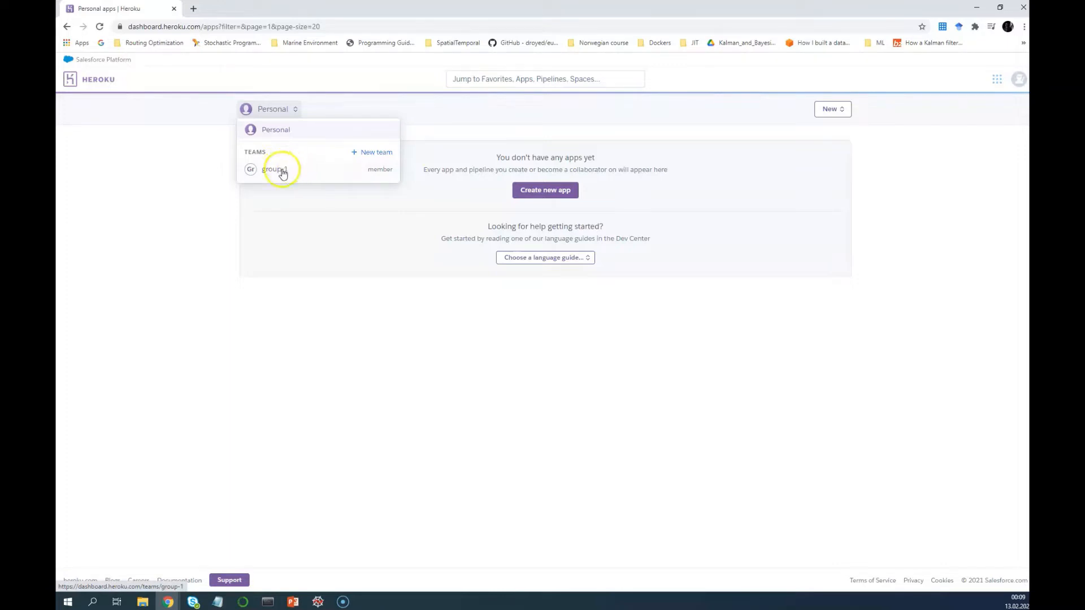
Use the workspace switcher to open the group-1 team's apps page
left_click(312, 268)
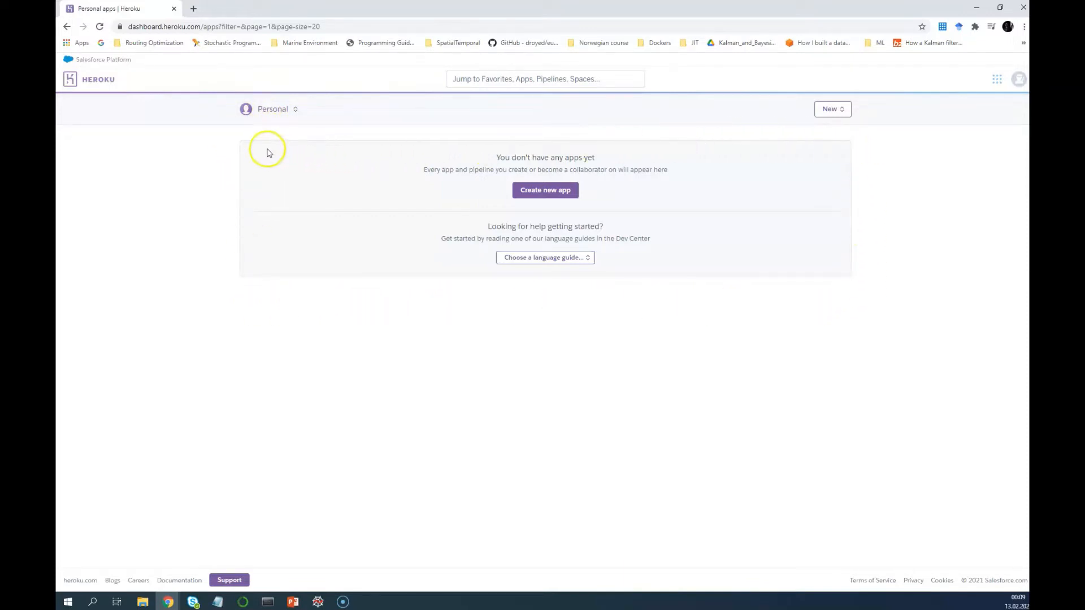
right_click(277, 120)
left_click(325, 100)
left_click(280, 111)
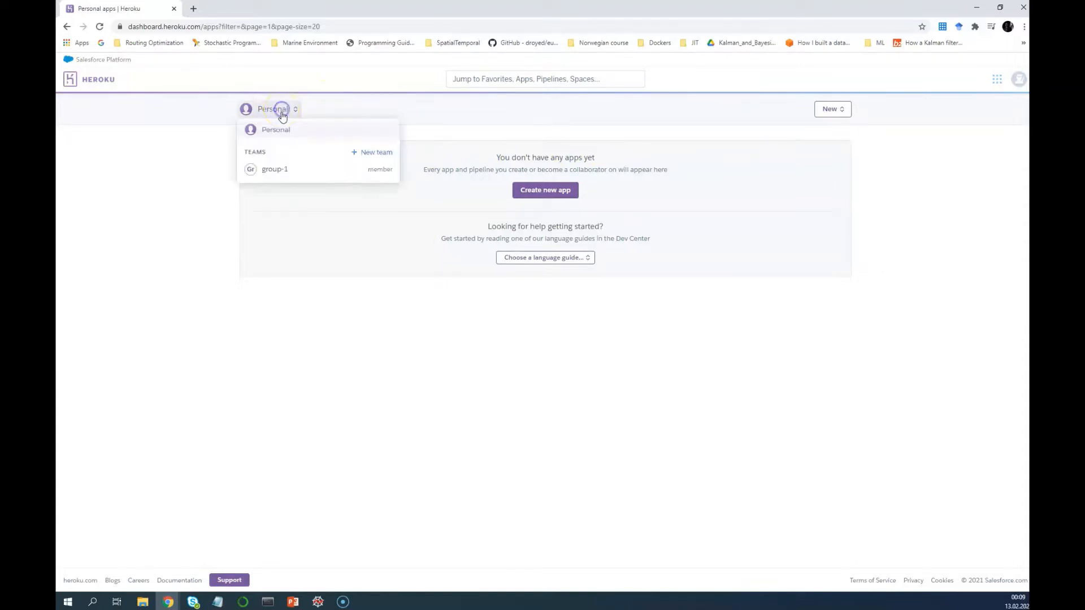
left_click(278, 171)
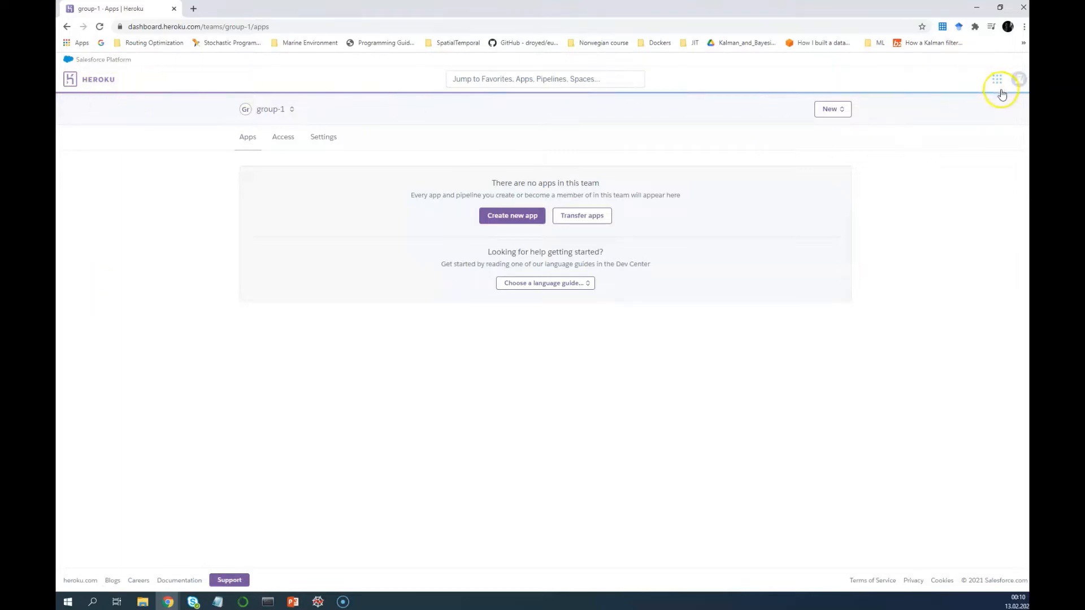
Check the account menu, return to group-1's apps, and view the team's access list
left_click(1018, 85)
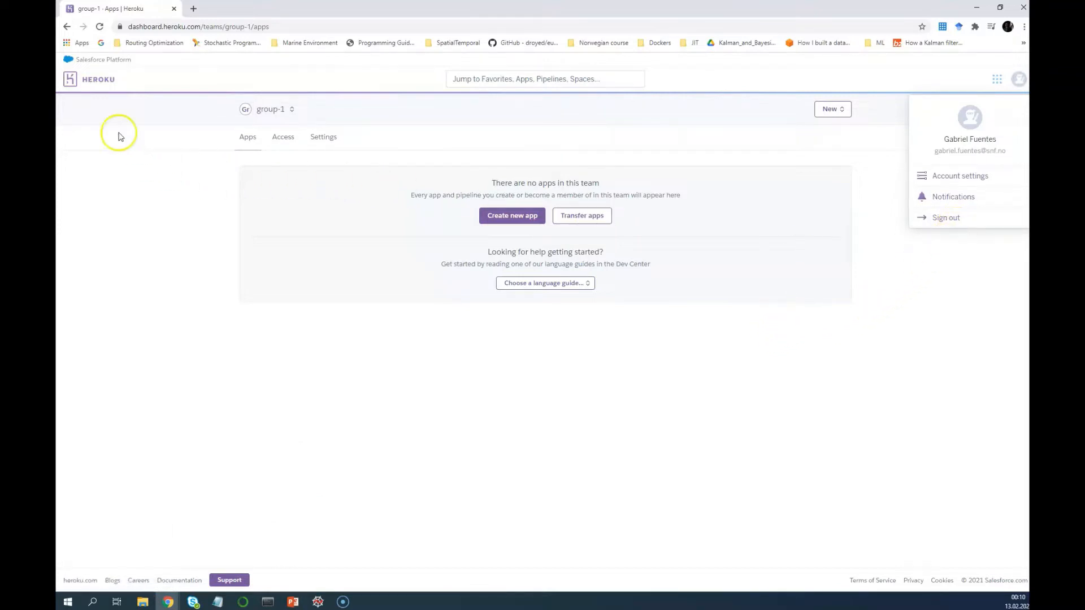
left_click(134, 168)
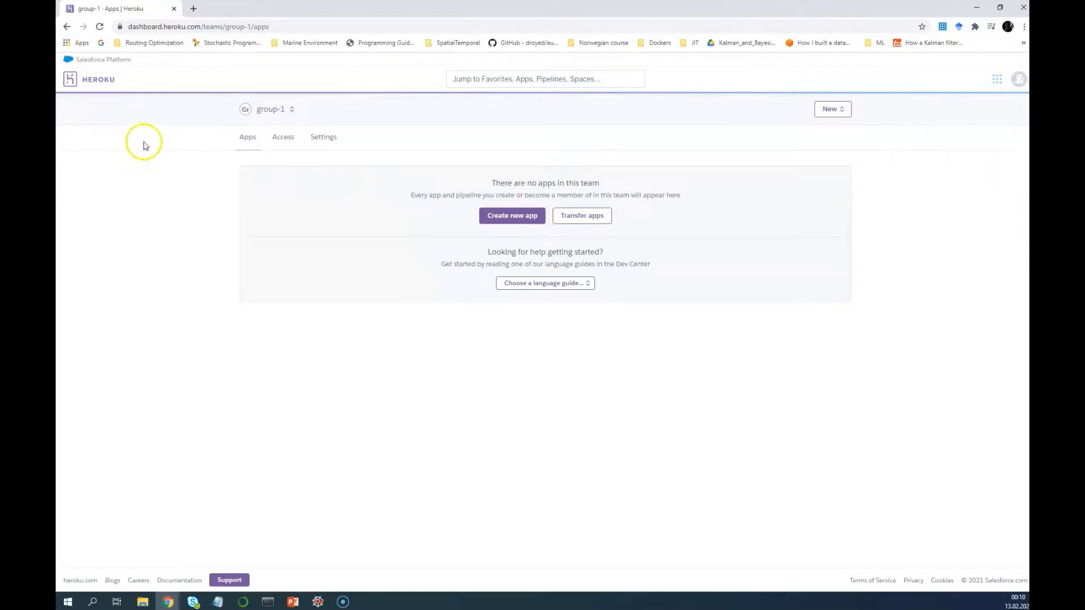
left_click(111, 86)
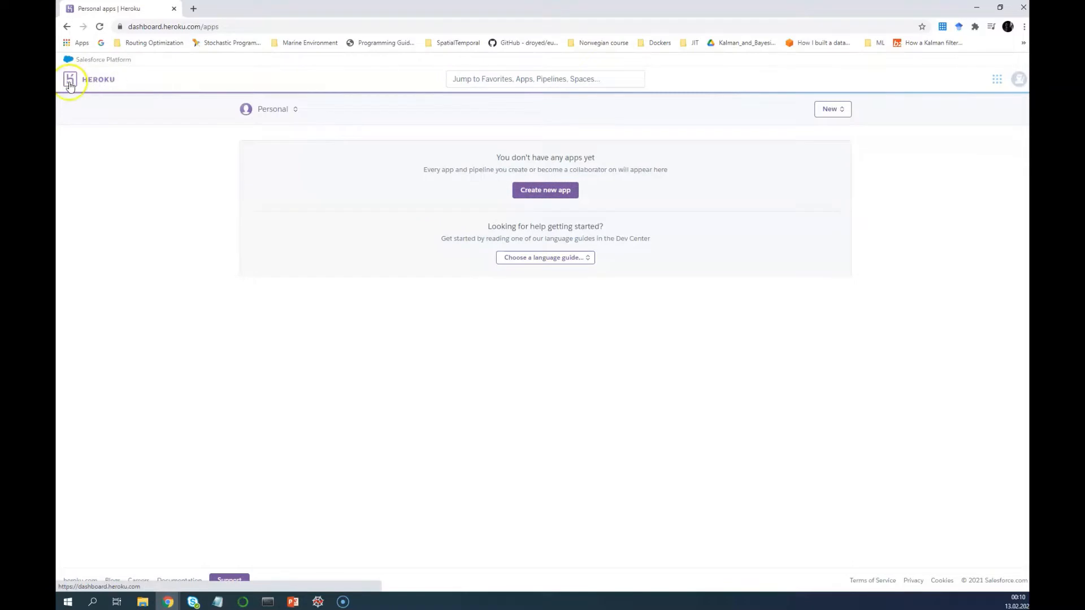
left_click(270, 110)
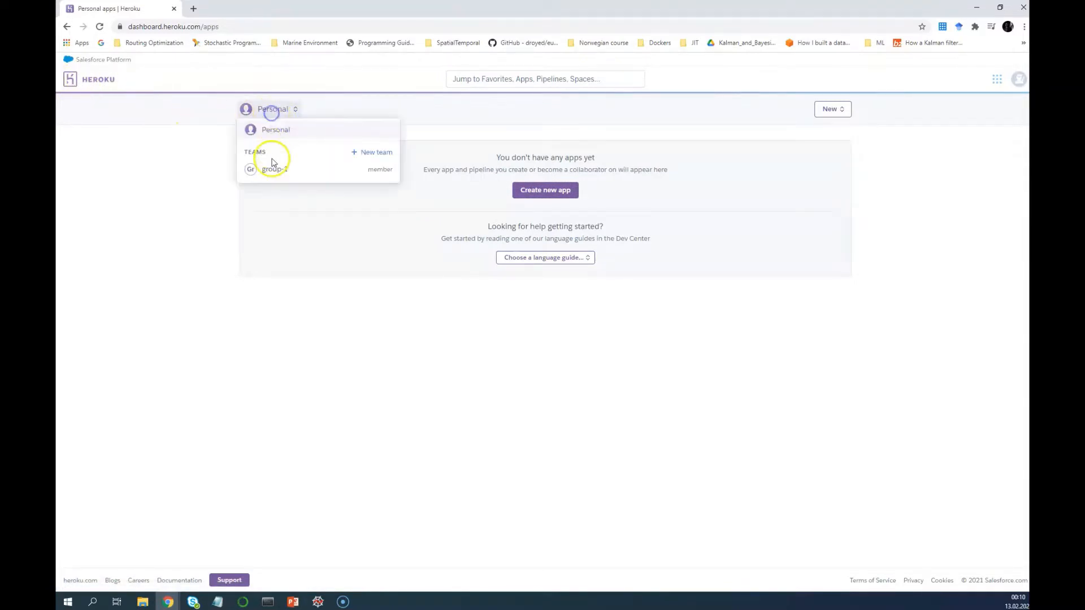
left_click(274, 172)
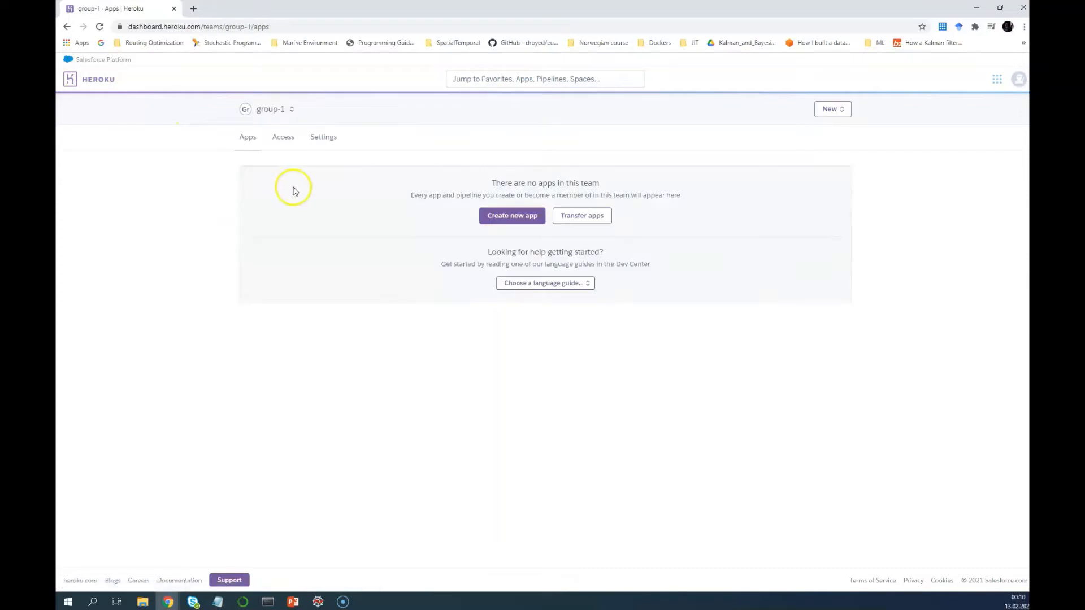
left_click(283, 140)
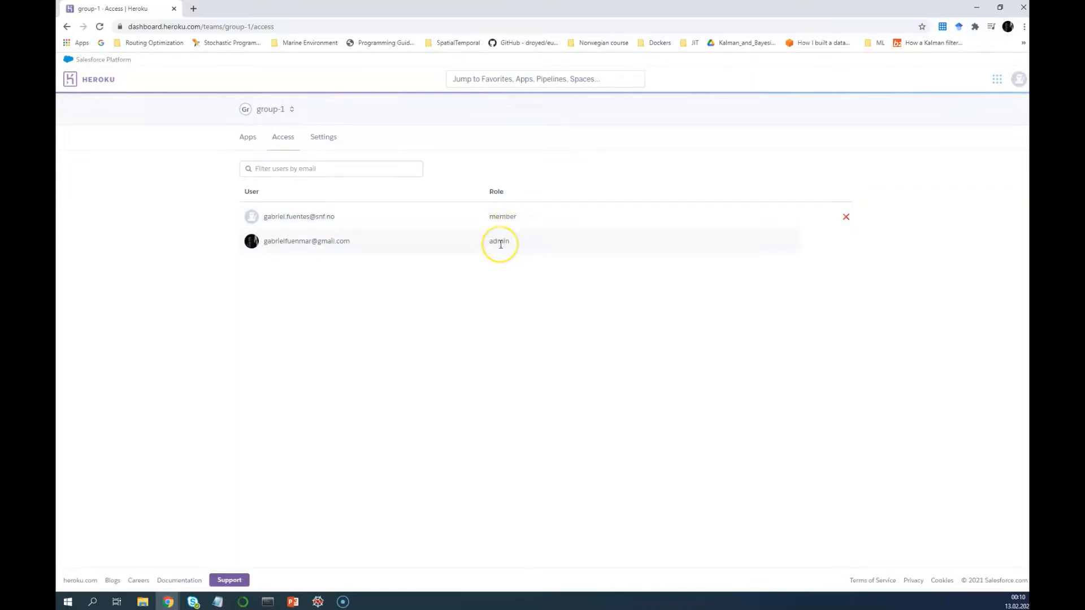
left_click(337, 139)
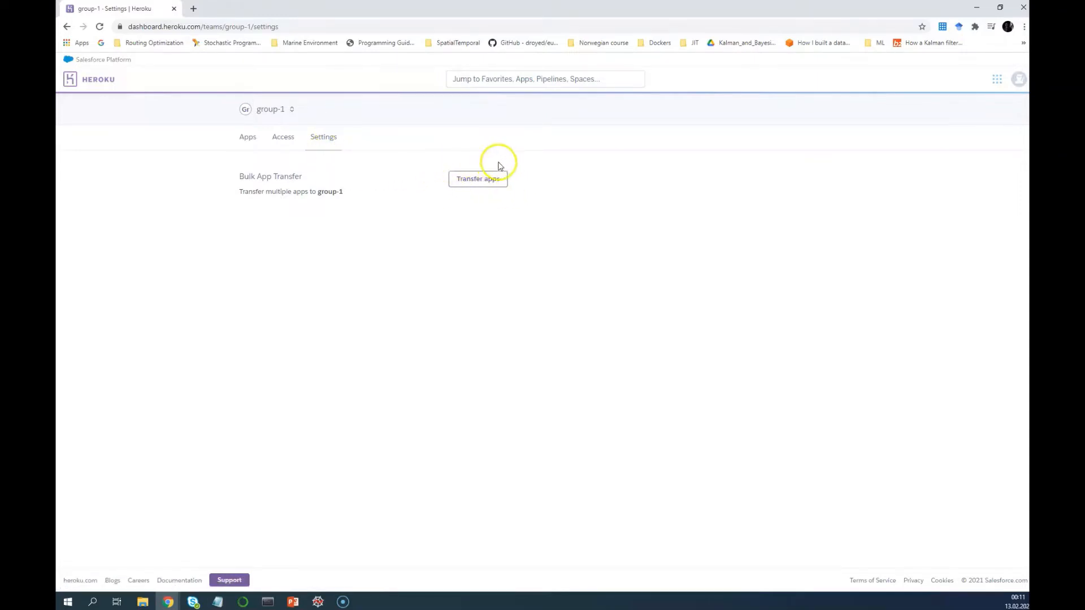
left_click(253, 143)
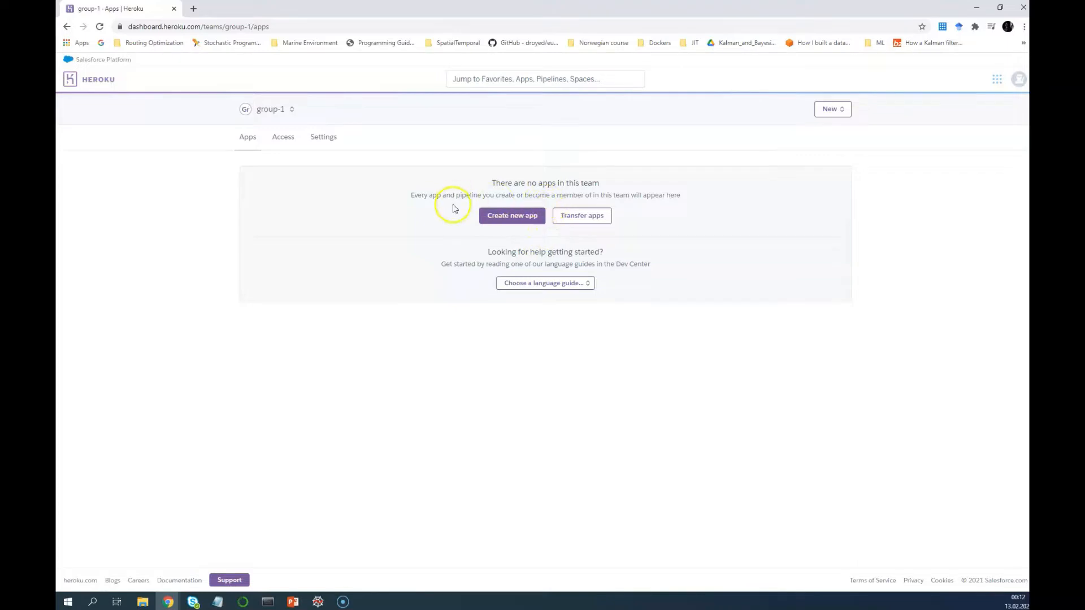
Name the new team app group-1-ene-425, choose the Europe region, and create it
left_click(535, 221)
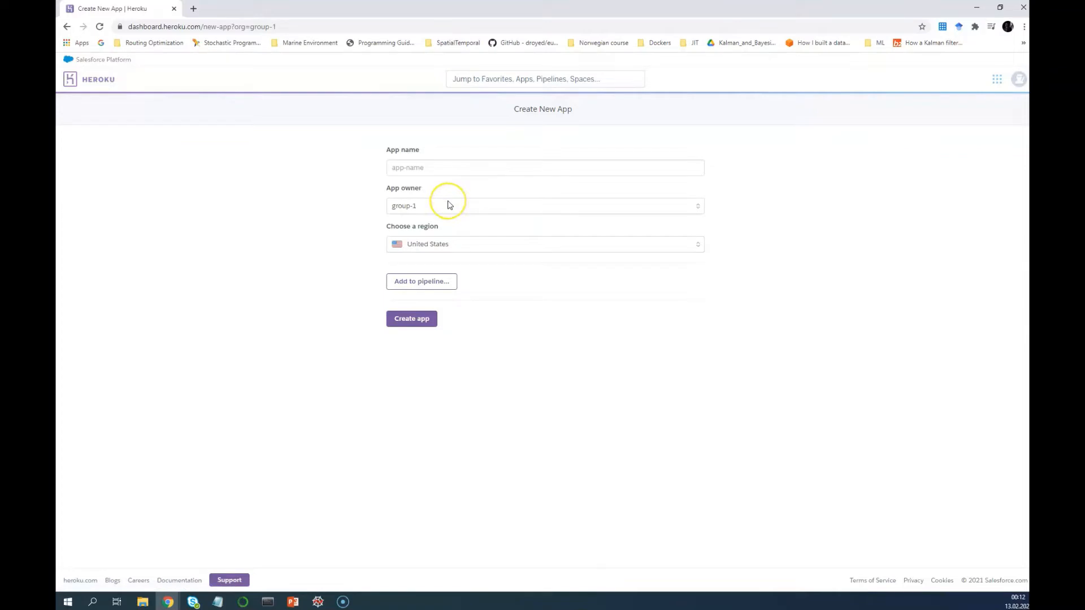
left_click(439, 168)
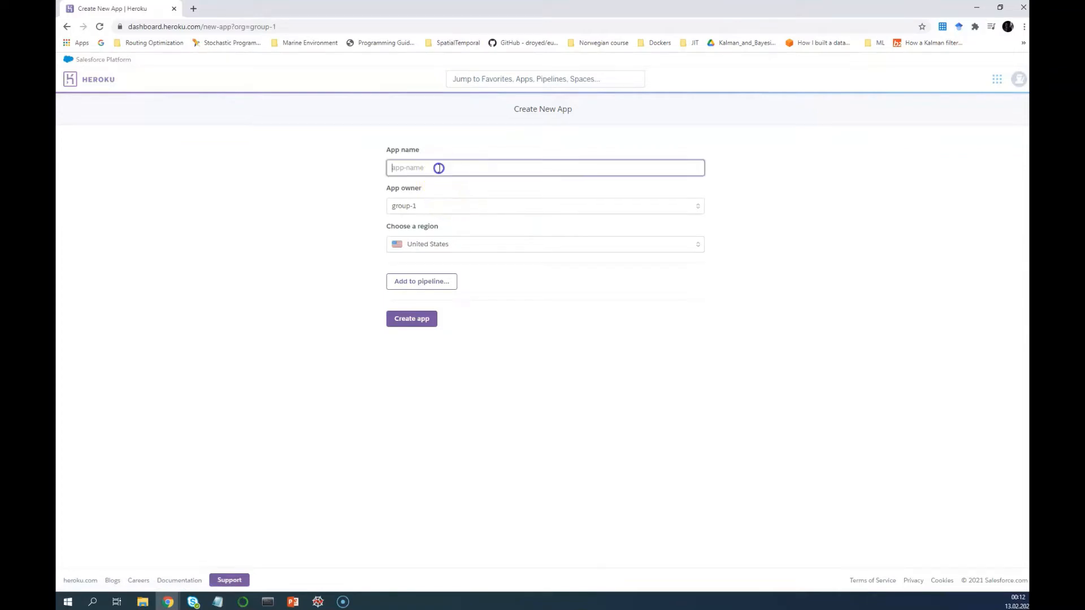
type("group")
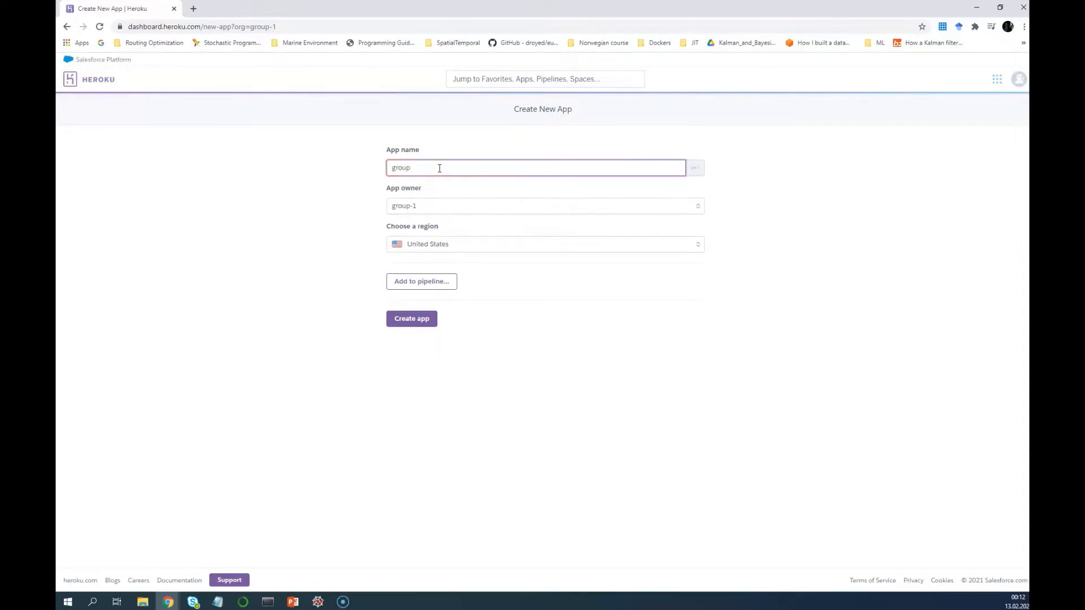
type("-1")
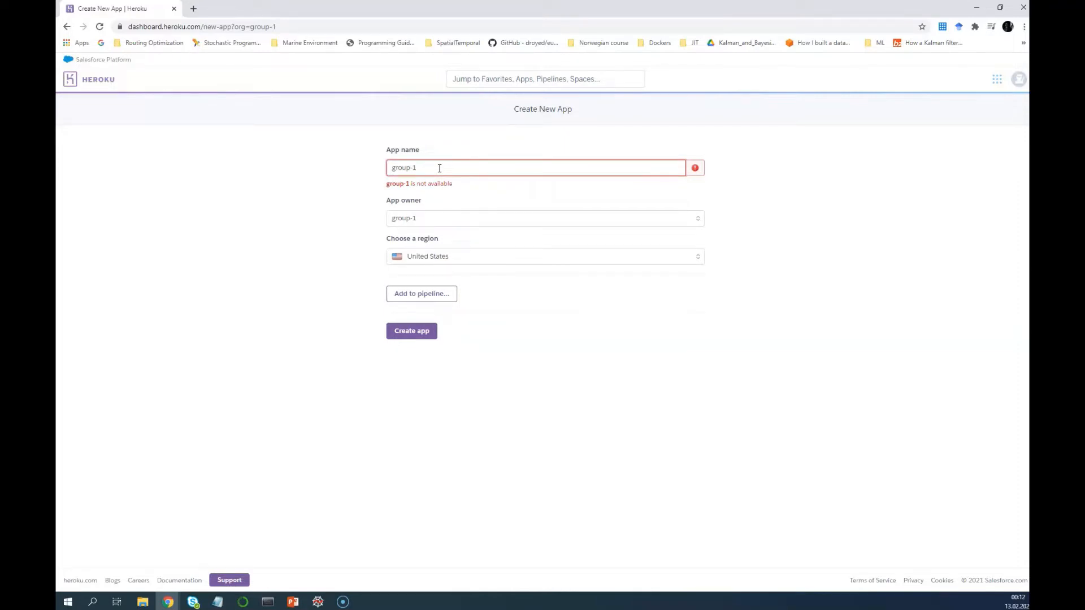
type("-1-ene")
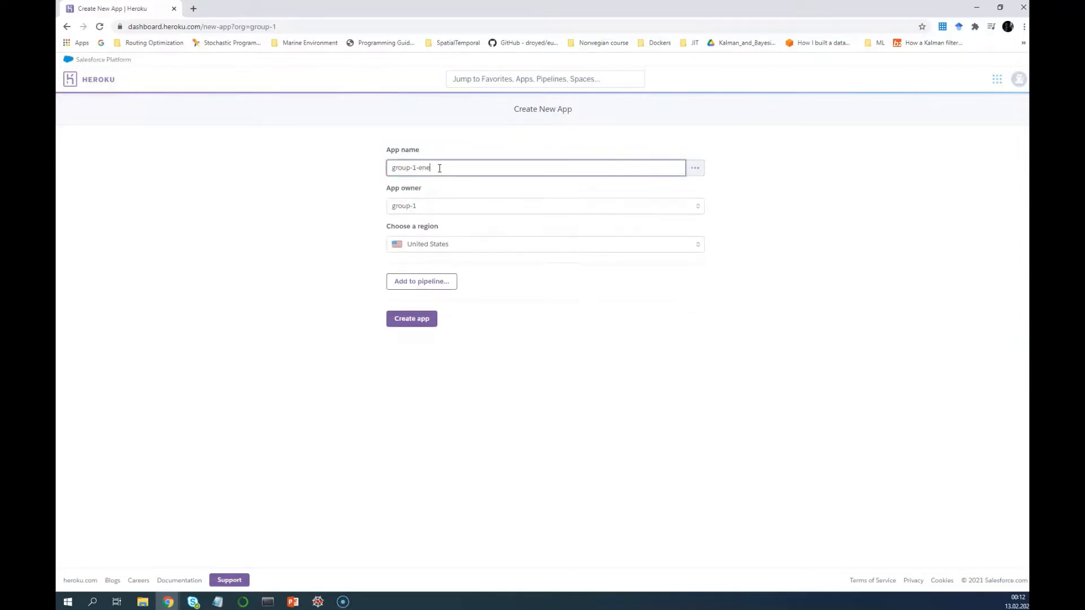
type("-425")
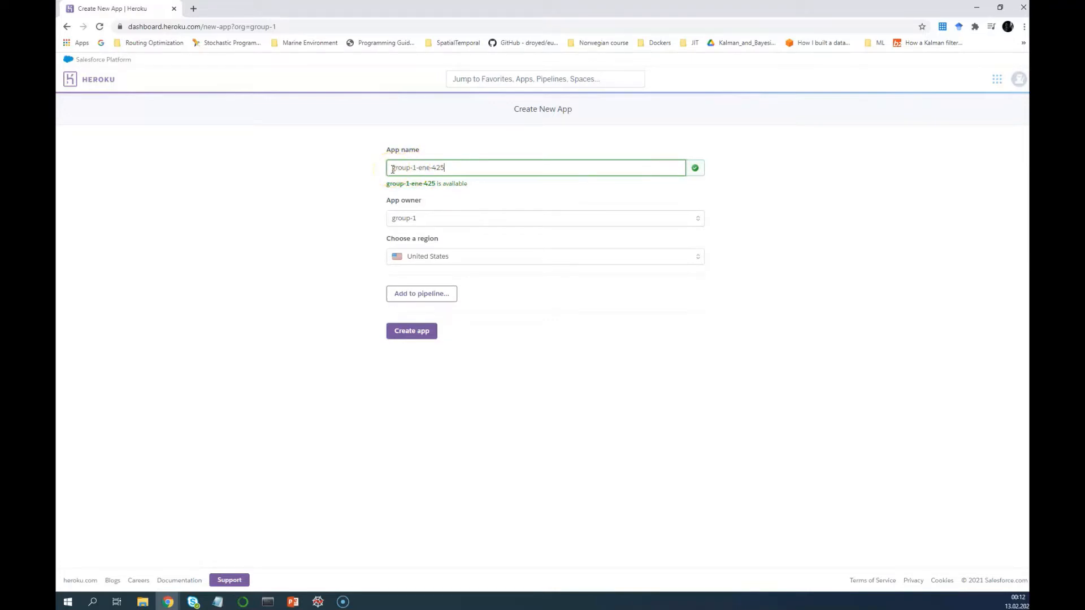
left_click(432, 168)
left_click(450, 168)
left_click(450, 257)
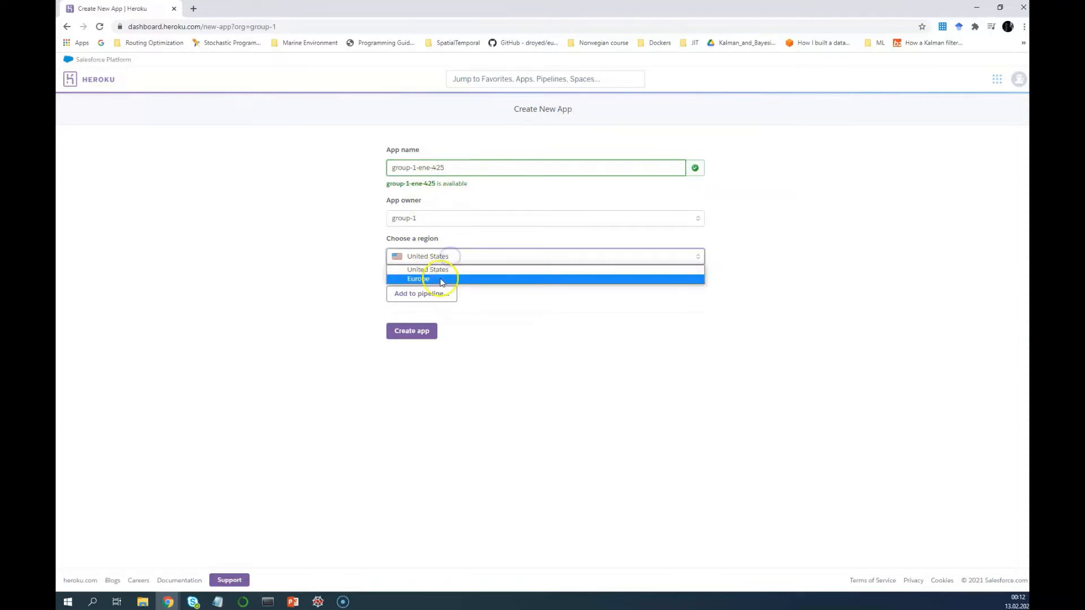
left_click(440, 281)
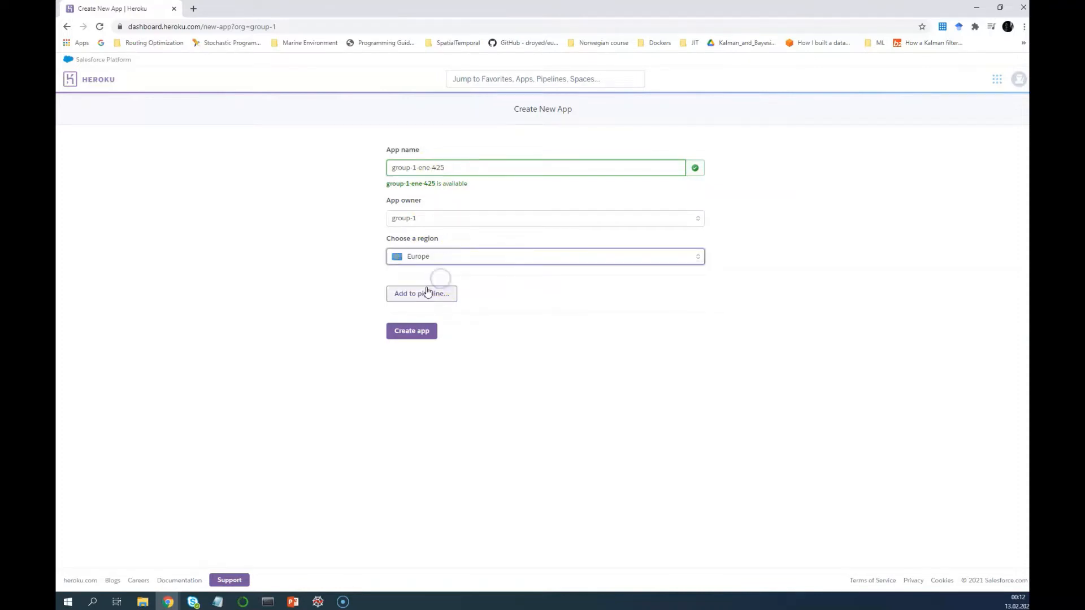
left_click(416, 337)
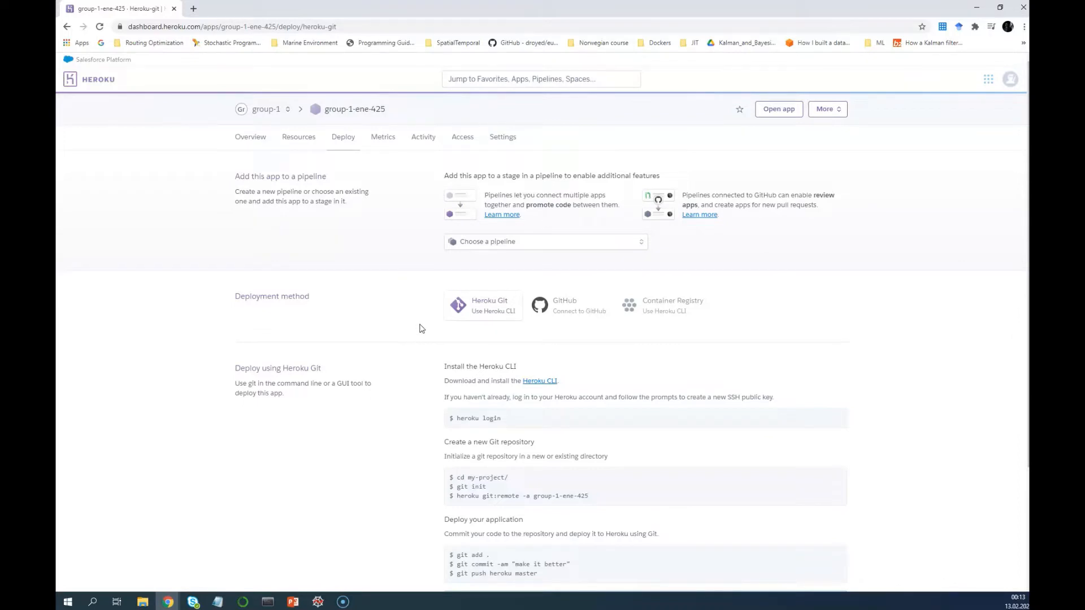
Go through group-1's dashboard to group-1-ene-425 and open its Configure Add-ons Resources page
left_click(97, 81)
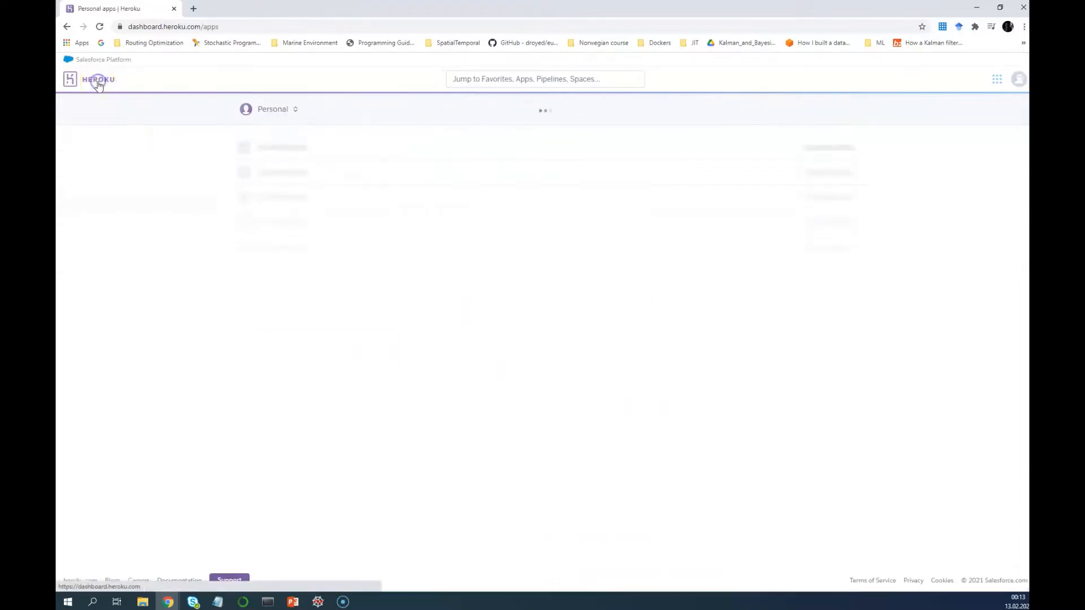
left_click(286, 115)
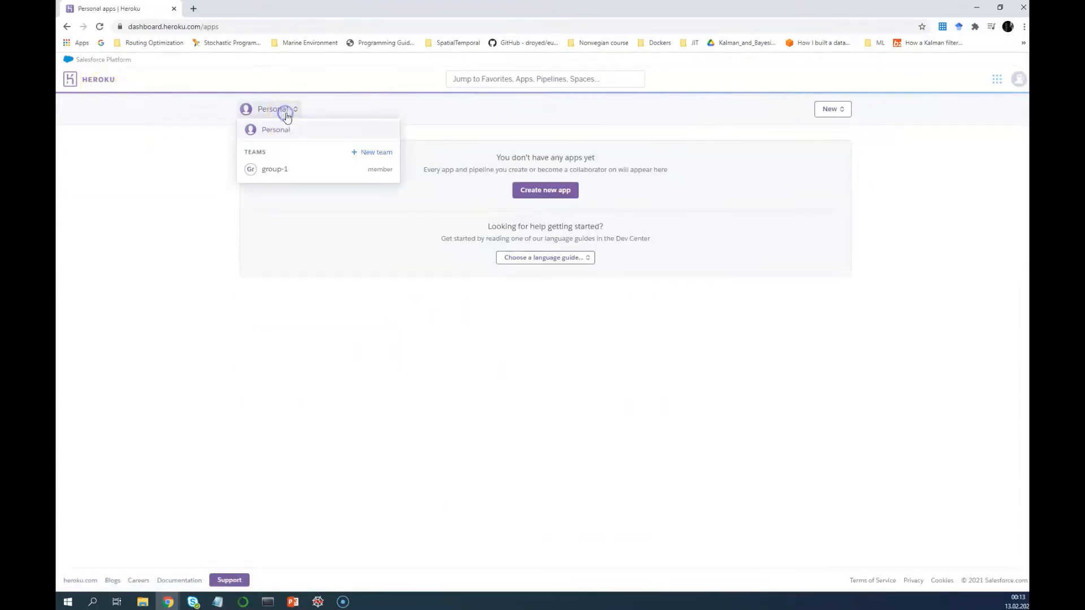
left_click(274, 172)
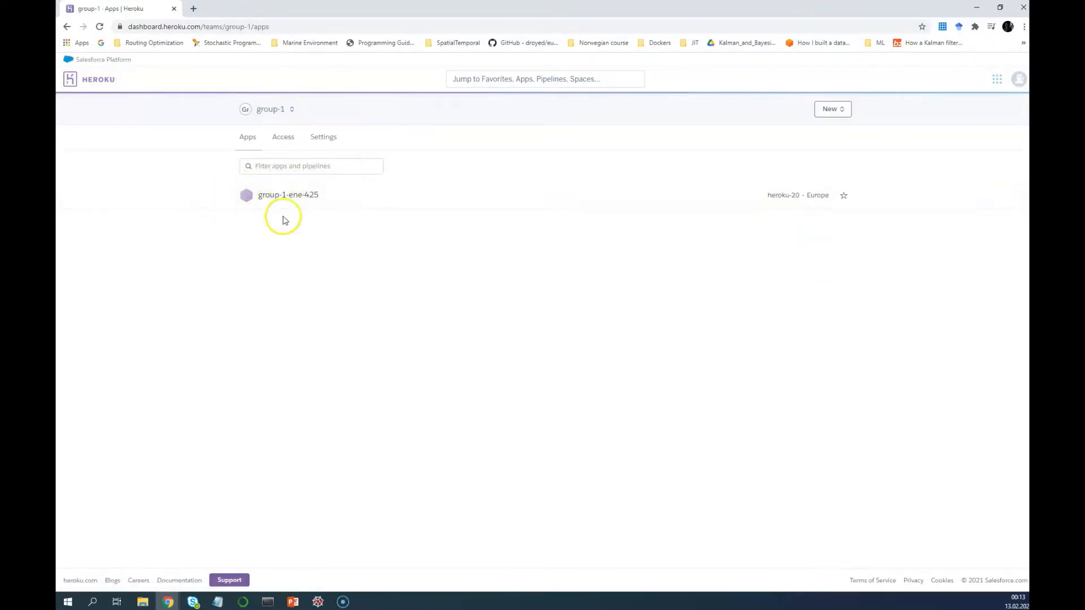
left_click(311, 201)
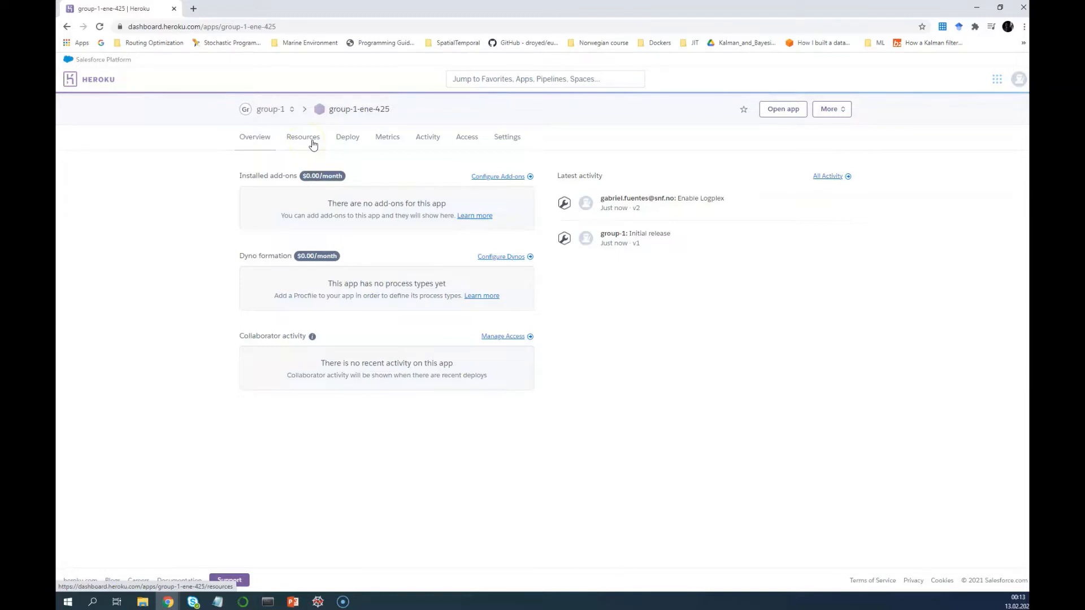
left_click(292, 158)
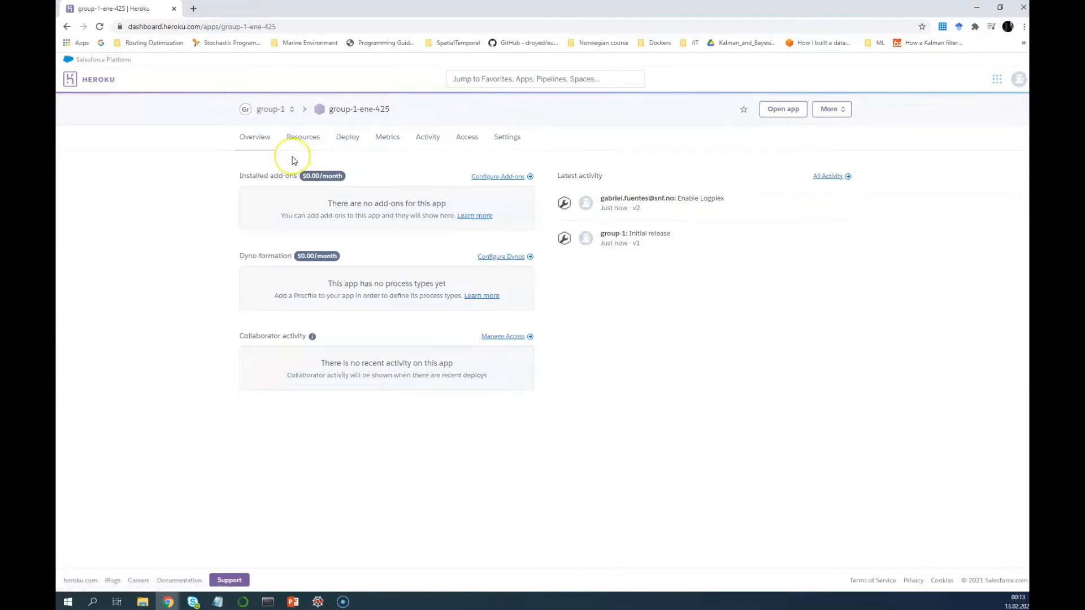
left_click(305, 161)
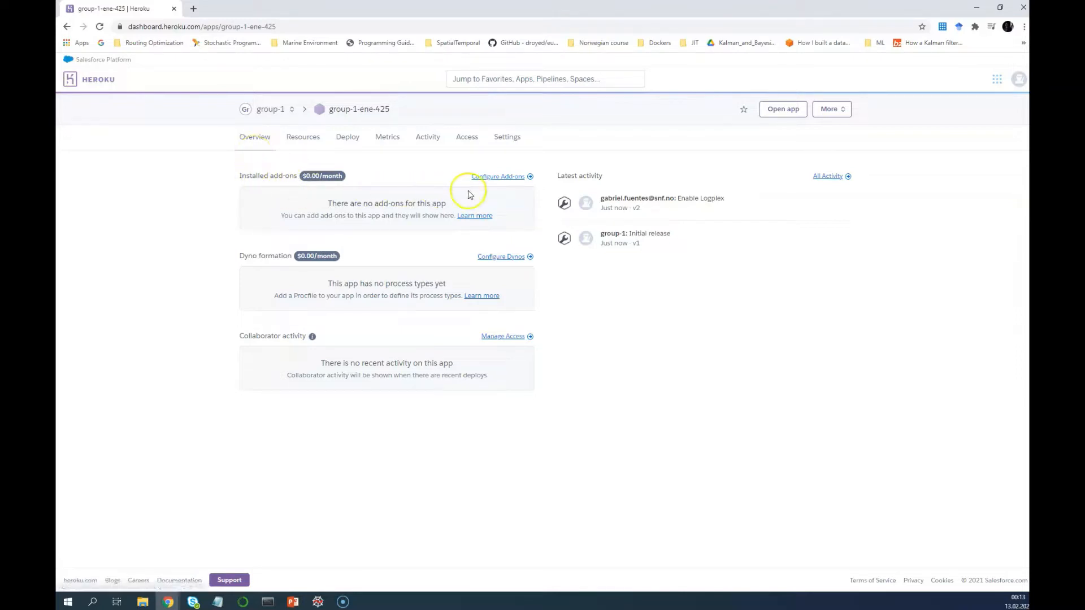
left_click(517, 180)
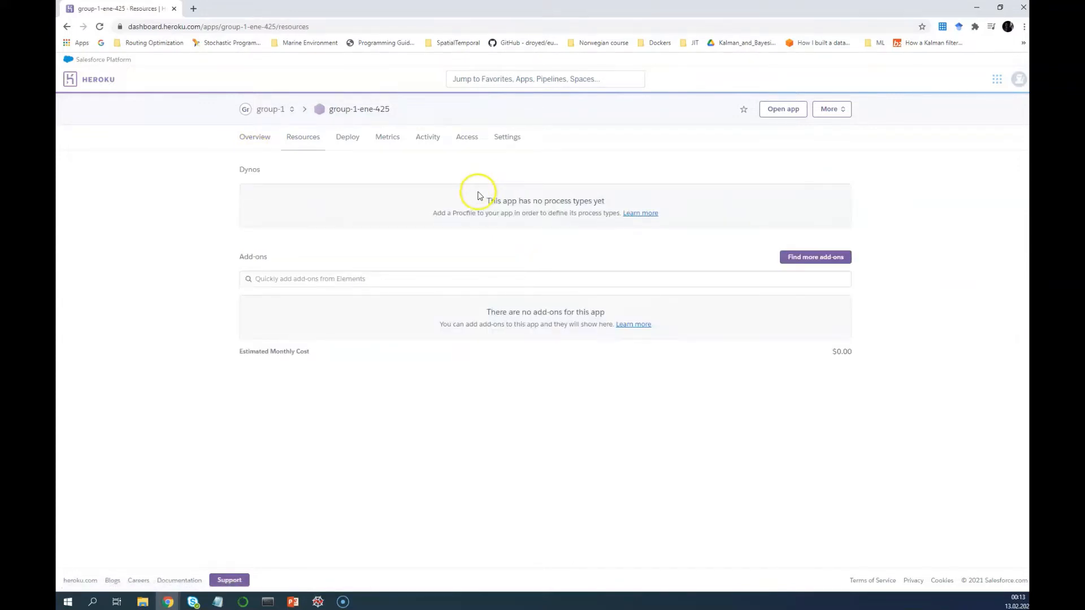
Order Heroku Postgres on the free Hobby Dev plan via a 'postgres' search, then return to Overview
left_click(276, 282)
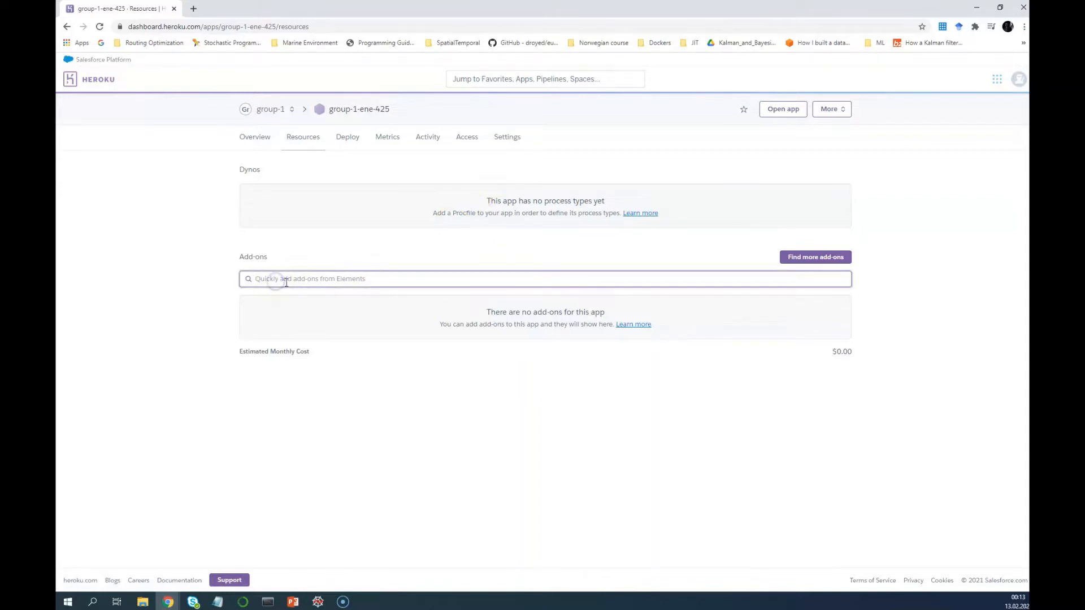
type("postgres")
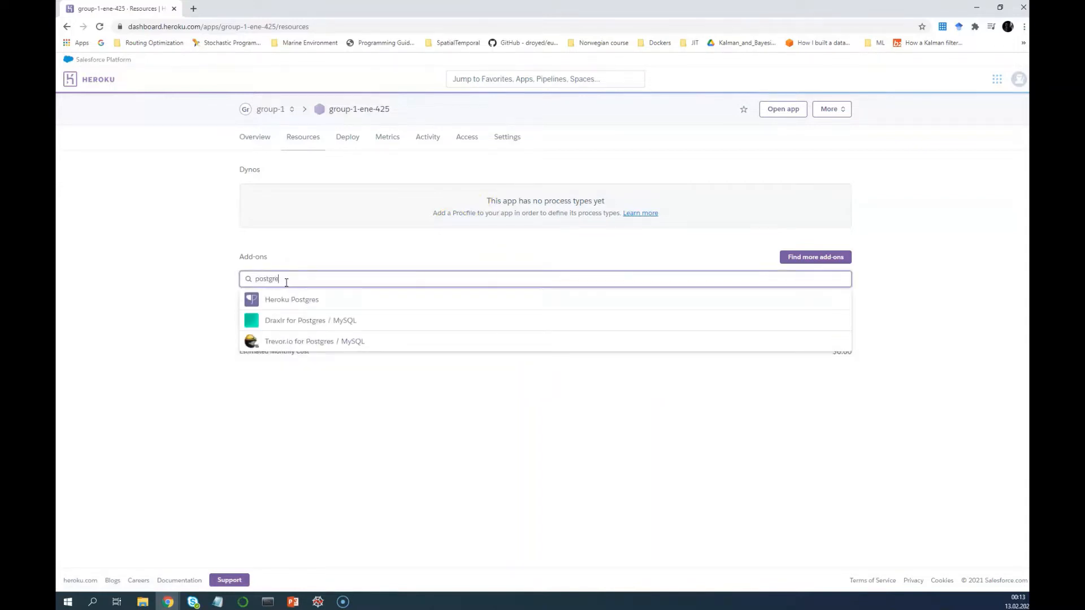
left_click(293, 303)
left_click(292, 303)
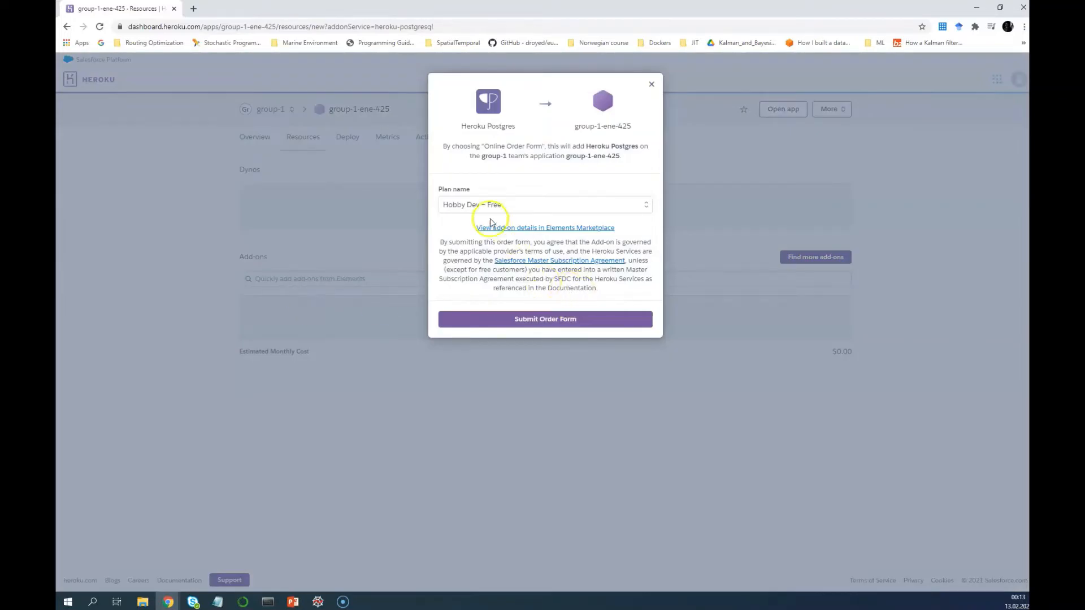
left_click(468, 204)
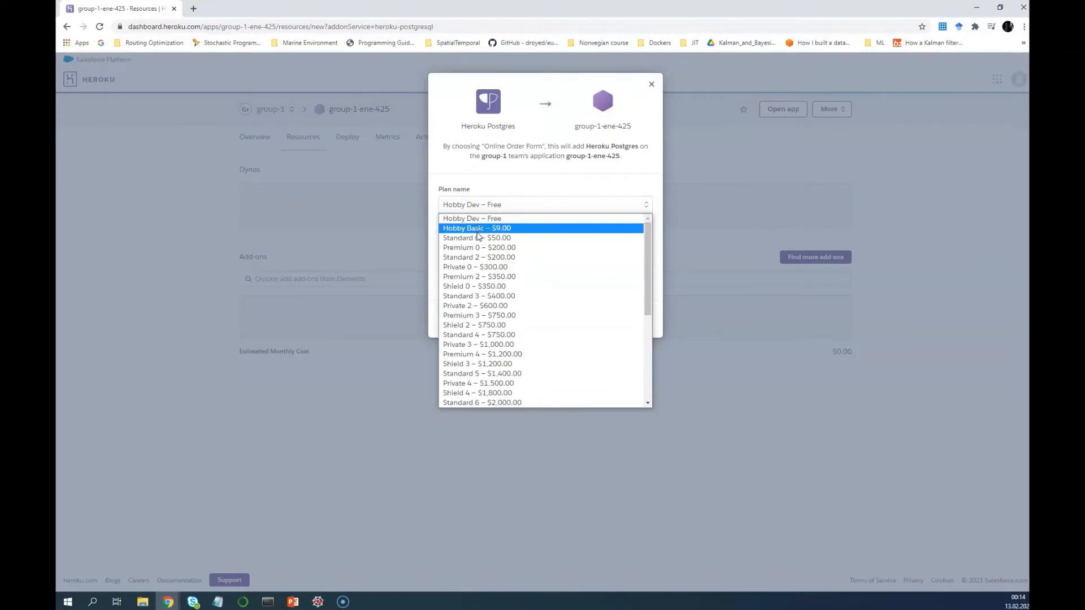
left_click(482, 300)
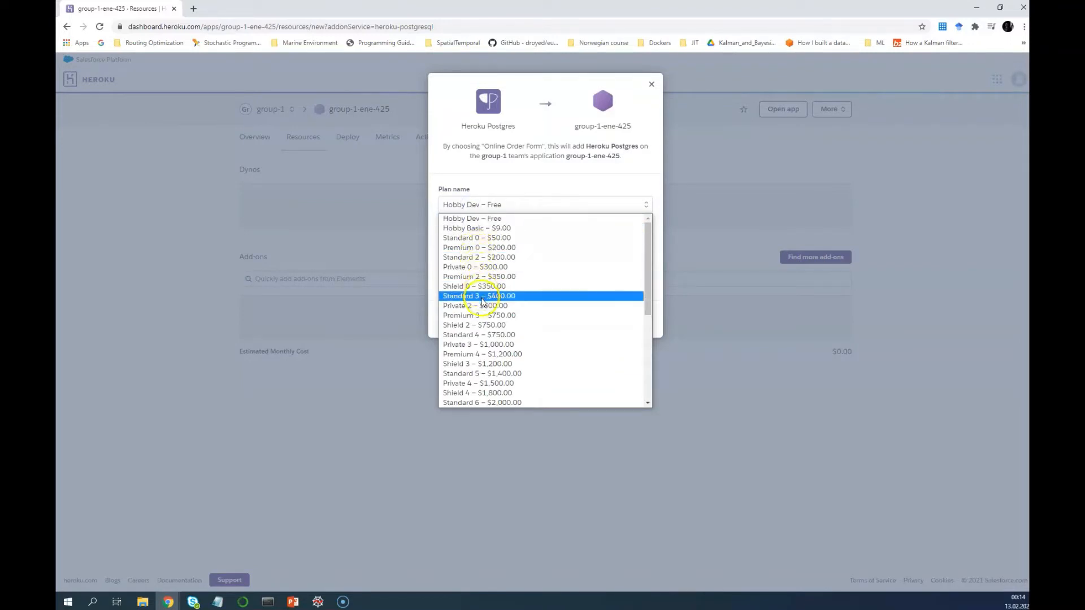
left_click(499, 229)
left_click(507, 219)
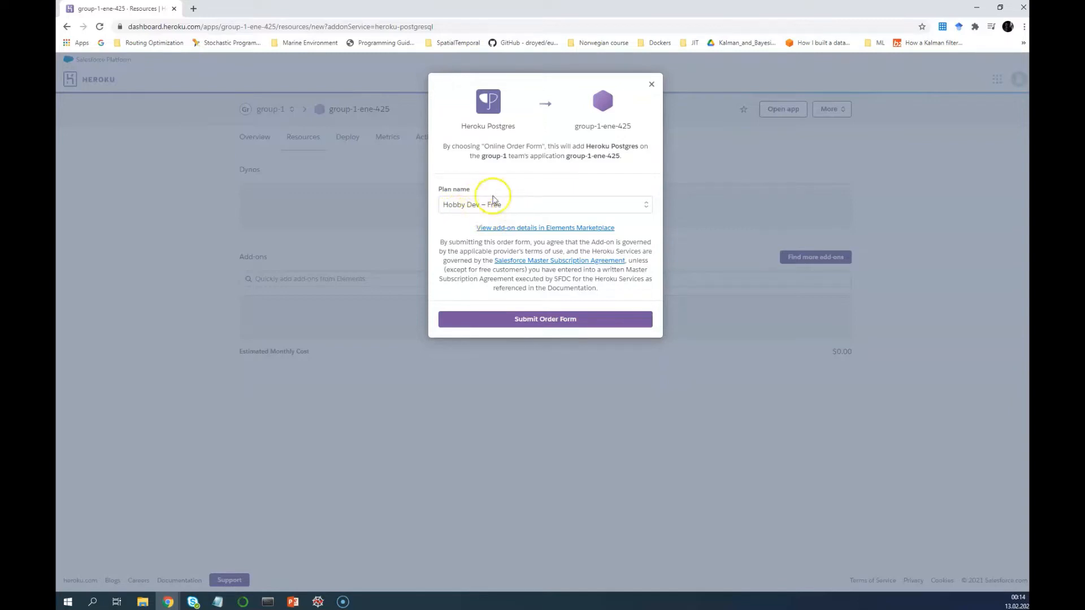
left_click(557, 320)
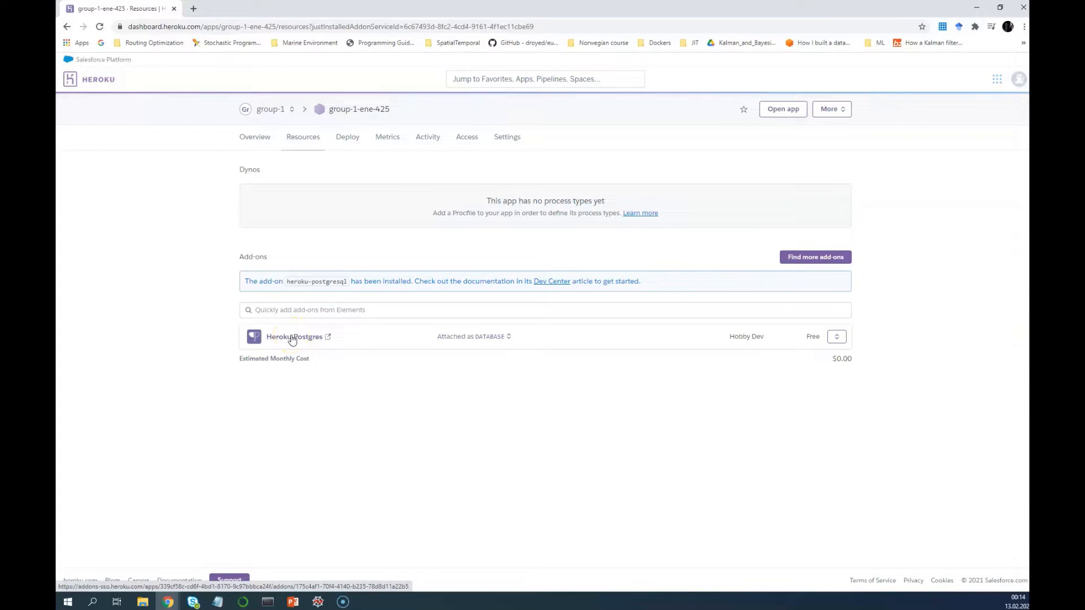
left_click(253, 140)
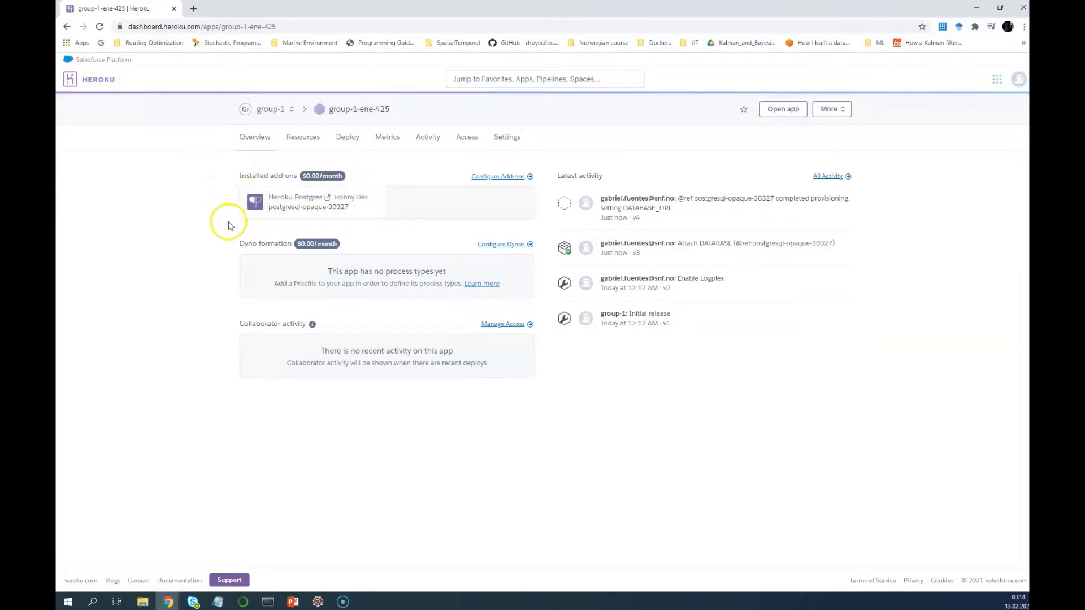
Review PowerPoint slides 22–24 on environment variables and the Resources warning, then go back to Heroku
left_click(292, 601)
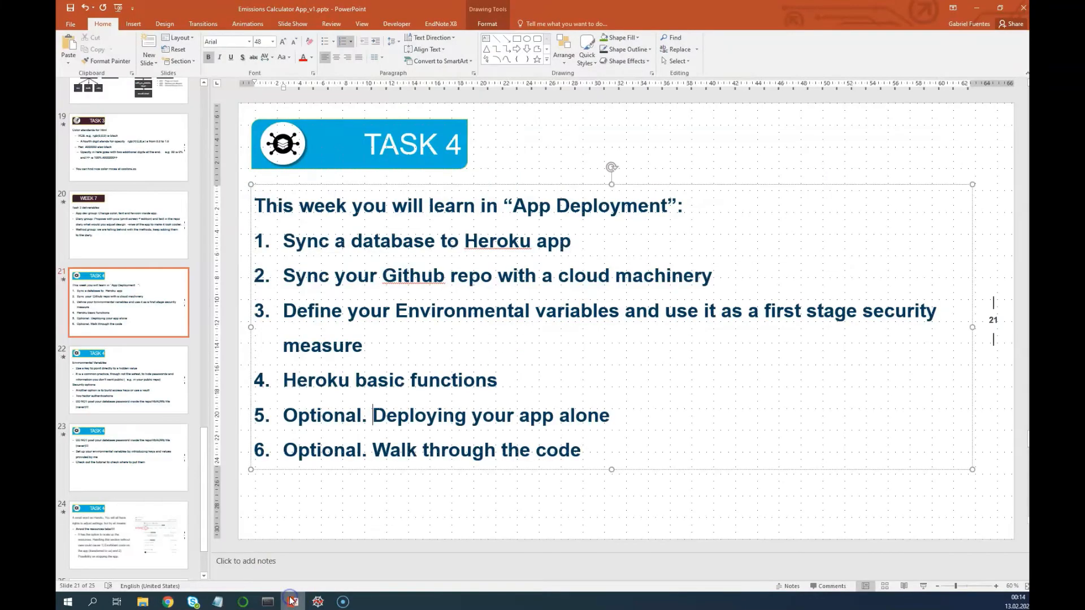
left_click(149, 377)
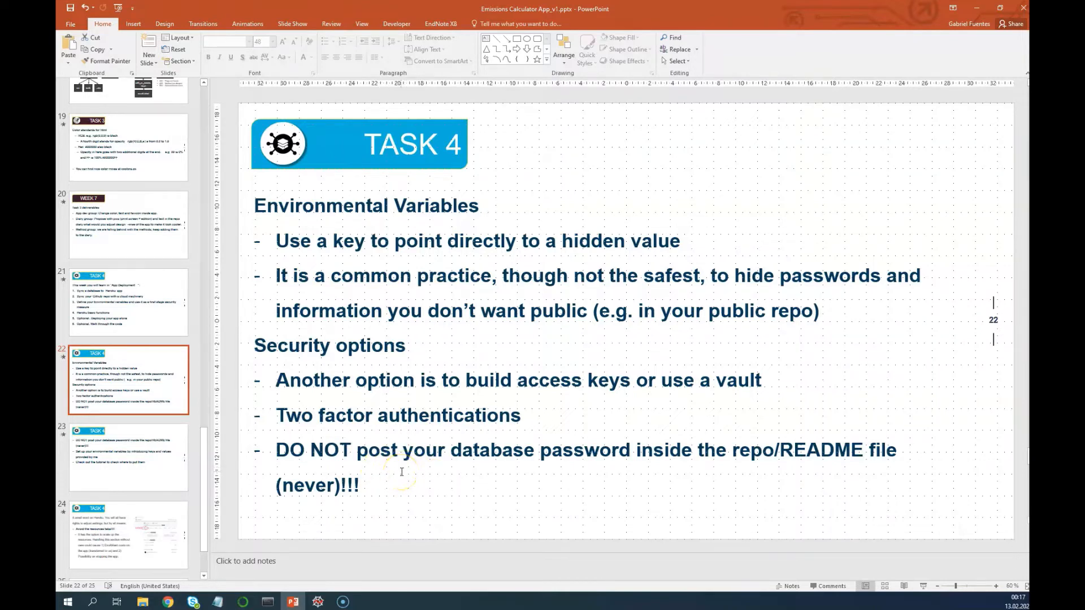
left_click(141, 476)
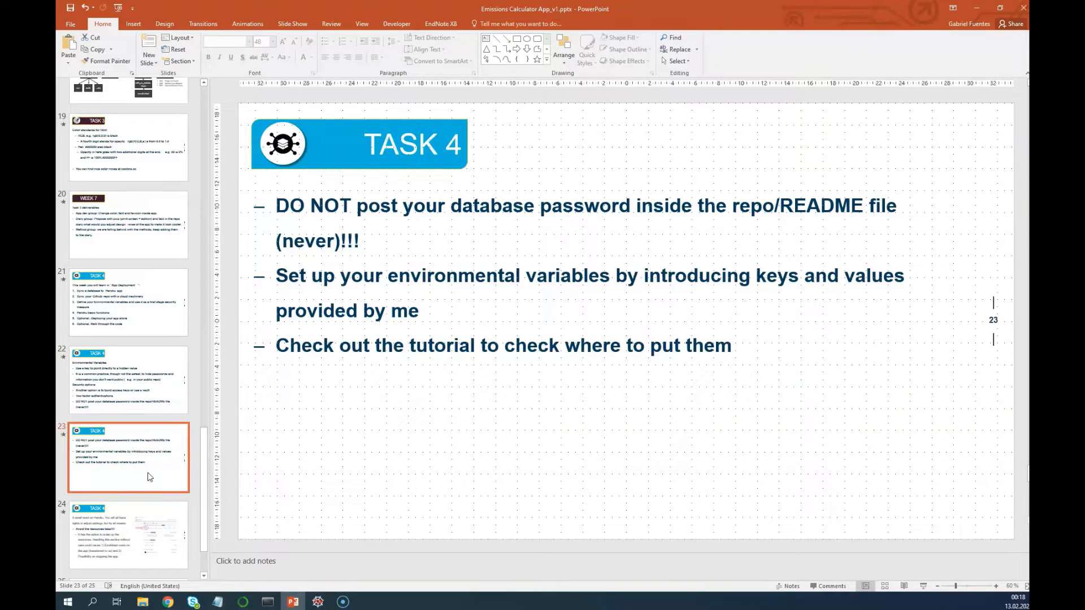
left_click(146, 539)
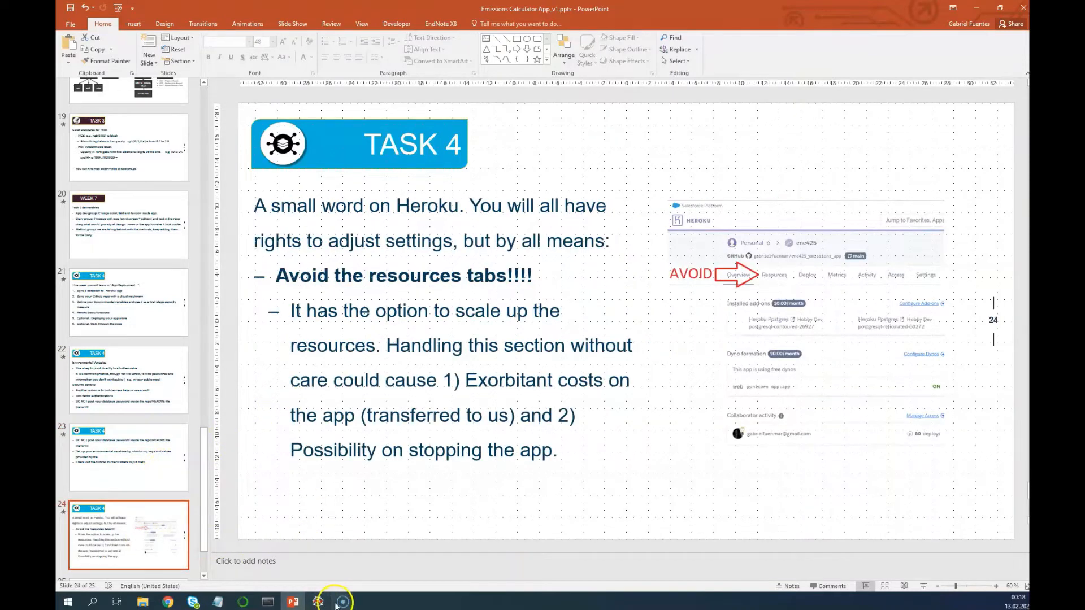
left_click(172, 604)
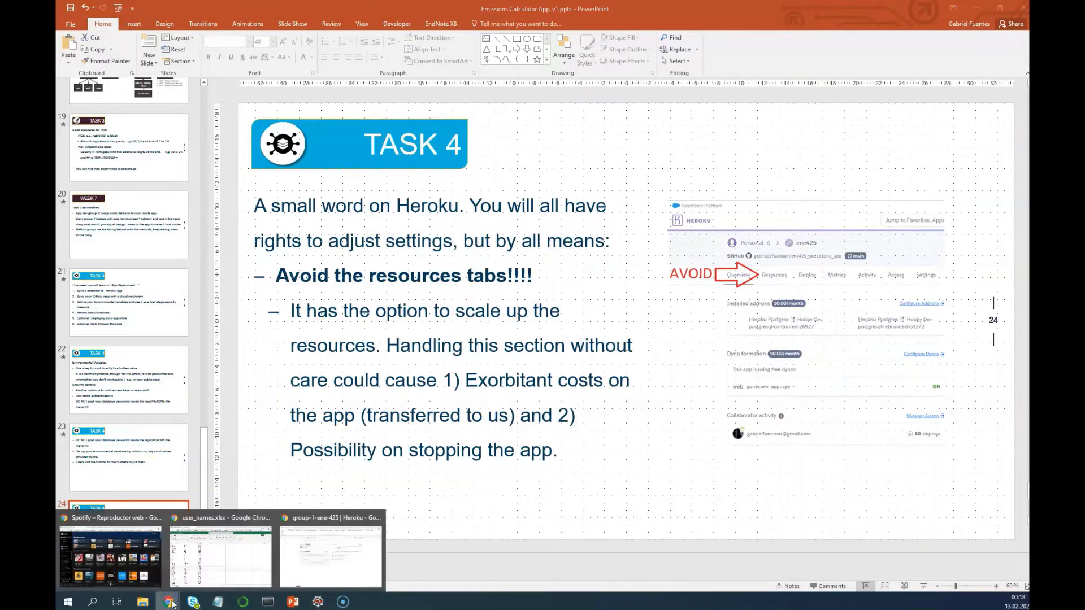
left_click(305, 567)
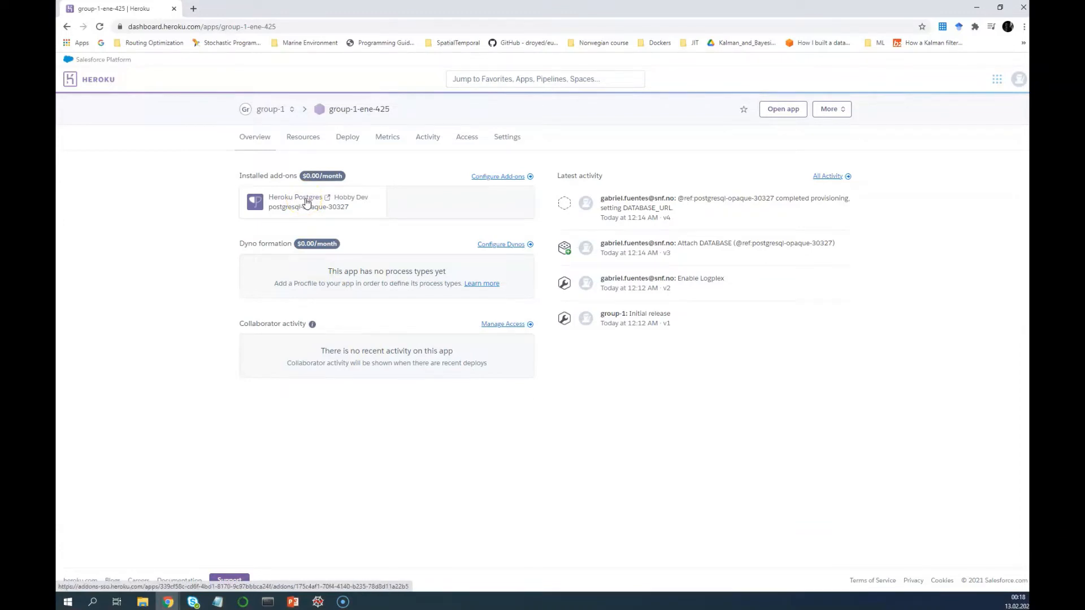
Open group-1-ene-425's Settings and reveal its Config Vars, showing DATABASE_URL
left_click(515, 141)
left_click(515, 142)
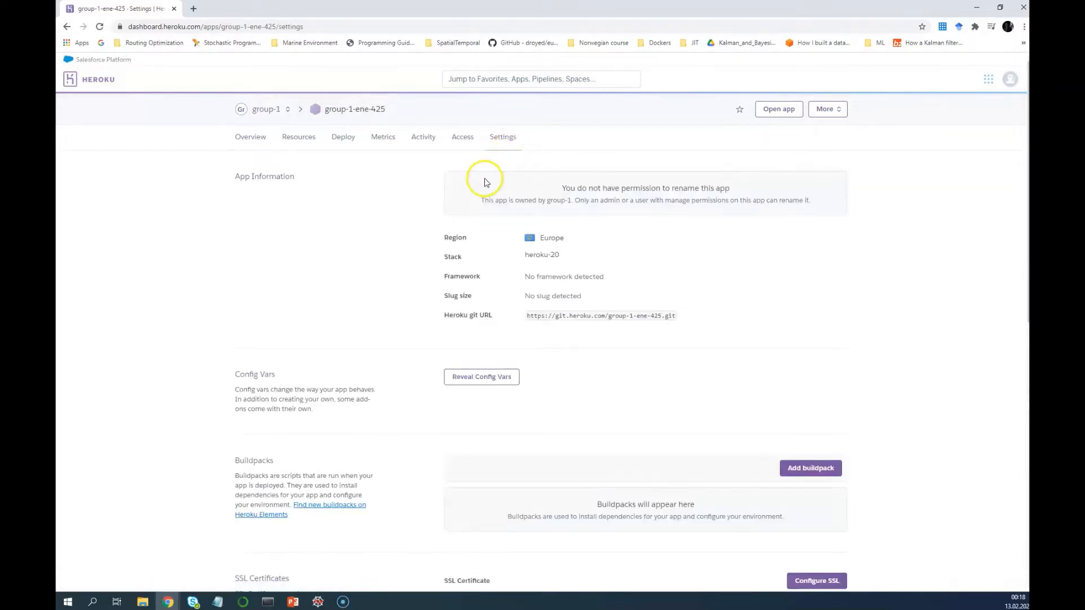
scroll(461, 270, "down", 1)
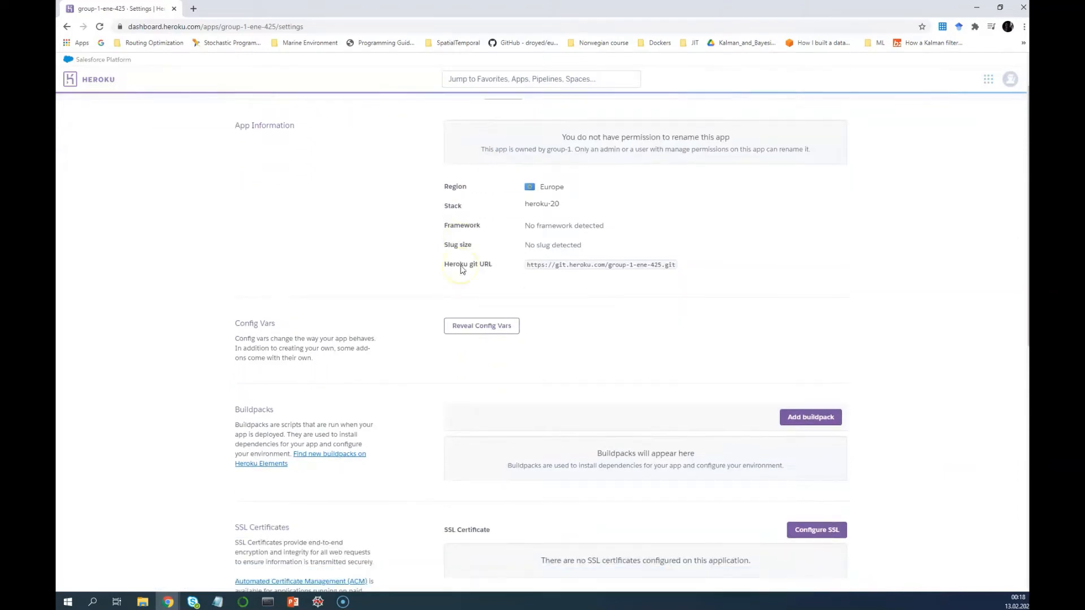
left_click(473, 333)
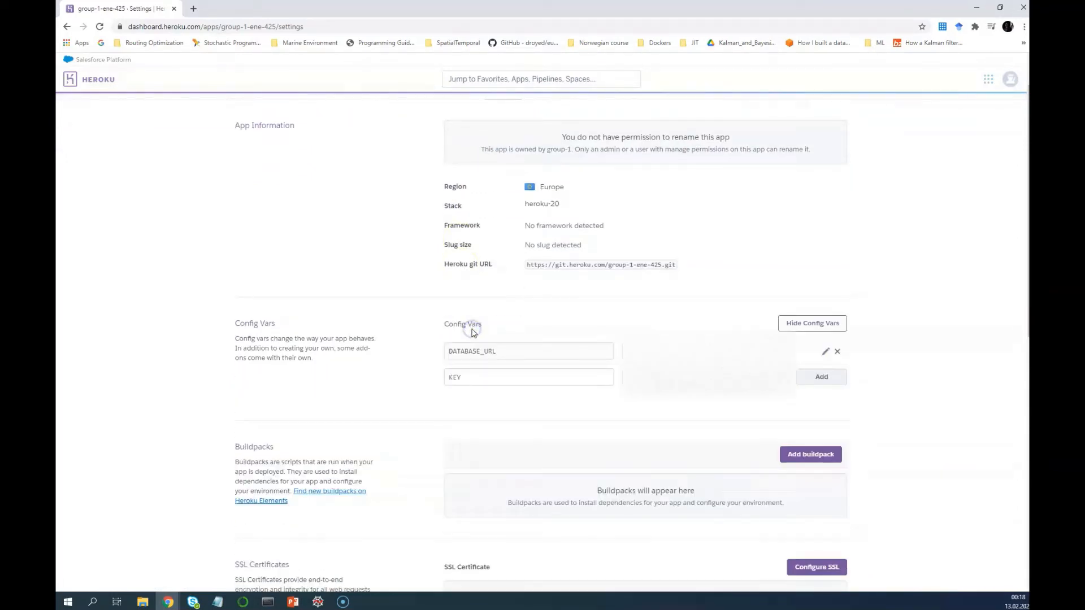
left_click(475, 353)
double_click(498, 352)
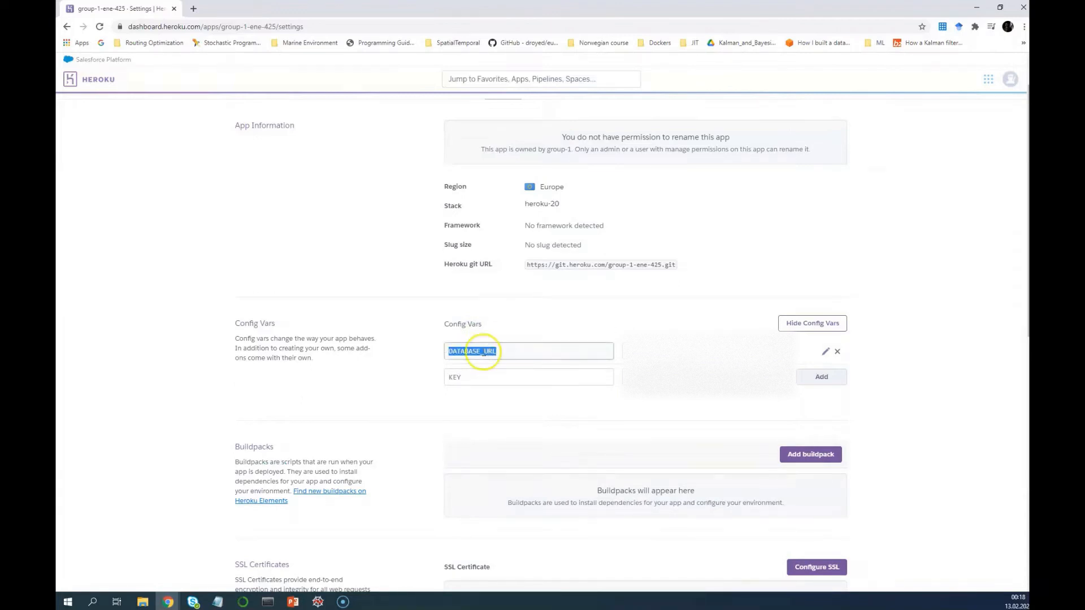
triple_click(623, 352)
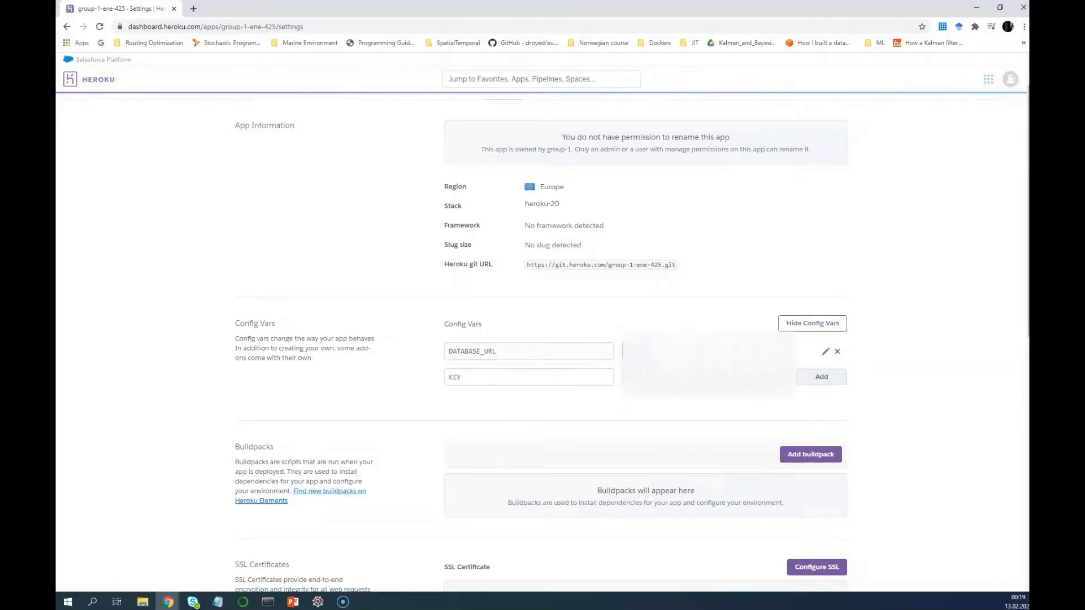
left_click(485, 377)
key("alt+Tab")
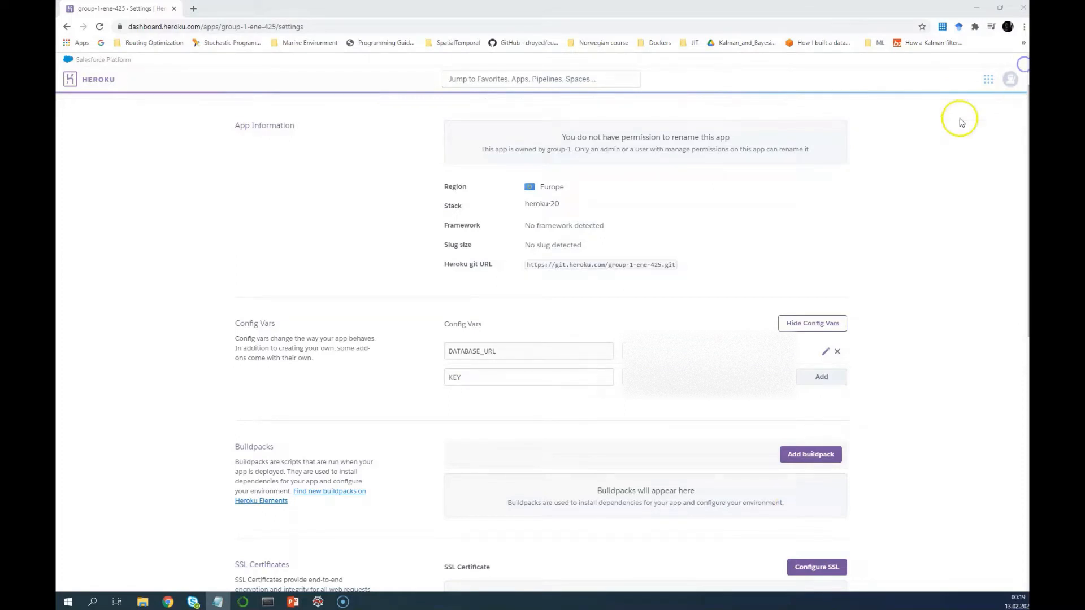
left_click(480, 381)
type("EXTERNAL_DB")
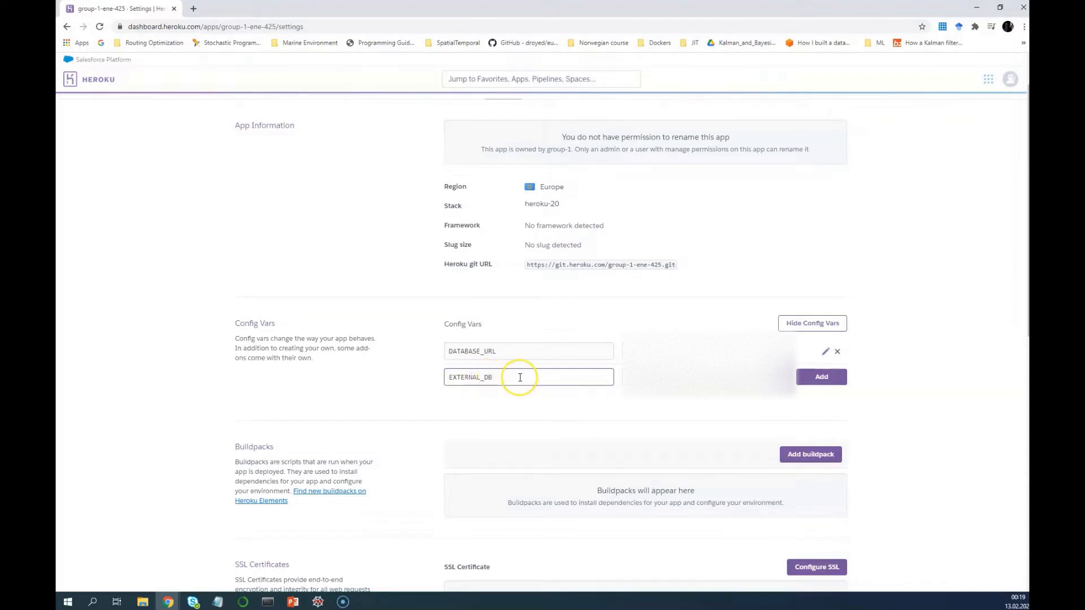
key("Tab")
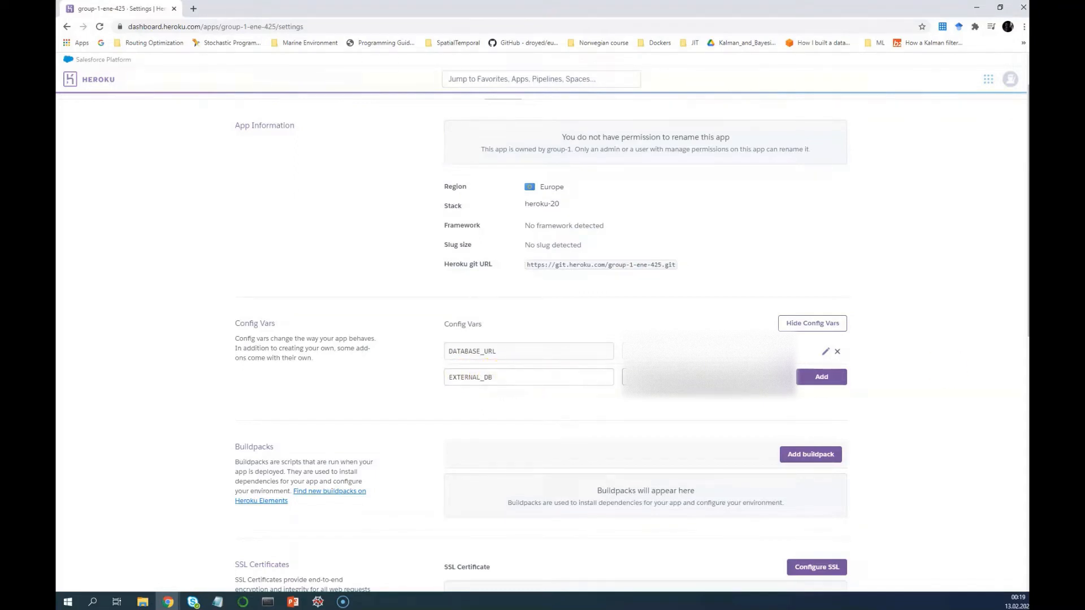
key("alt+Tab")
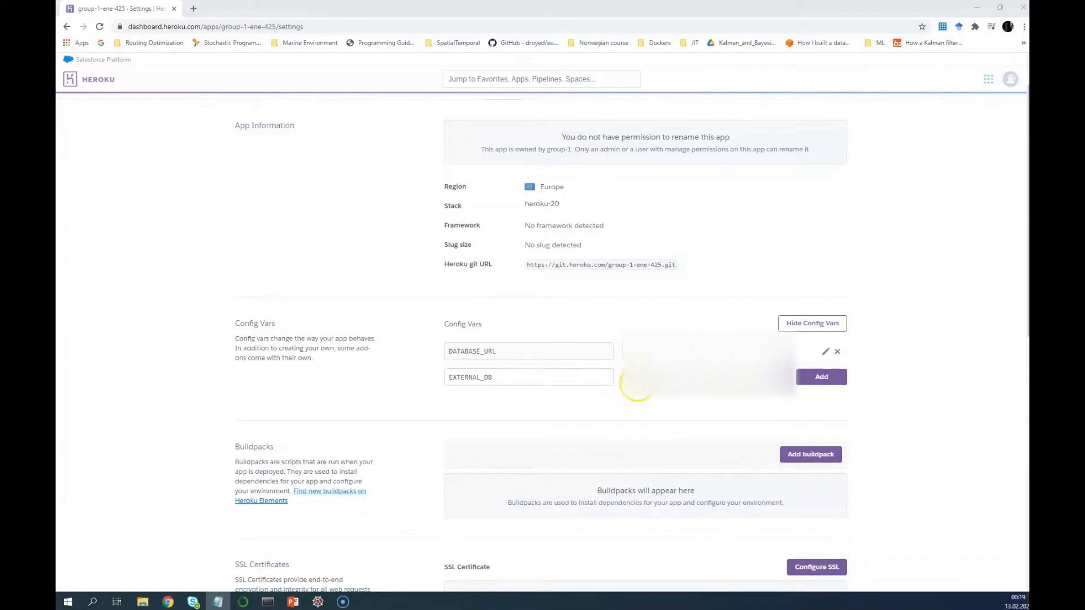
left_click(636, 382)
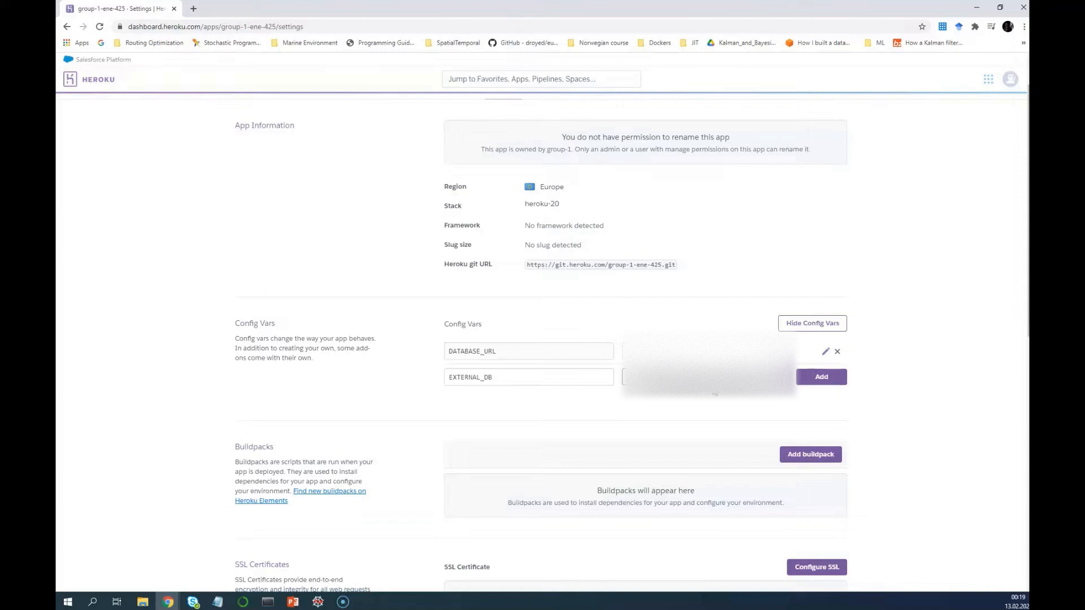
left_click(822, 383)
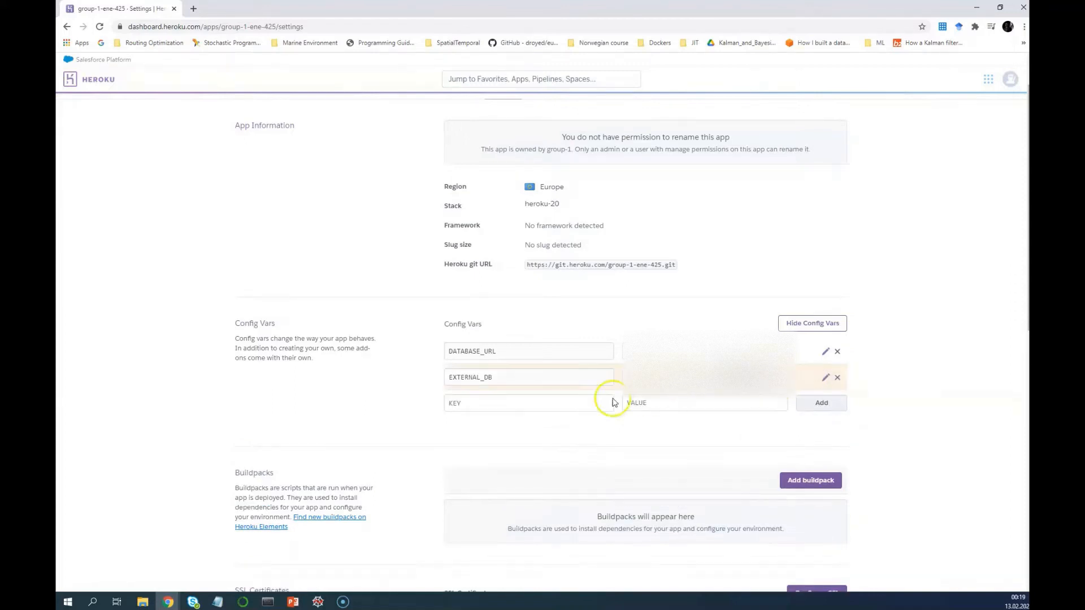
Add config var KEY GROUP_NAME with VALUE group1
left_click(530, 410)
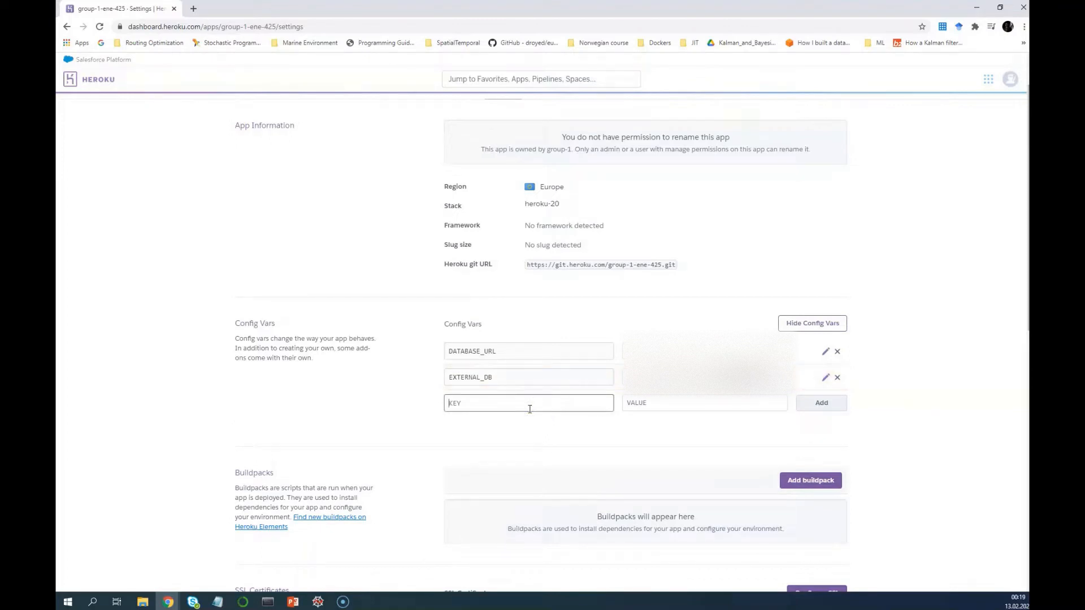
type("a")
key("BackSpace")
type("GROU")
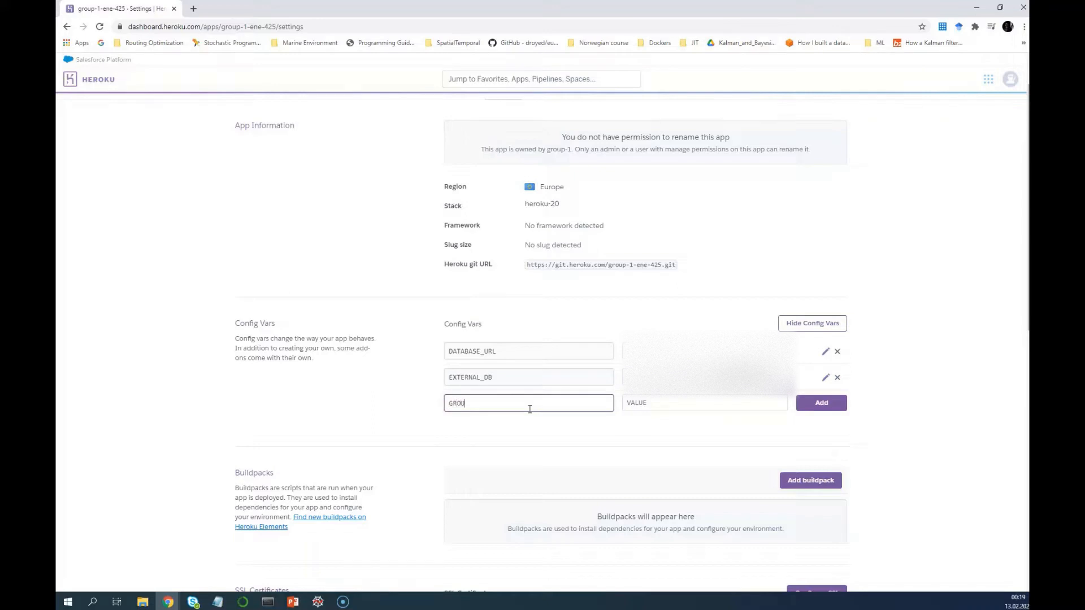
type("P_NAME")
key("Tab")
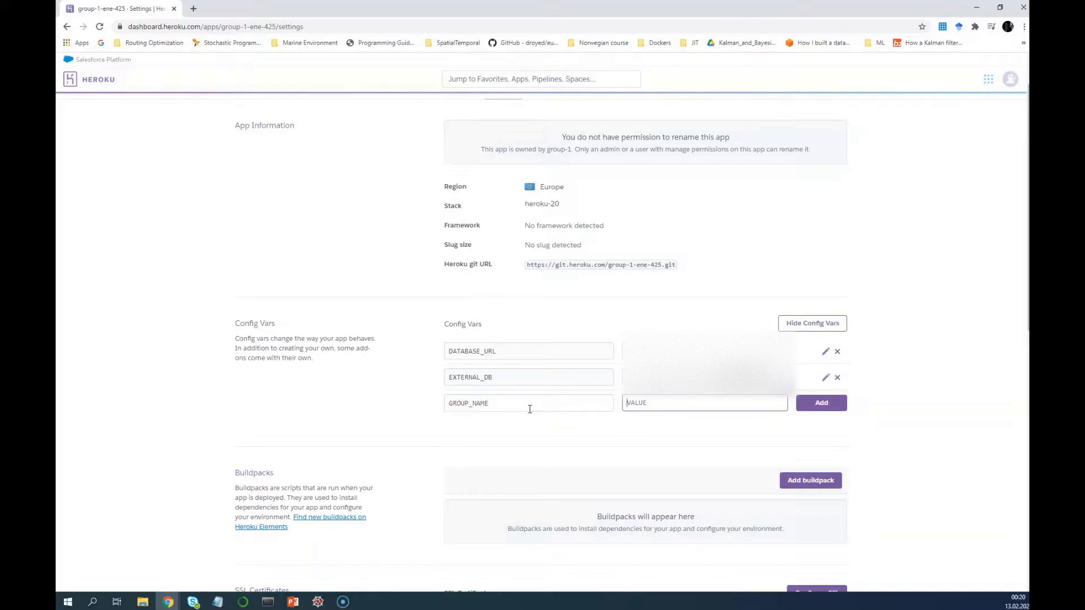
type("group1")
left_click(812, 405)
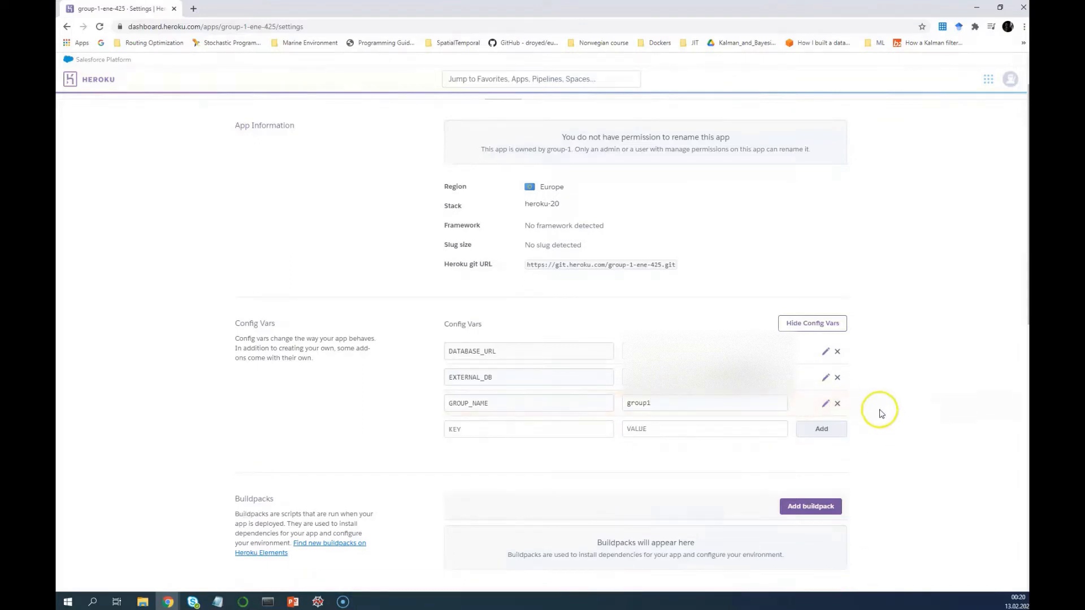
Hide the Config Vars and switch to the app's Deploy page
left_click(842, 325)
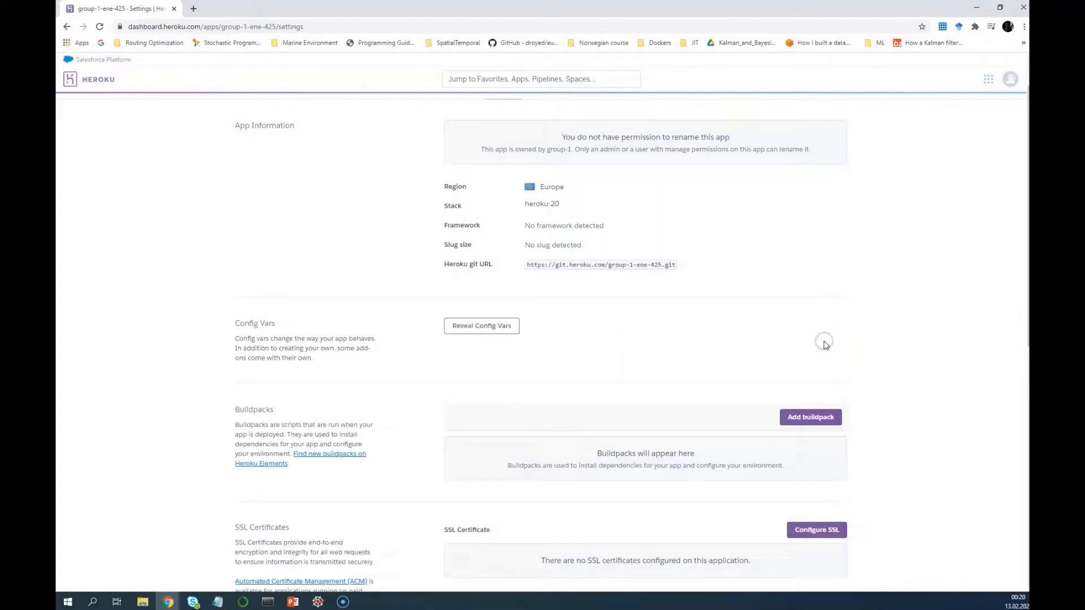
scroll(712, 350, "up", 1)
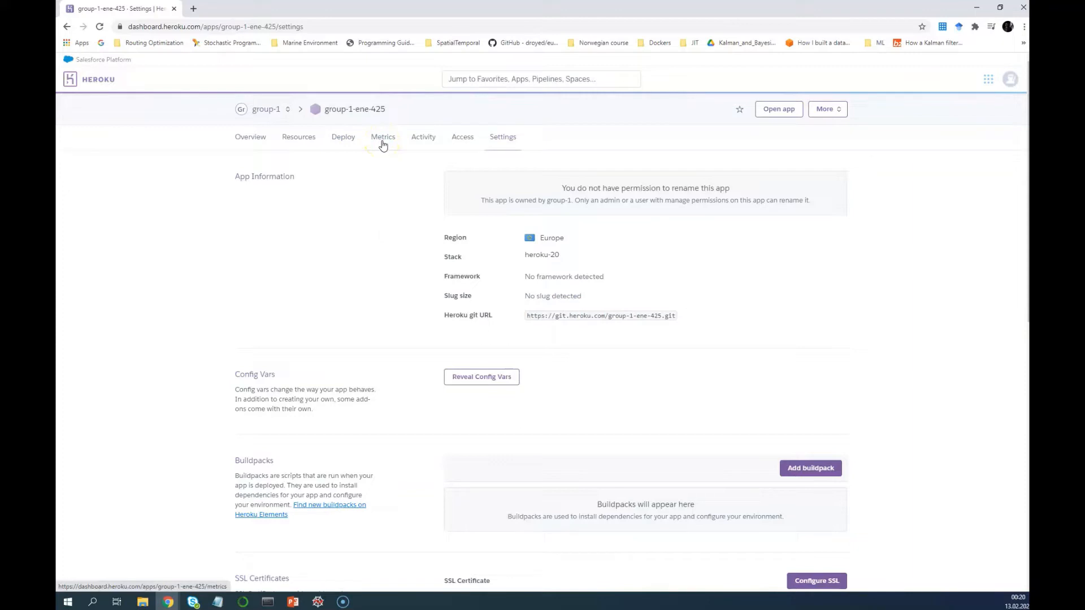
left_click(347, 141)
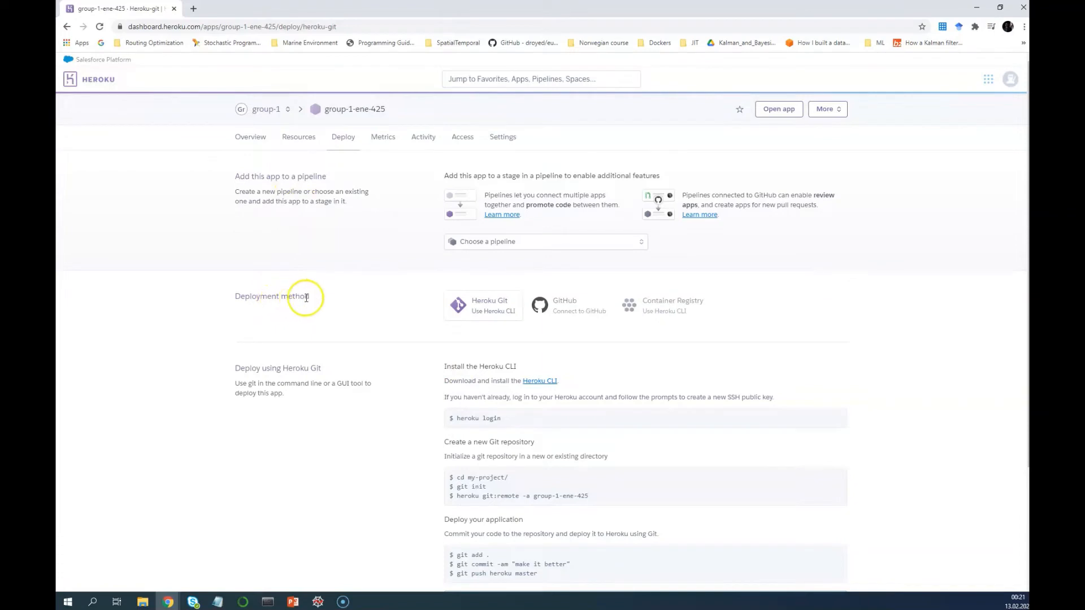
Set GitHub as the deployment method with the ENE425-Group1 organization chosen for repo search
left_click(577, 314)
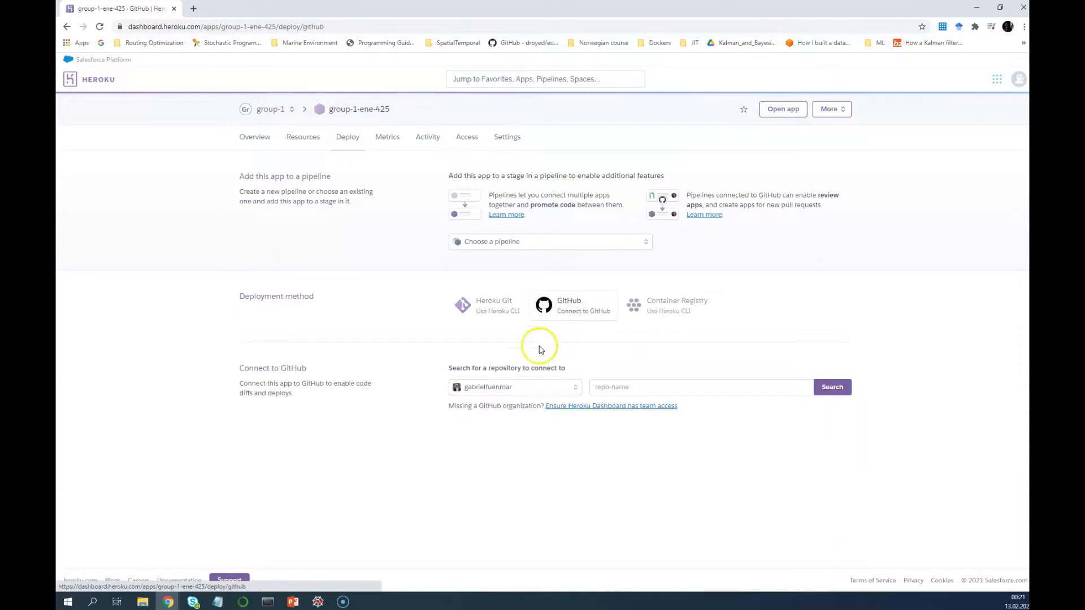
left_click(515, 387)
left_click(517, 390)
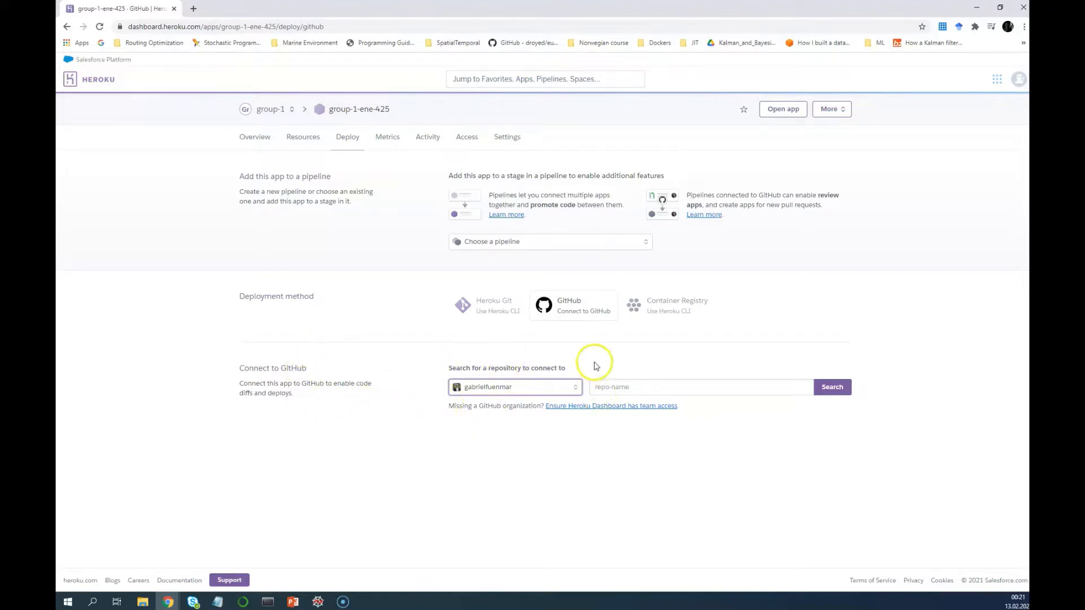
left_click(492, 388)
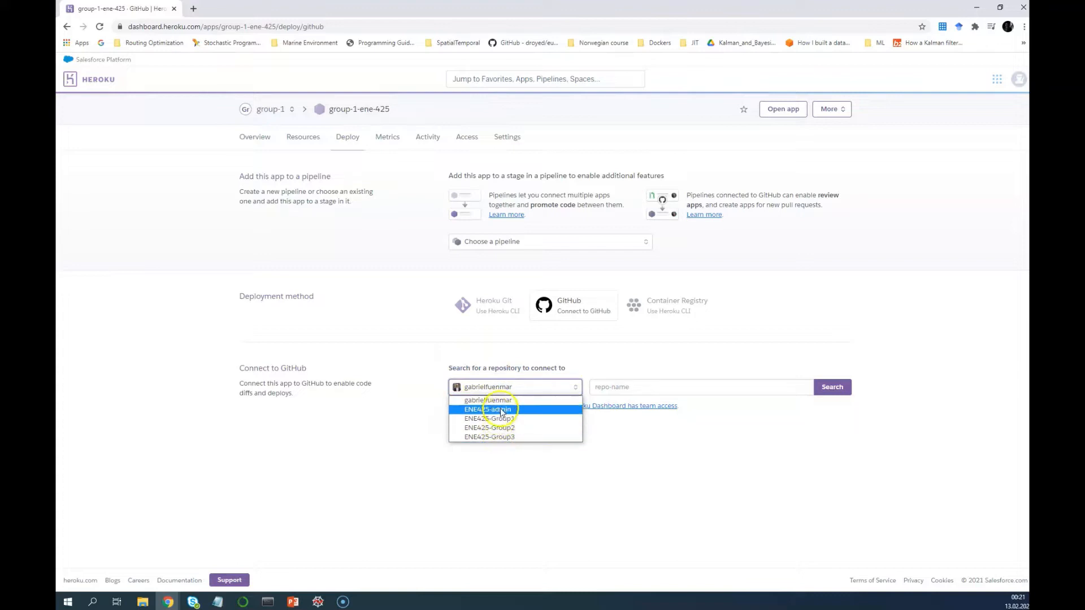
left_click(523, 364)
left_click(507, 388)
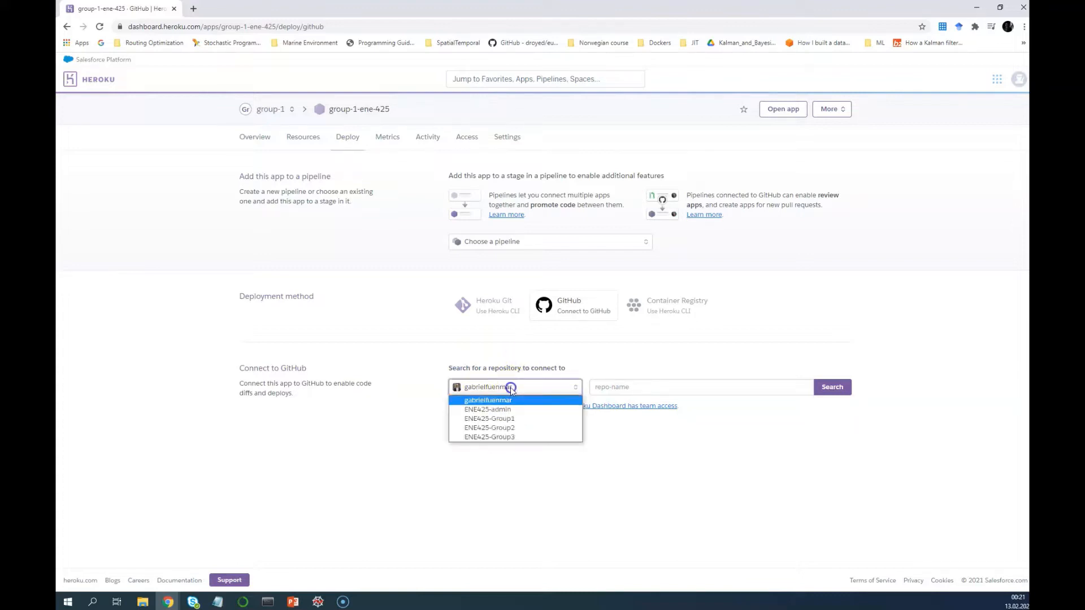
left_click(510, 421)
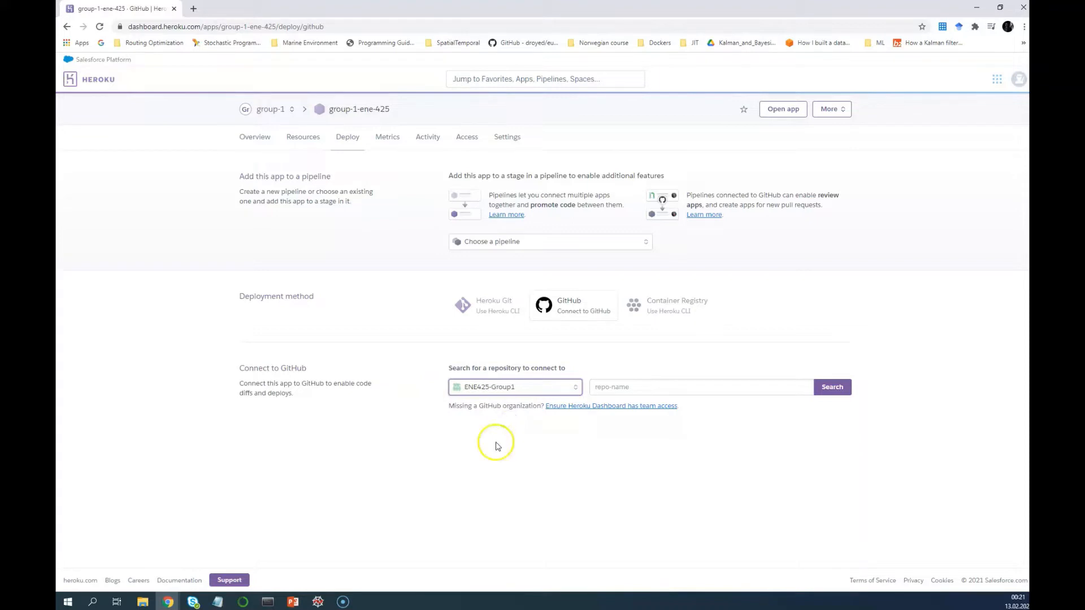
left_click(620, 388)
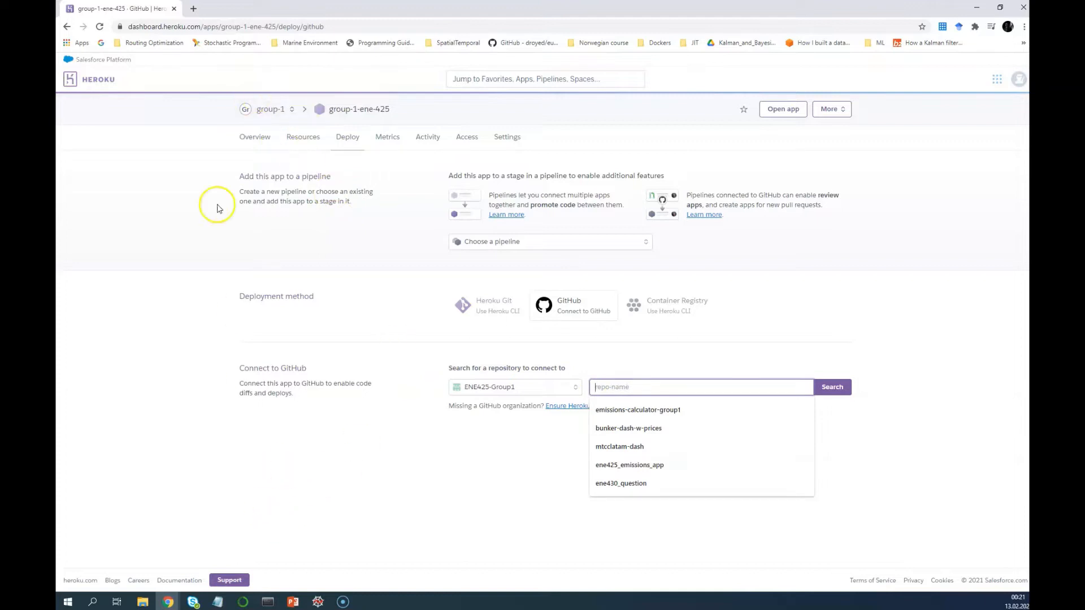
left_click(192, 8)
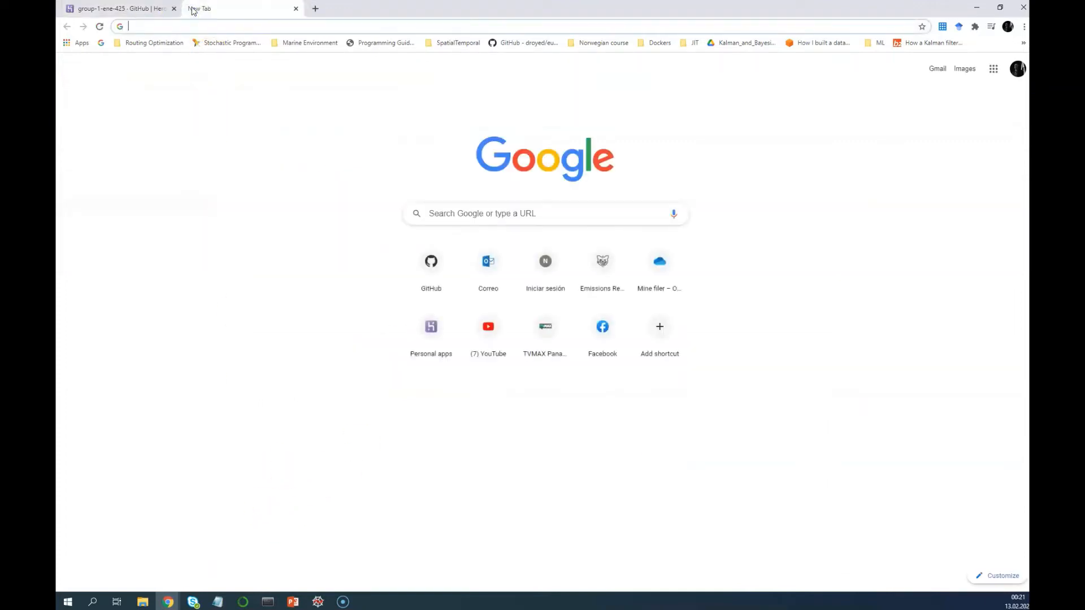
Load GitHub, switch to the ENE425-Group1 dashboard, and select the emissions-calculator-group1 repo name
type("github")
key("Return")
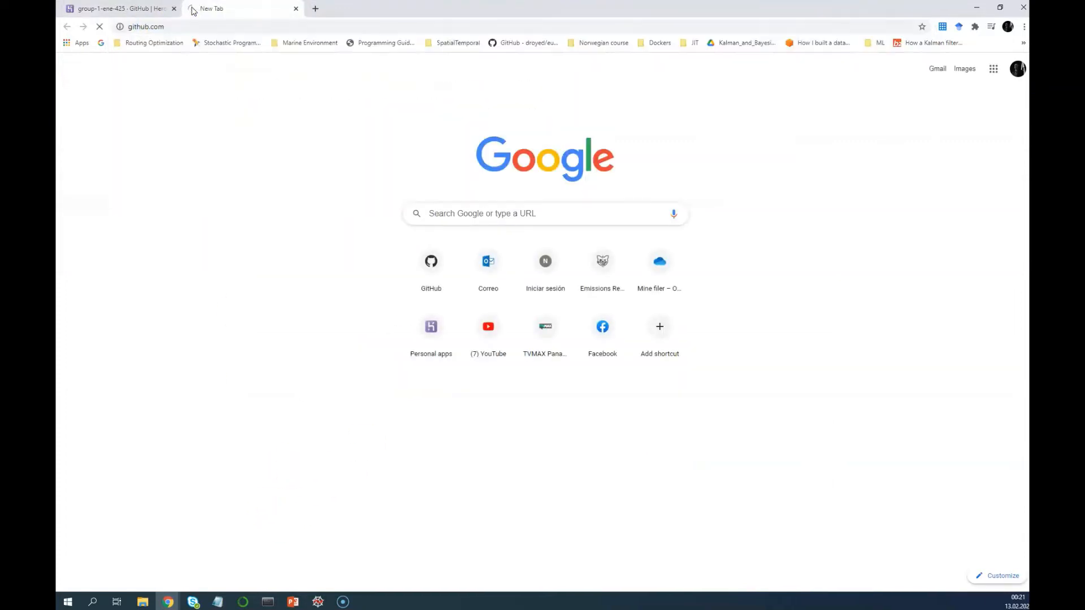
left_click(135, 110)
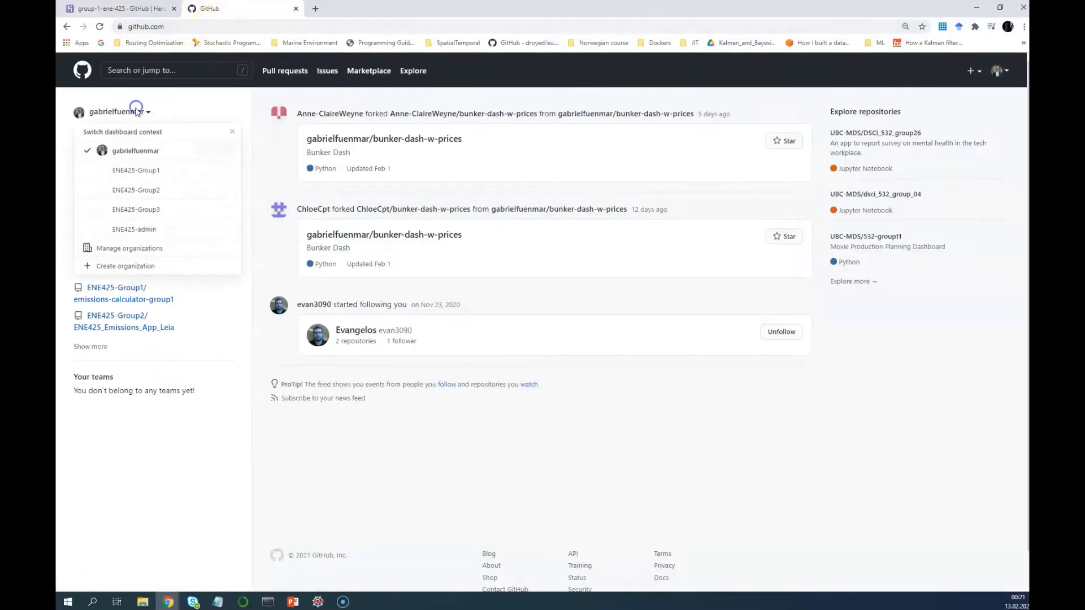
left_click(136, 171)
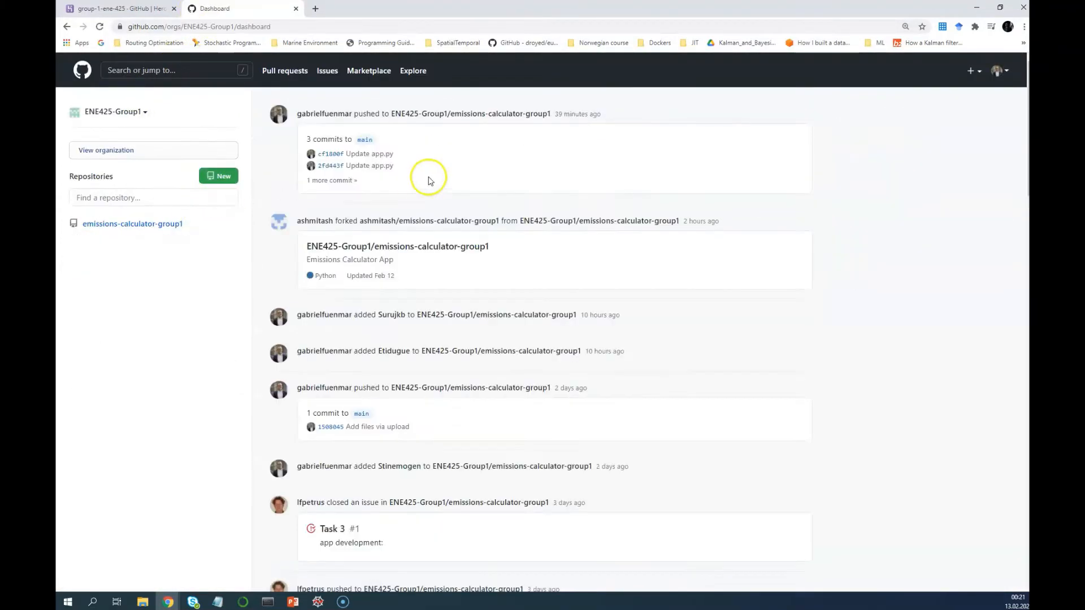
left_click(487, 115)
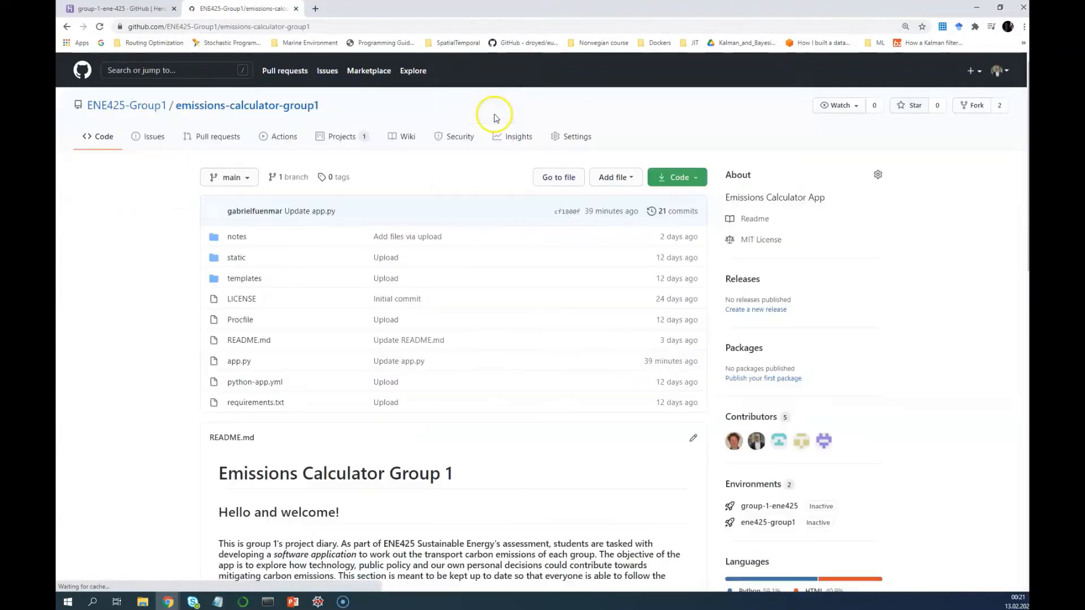
left_click_drag(333, 104, 173, 108)
key("ctrl+c")
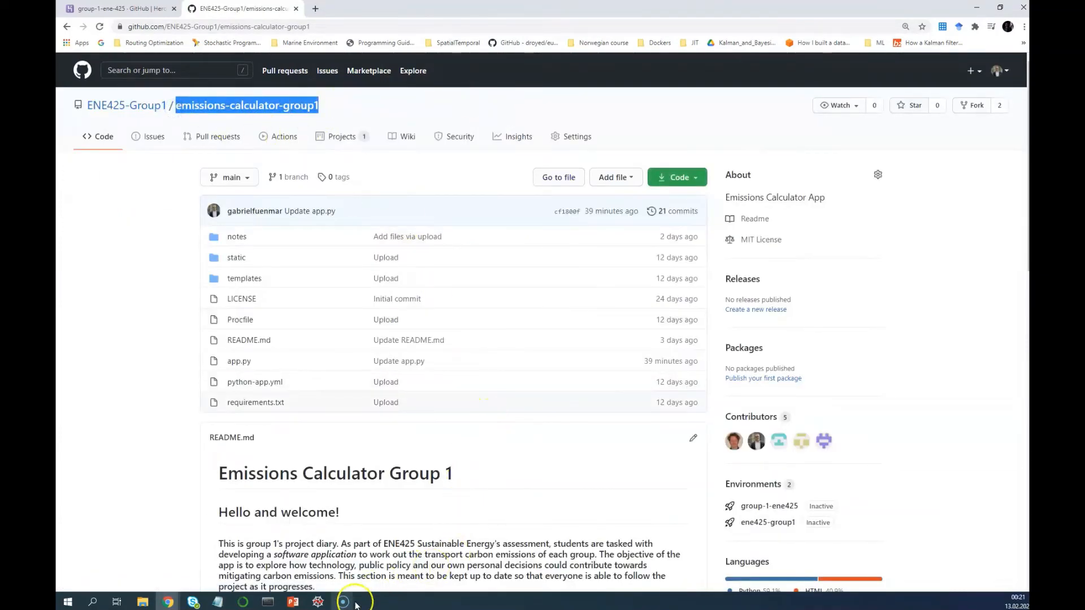
left_click(119, 9)
Search for ENE425-Group1/emissions-calculator-group1 and connect it to the app
left_click(627, 389)
key("ctrl+v")
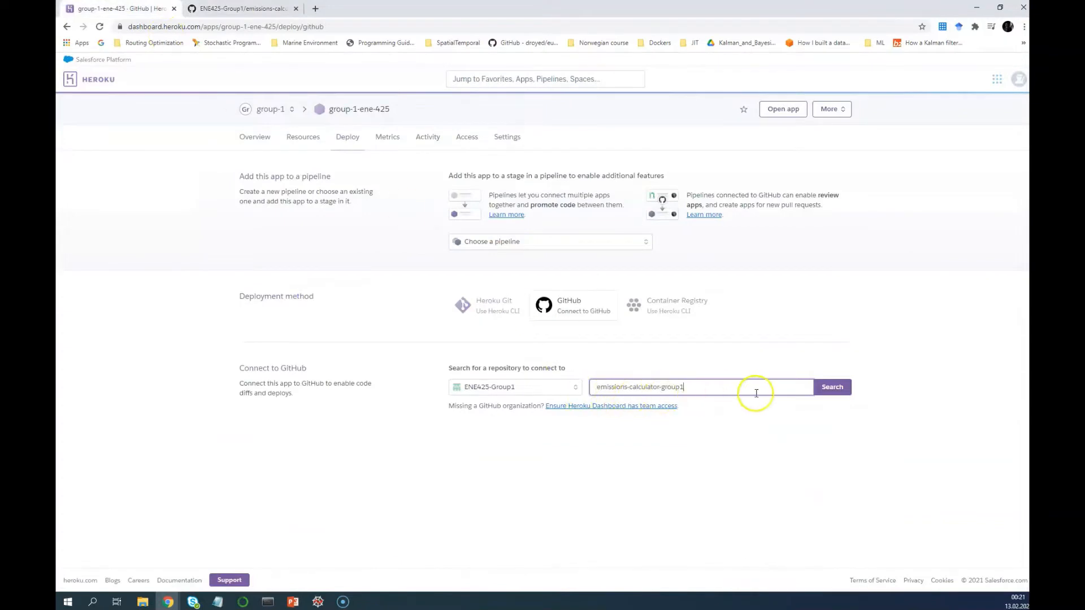
left_click(848, 396)
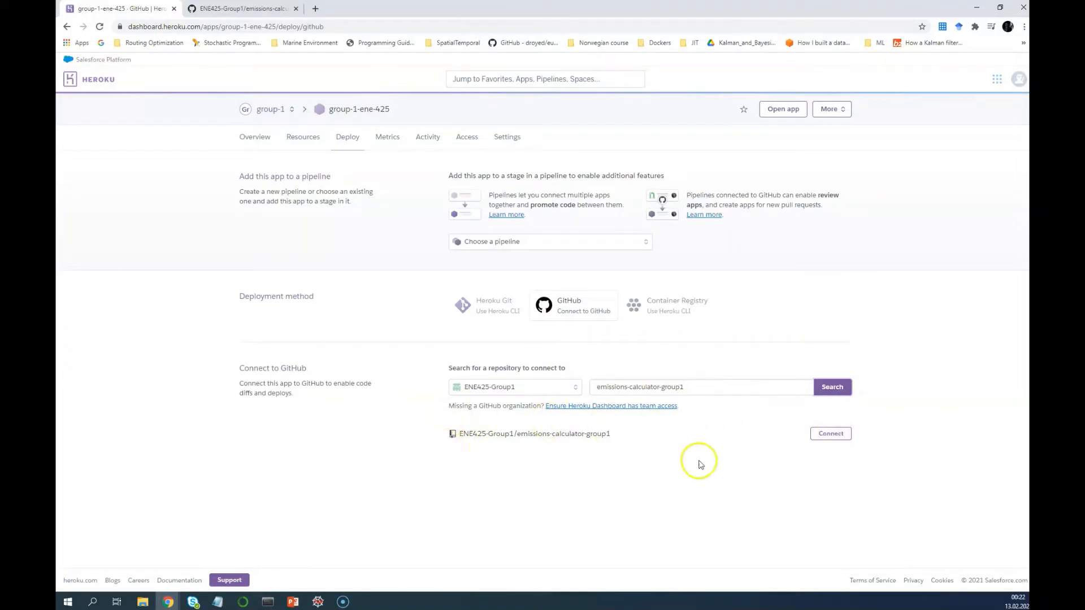
left_click(847, 439)
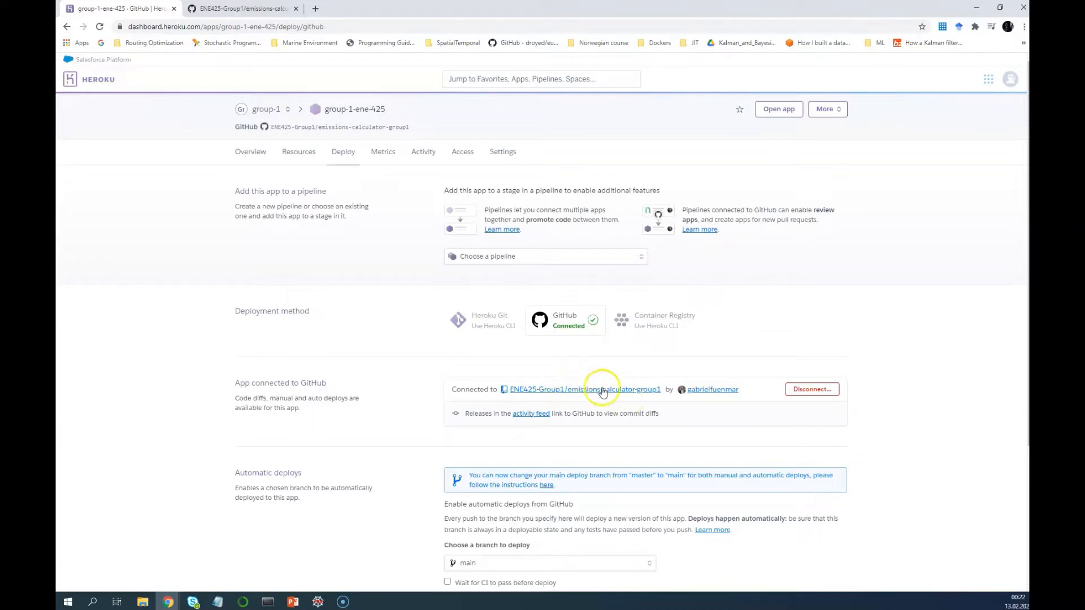
Enable automatic deploys from the main branch
scroll(586, 445, "down", 3)
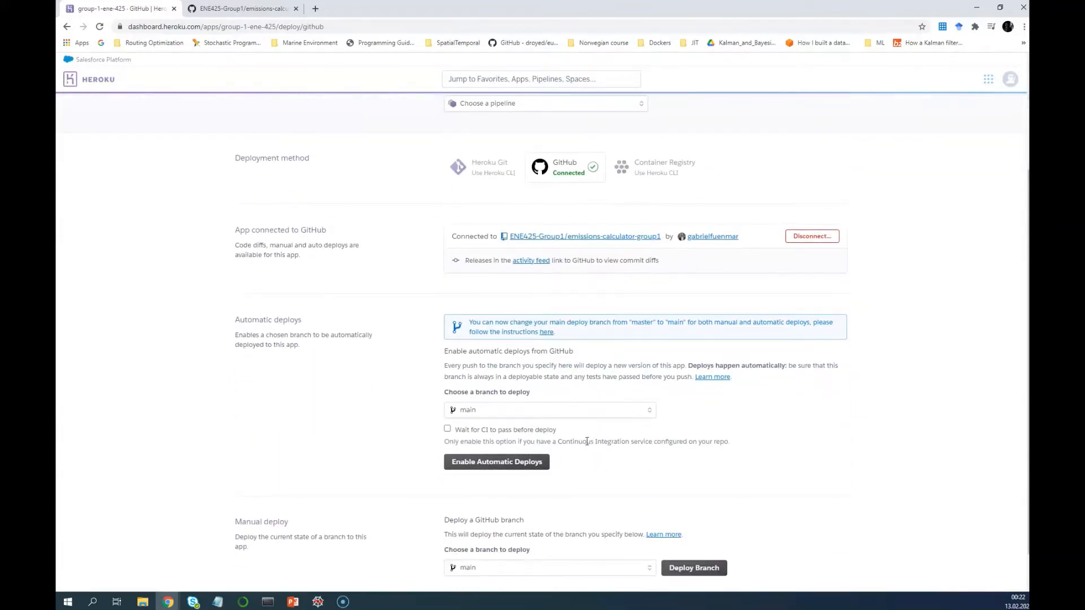
scroll(585, 443, "down", 1)
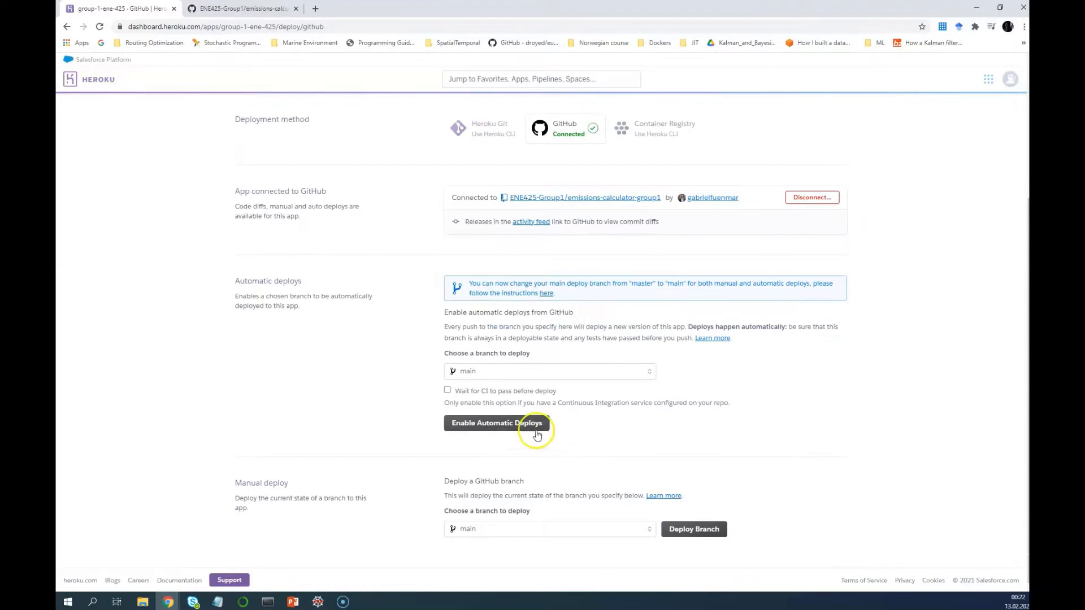
left_click(503, 429)
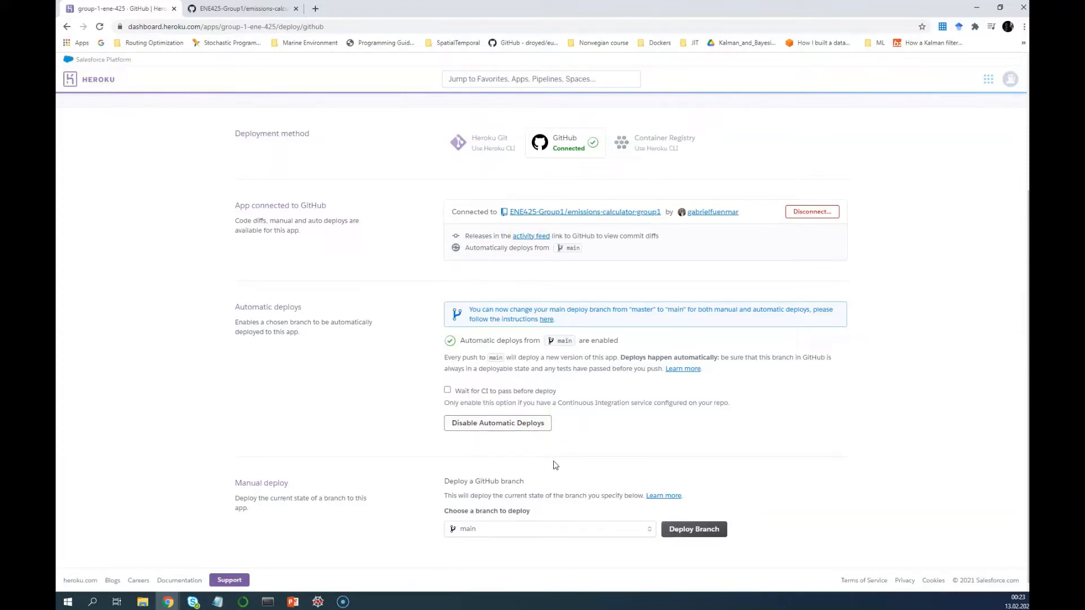
Start a manual deploy of the main branch
left_click(499, 531)
left_click(500, 536)
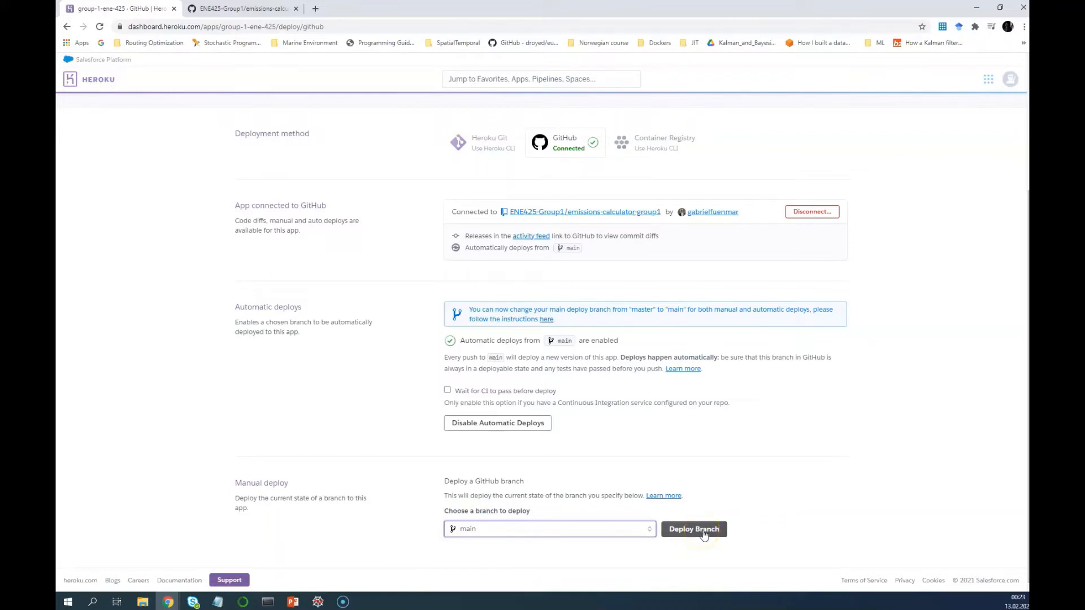
left_click(703, 535)
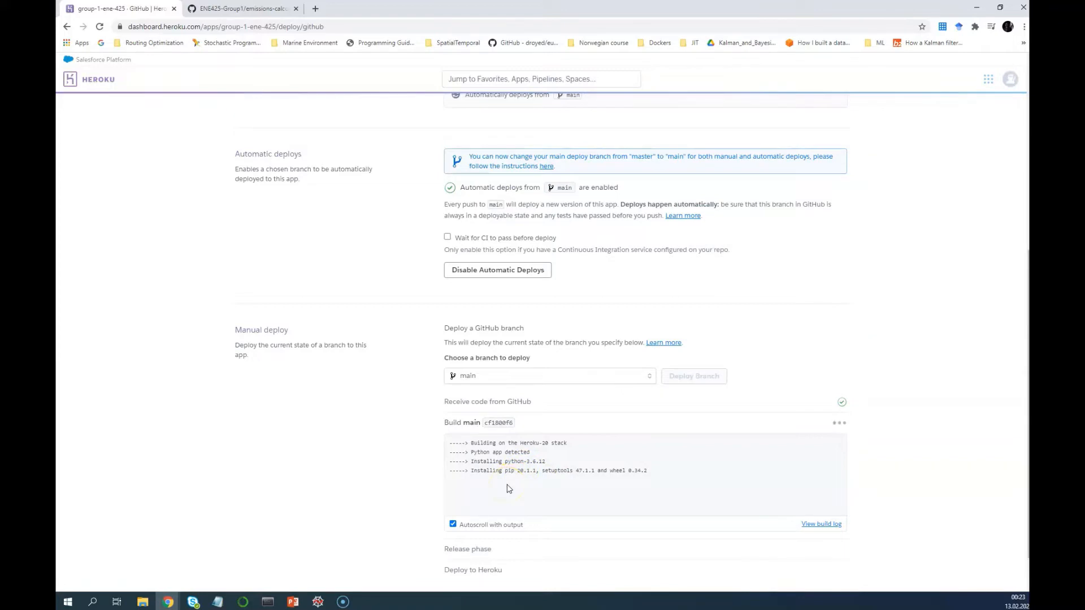
Follow the build log until the app is reported successfully deployed, then view the app
left_click(530, 486)
left_click(527, 490)
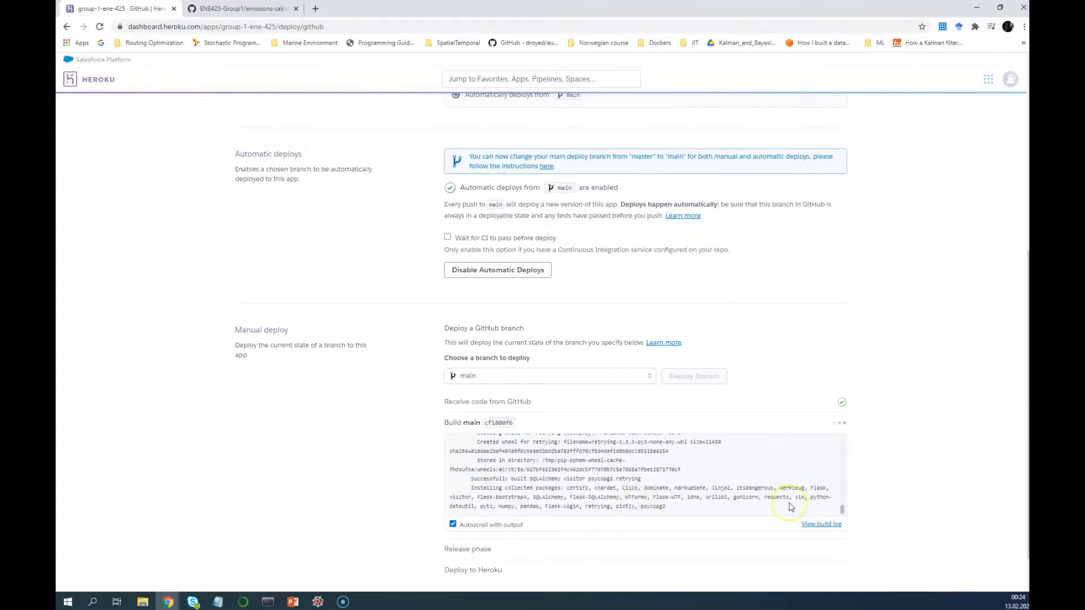
scroll(757, 503, "down", 1)
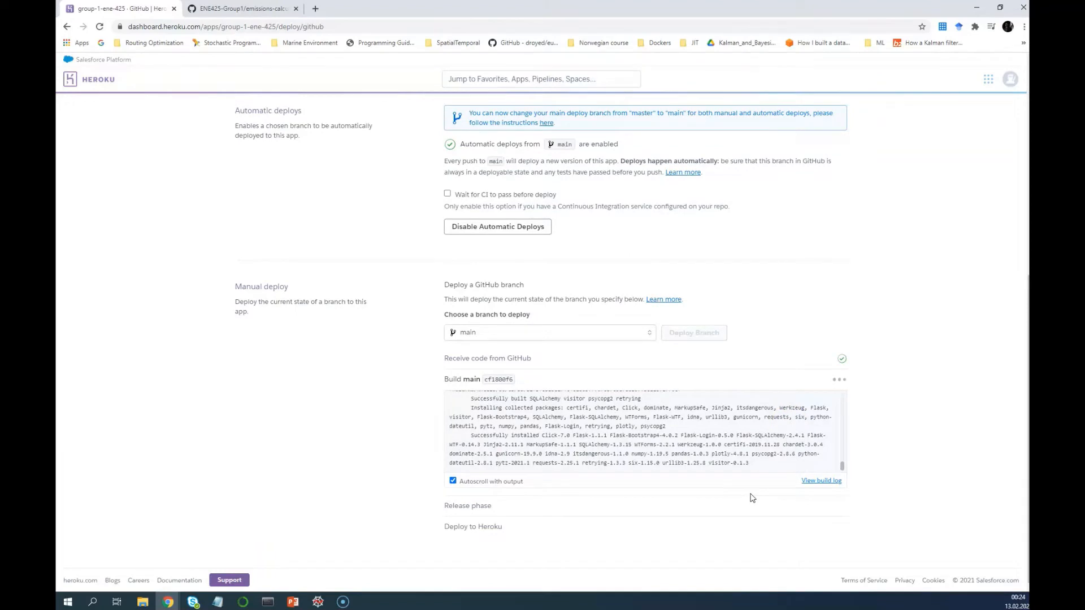
left_click(751, 487)
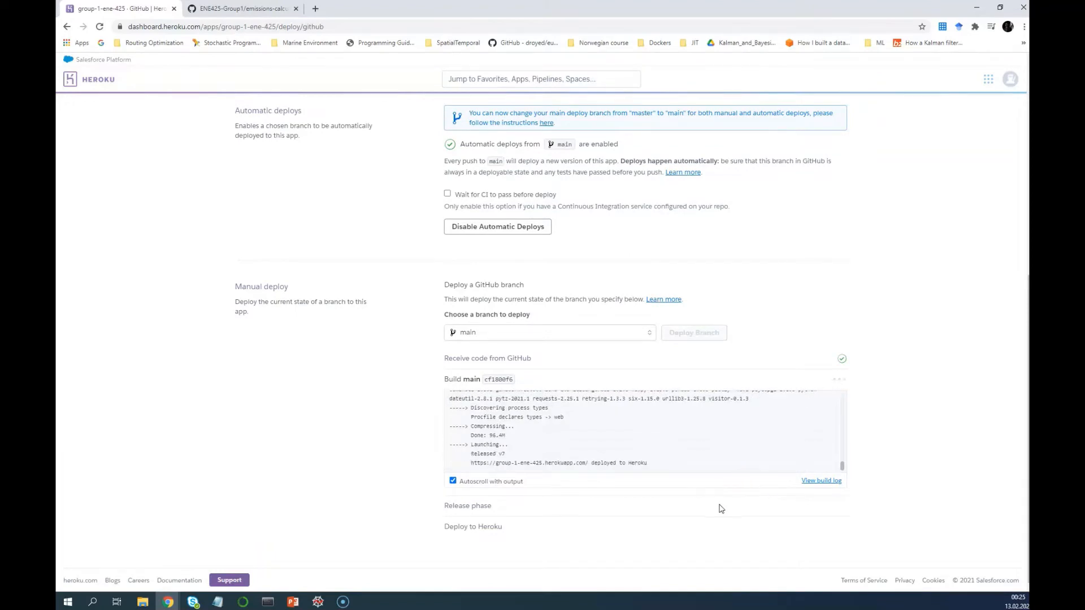
left_click(487, 522)
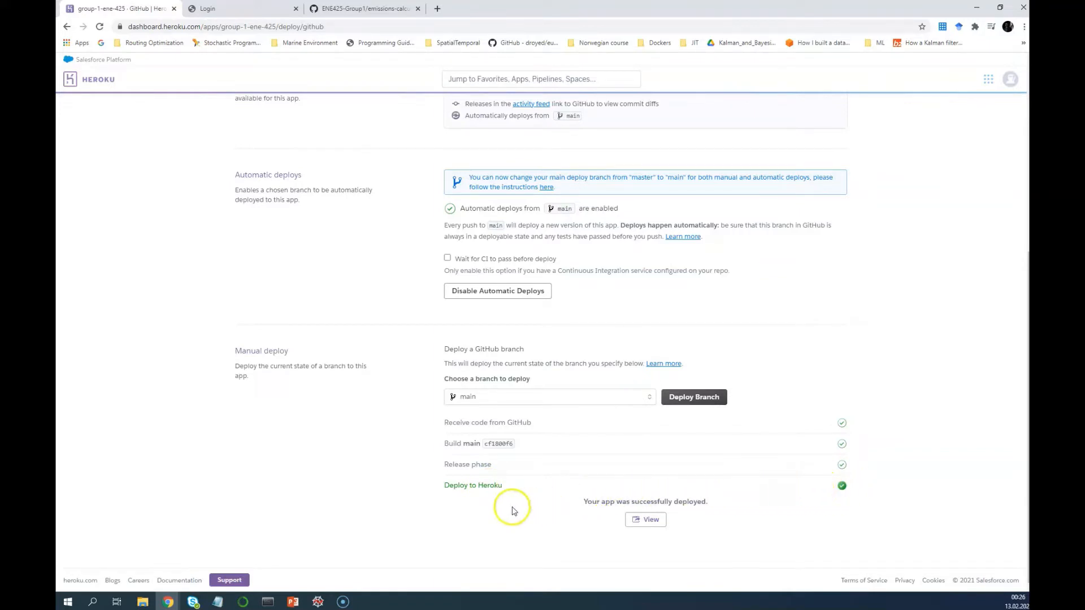
left_click(651, 521)
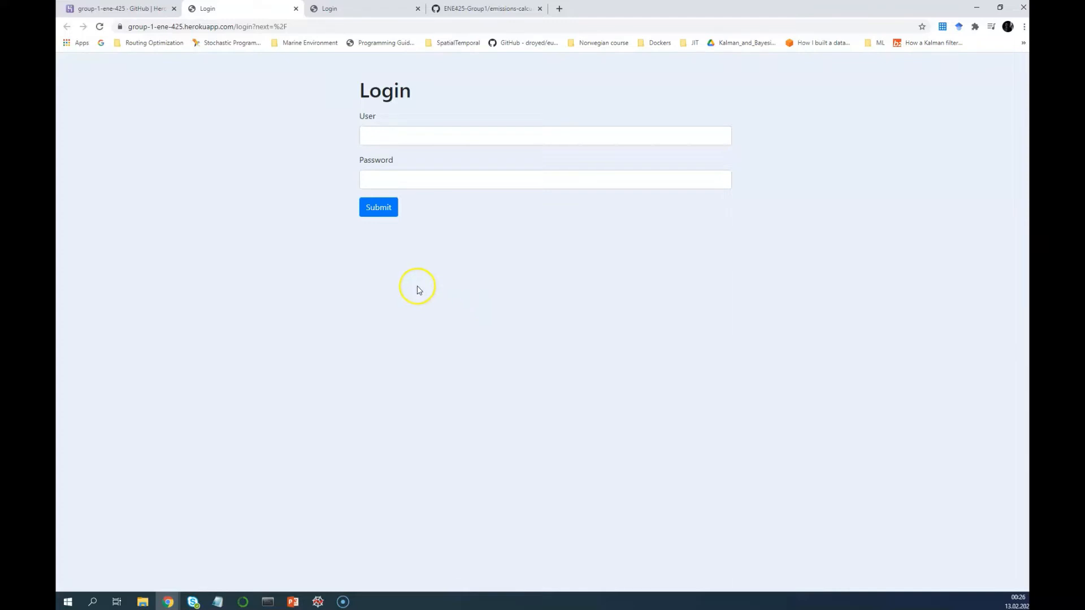
Return to the Heroku tab and scroll to the top of the Deploy page
left_click(142, 12)
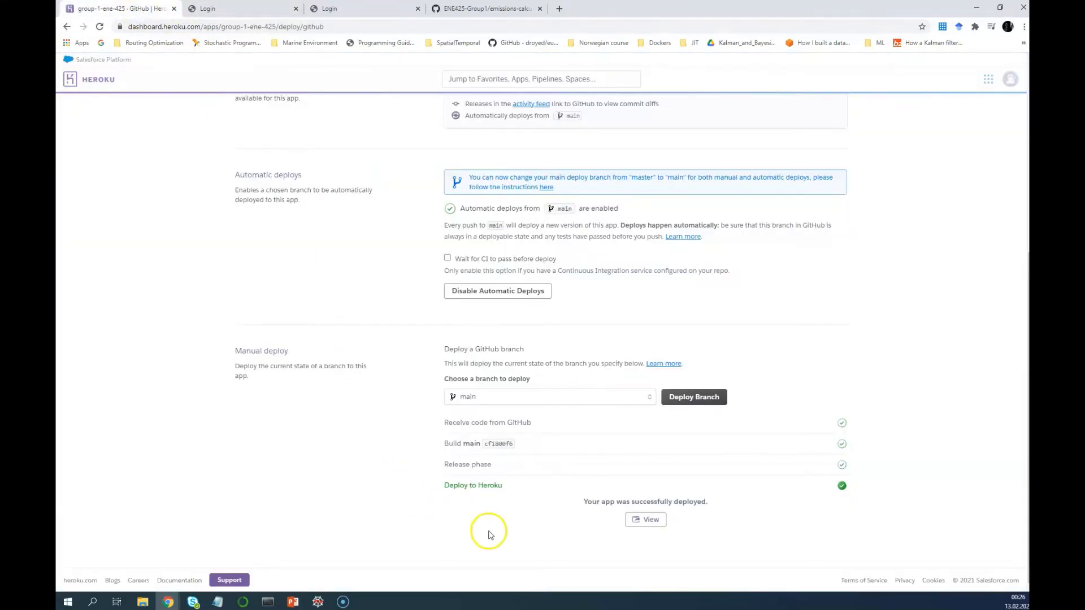
scroll(490, 535, "up", 6)
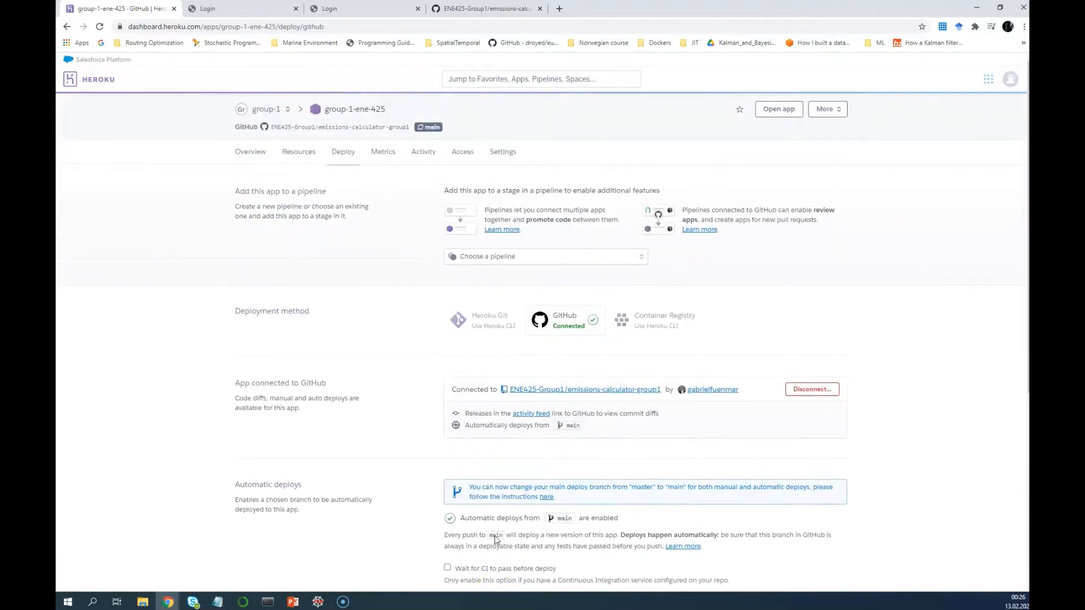
Copy the app's herokuapp.com address from the Settings Domains section
left_click(510, 155)
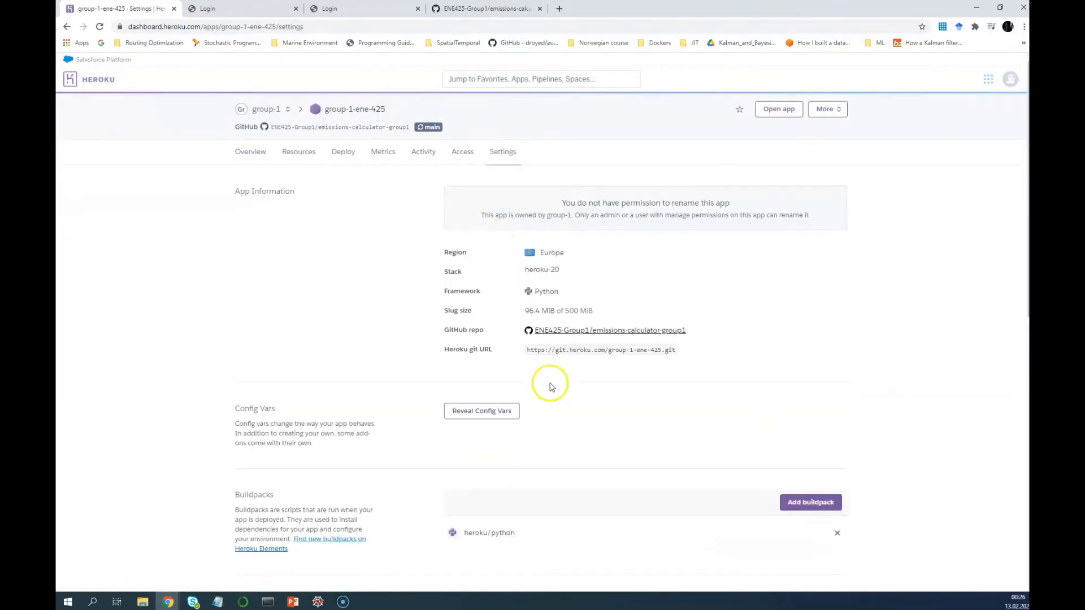
scroll(565, 387, "down", 7)
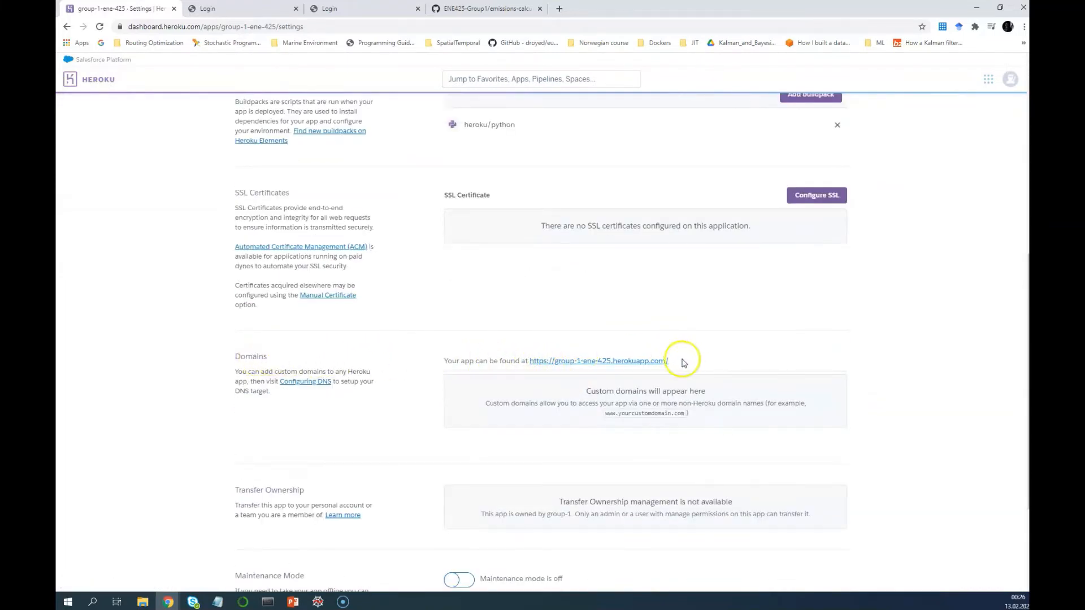
left_click_drag(681, 362, 532, 369)
key("ctrl+c")
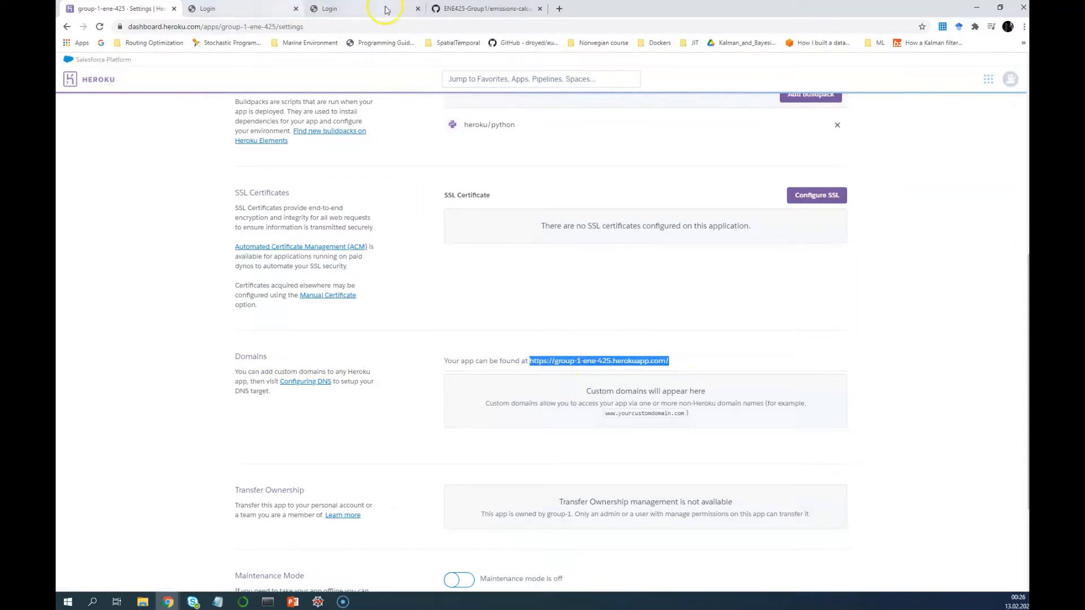
left_click(559, 8)
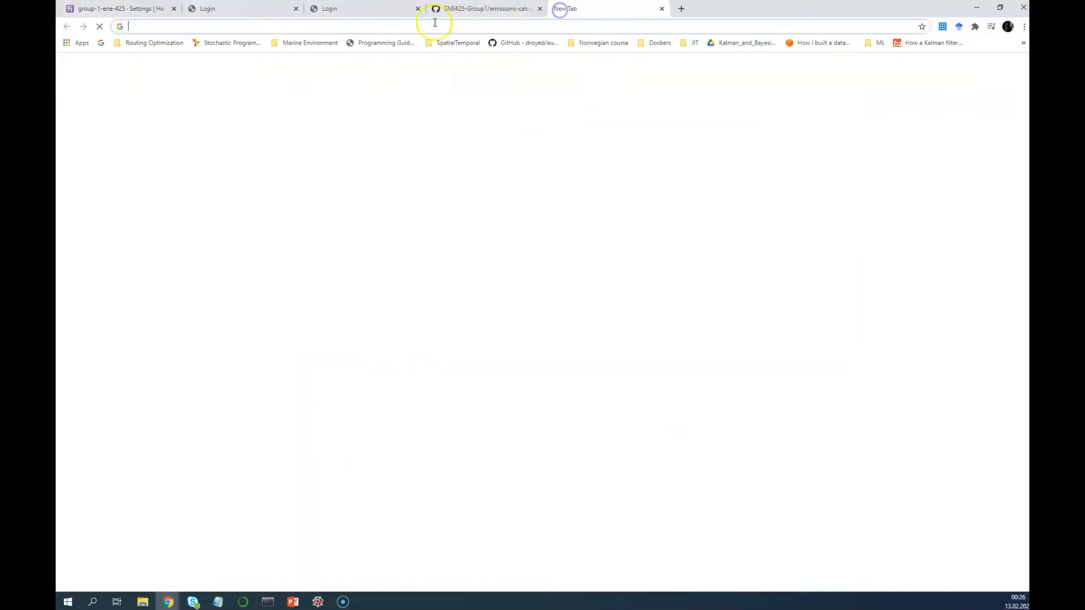
left_click(342, 26)
key("ctrl+v")
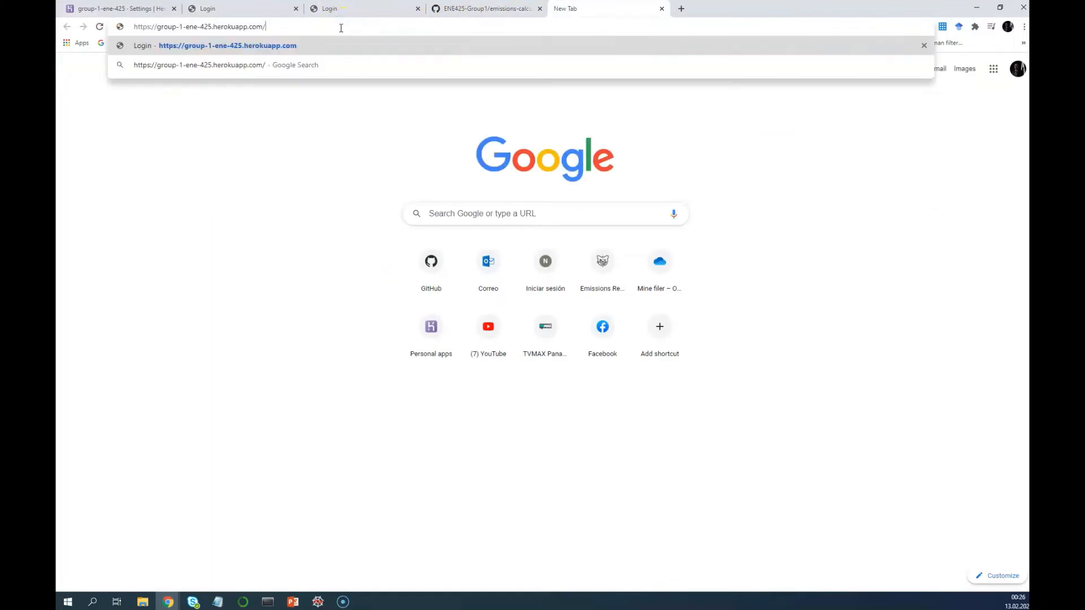
key("Return")
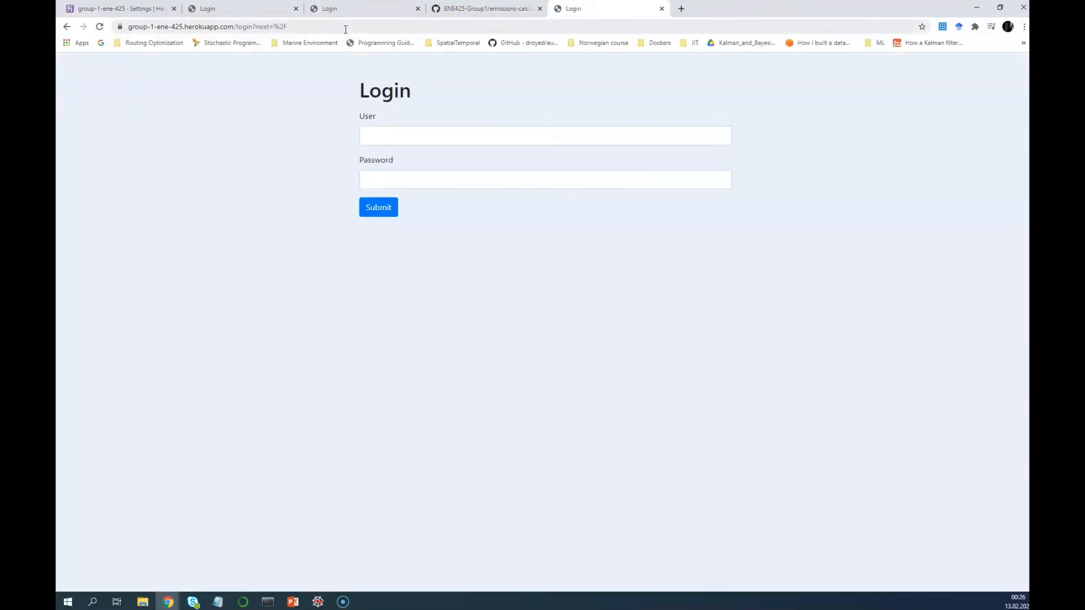
left_click(418, 9)
left_click(295, 8)
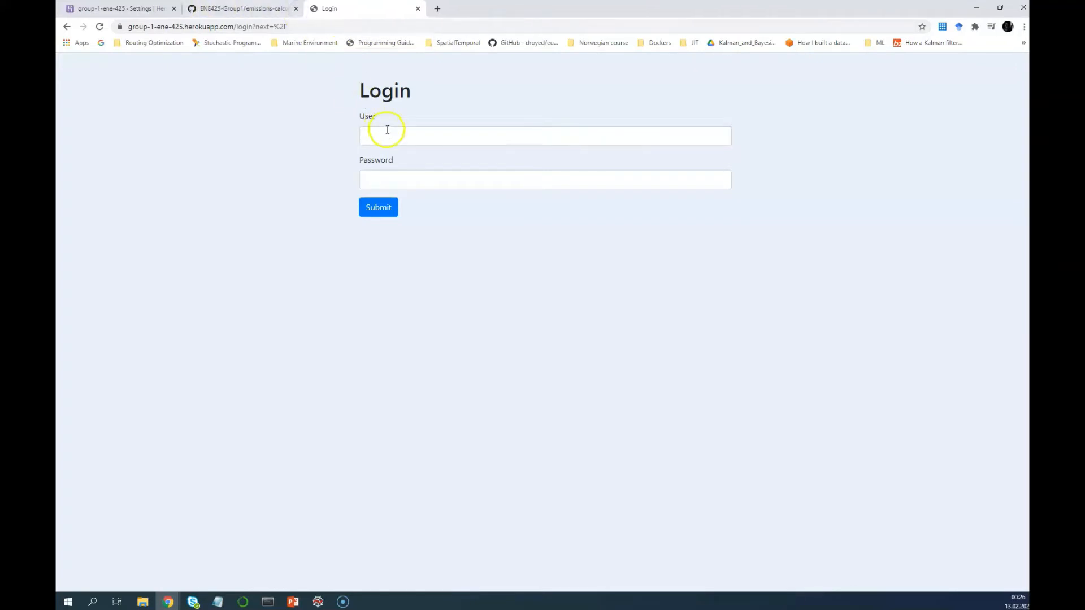
left_click(388, 129)
key("Escape")
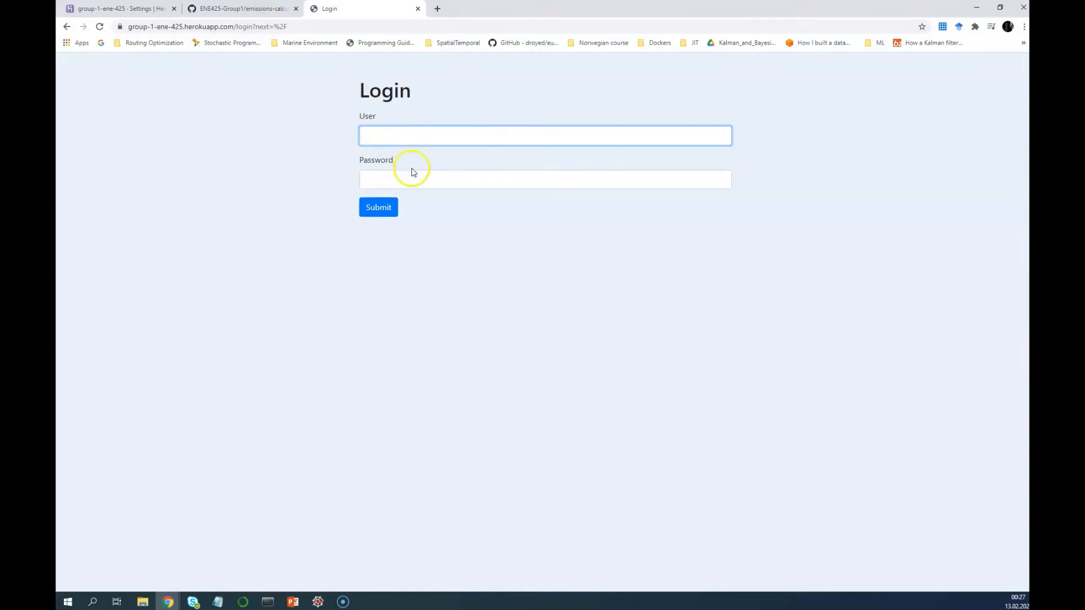
mouse_move(300, 604)
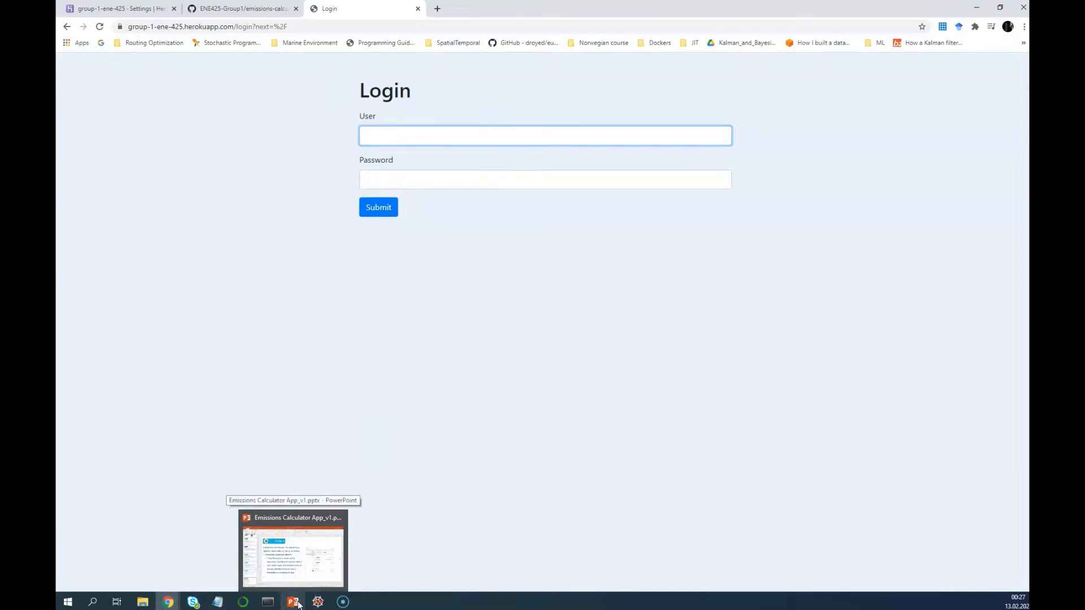
left_click(299, 604)
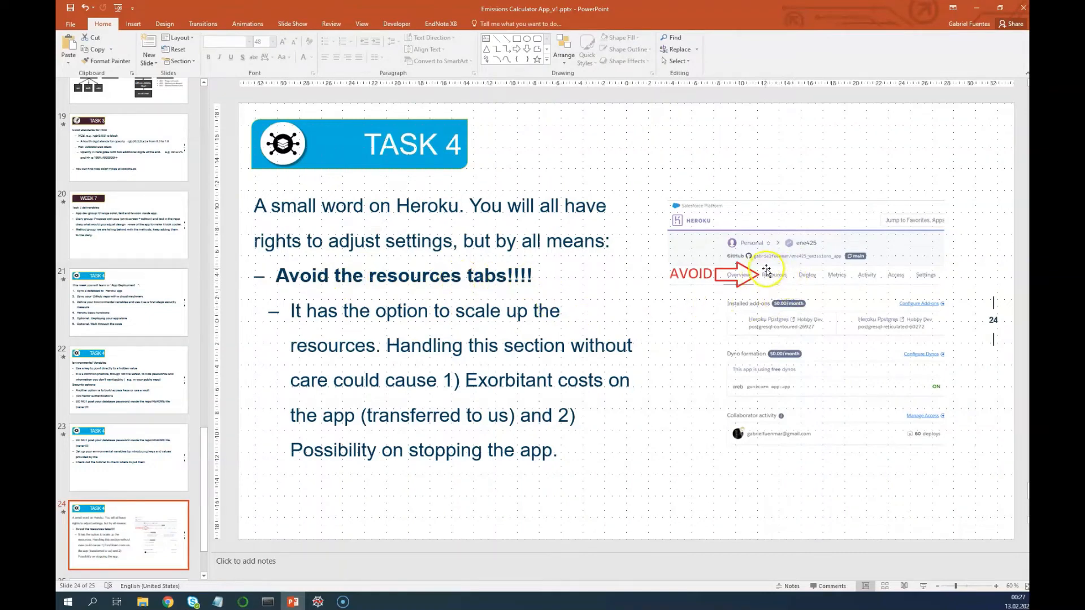
mouse_move(168, 602)
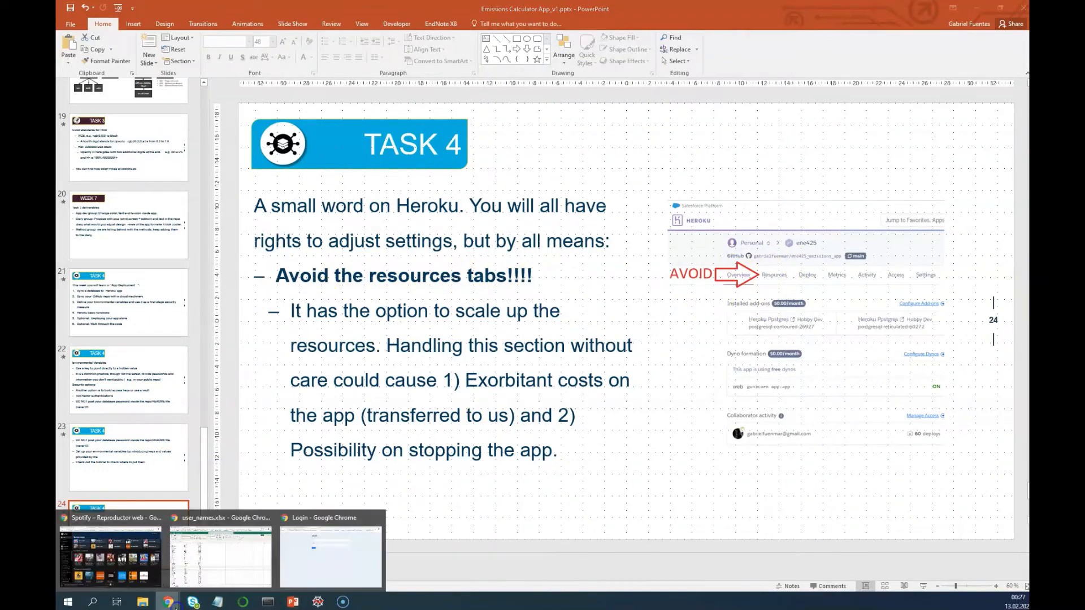
left_click(316, 568)
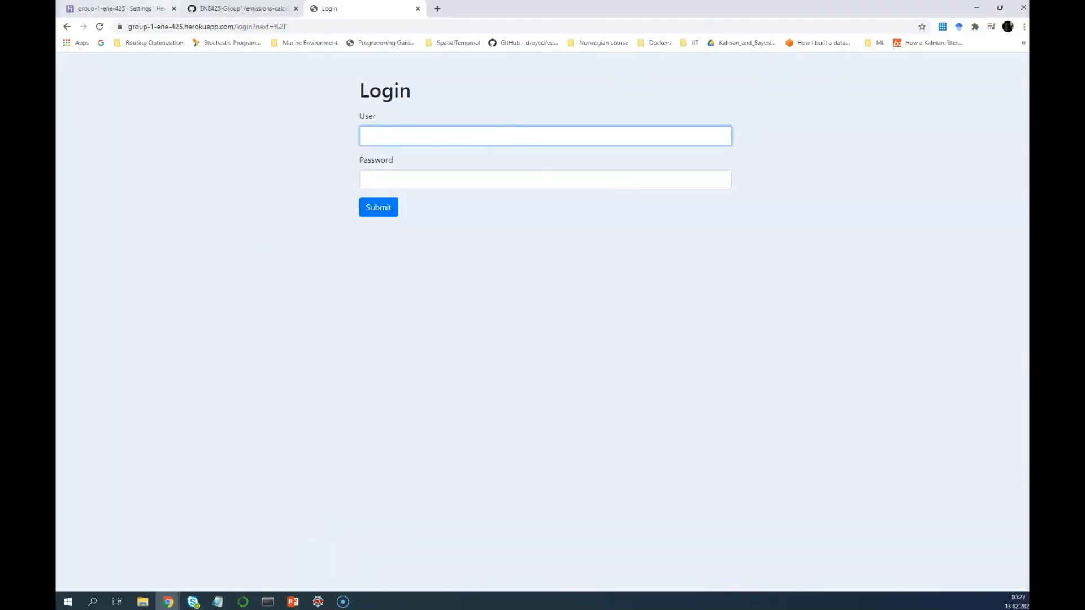
left_click(160, 8)
Review the Resources page and the Dyno types pricing, closing the dialog unchanged
scroll(286, 346, "up", 7)
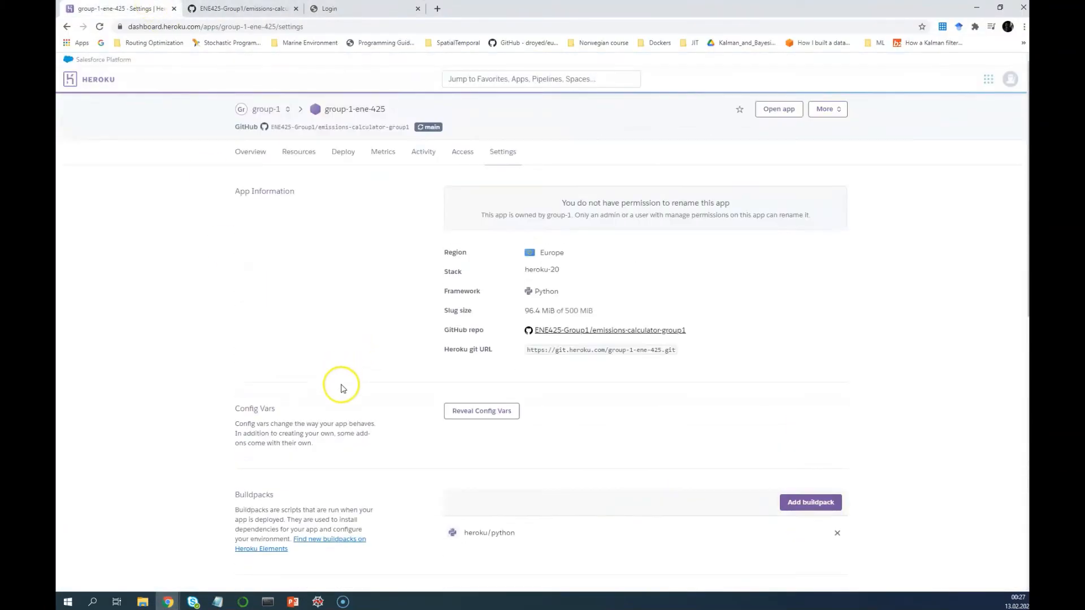
left_click(304, 157)
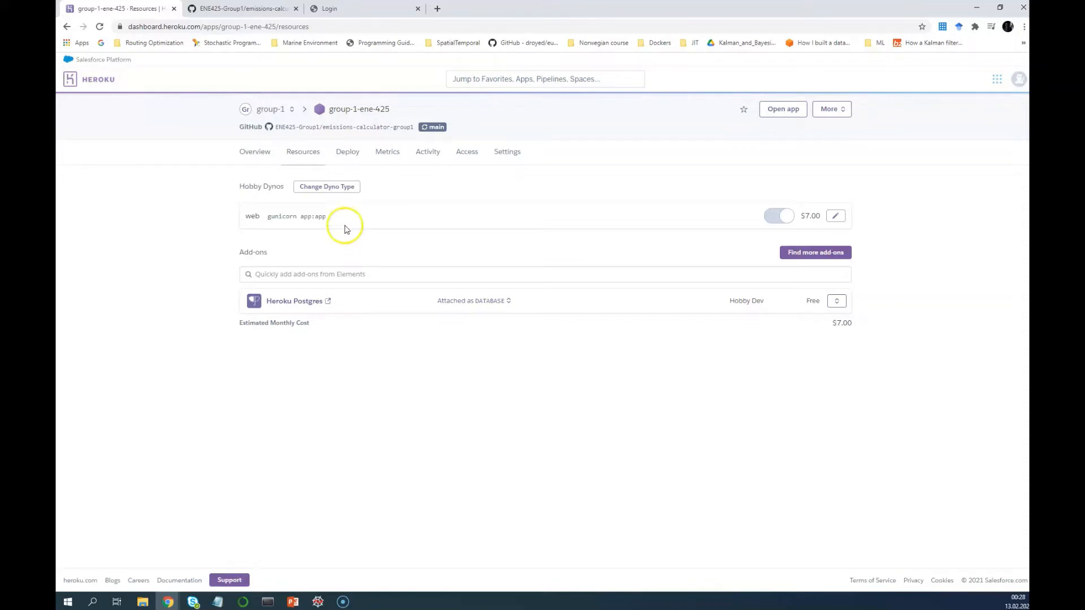
left_click(348, 188)
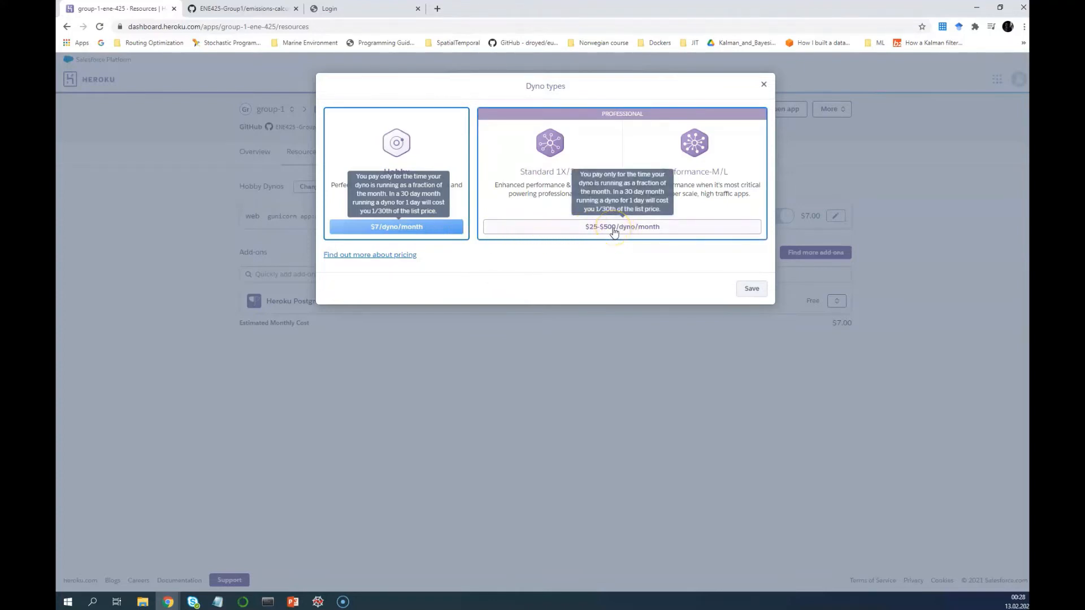
key("Escape")
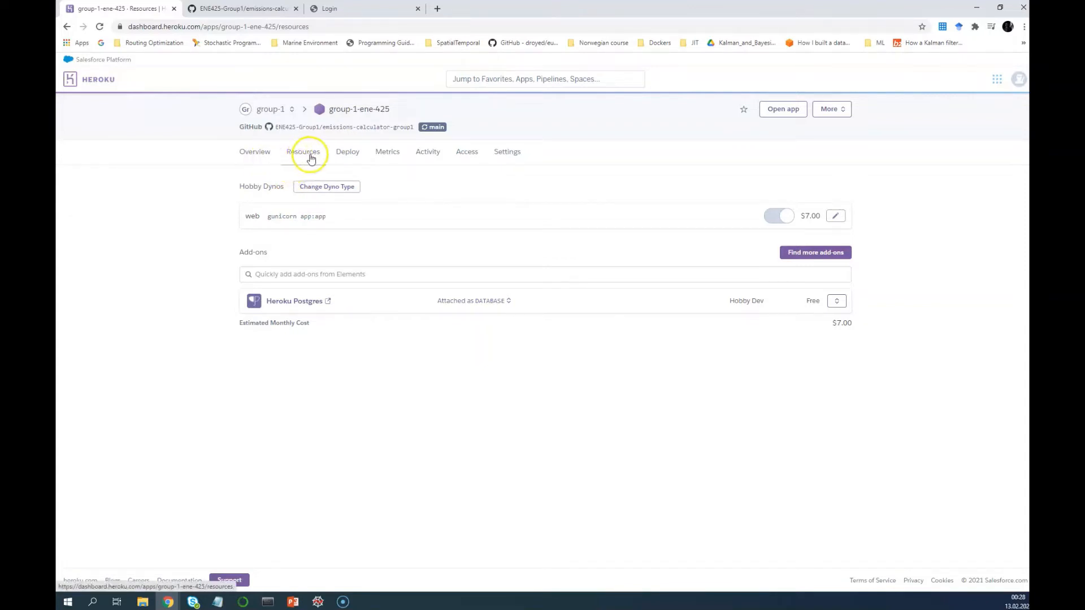
left_click(254, 152)
left_click(349, 154)
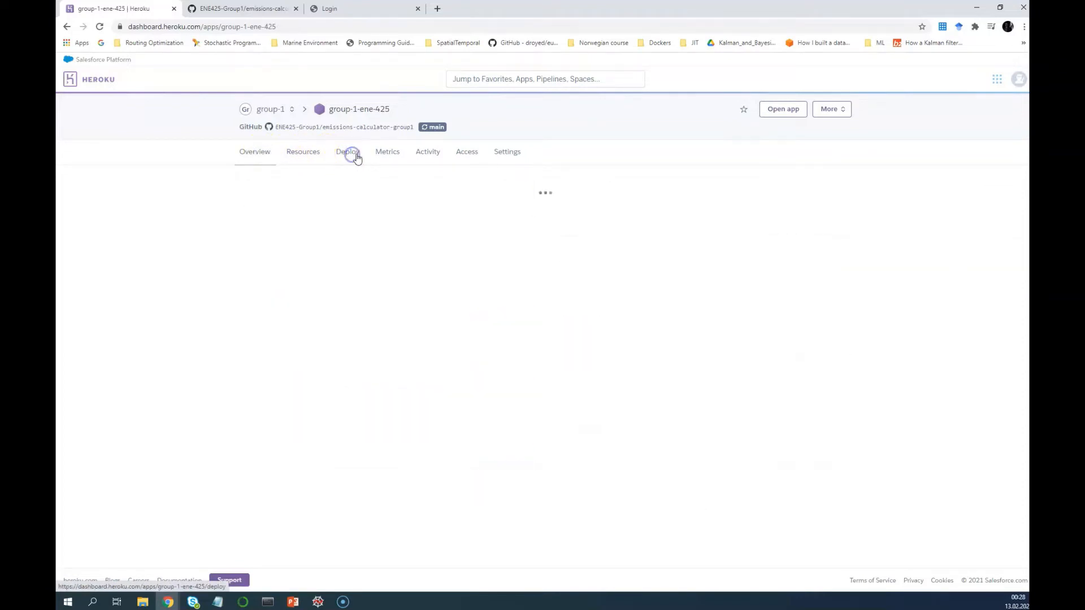
left_click(391, 154)
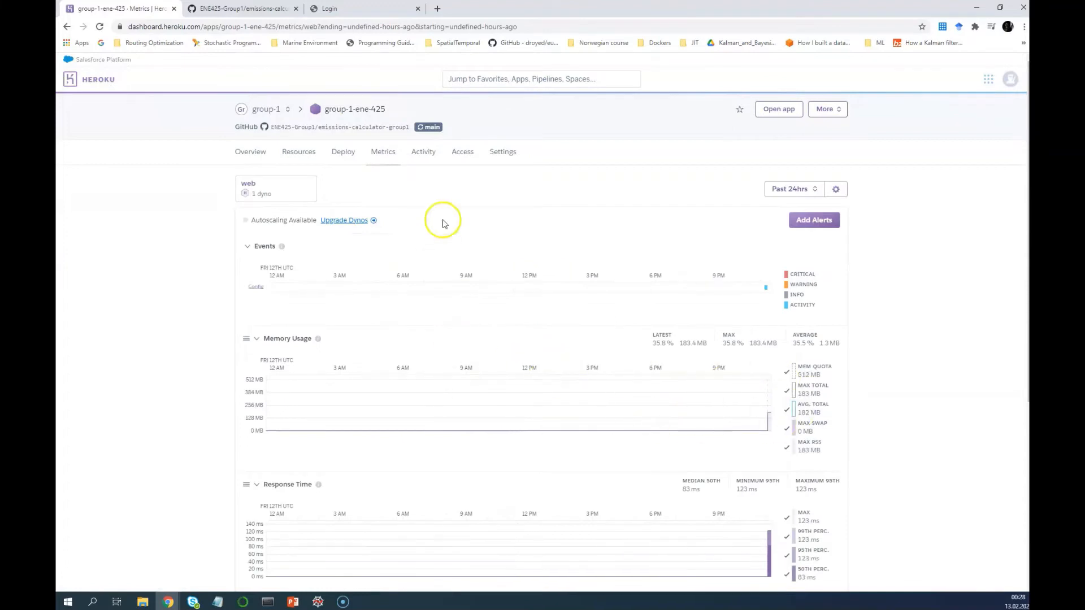
left_click(430, 152)
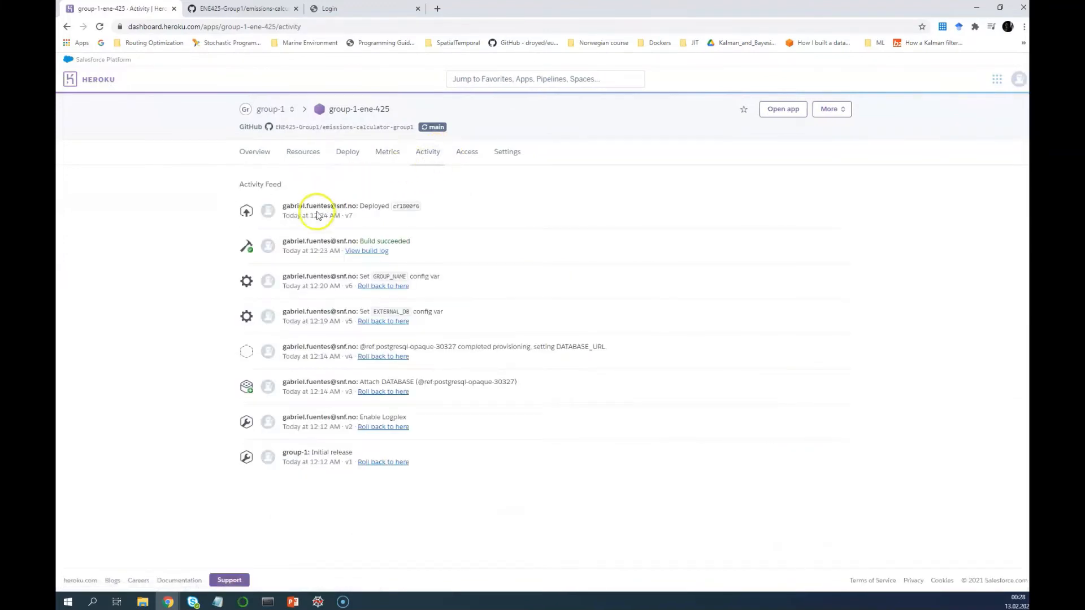
left_click(497, 152)
scroll(538, 460, "down", 5)
scroll(532, 458, "up", 5)
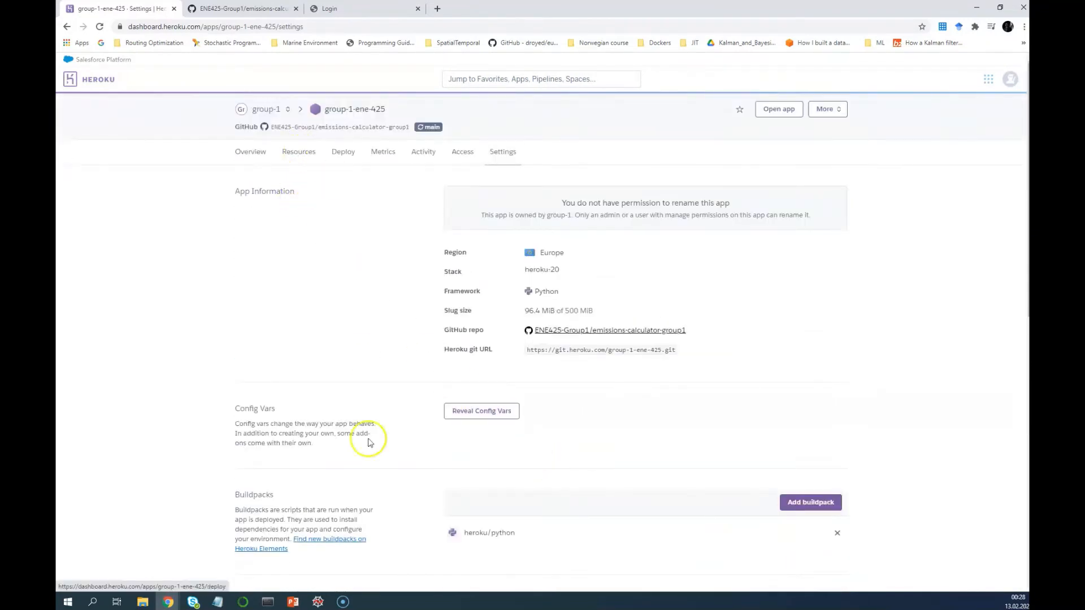
left_click(293, 602)
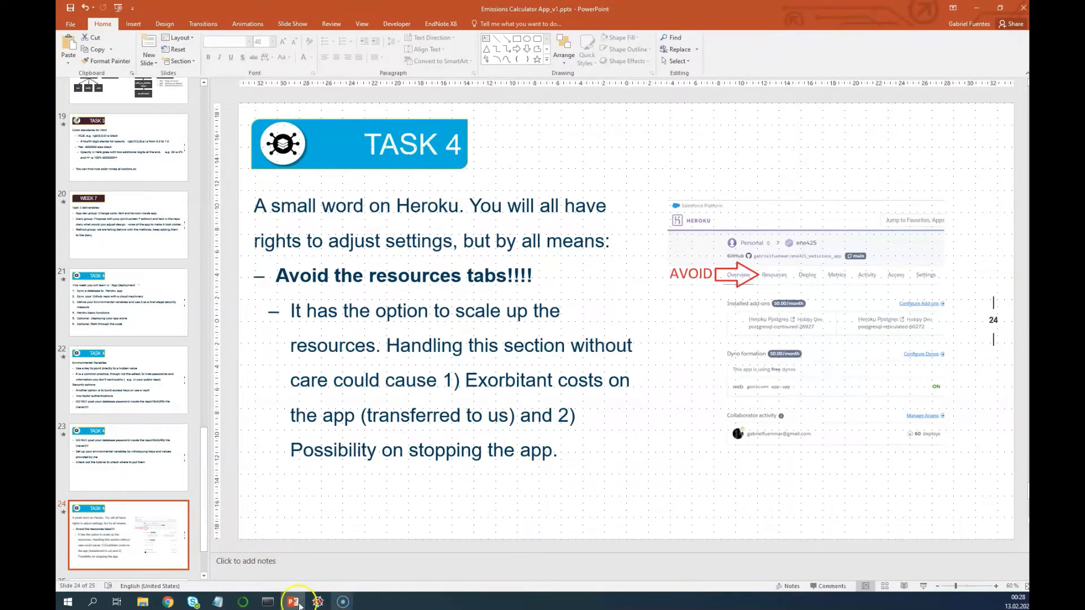
mouse_move(170, 603)
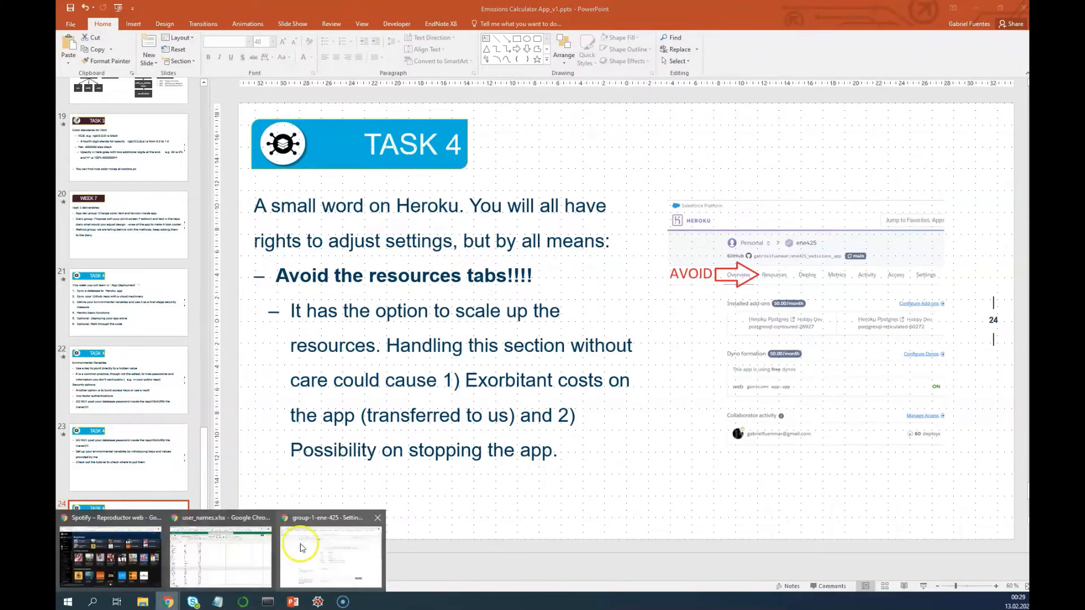
left_click(294, 542)
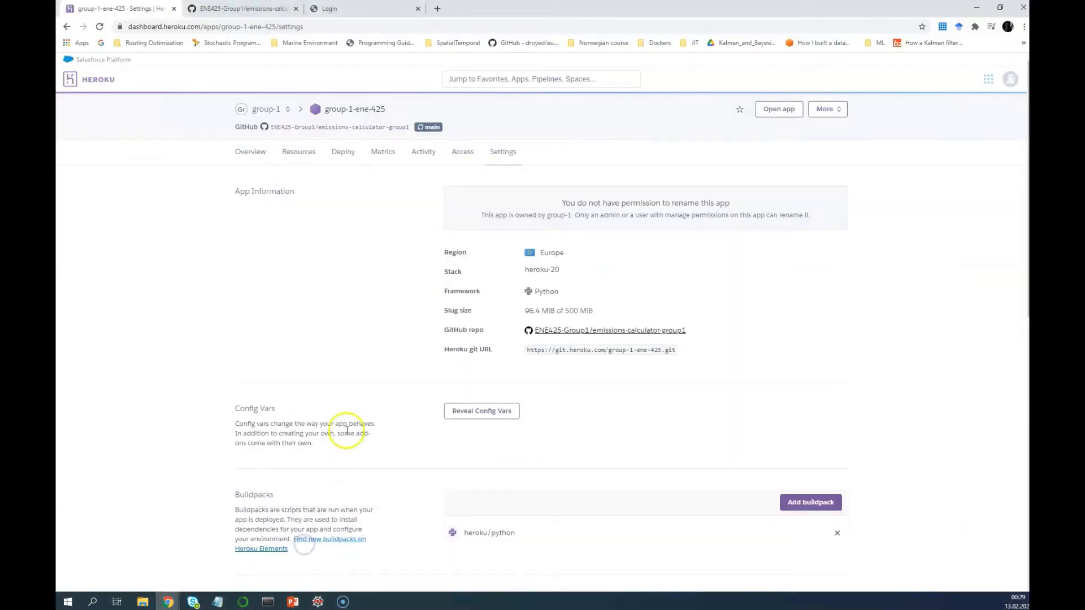
Enter the group account's username and password on the app's Login page
left_click(352, 9)
left_click(395, 138)
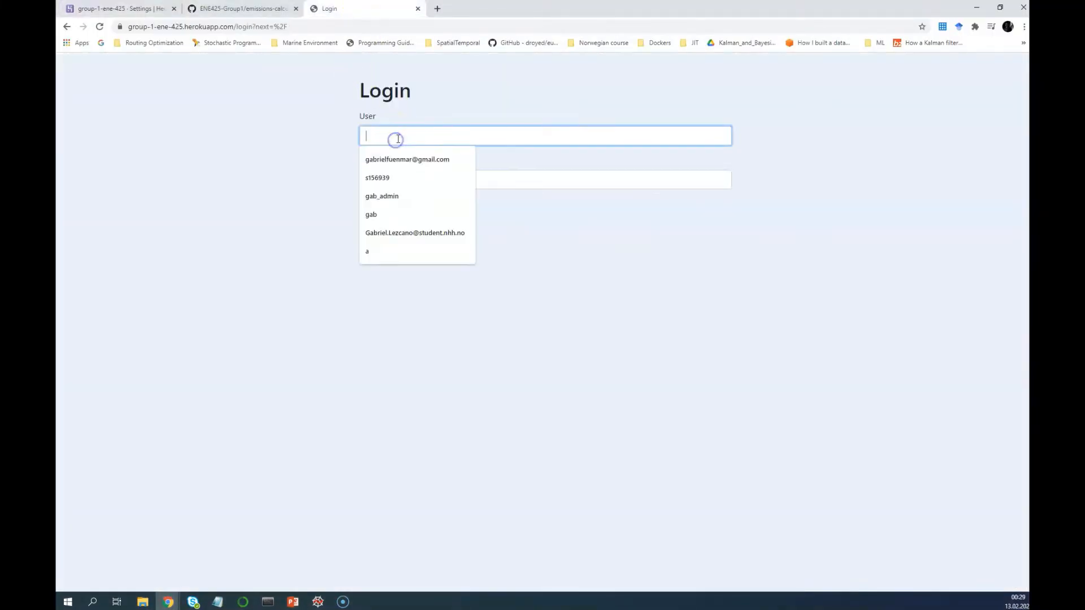
type("gab")
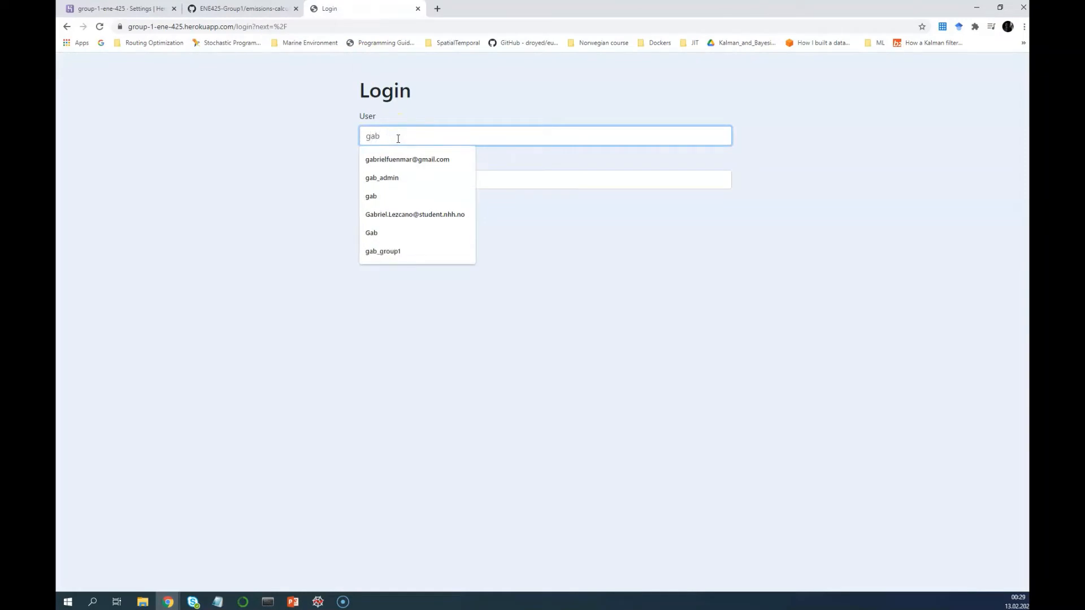
type("_group1")
key("BackSpace")
key("BackSpace")
key("BackSpace")
key("BackSpace")
key("BackSpace")
key("BackSpace")
key("BackSpace")
key("BackSpace")
key("BackSpace")
key("BackSpace")
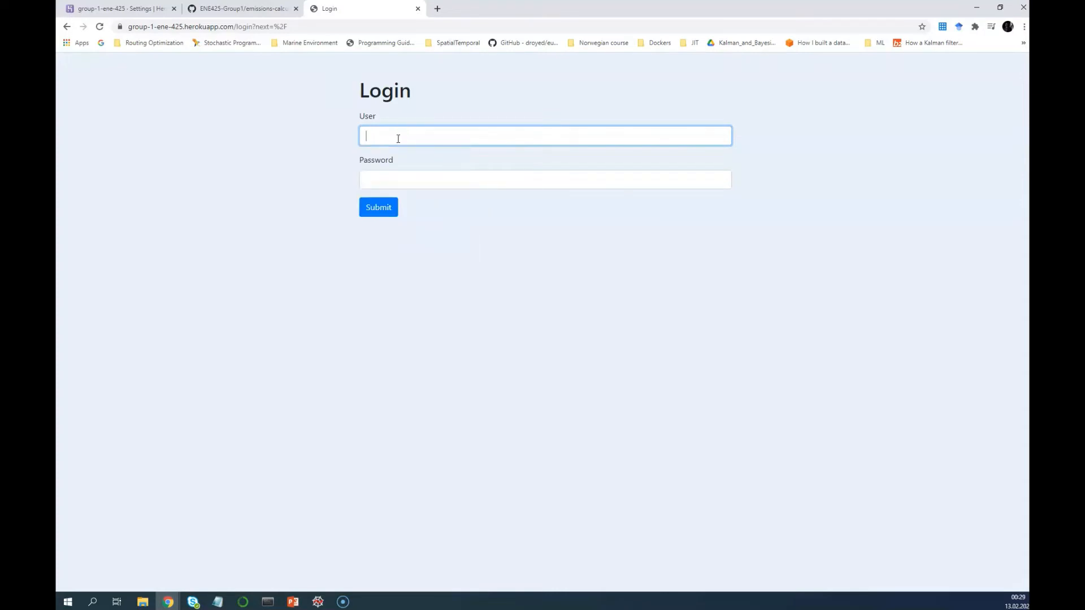
type("s")
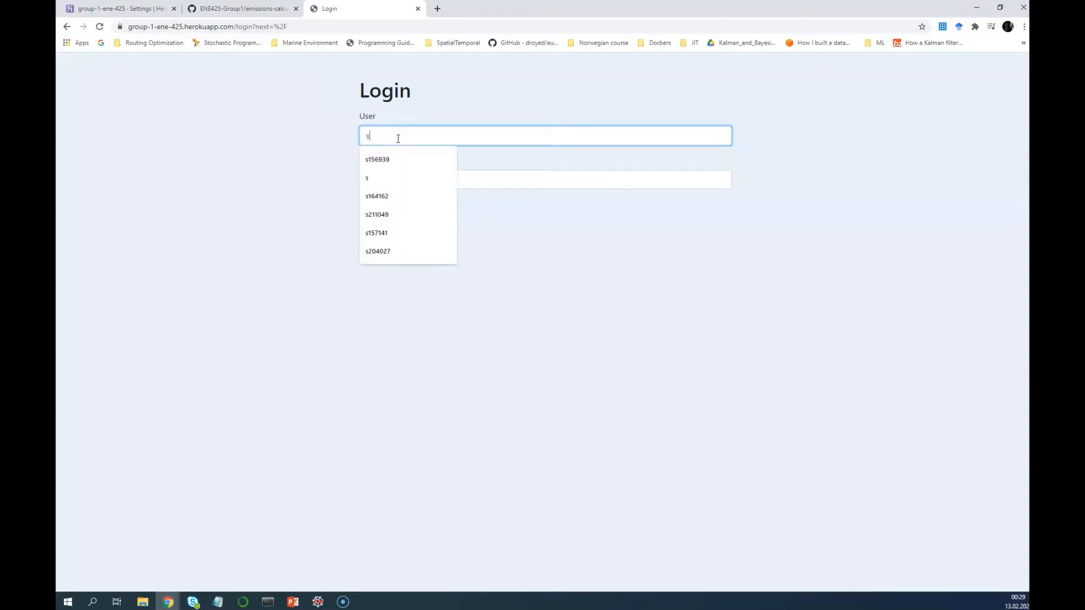
key("Down")
key("Down")
key("Down")
key("Down")
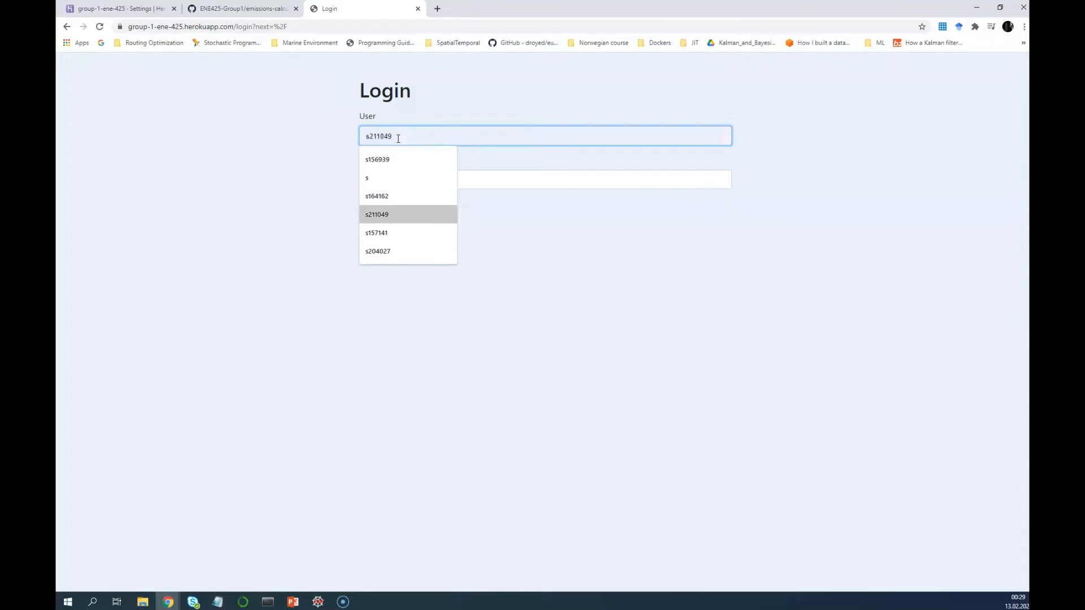
key("Escape")
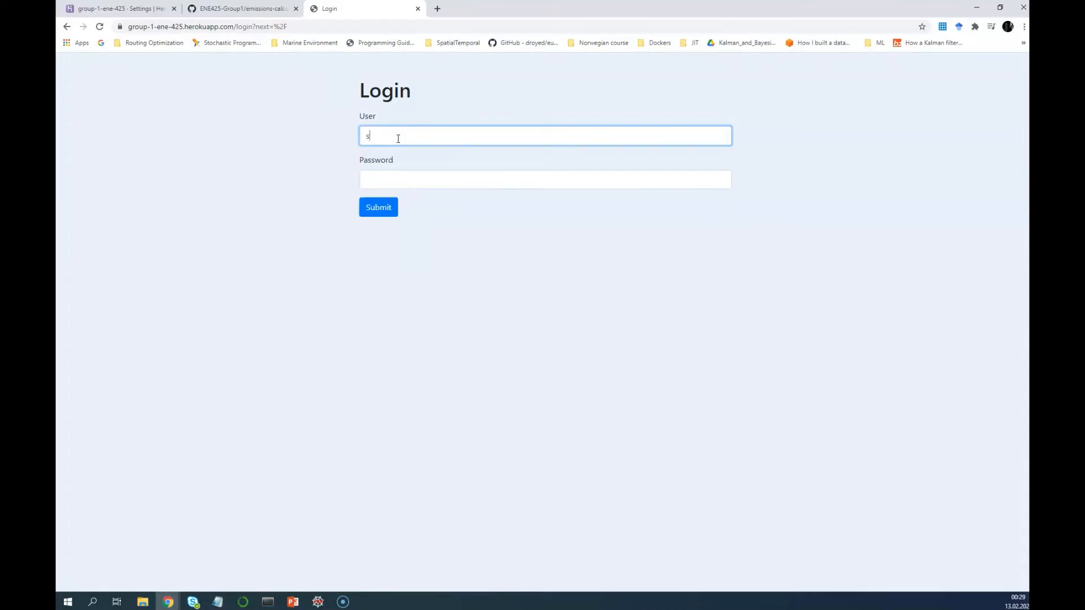
type("52211")
key("Tab")
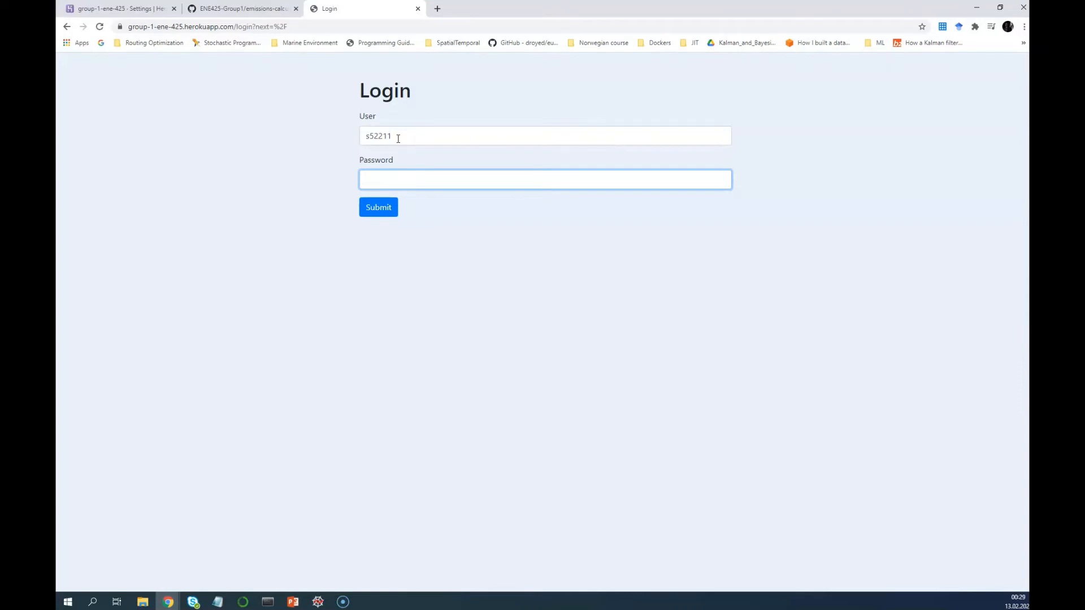
type("•••••")
left_click(400, 139)
key("BackSpace")
key("BackSpace")
key("BackSpace")
key("BackSpace")
key("BackSpace")
type("gab")
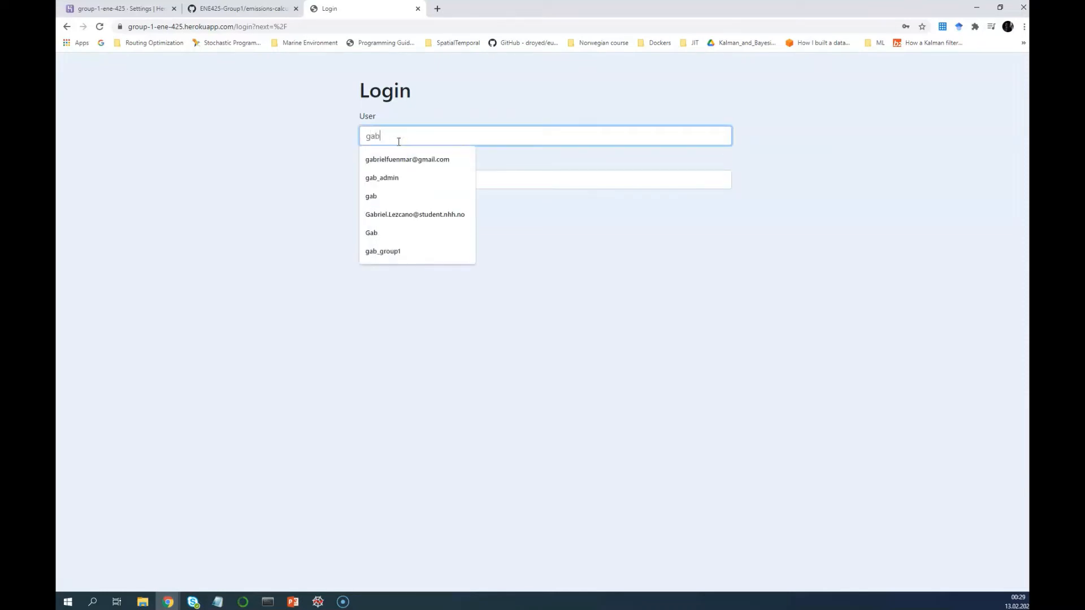
type("_gr")
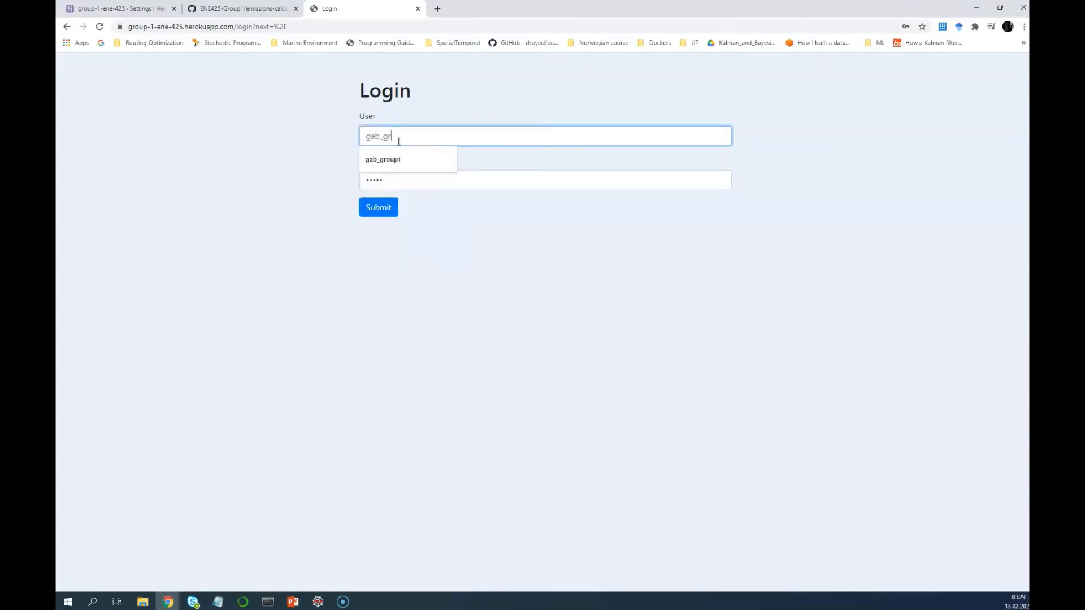
type("oup1")
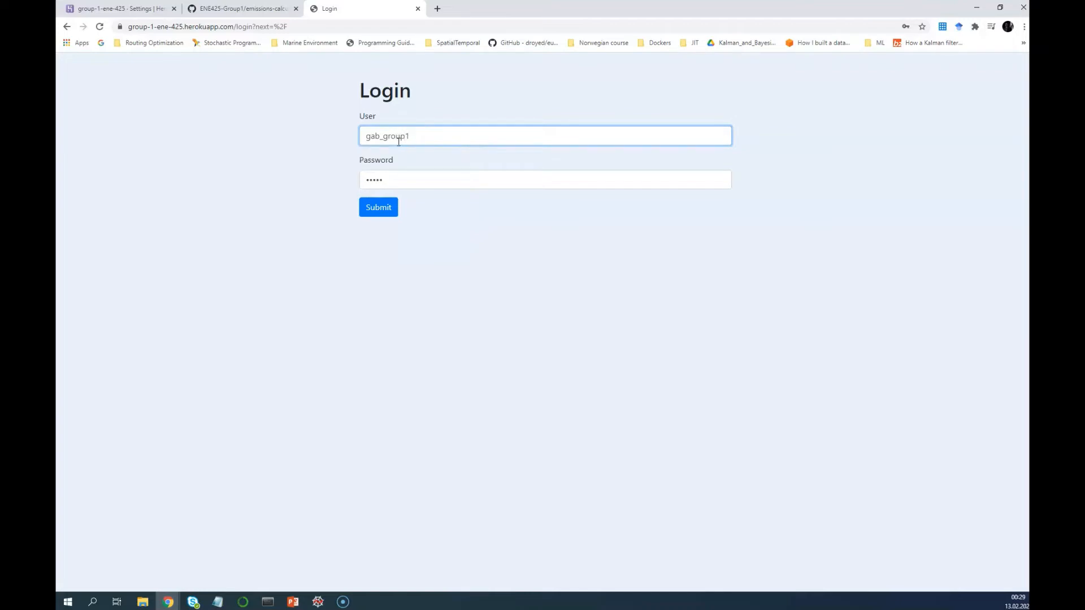
Log in, decline saving the password, and open the 'Submit a new record' form
left_click(390, 216)
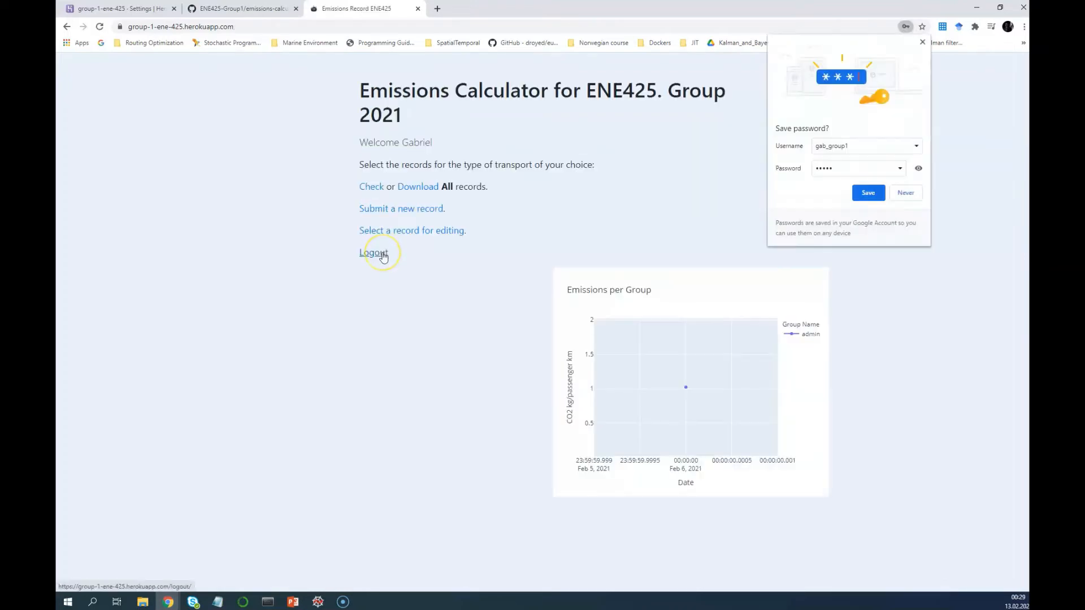
left_click(907, 194)
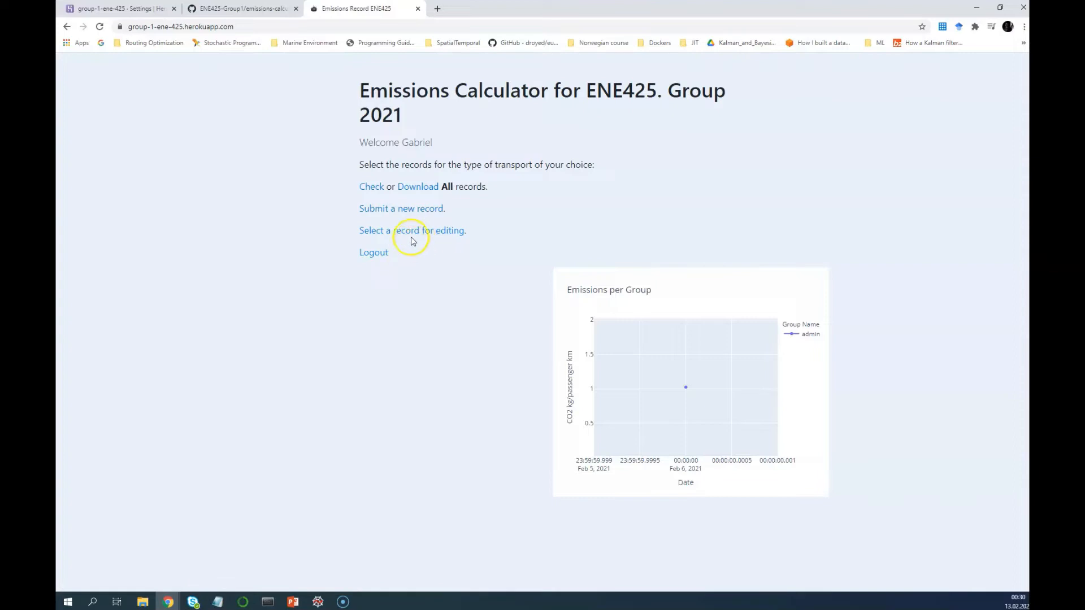
left_click(417, 210)
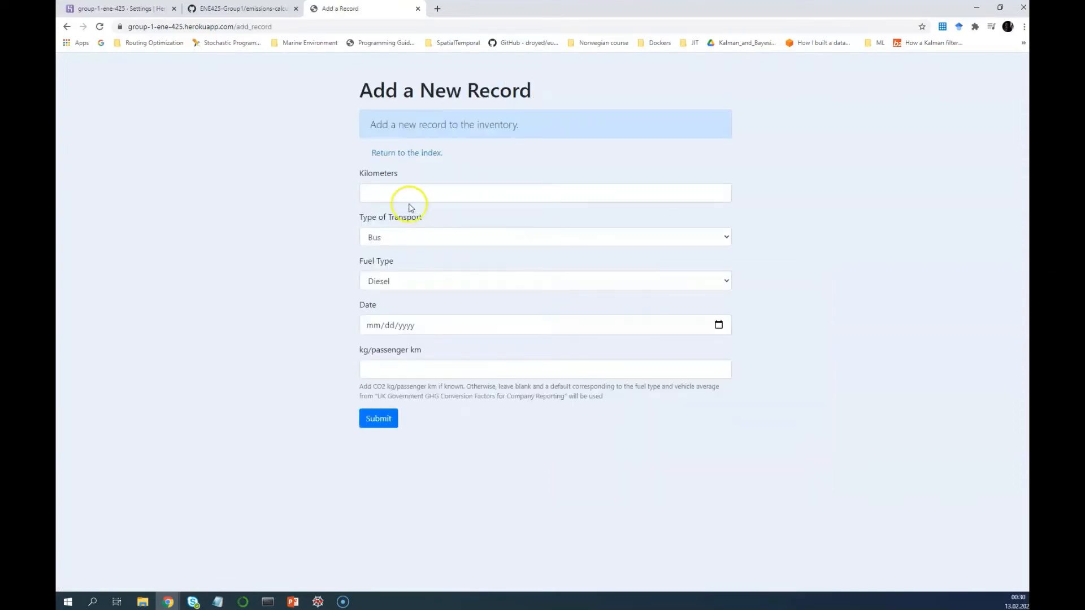
Set the trip to 10 km by Car with Petrol fuel
left_click(408, 196)
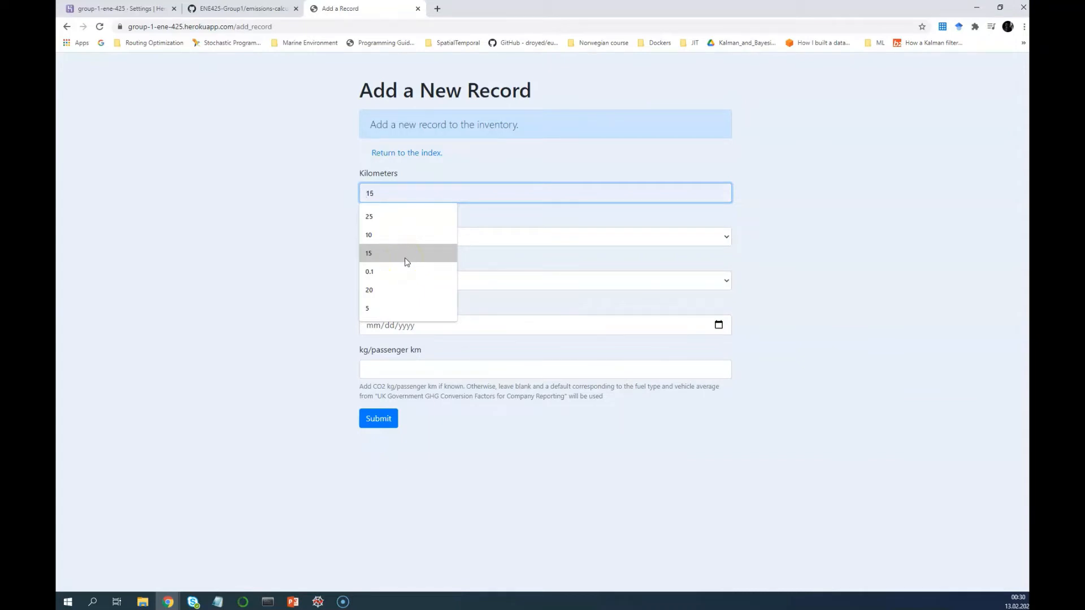
left_click(407, 241)
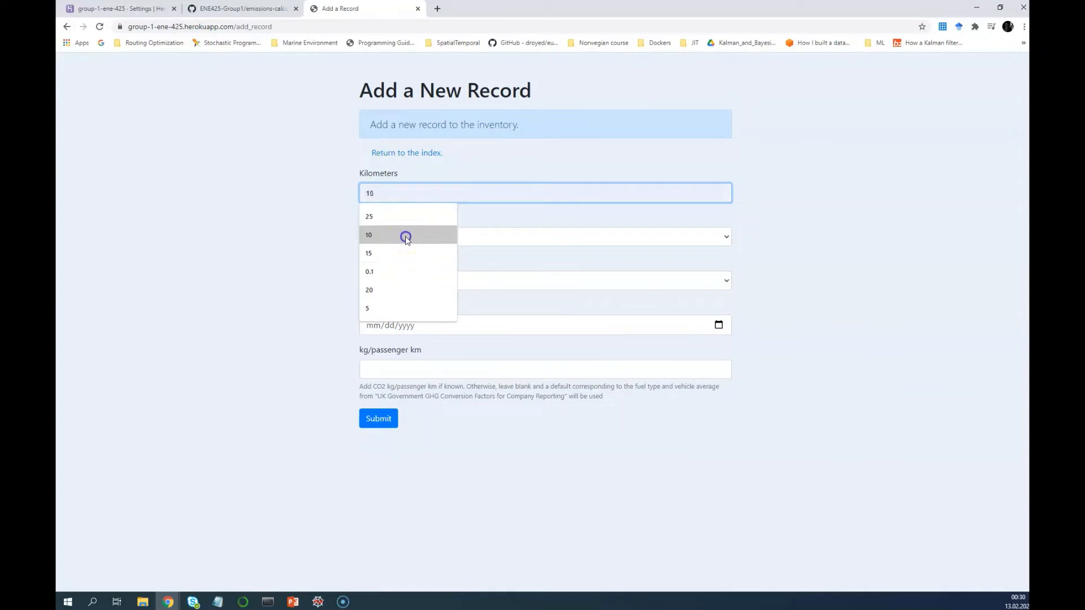
left_click(405, 241)
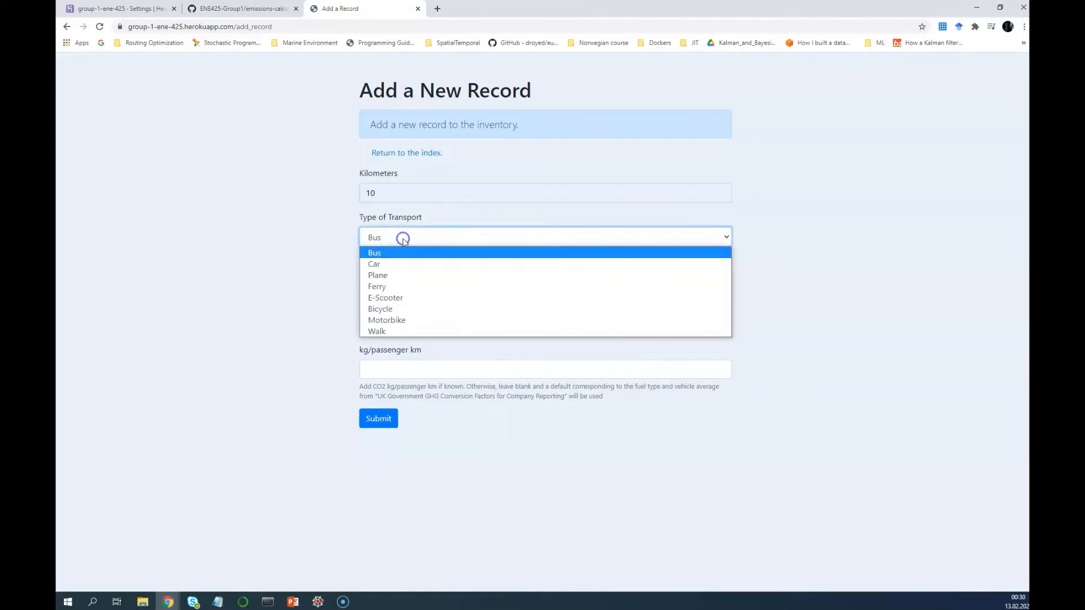
left_click(394, 267)
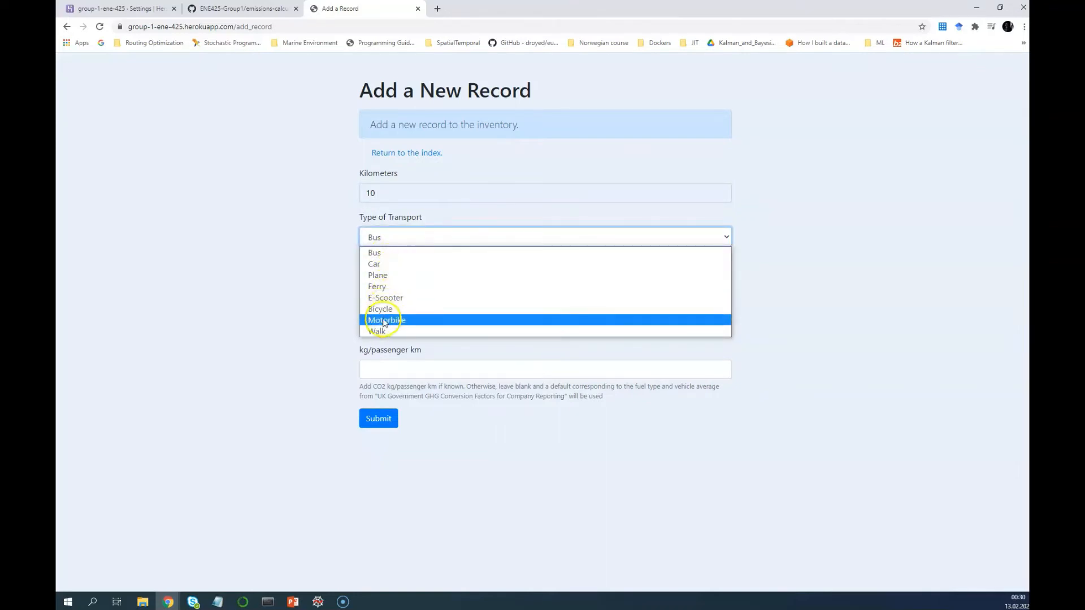
left_click(384, 264)
left_click(401, 286)
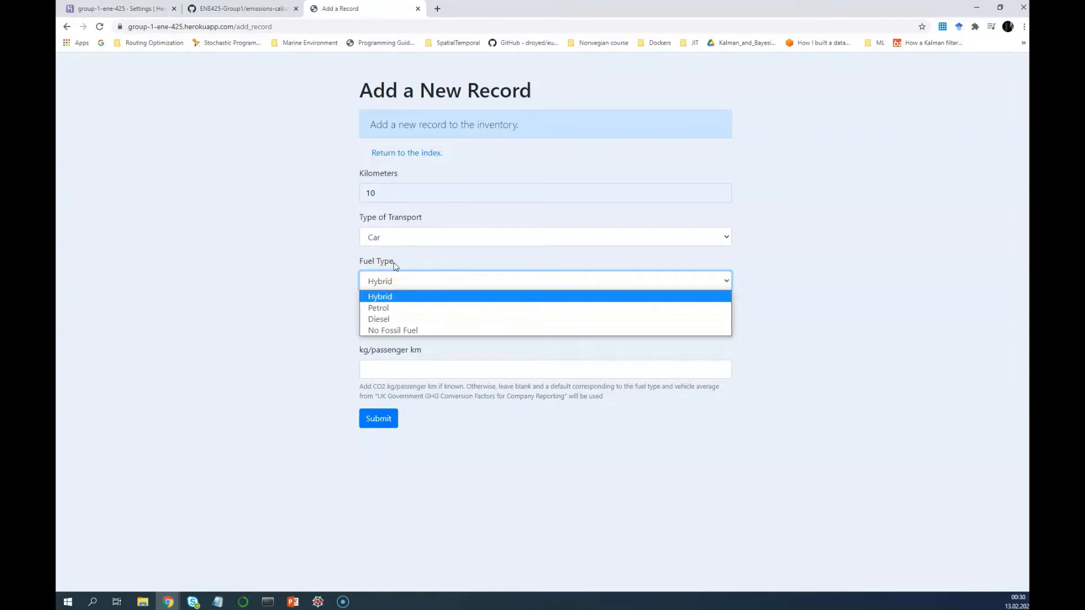
left_click(395, 309)
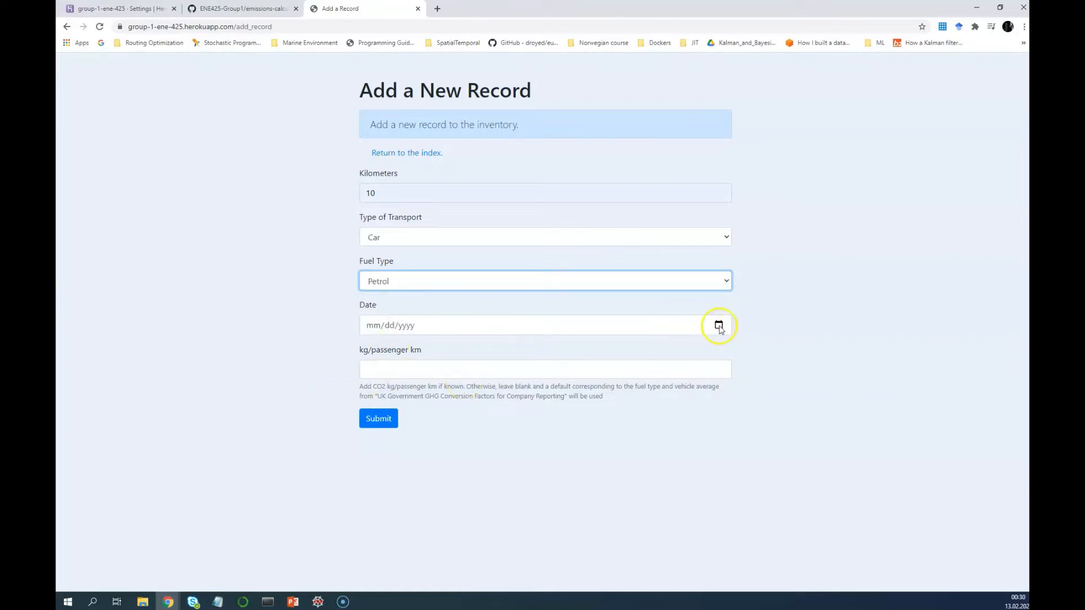
Date the trip 02/13/2021, submit the record, and return to the index
left_click(718, 325)
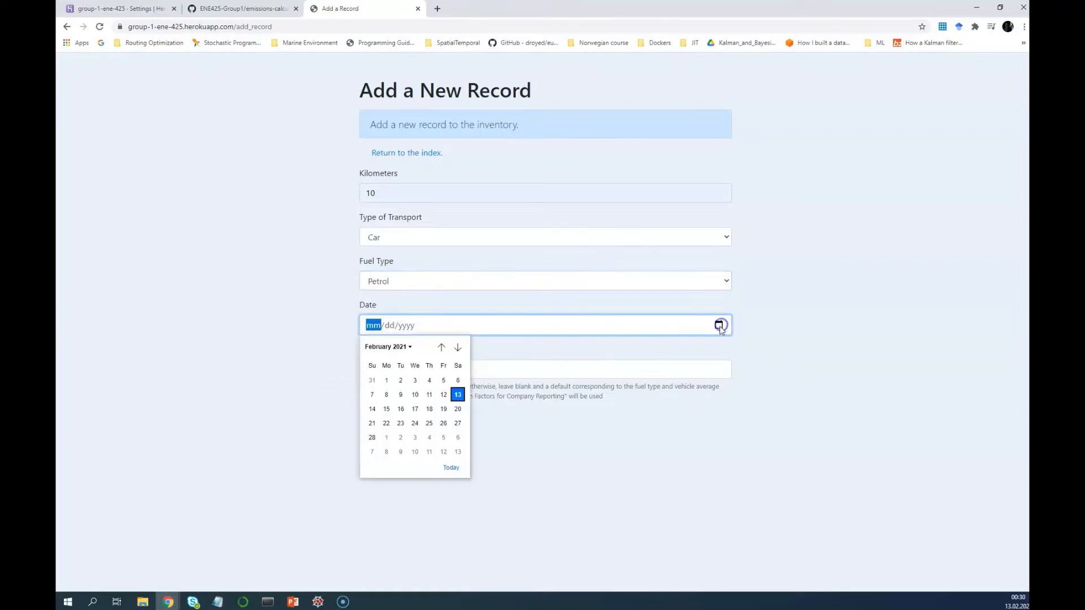
left_click(459, 395)
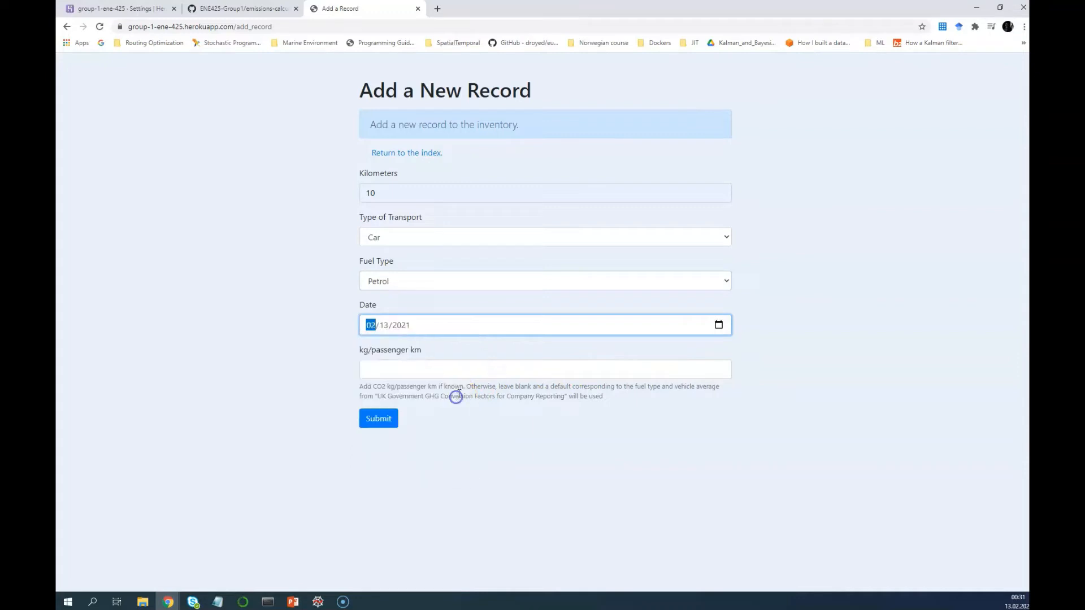
left_click(372, 421)
left_click(412, 160)
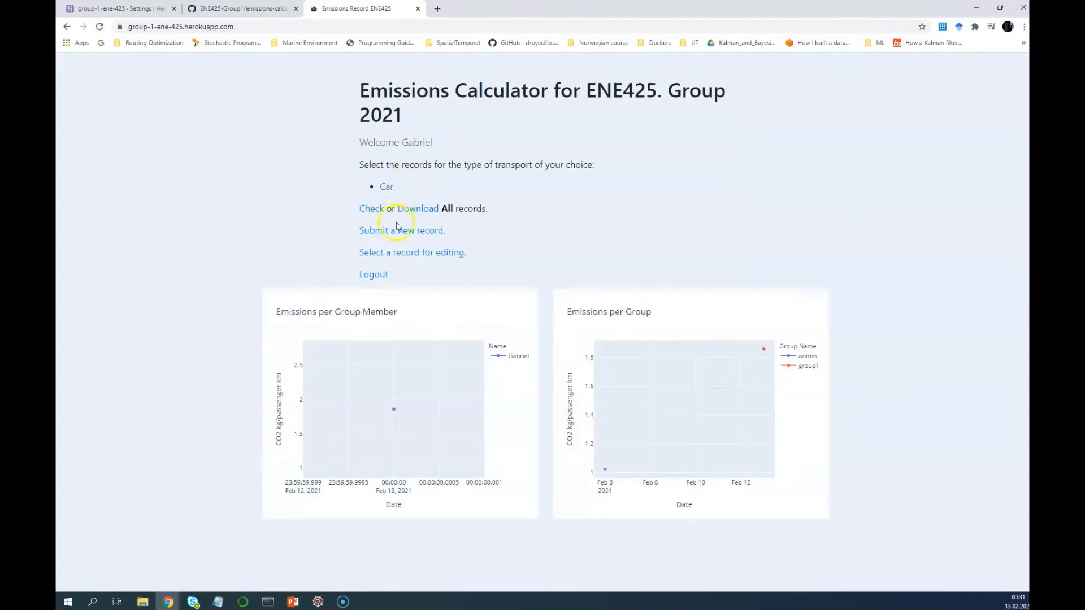
Inspect group1's emissions in the charts, then open the Car records list
mouse_move(396, 413)
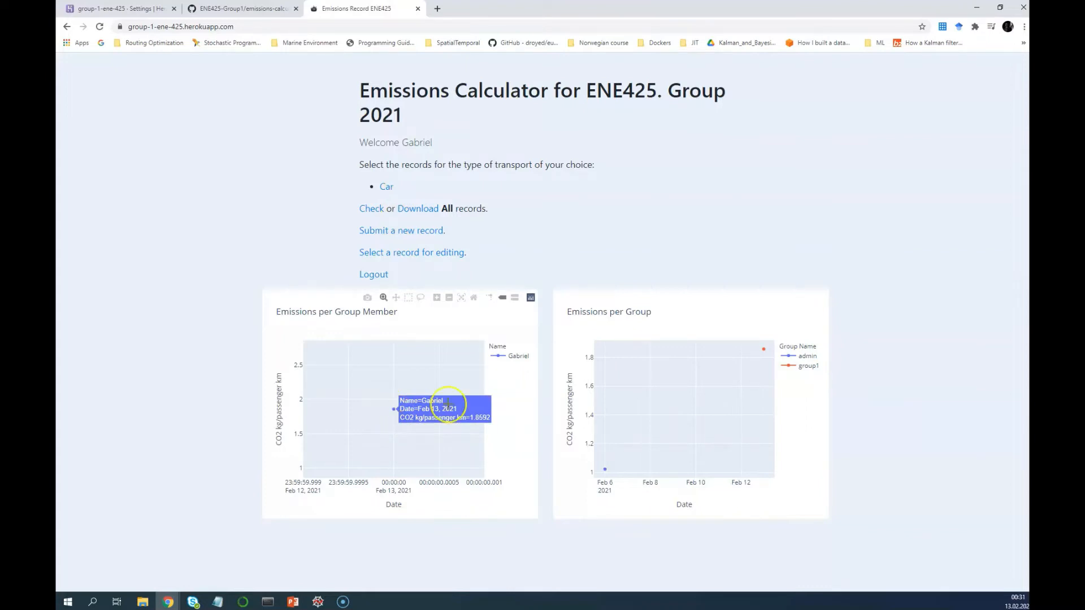
left_click(502, 358)
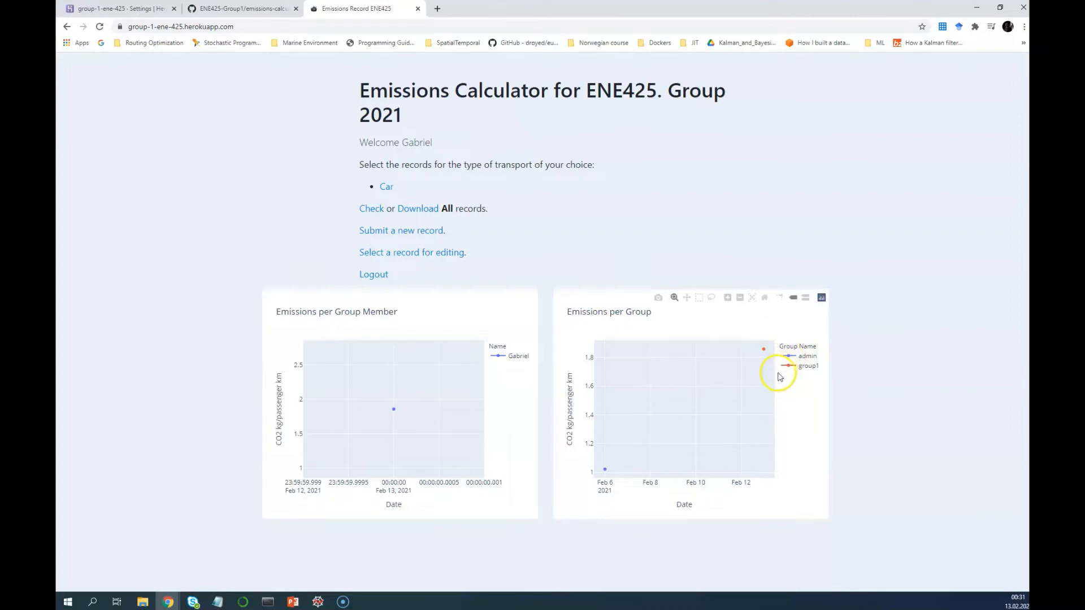
mouse_move(766, 354)
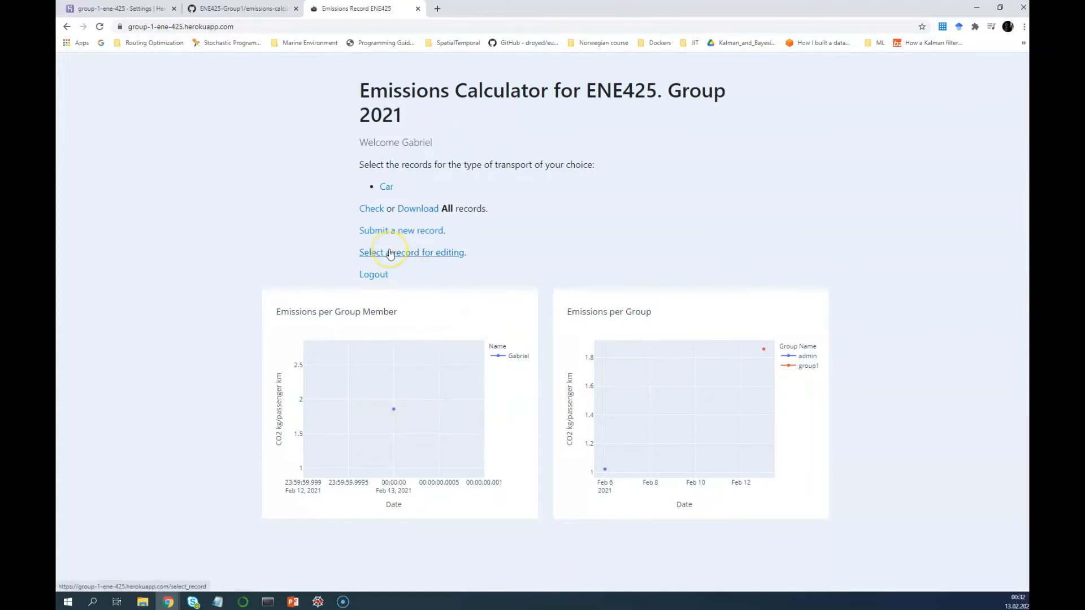
left_click(388, 190)
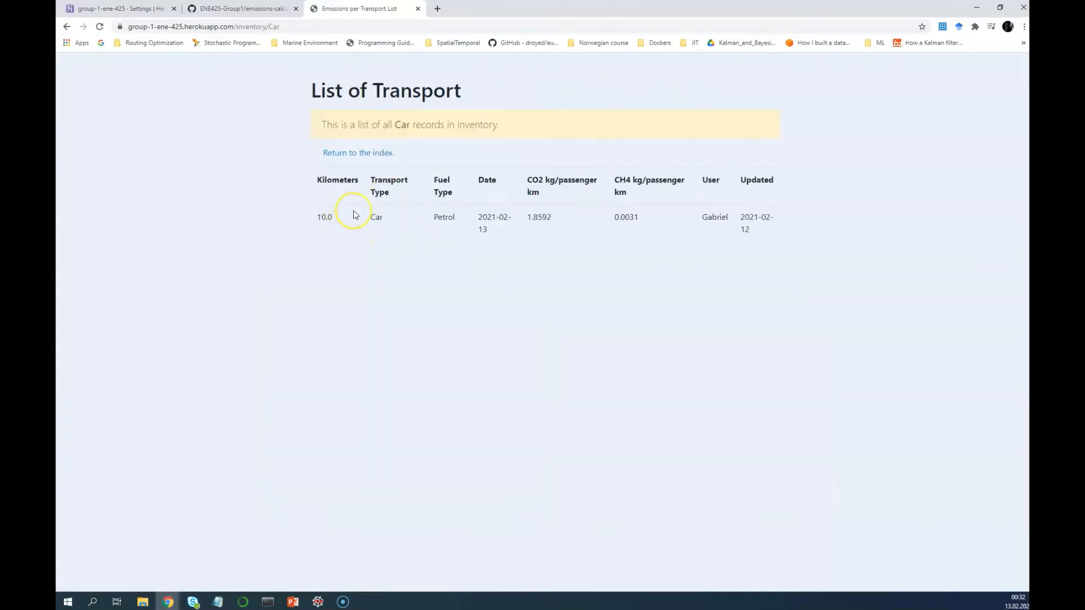
Open the edit form for the Car record and view its fuel options without changing anything
left_click(372, 156)
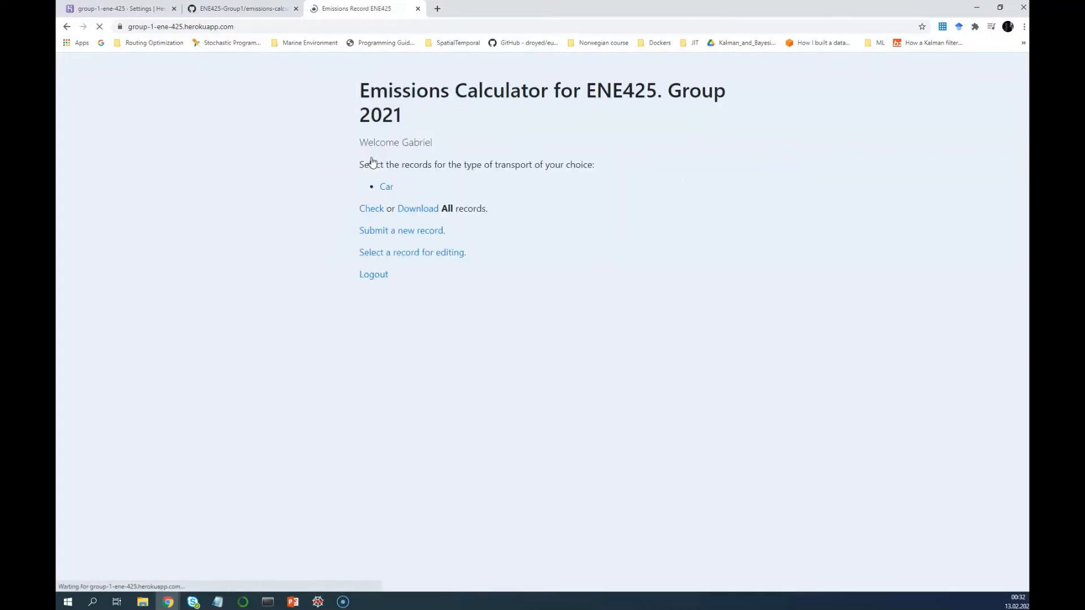
left_click(422, 257)
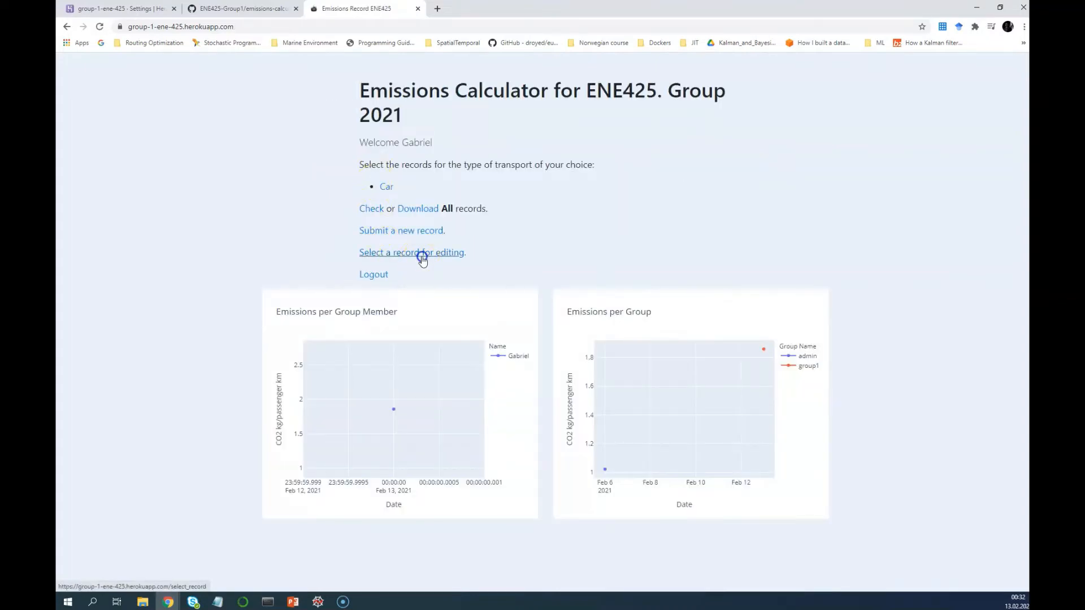
left_click(271, 205)
left_click(333, 264)
left_click(315, 302)
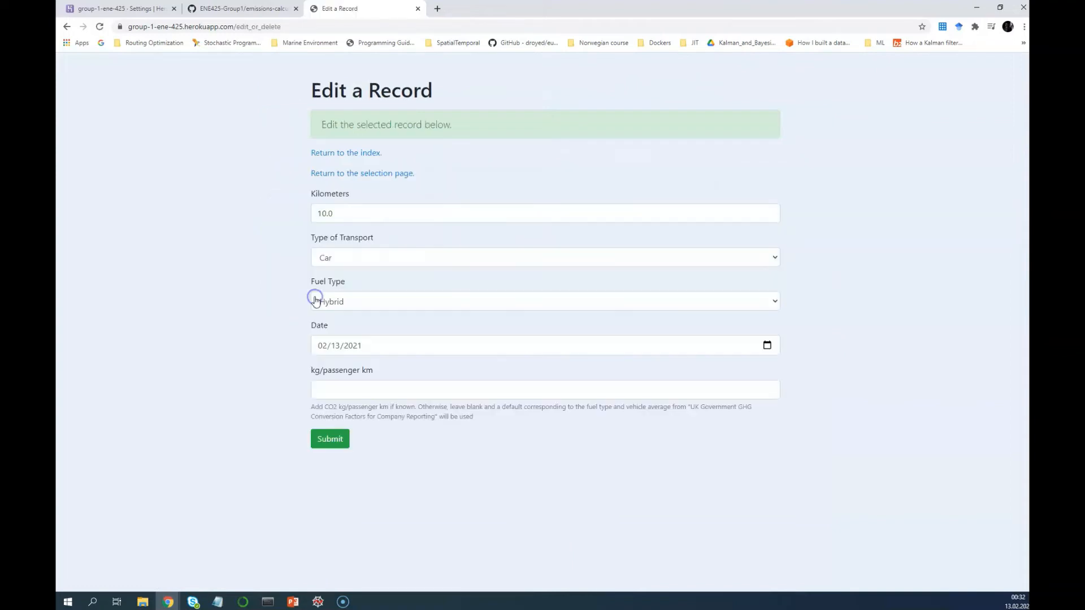
left_click(367, 214)
left_click(355, 303)
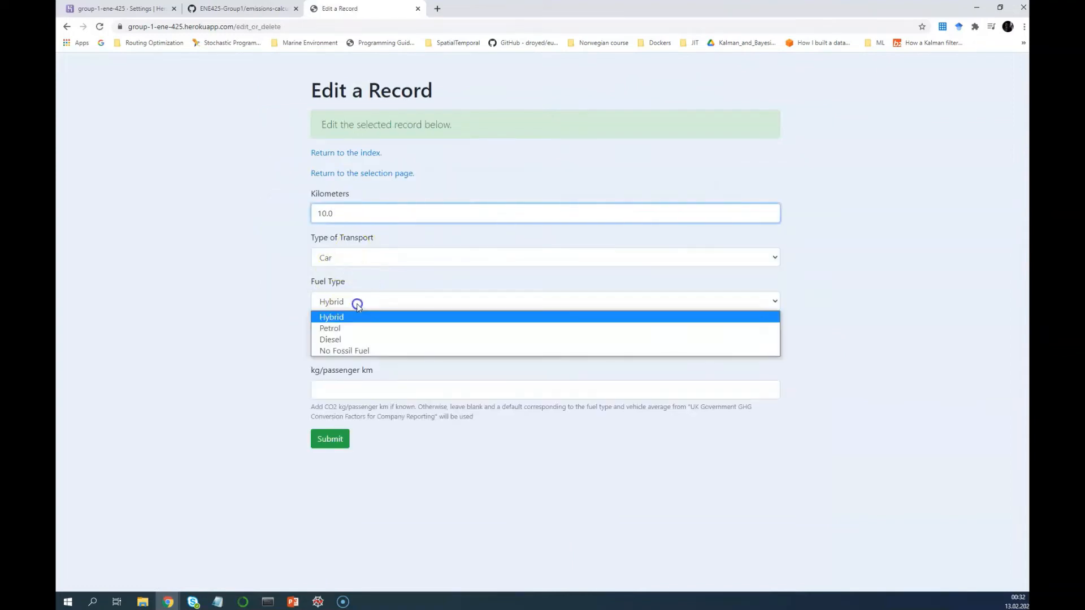
left_click(830, 236)
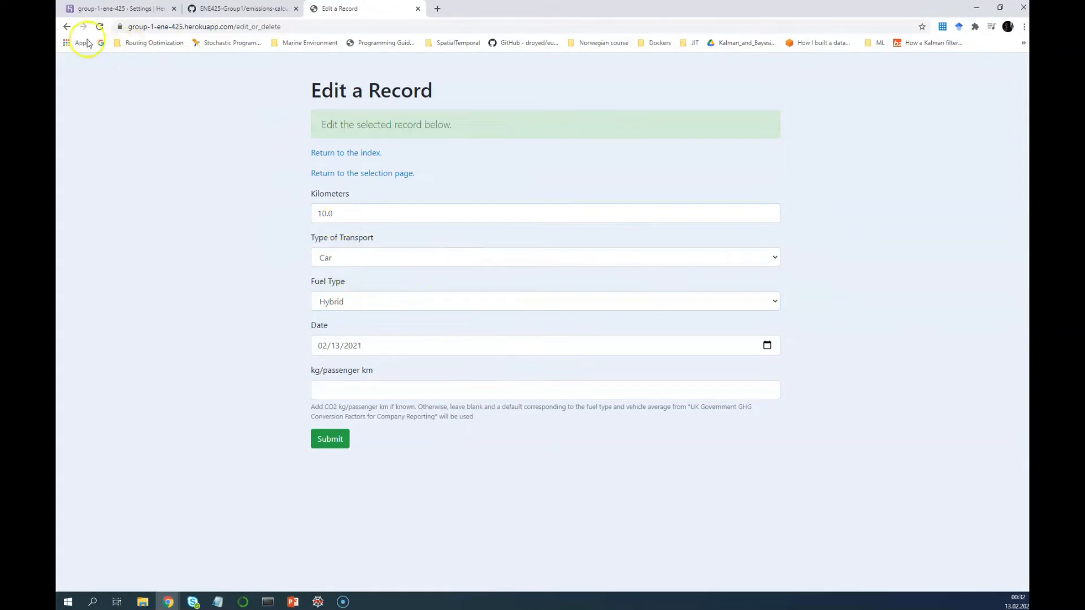
Bring up the Car record's delete page, then return to the index without deleting
left_click(66, 26)
left_click(277, 266)
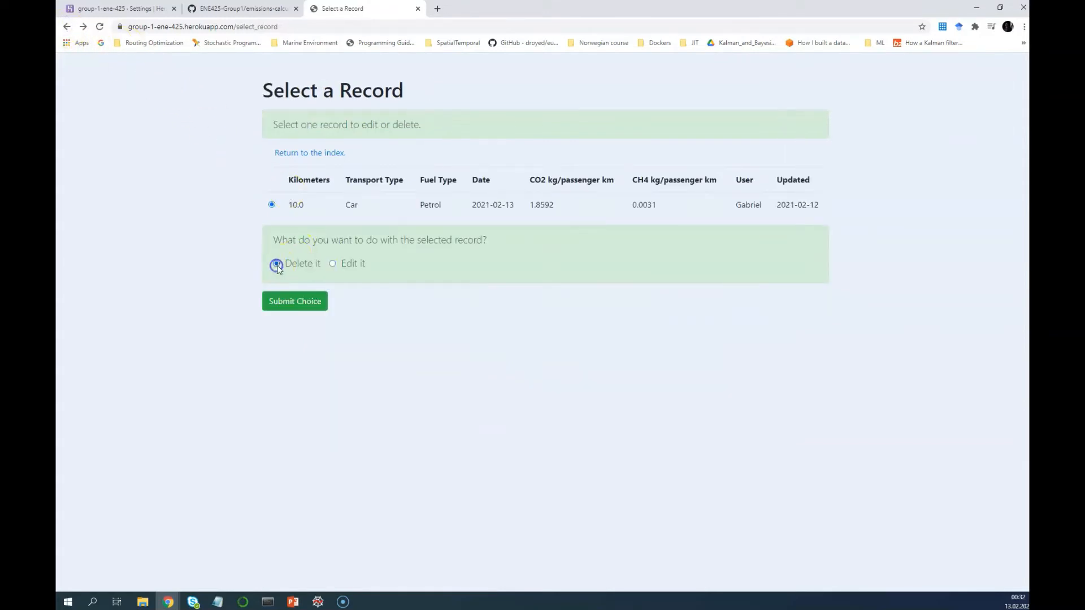
left_click(291, 301)
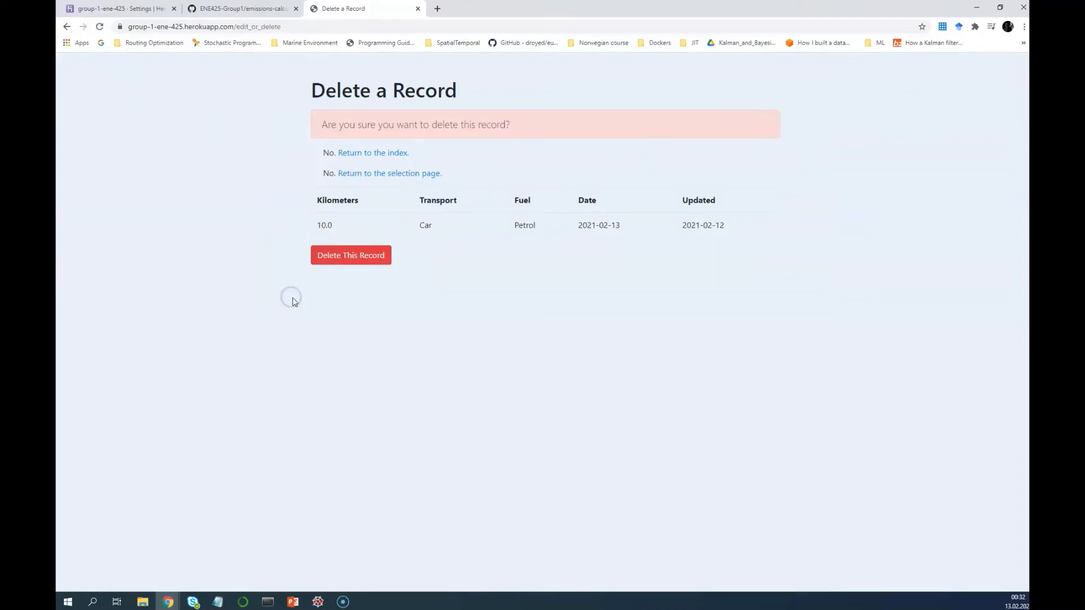
left_click(371, 157)
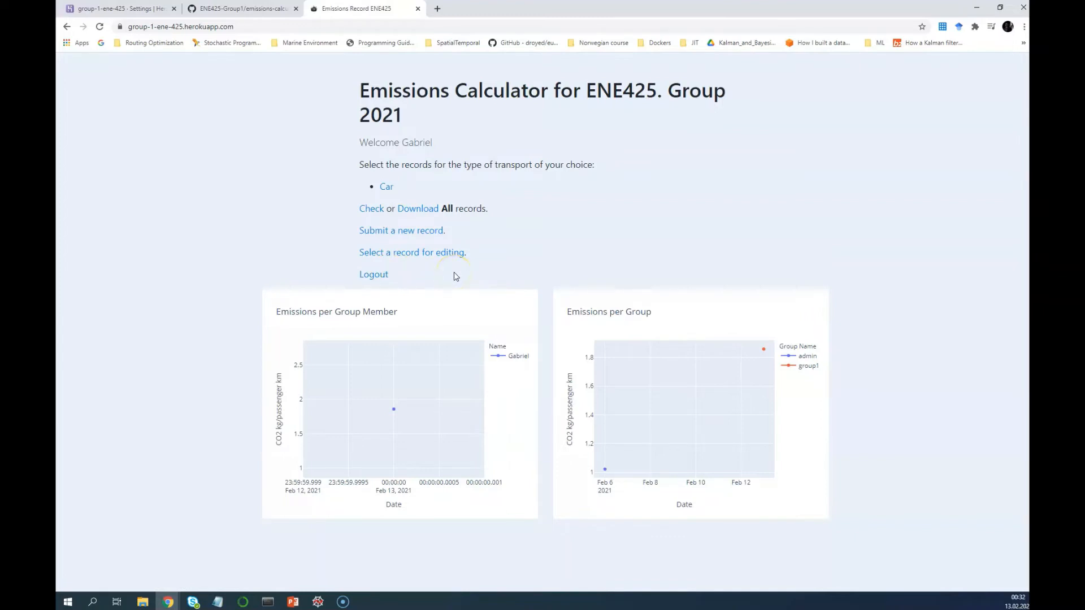
Download all records as emissions.csv and open the file in Excel, moving its window left
left_click(427, 210)
right_click(426, 210)
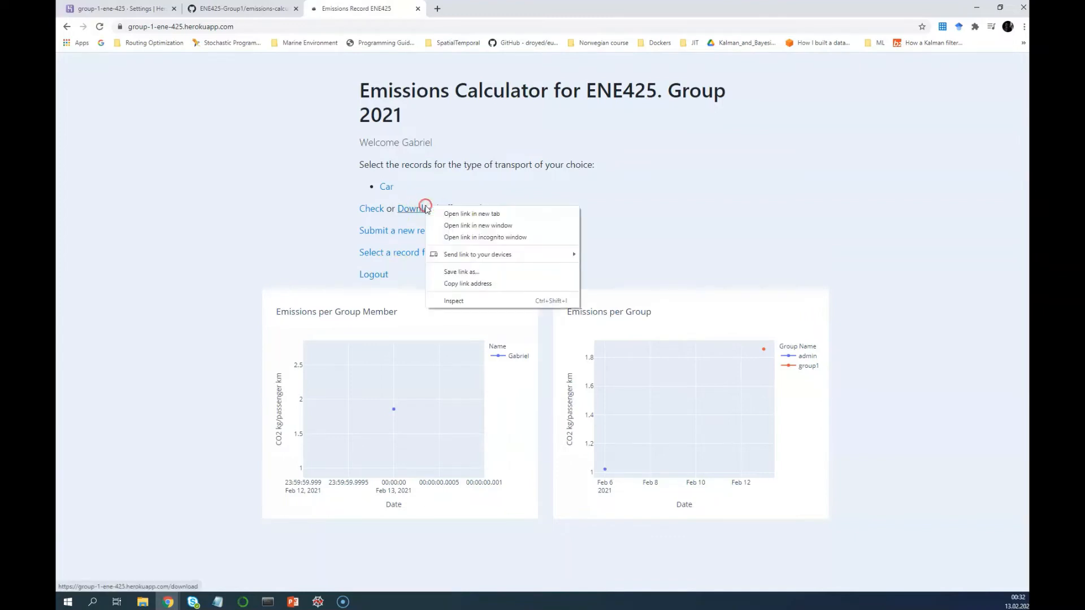
left_click(521, 187)
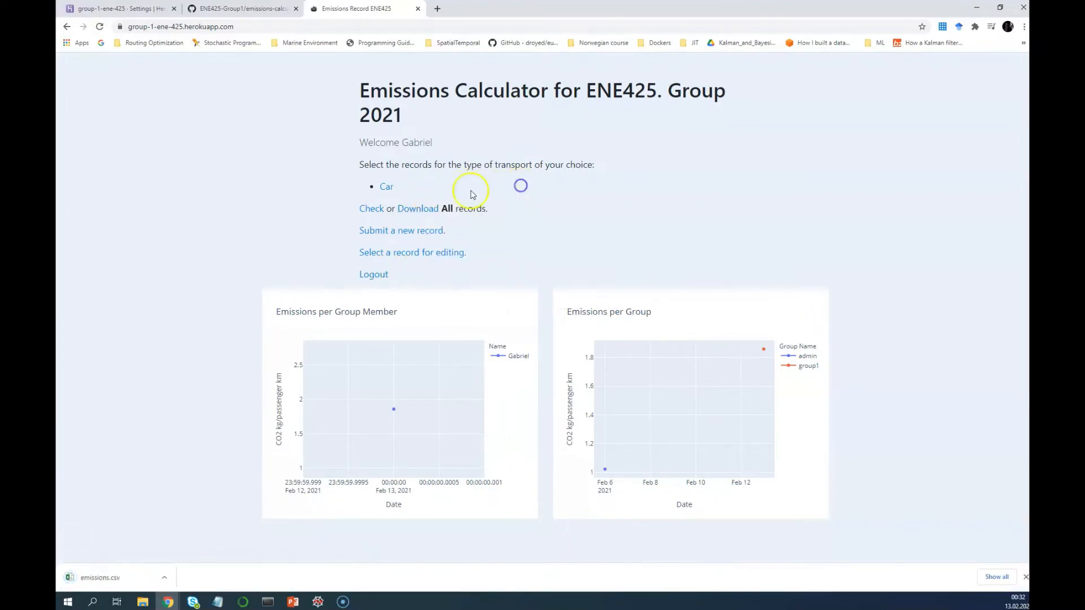
left_click(121, 586)
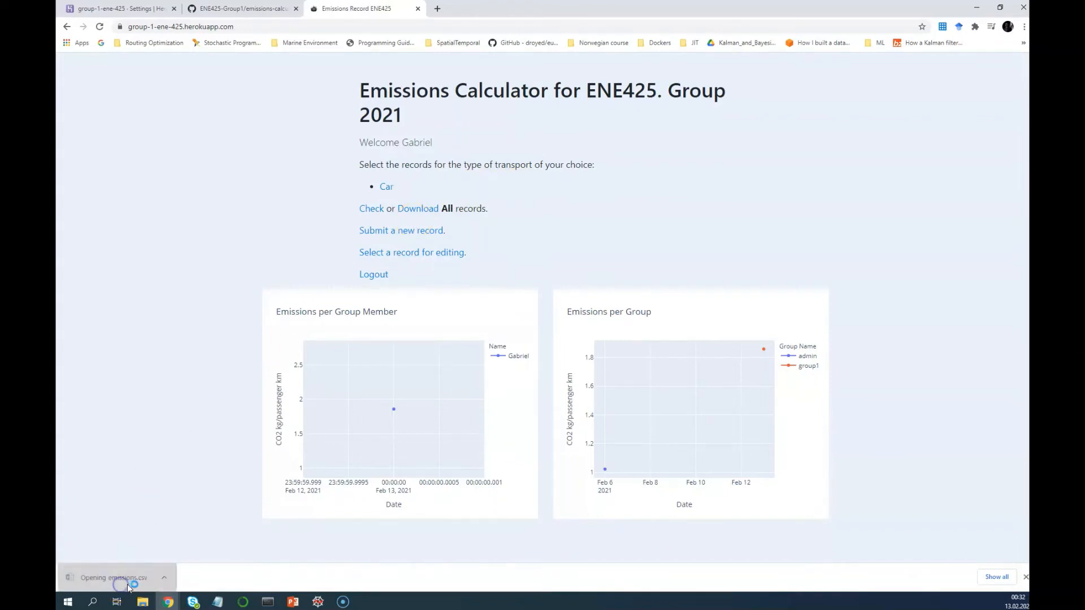
left_click(151, 584)
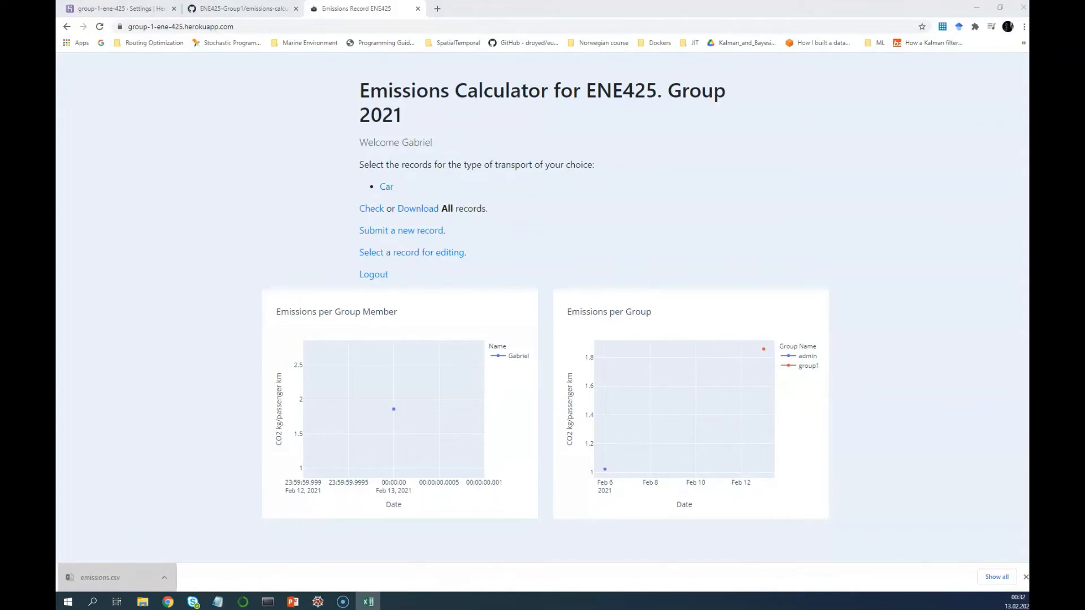
left_click_drag(632, 210, 153, 177)
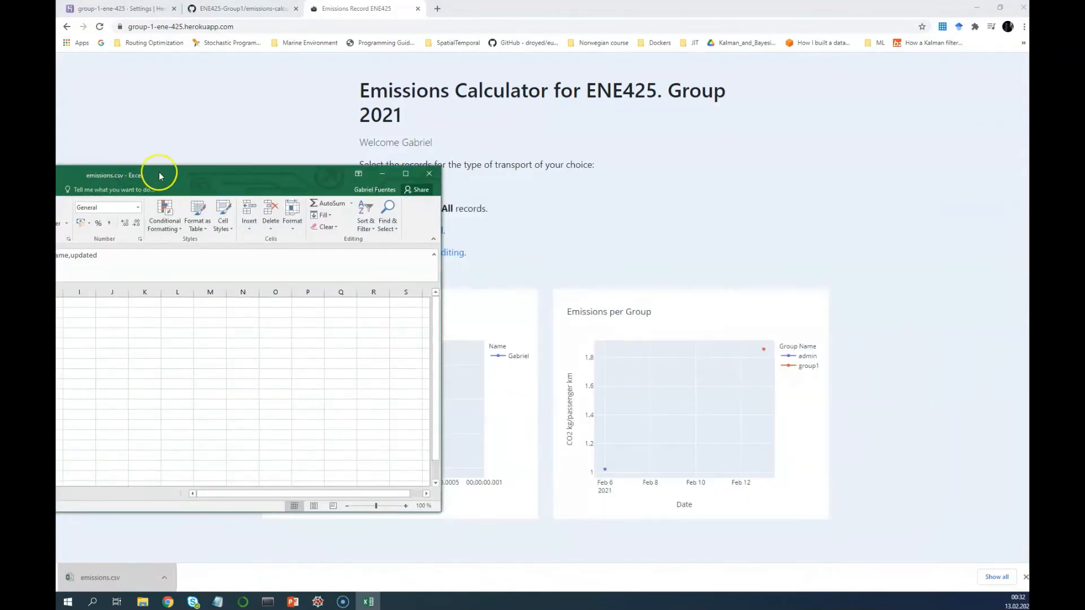
Maximize Excel, inspect the Car record's full text in cell A2, then close emissions.csv without saving
double_click(153, 177)
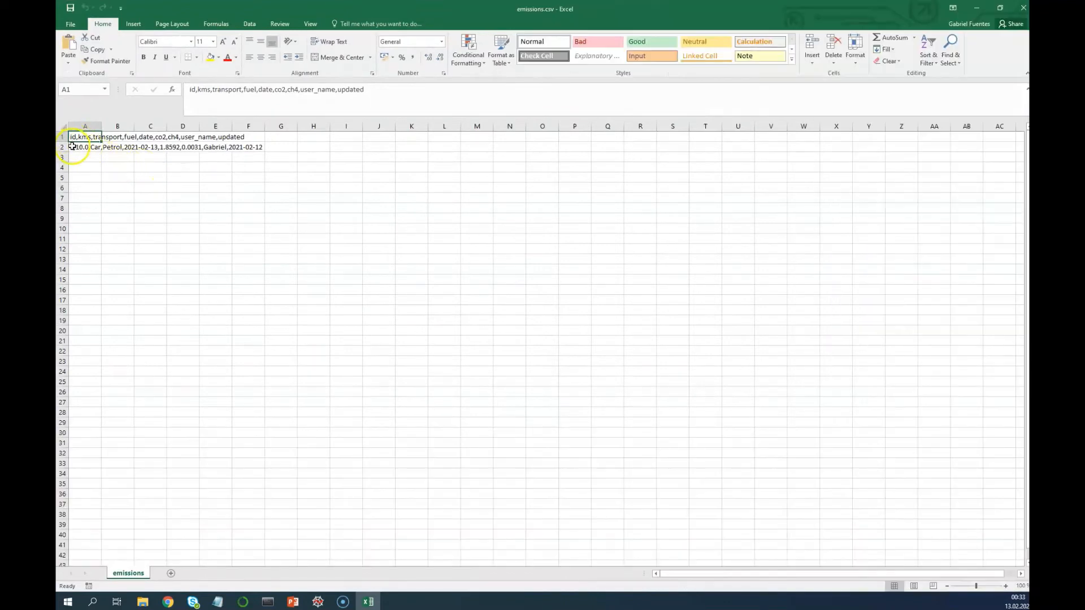
left_click(72, 147)
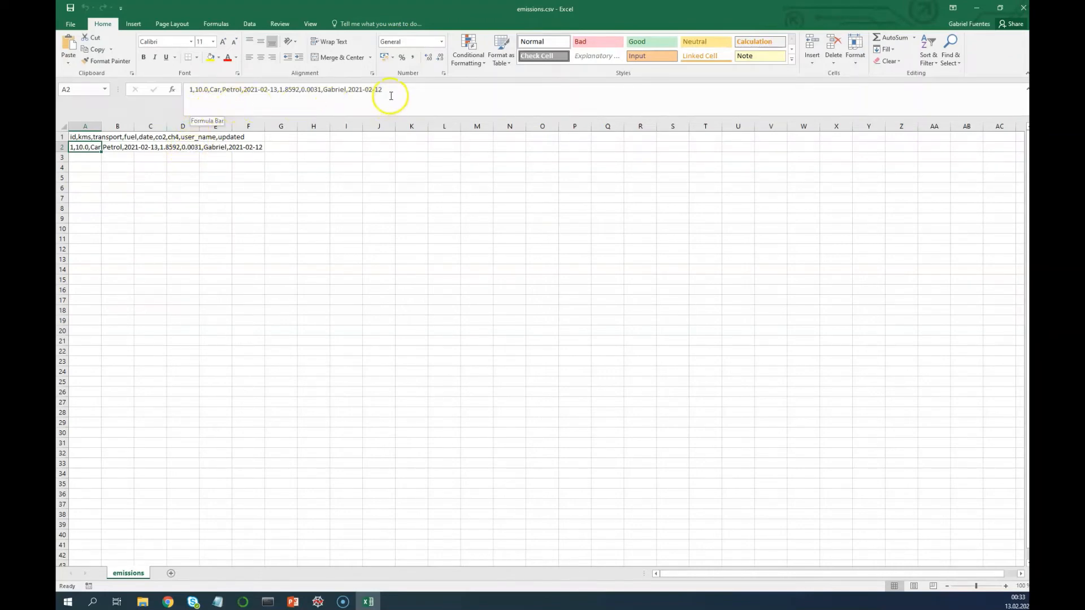
left_click(365, 89)
left_click_drag(366, 89, 197, 89)
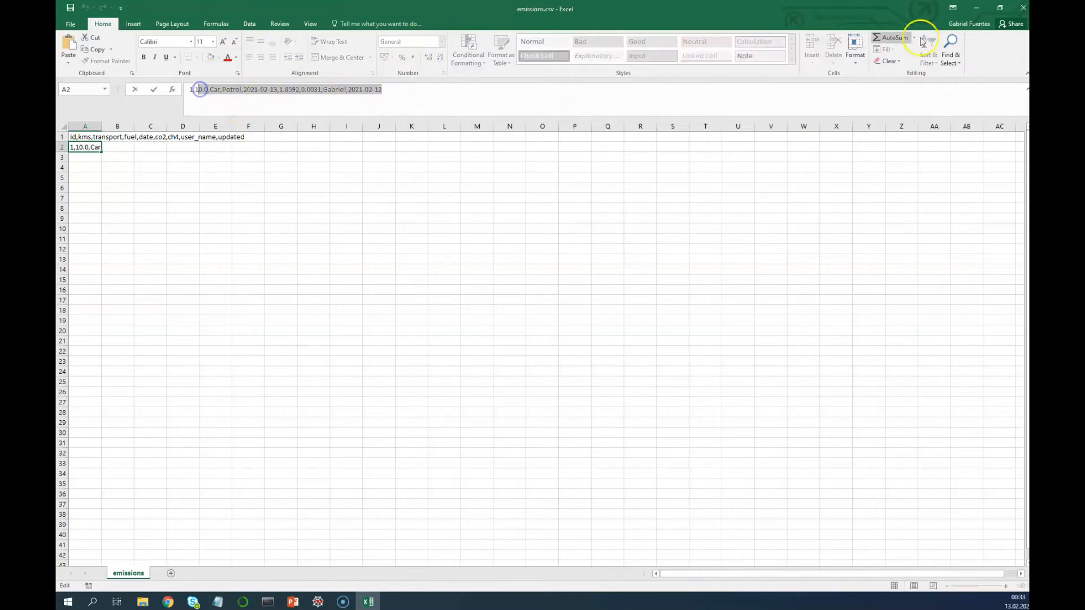
left_click(1022, 7)
left_click(542, 314)
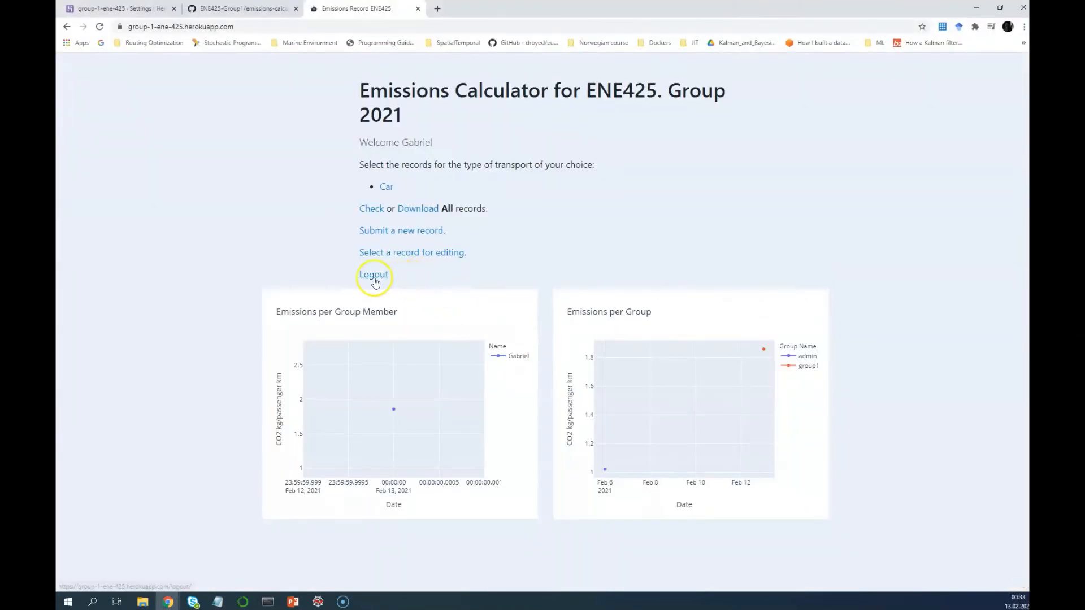
Delete the Car record dated 2021-02-13, return to the index page, and log out
left_click(394, 252)
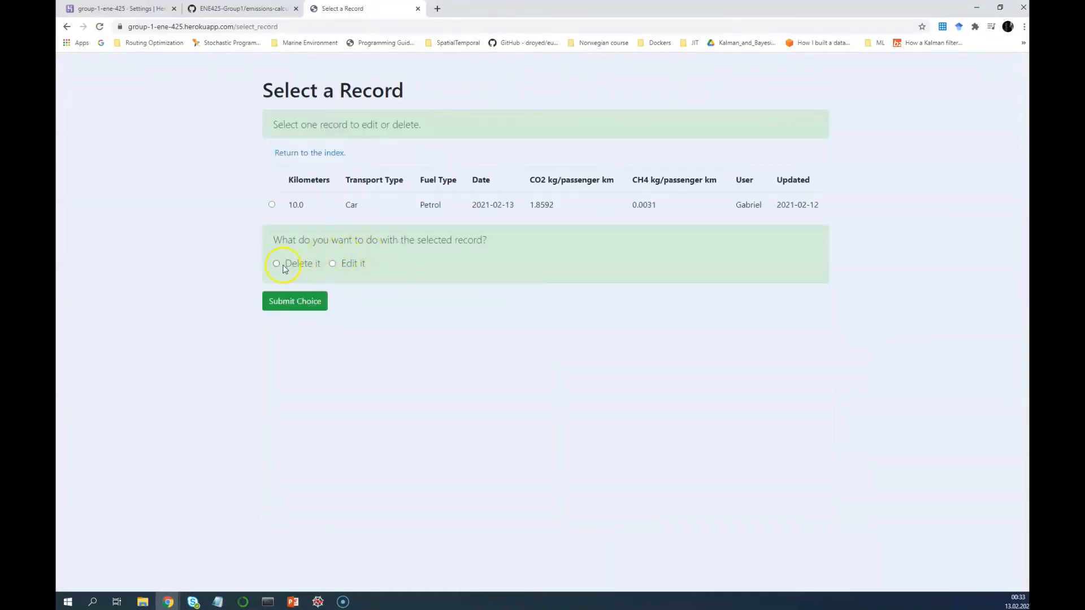
left_click(272, 205)
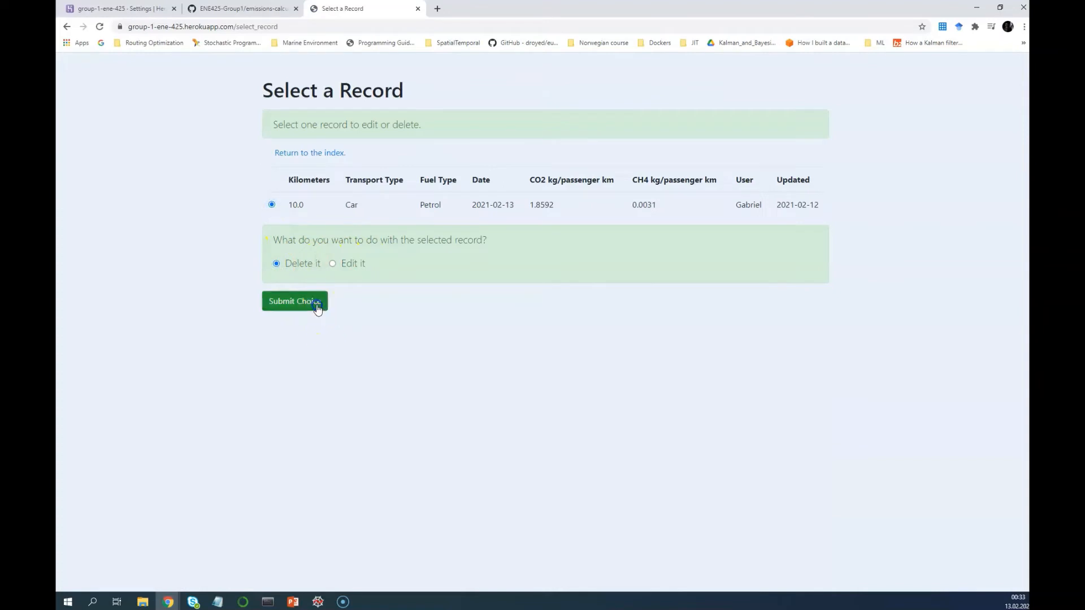
left_click(317, 305)
left_click(365, 261)
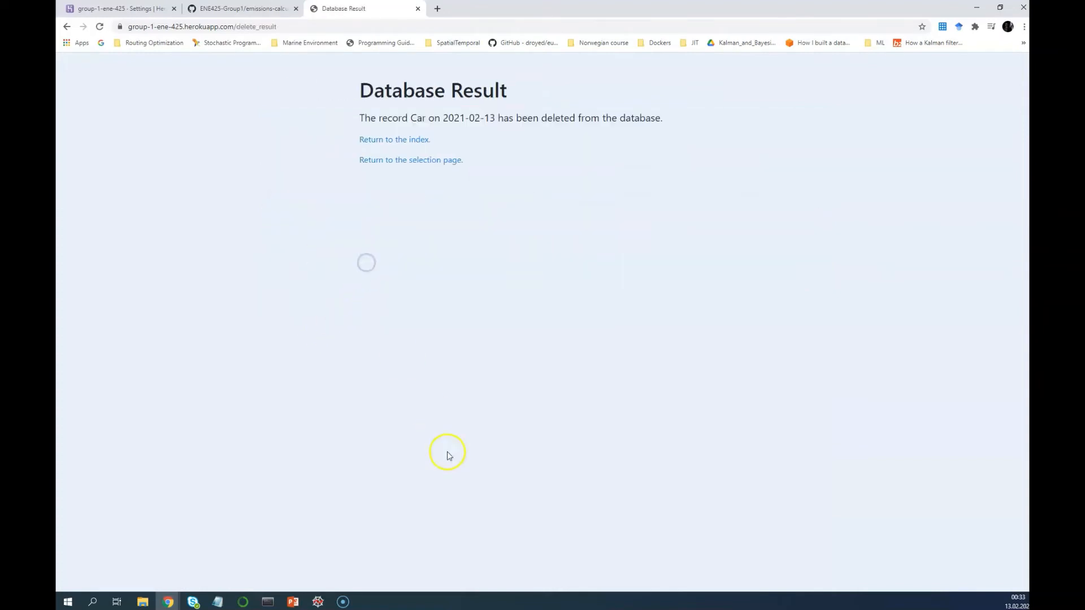
left_click(411, 139)
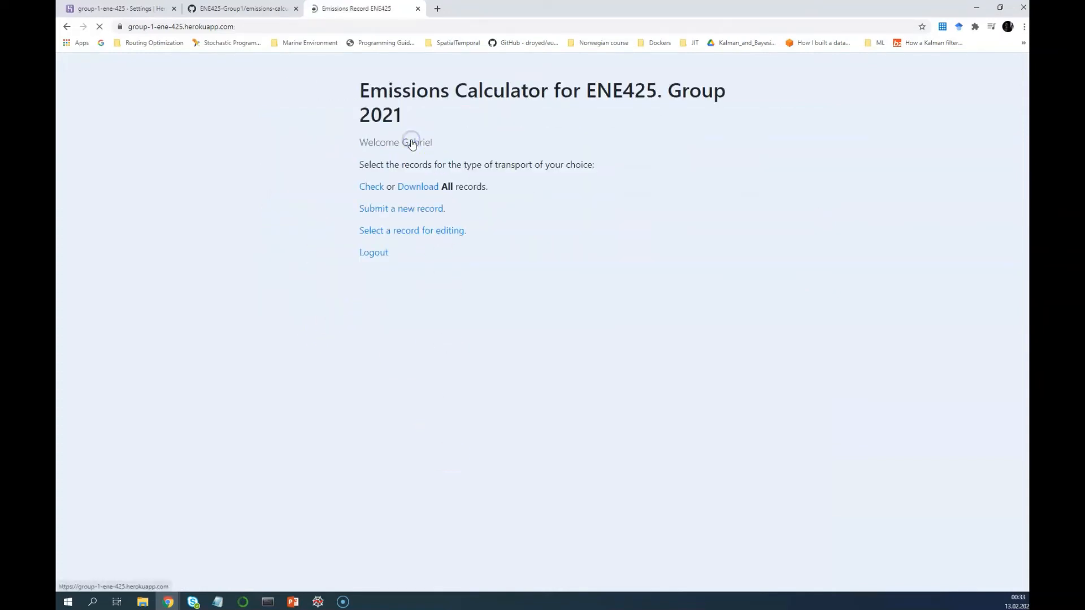
left_click(375, 254)
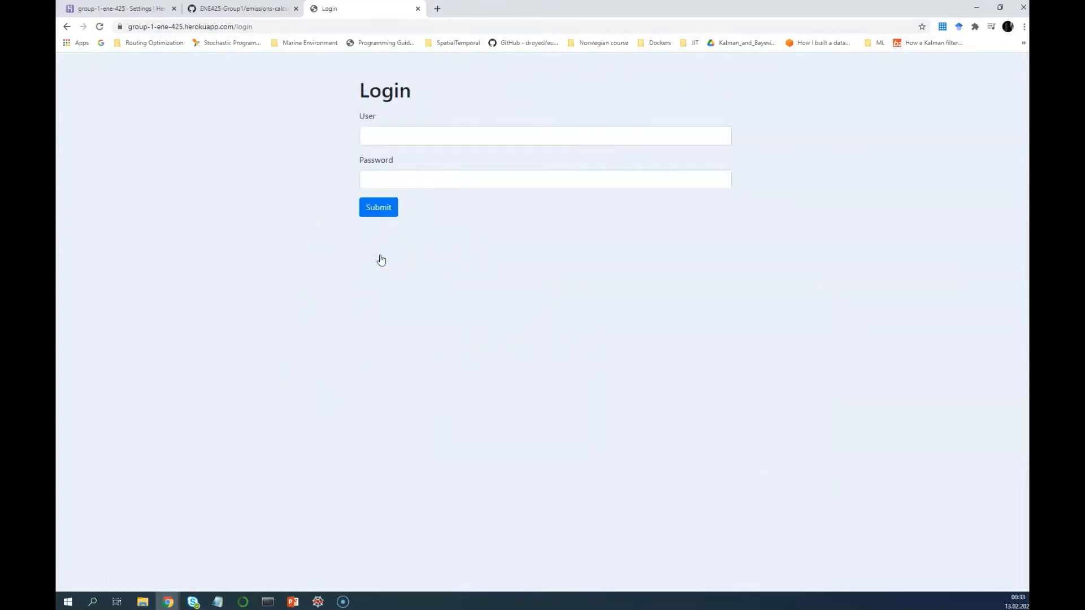
Bring PowerPoint forward and go from slide 25 to slide 21 on App Deployment
left_click(293, 602)
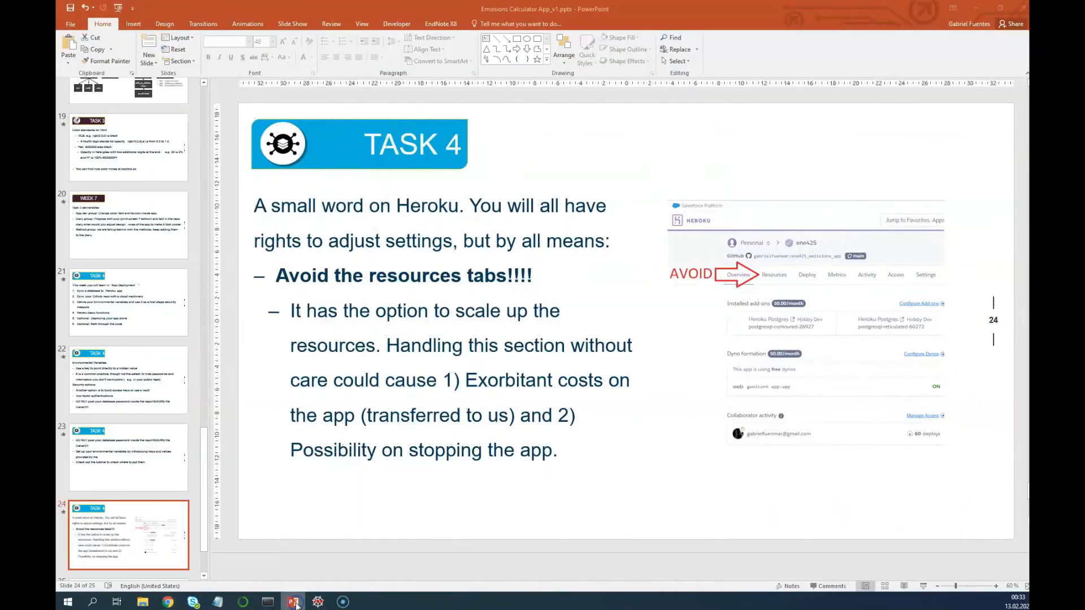
left_click(168, 541)
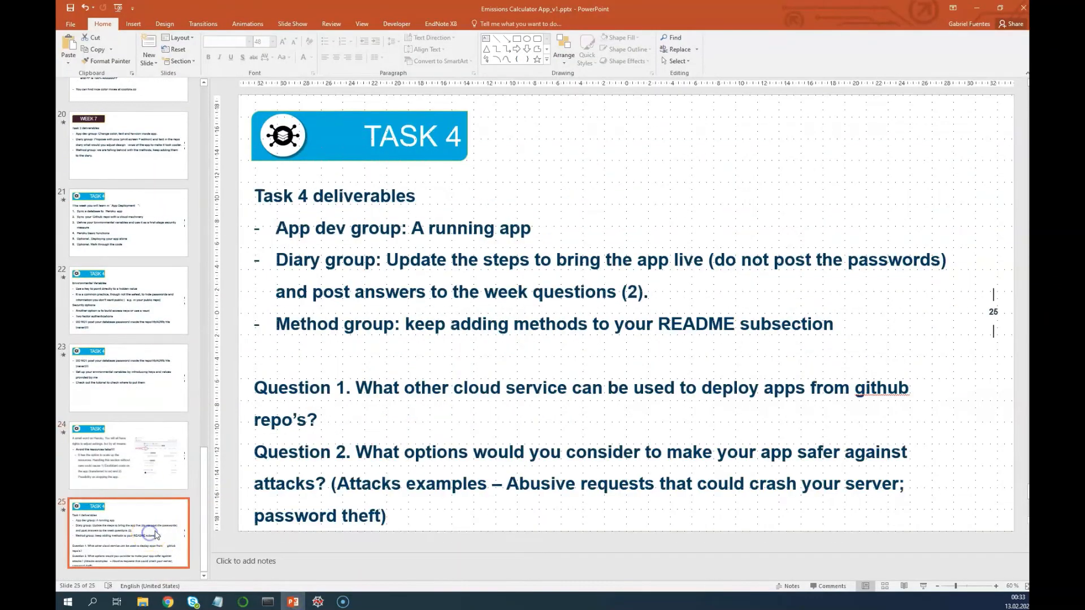
left_click(156, 243)
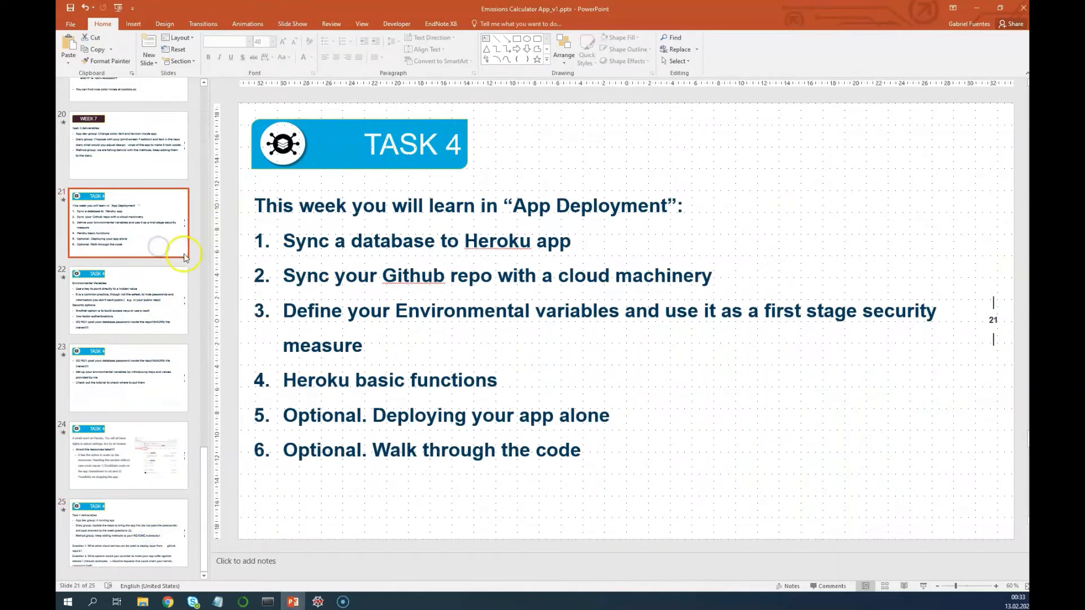
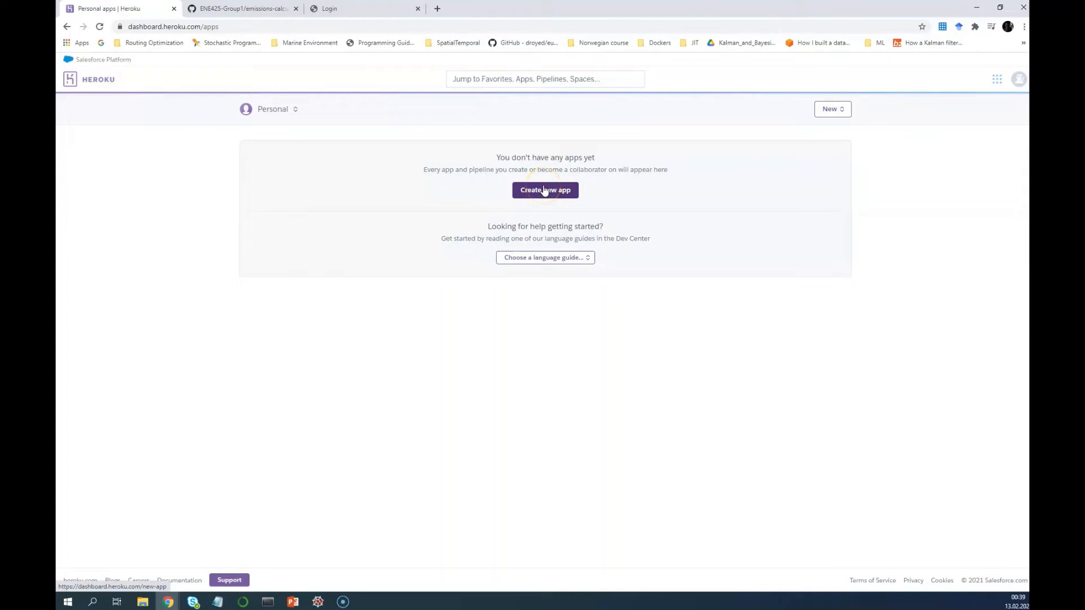
Start a new app under the personal account and name it ene425-mine
left_click(253, 110)
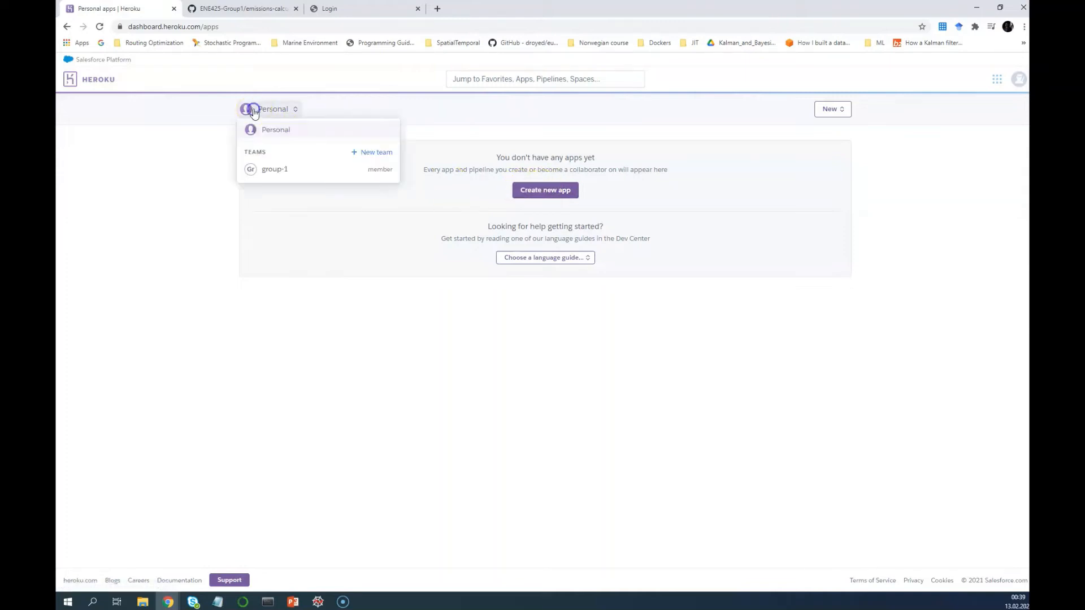
left_click(268, 130)
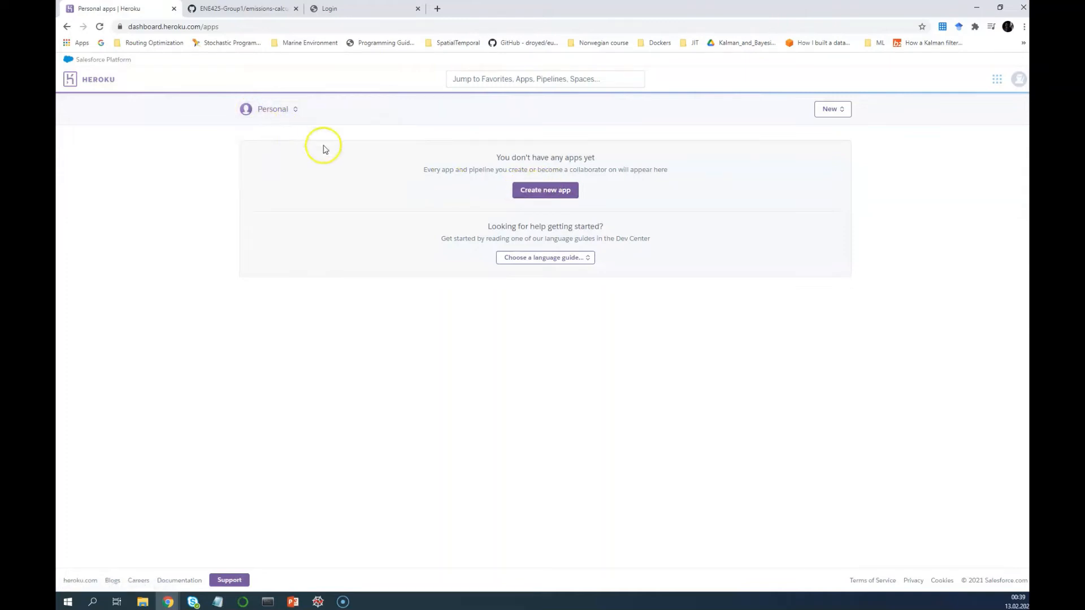
left_click(546, 191)
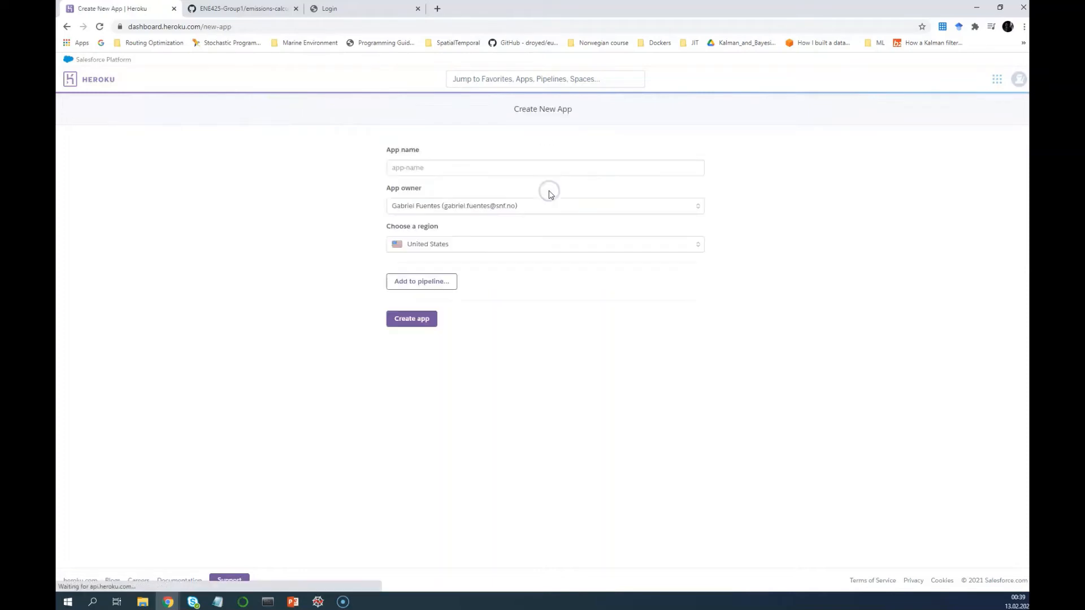
left_click(434, 172)
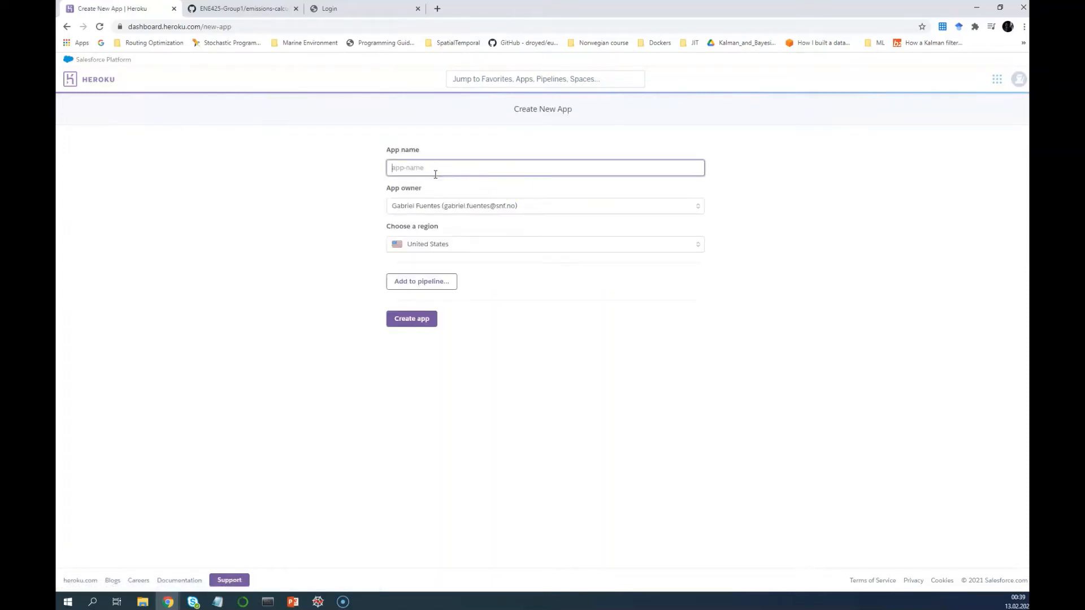
type("e")
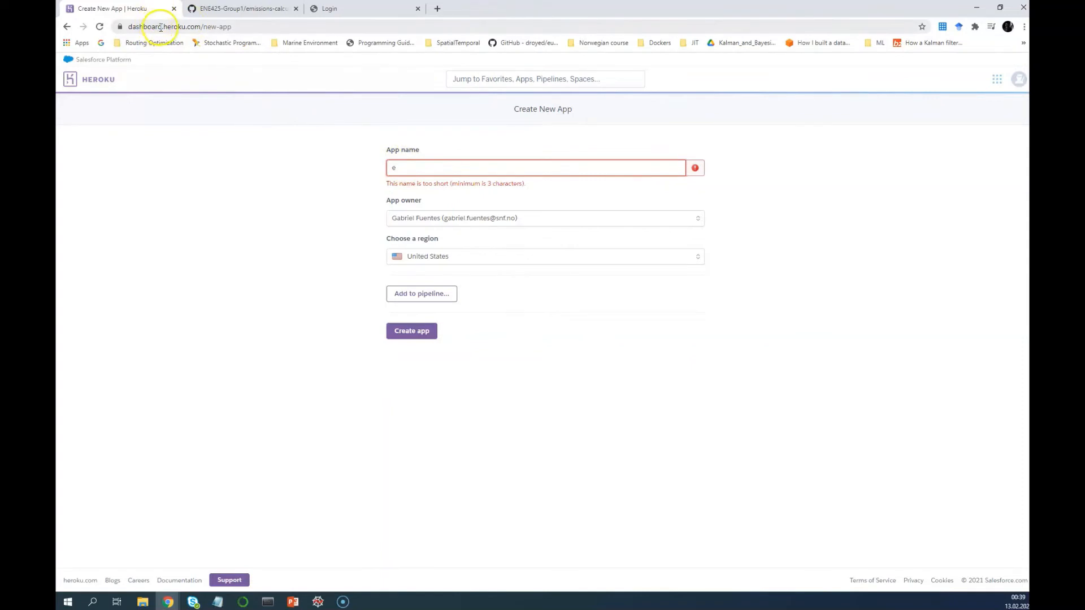
left_click_drag(162, 26, 119, 26)
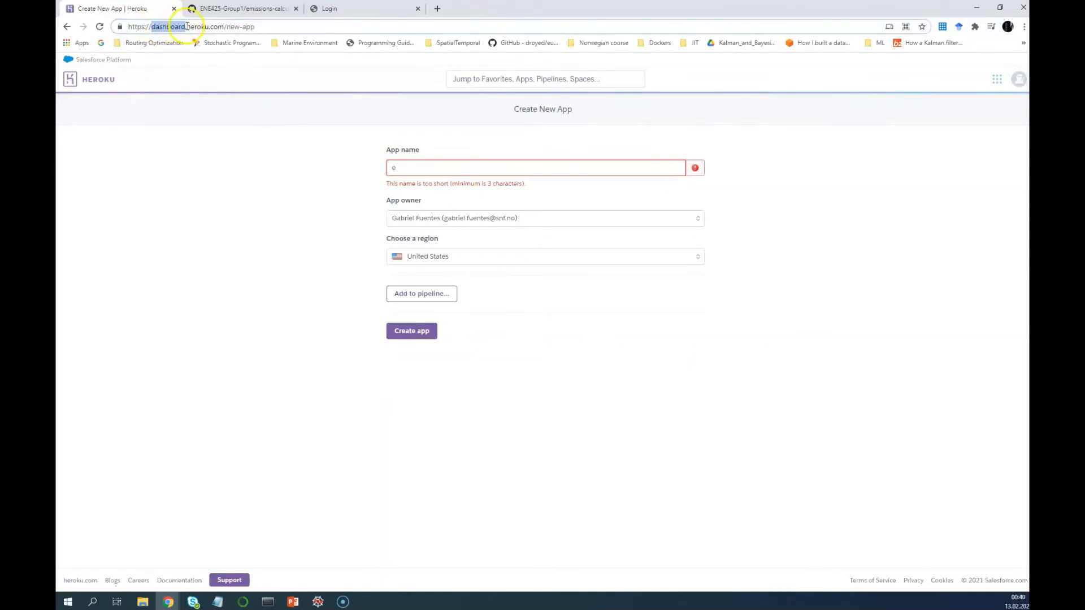
left_click(419, 170)
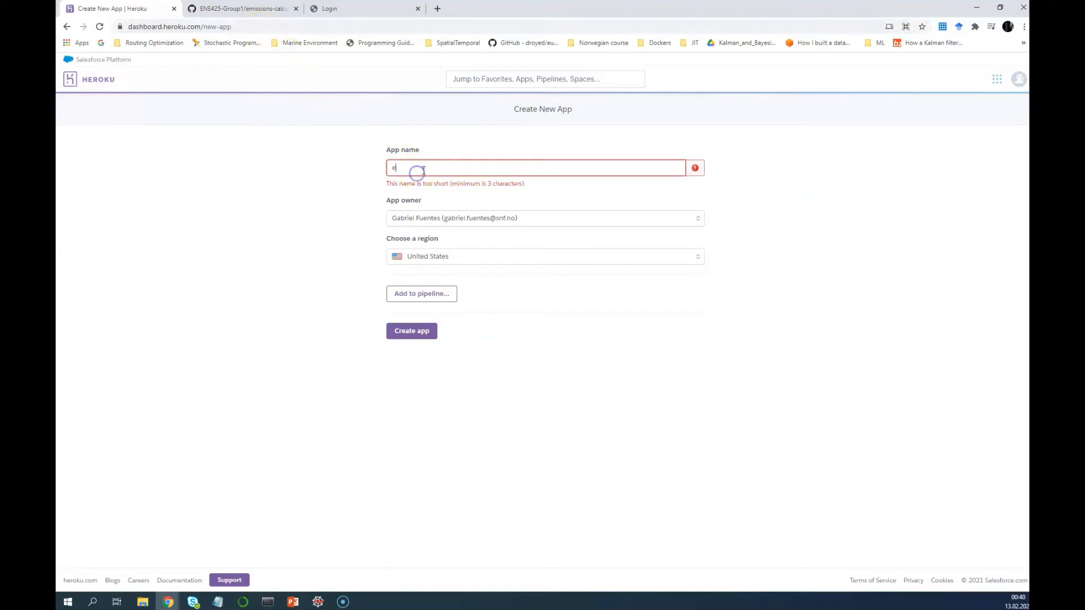
type("ne4")
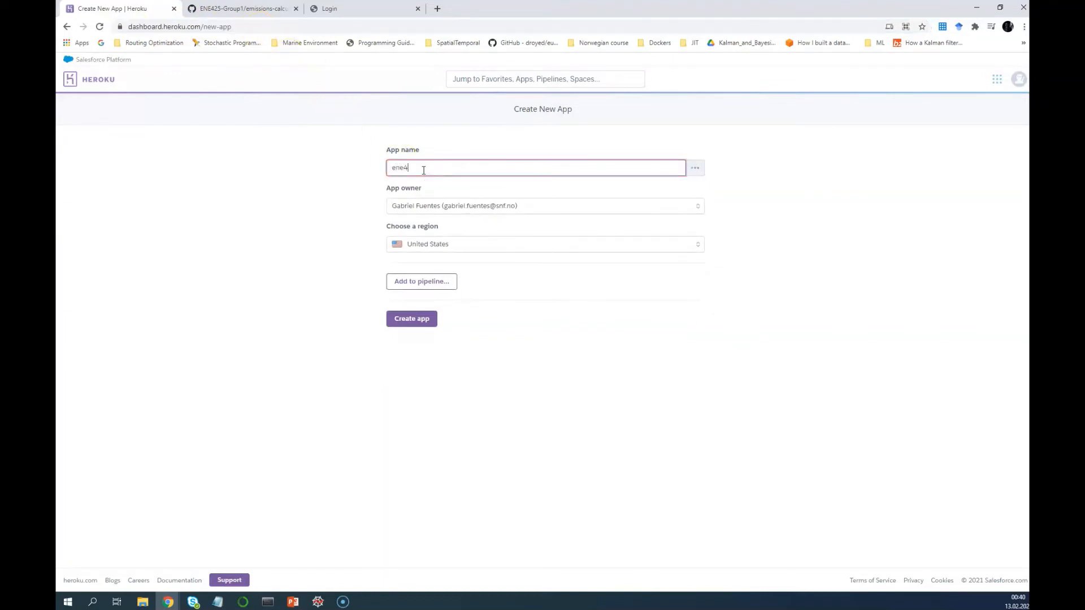
type("25")
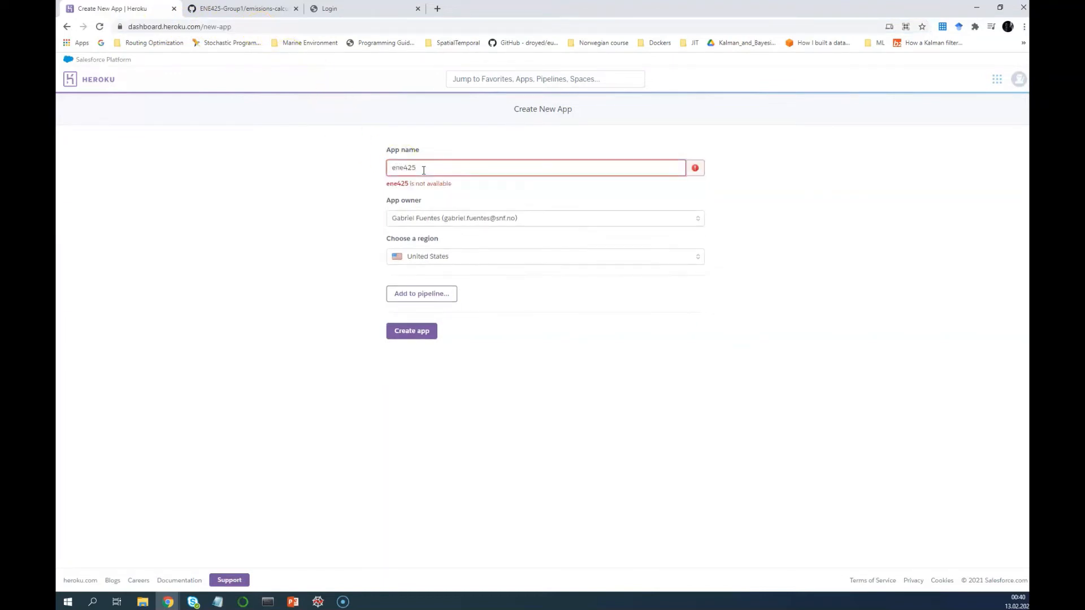
type("-mine")
Keep the personal owner, pick Europe as the region, and create the app
left_click(448, 255)
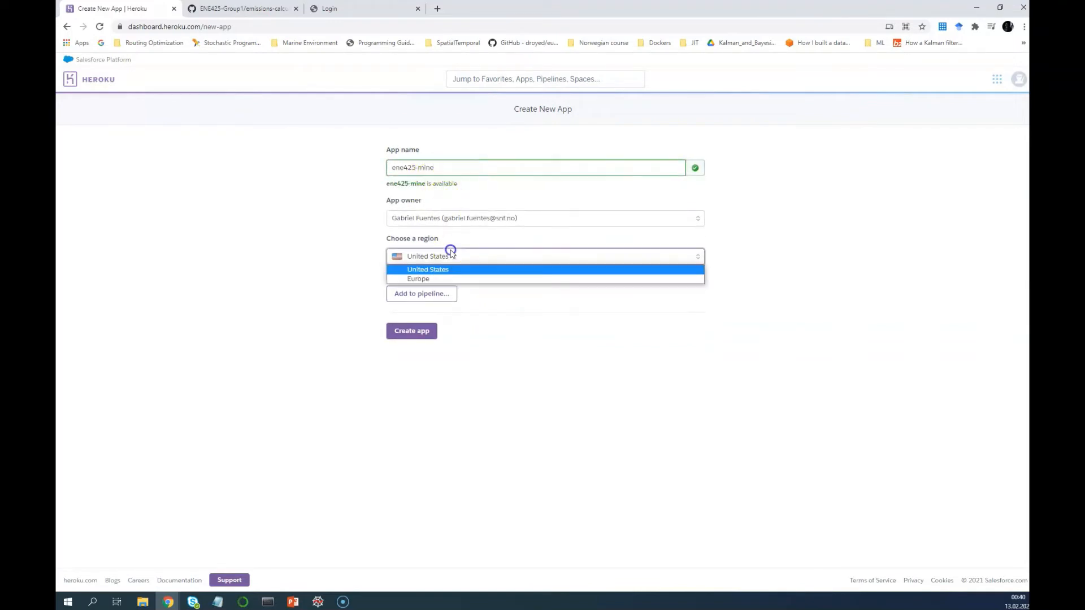
left_click(456, 279)
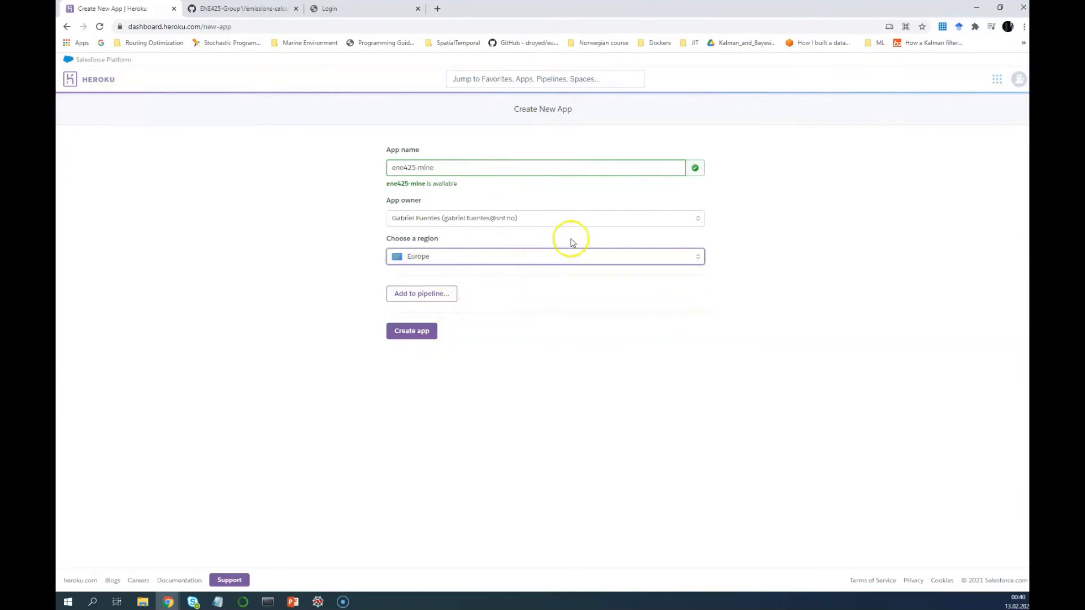
left_click(604, 217)
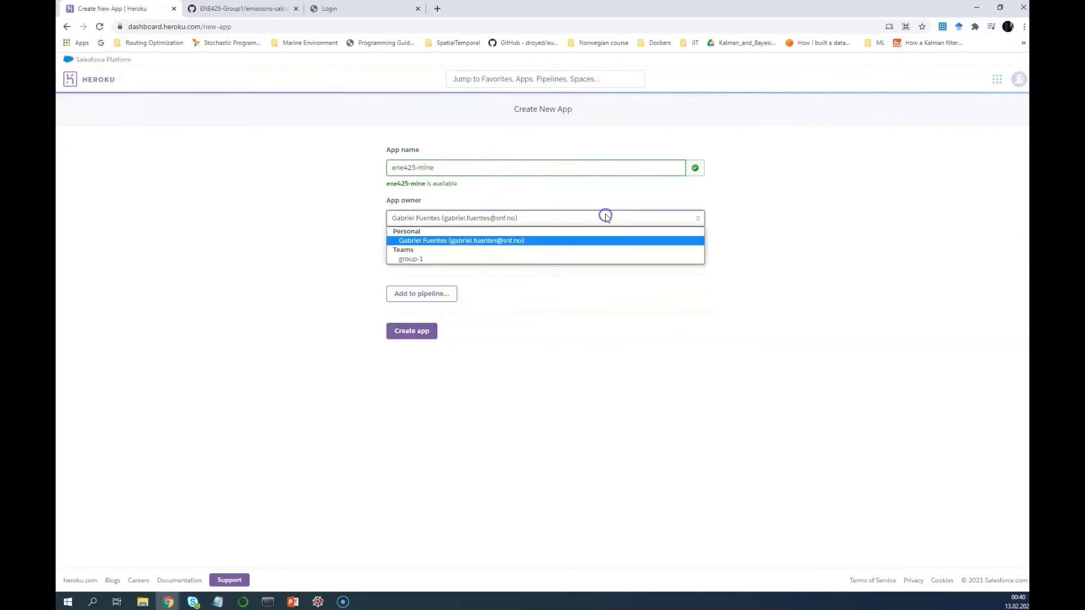
left_click(796, 221)
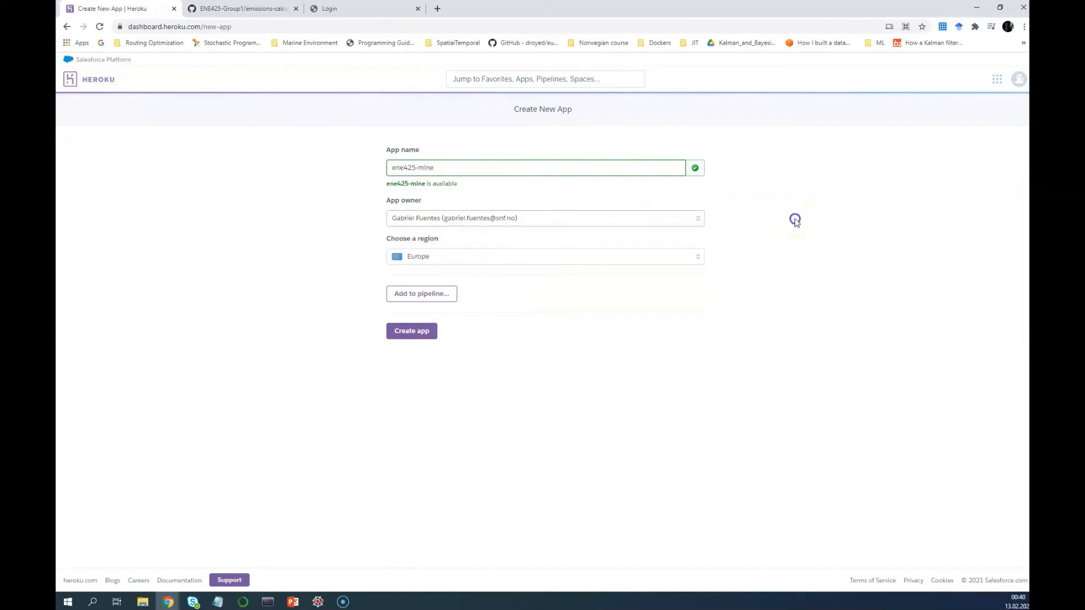
left_click(425, 259)
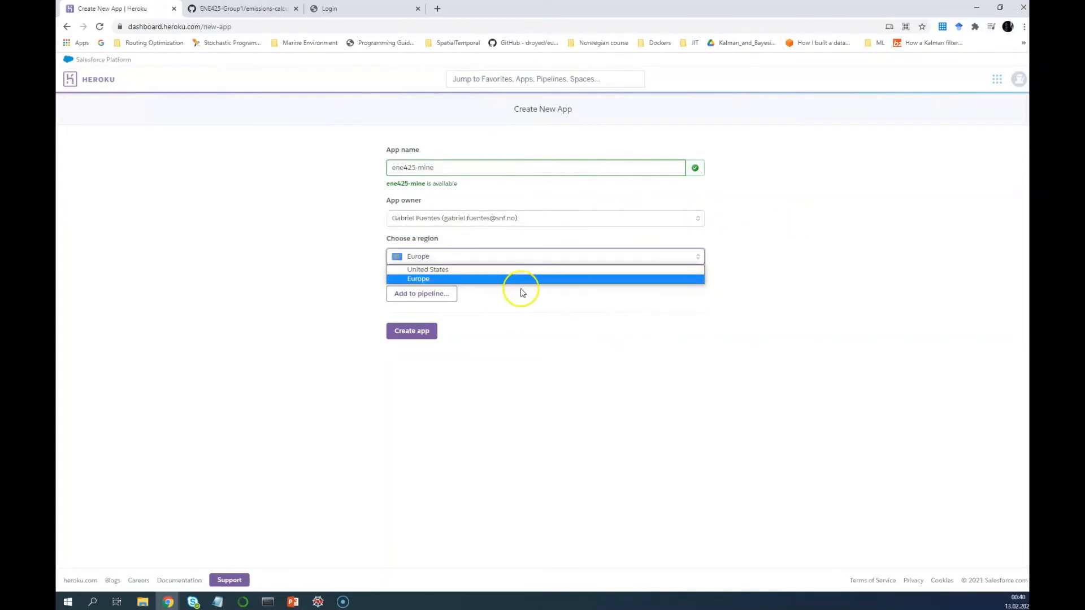
left_click(422, 281)
left_click(460, 336)
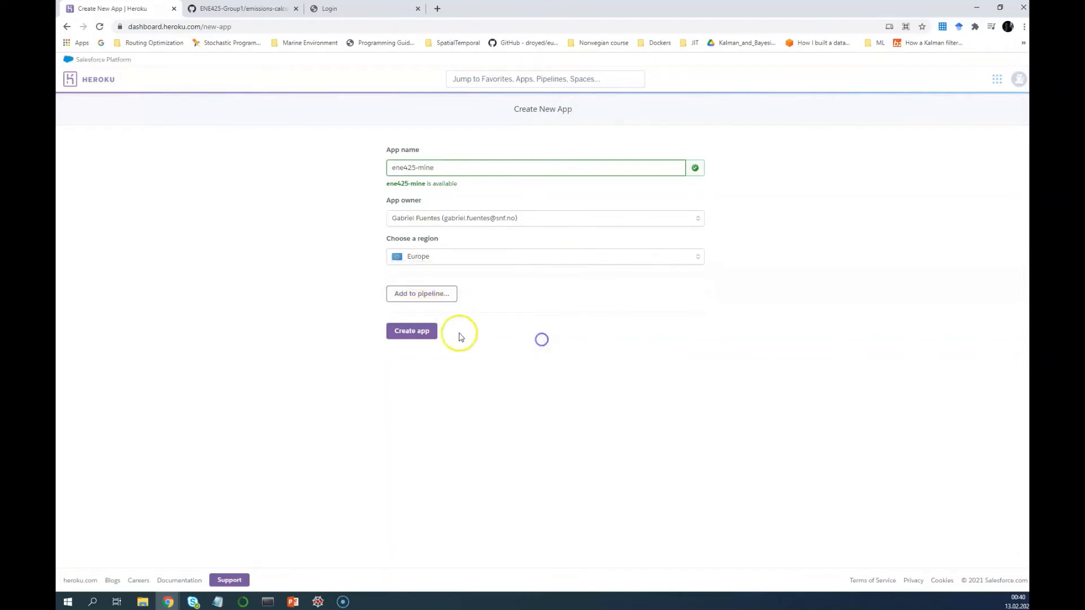
left_click(427, 334)
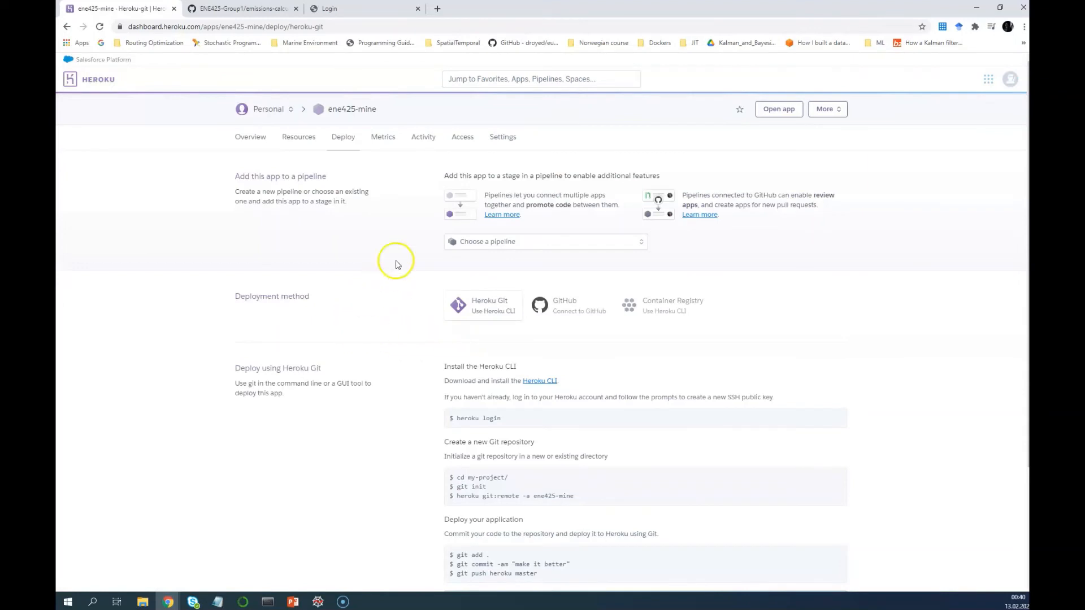
Add the Heroku Postgres add-on on the free Hobby Dev plan from Resources
left_click(504, 141)
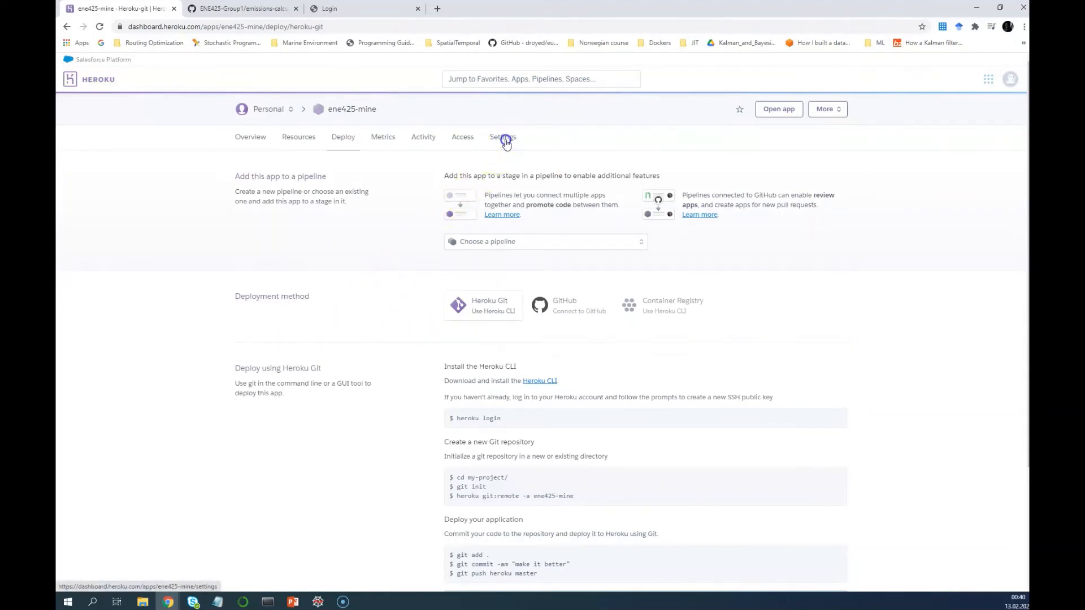
left_click(257, 139)
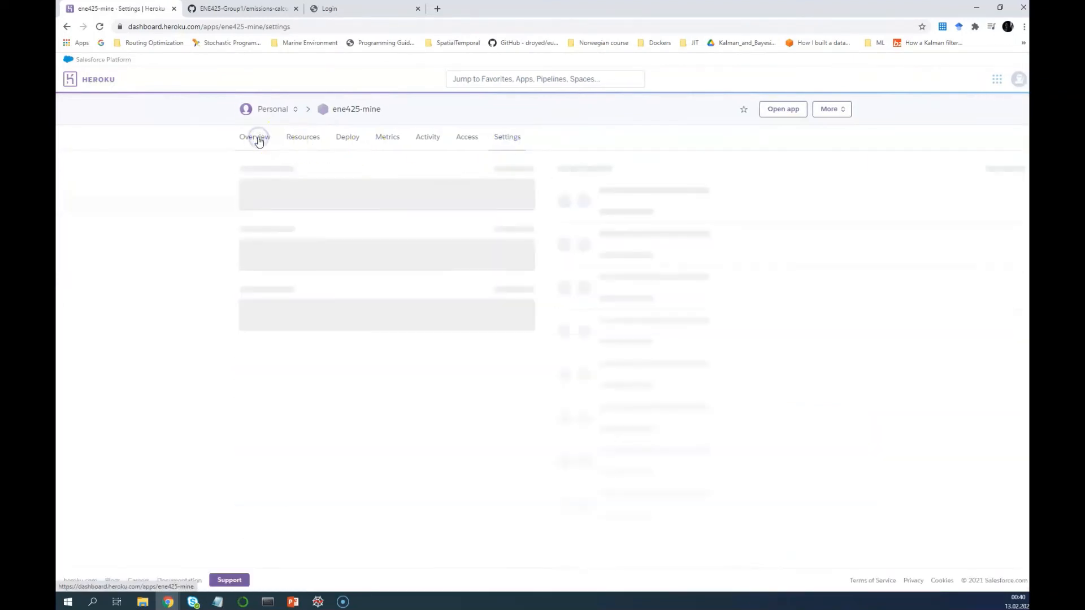
left_click(503, 180)
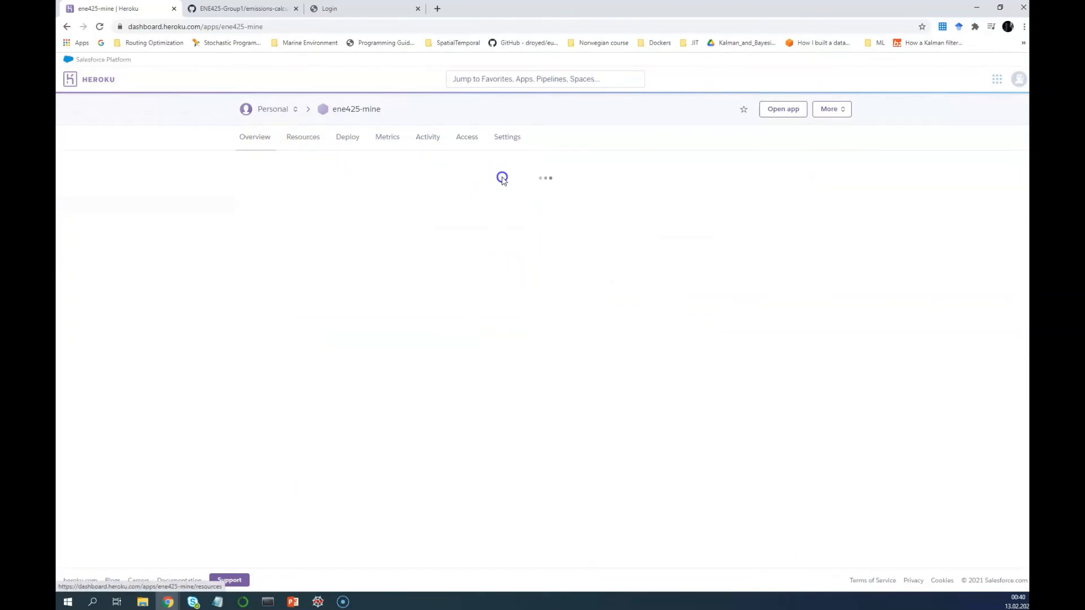
left_click(358, 277)
type("post")
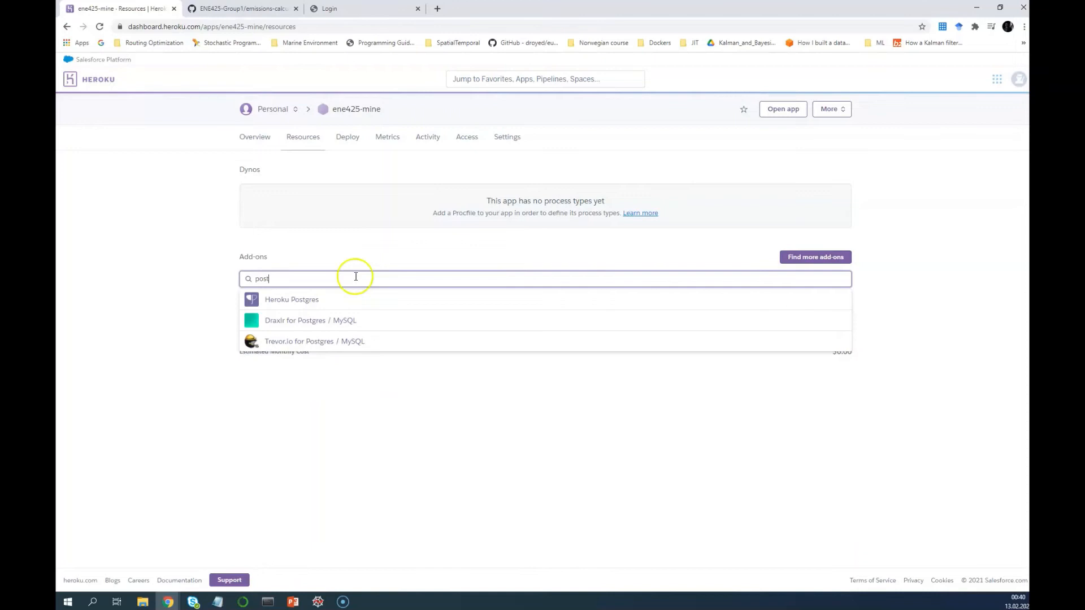
left_click(316, 301)
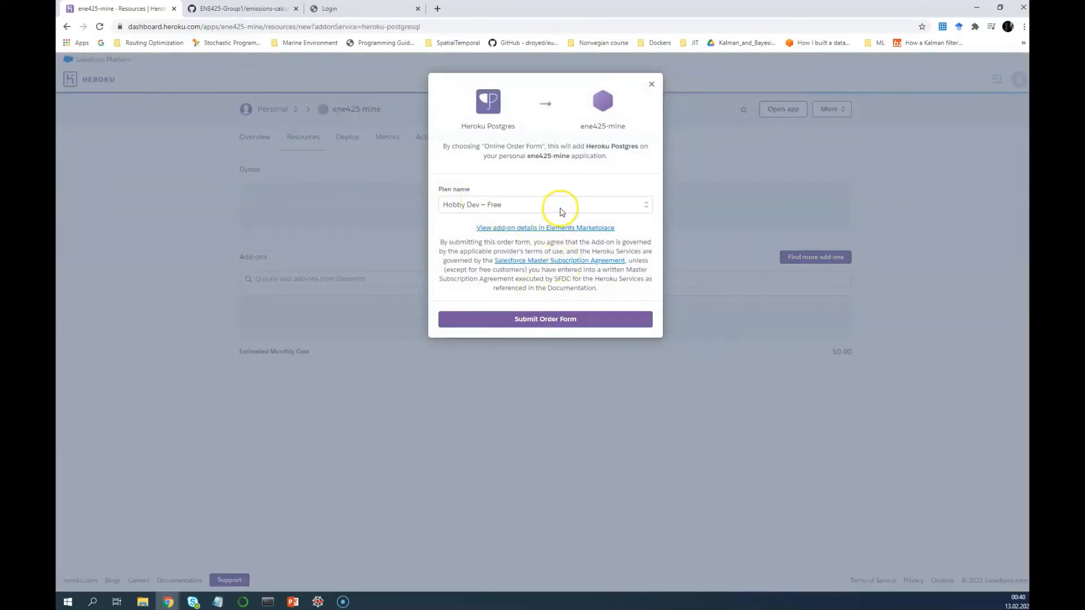
left_click(558, 210)
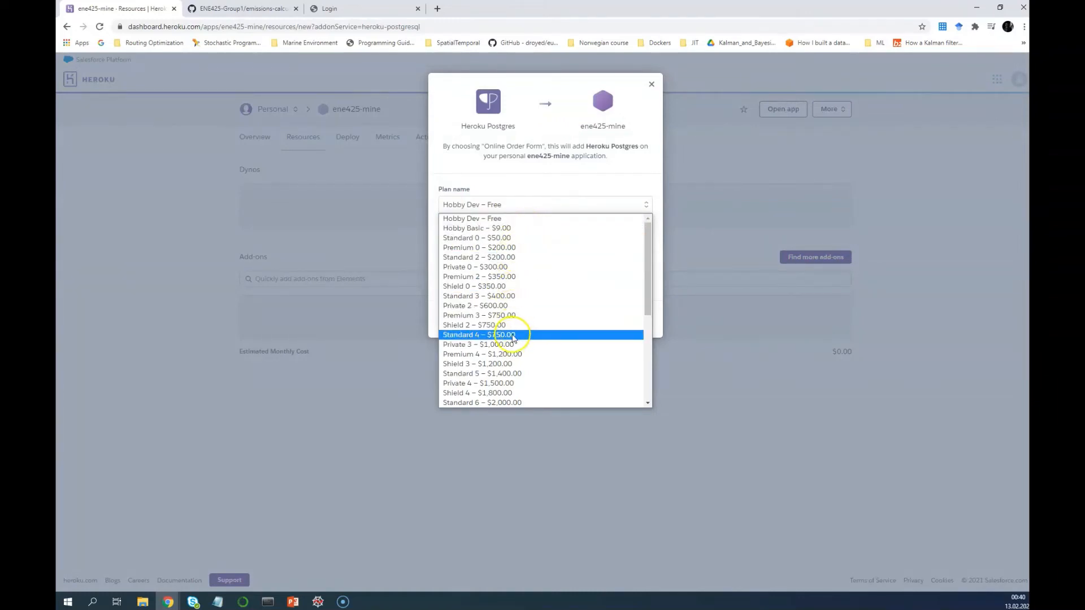
left_click(591, 201)
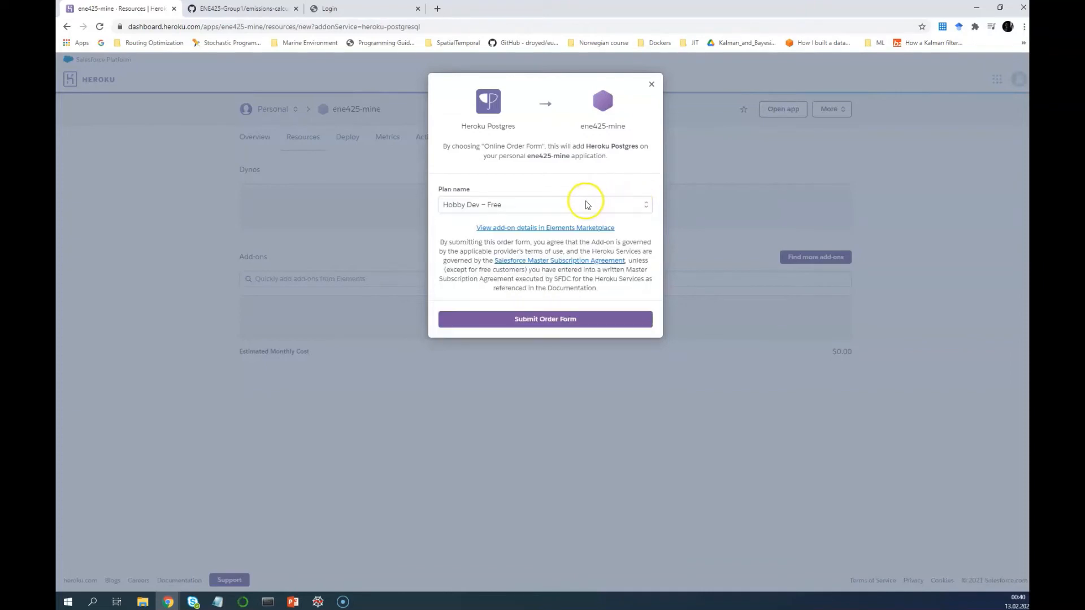
left_click(537, 318)
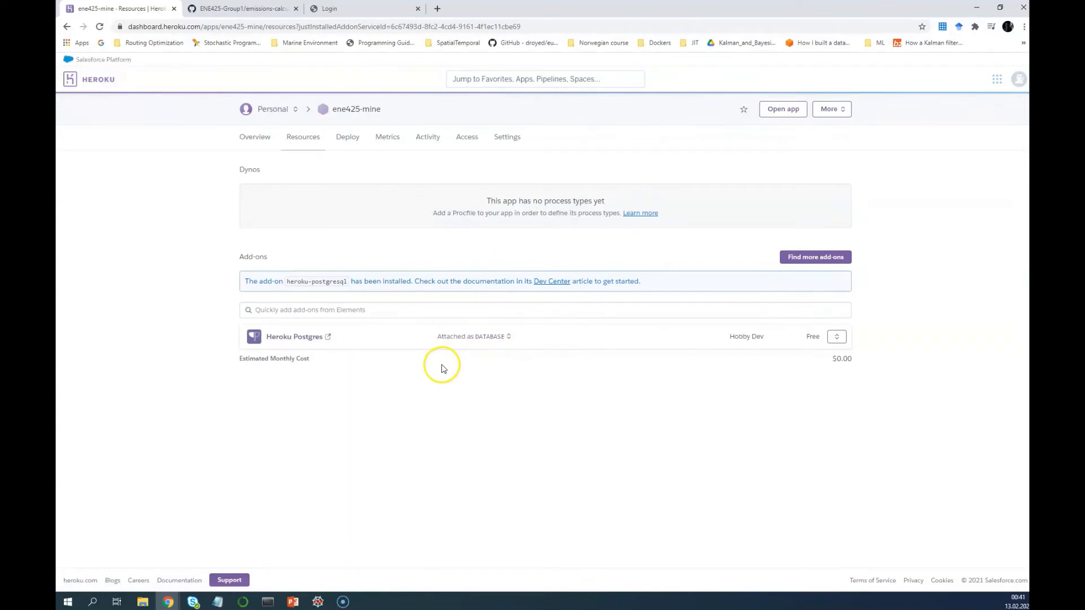
Reveal the app's config vars, showing DATABASE_URL with its Postgres connection string
left_click(508, 139)
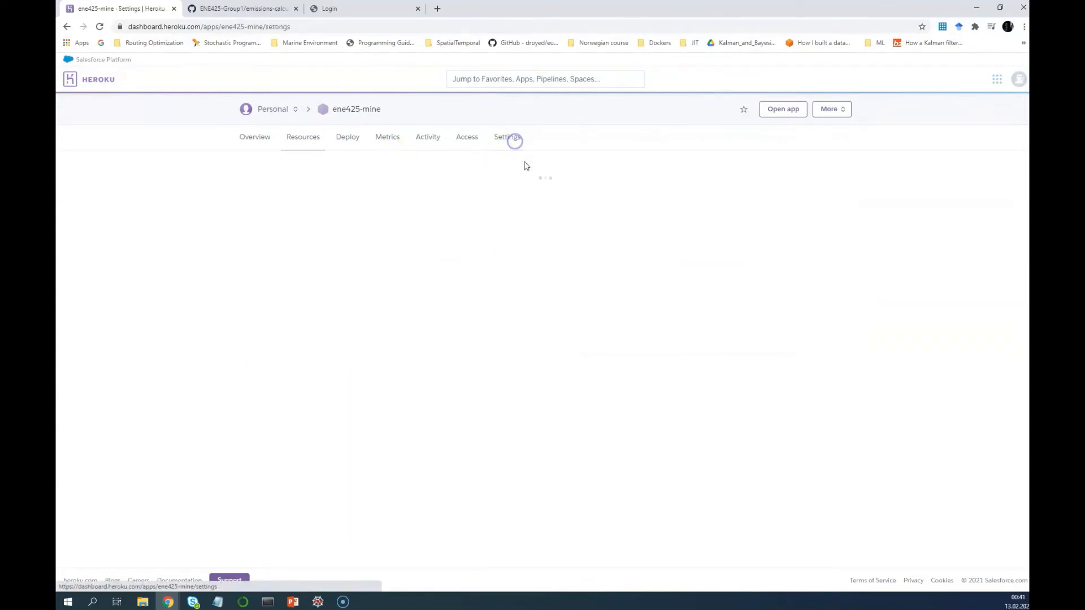
left_click(493, 367)
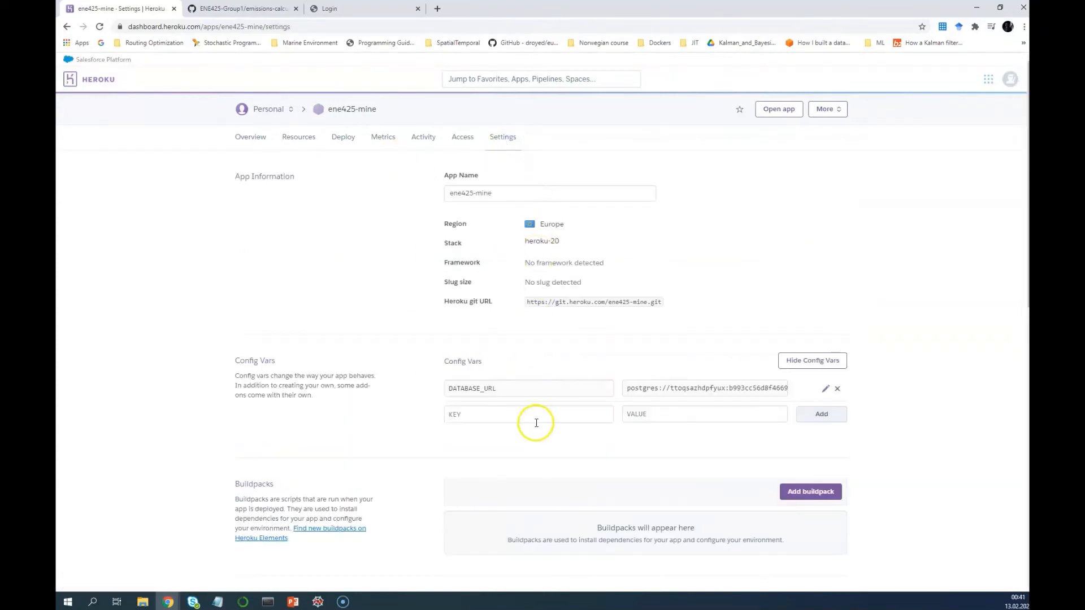
left_click_drag(508, 390, 441, 389)
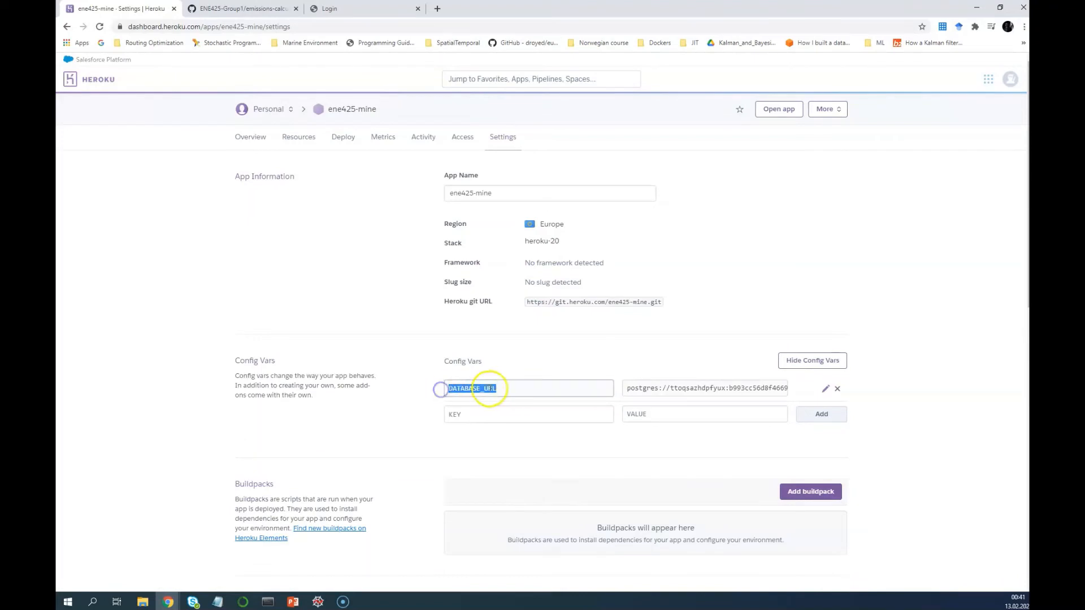
left_click(504, 388)
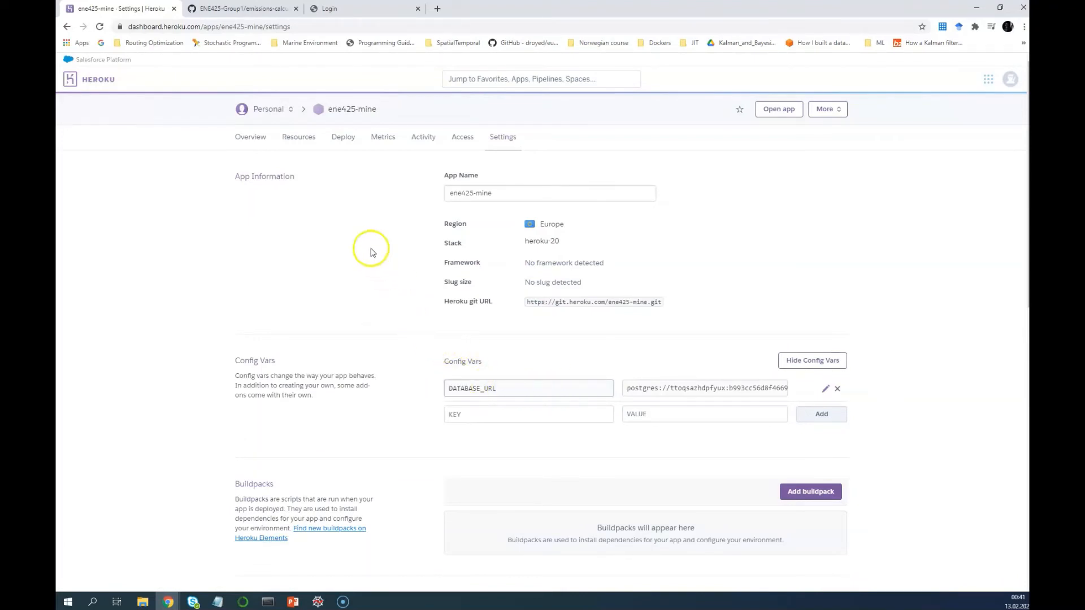
Start an EXTERNAL_DB config var key, delete it again, and return to Overview
left_click(512, 415)
type("EXTERNAL")
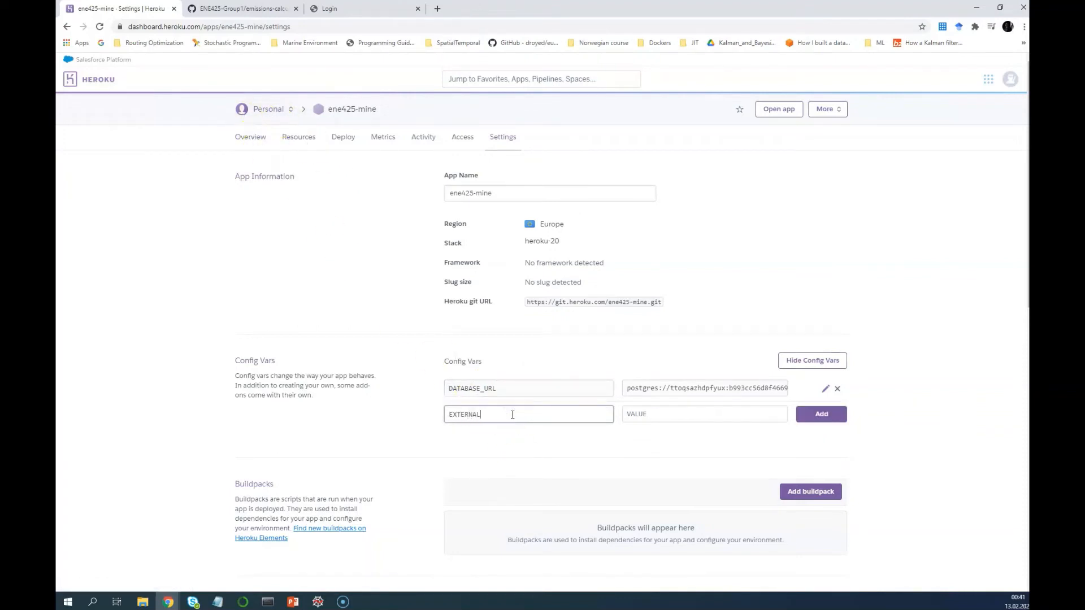
type("_DB")
key("Tab")
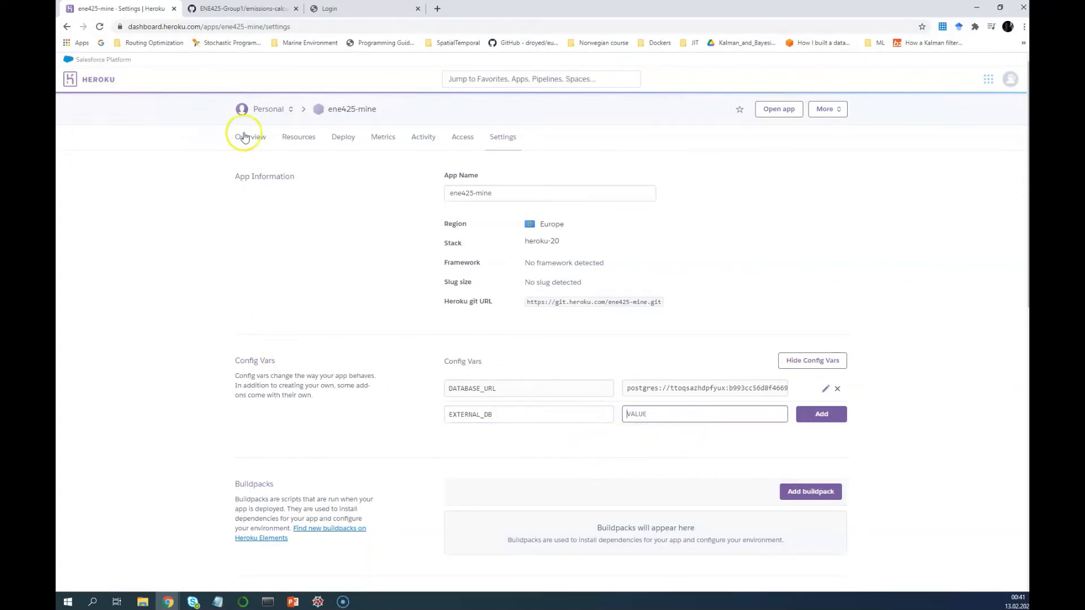
left_click_drag(496, 415, 395, 413)
key("BackSpace")
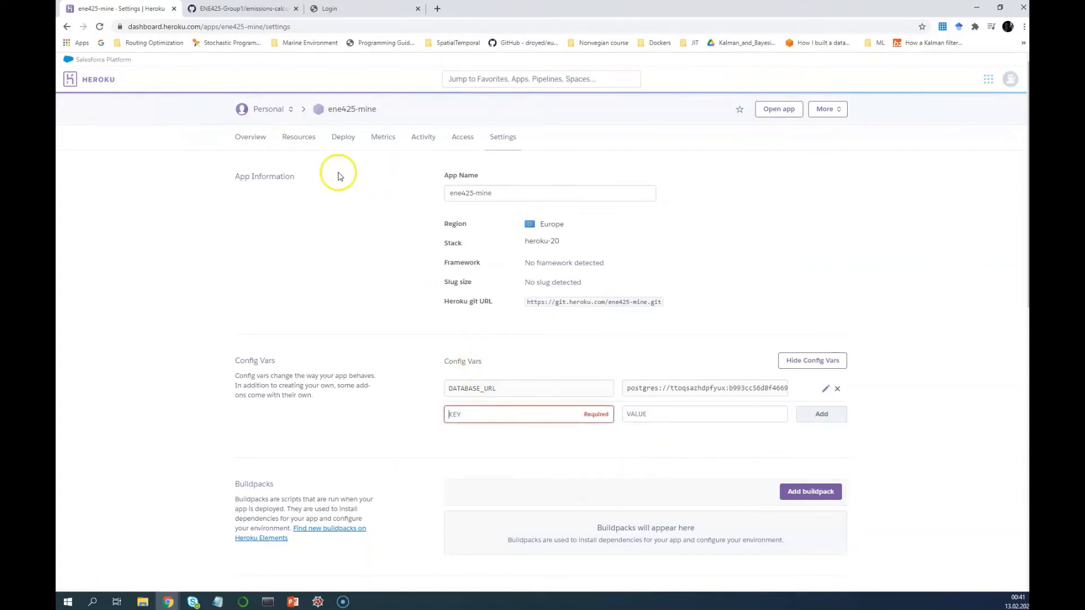
left_click(240, 139)
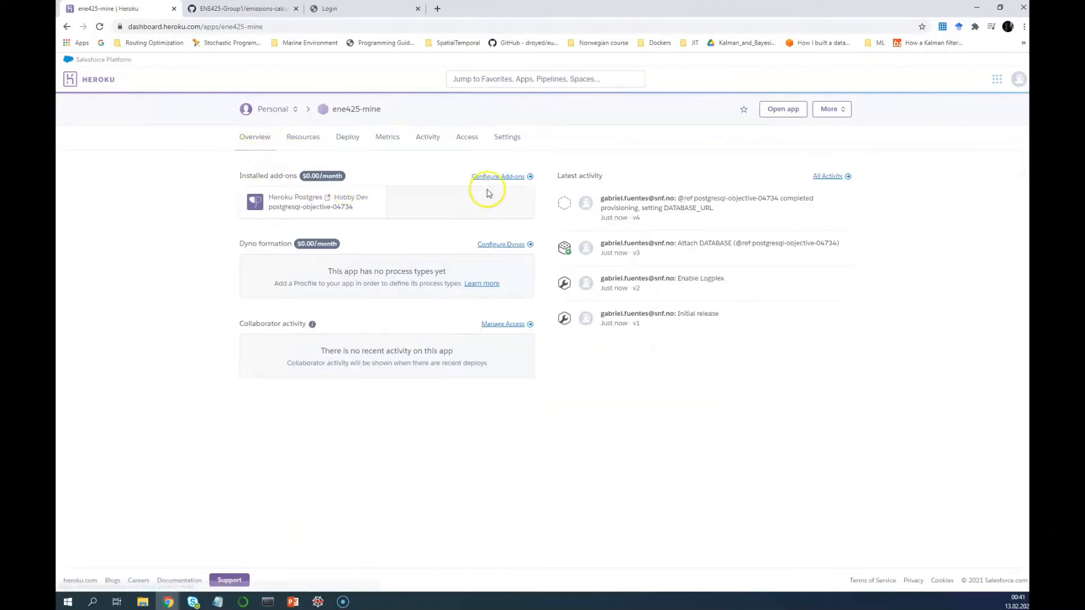
Attach a second free Heroku Postgres database by searching add-ons for 'POSTG'
left_click(500, 180)
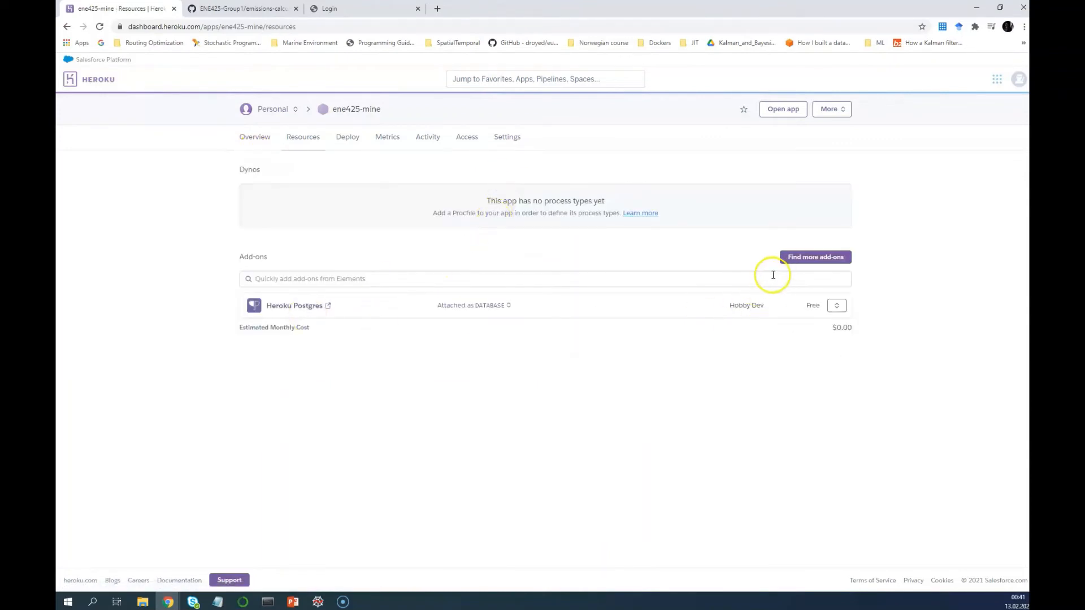
left_click(744, 280)
type("POSTG")
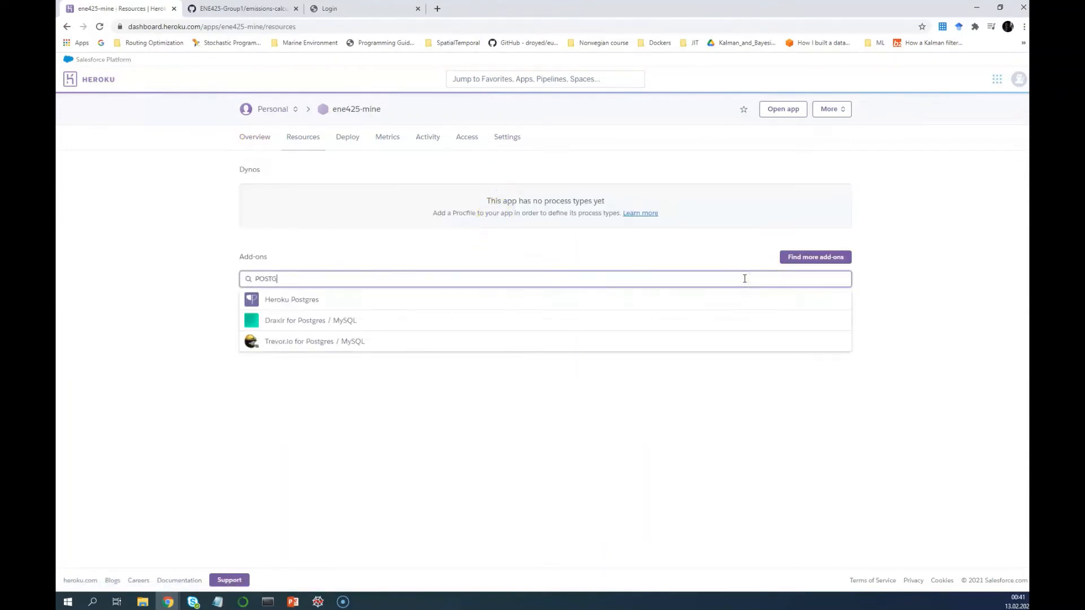
left_click(598, 300)
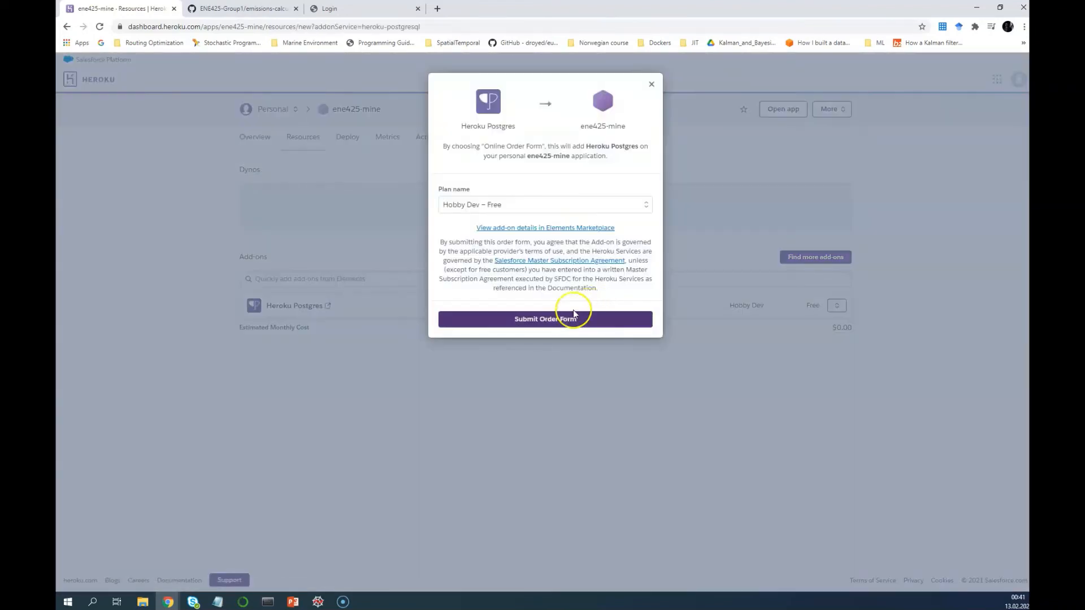
left_click(573, 312)
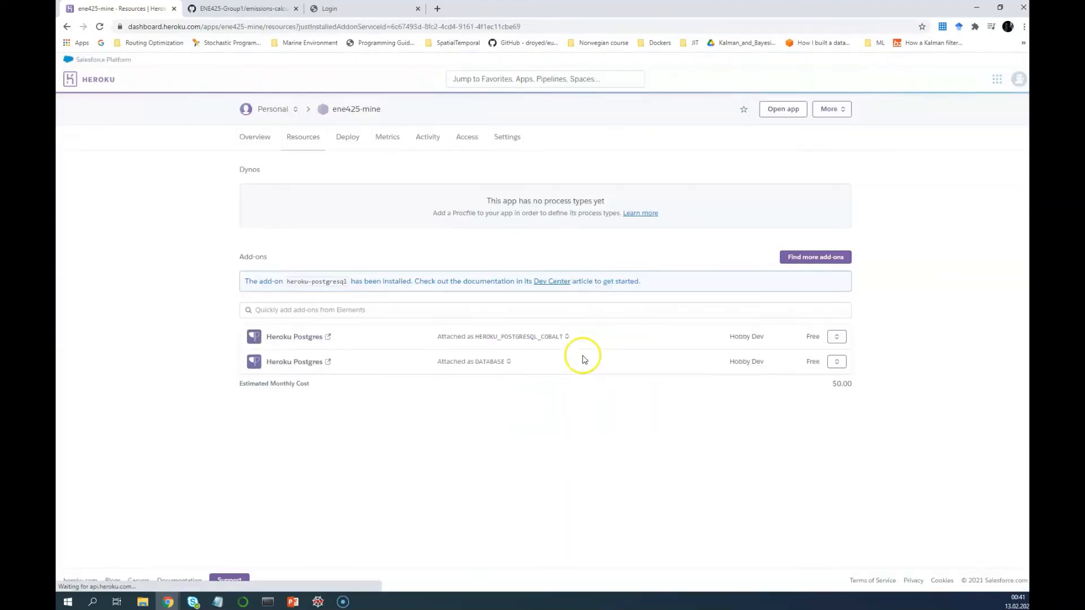
Copy the HEROKU_POSTGRESQL_COBALT_URL connection string from its config var edit panel
left_click(512, 140)
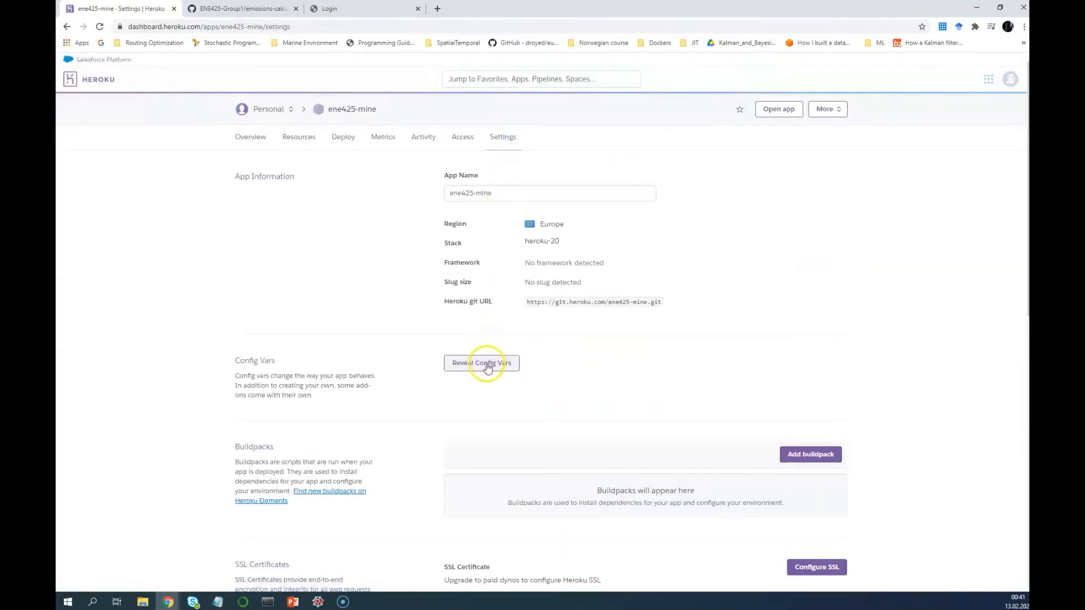
left_click(485, 362)
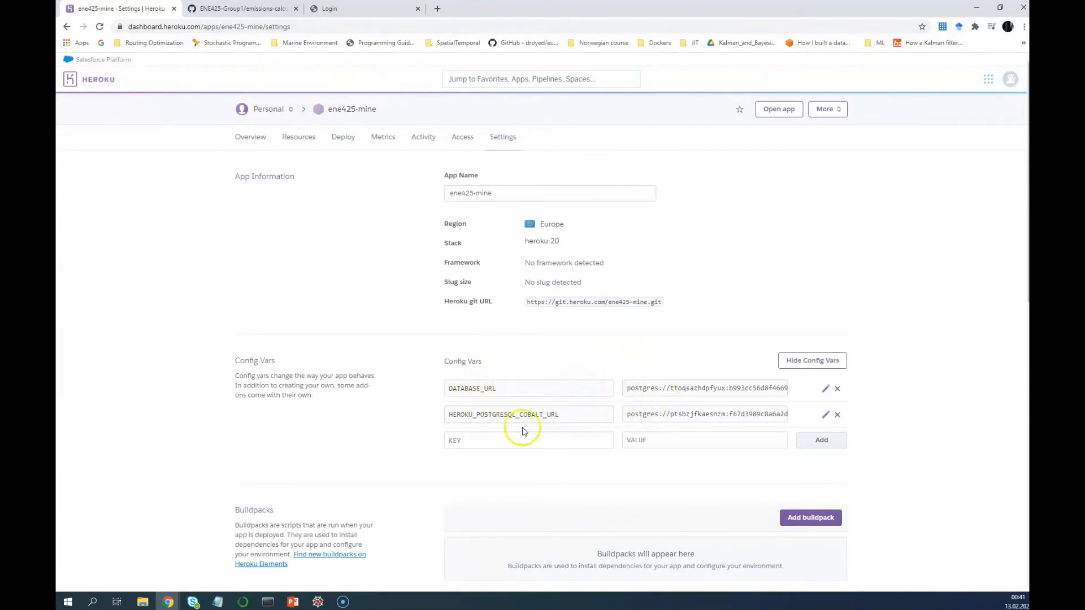
double_click(568, 414)
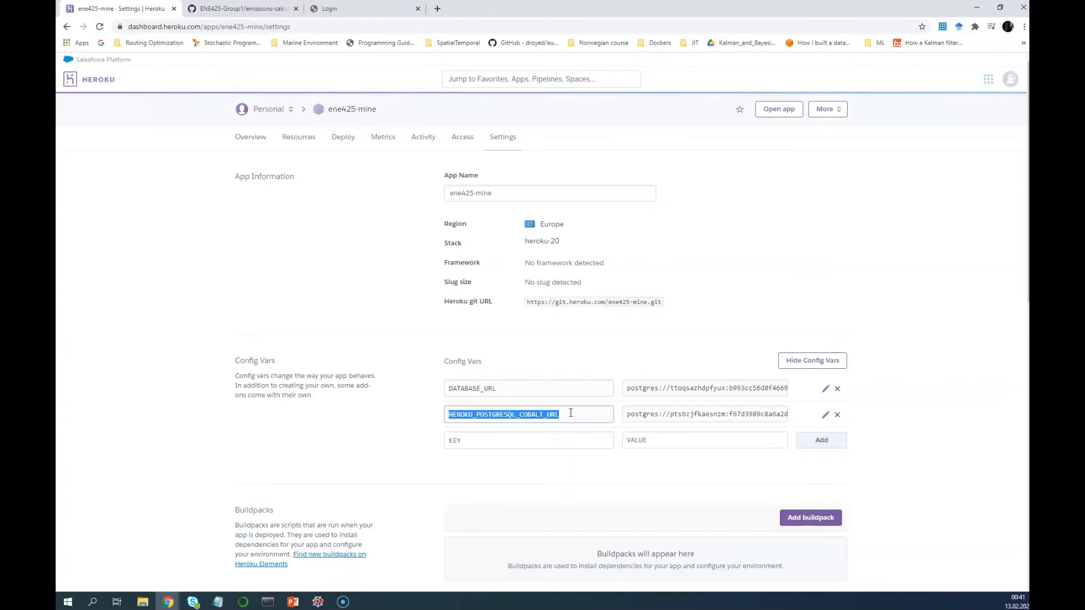
left_click(826, 414)
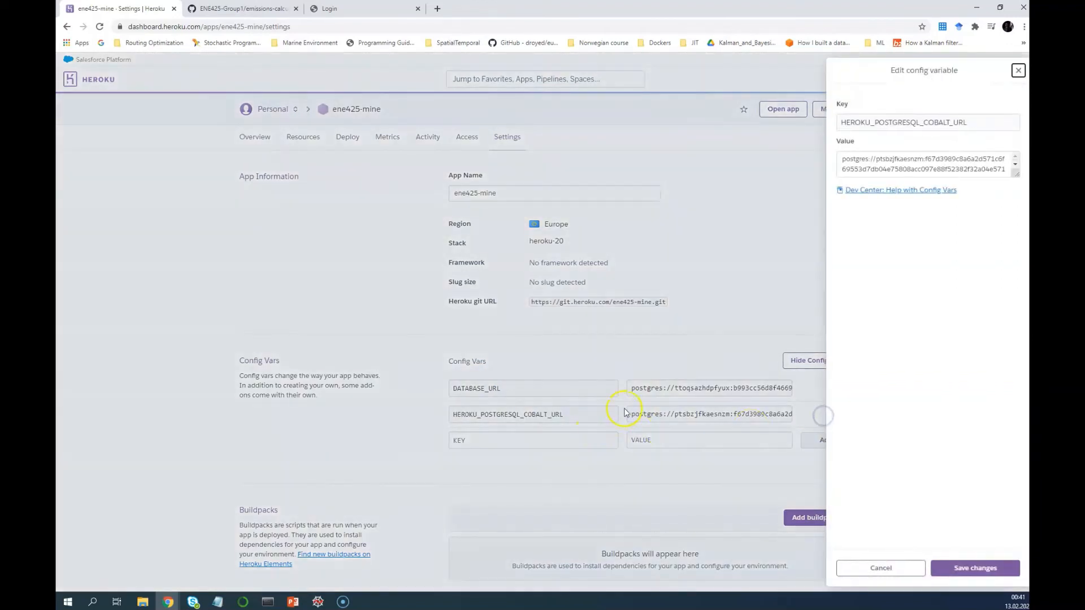
double_click(955, 122)
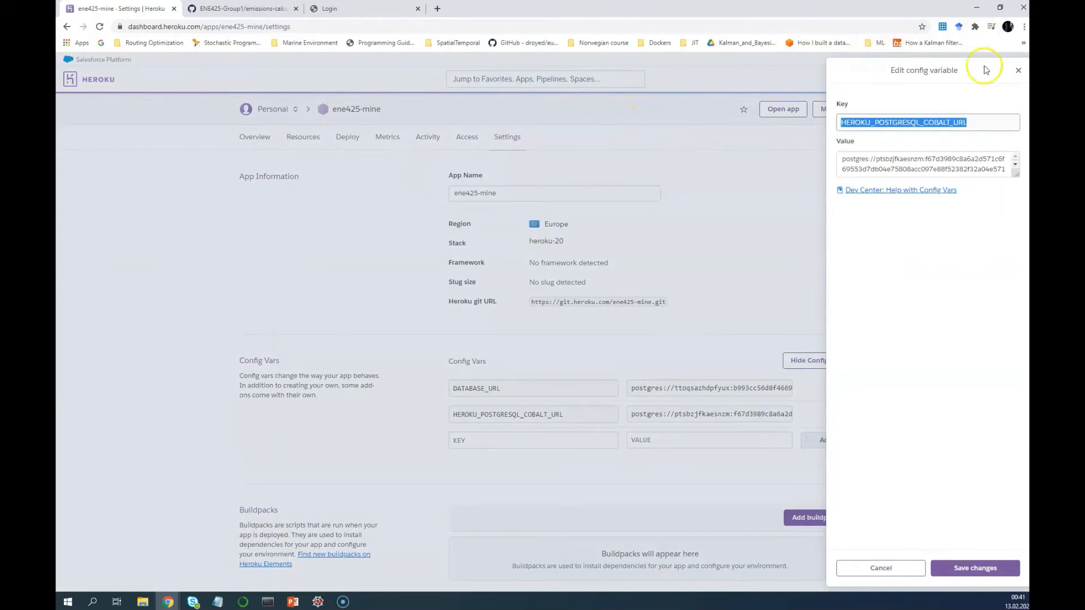
left_click(995, 122)
left_click_drag(995, 123, 839, 119)
left_click_drag(853, 159, 1003, 189)
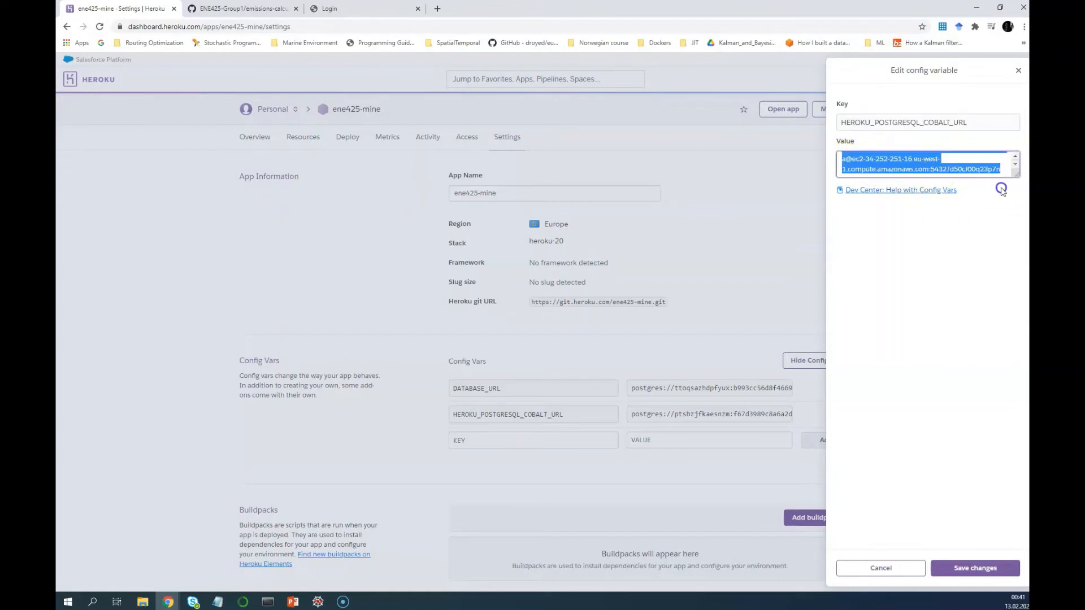
left_click(879, 568)
Add an EXTERNAL_DB config var holding the pasted second Postgres URL
left_click(504, 439)
type("EXTERNAL_DB")
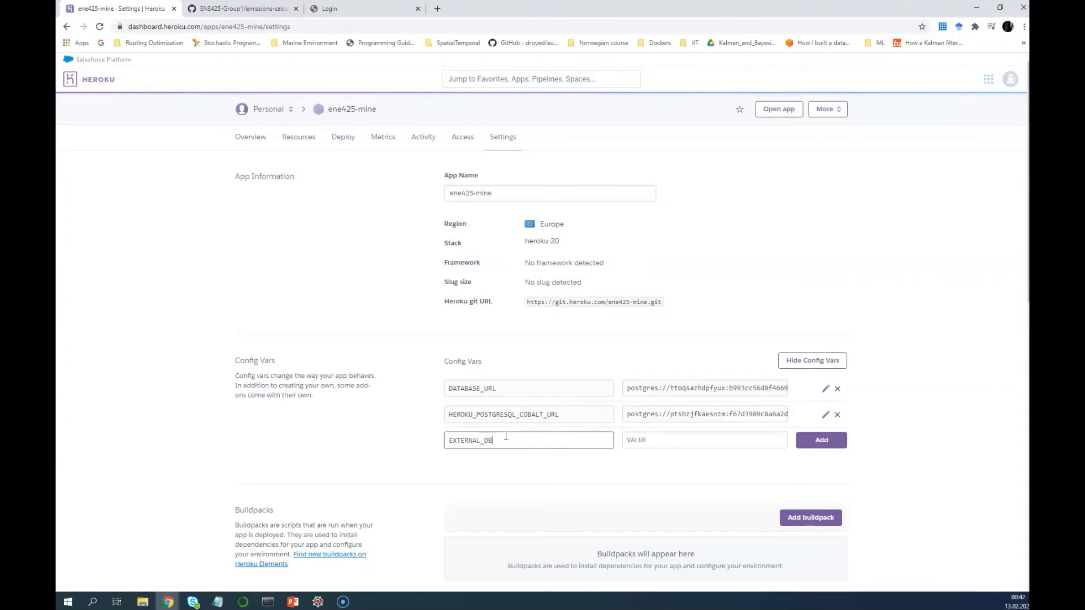
key("Tab")
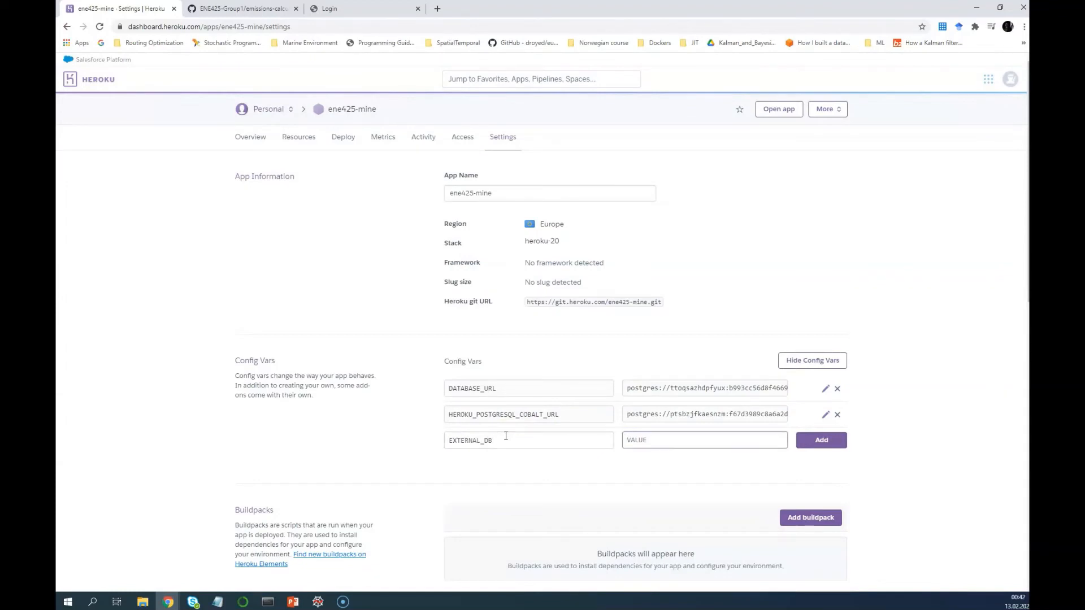
key("ctrl+v")
left_click(824, 442)
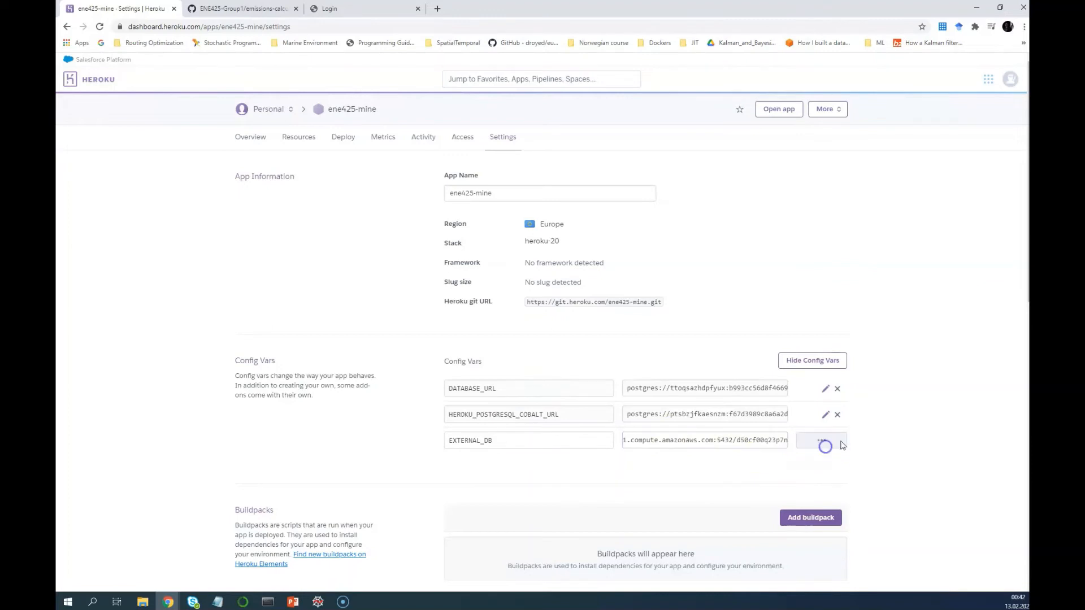
Try deleting HEROKU_POSTGRESQL_COBALT_URL and dismiss the could-not-be-updated error
left_click(826, 416)
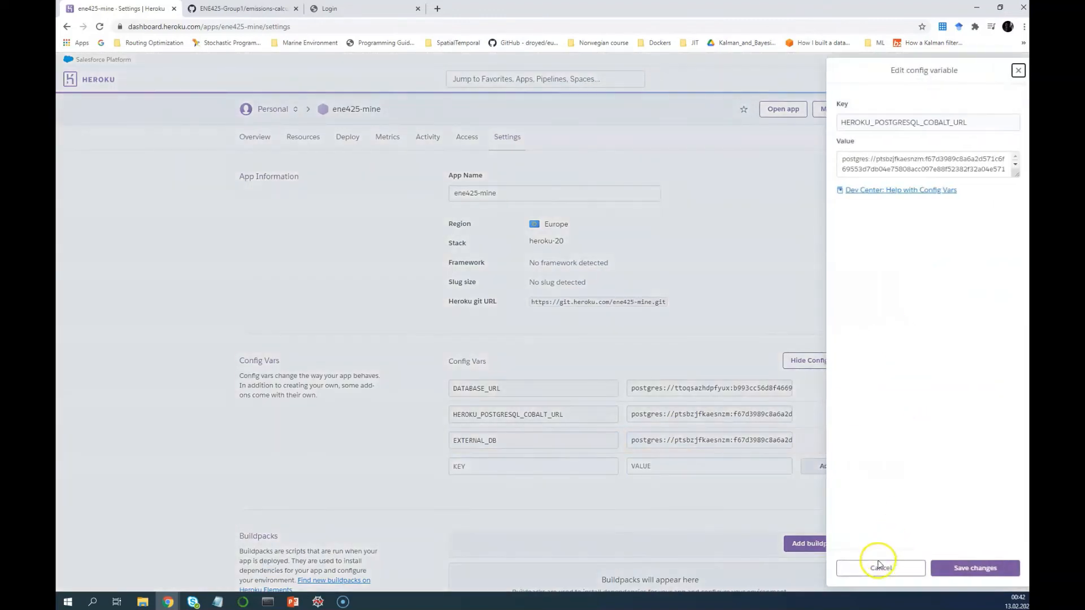
left_click(876, 567)
left_click(837, 416)
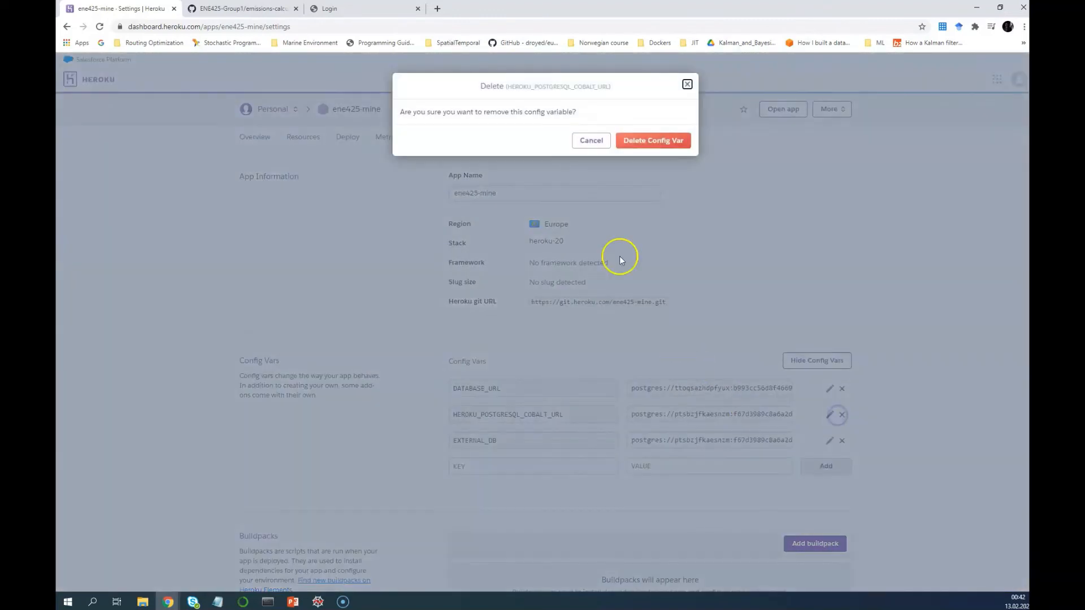
left_click(654, 142)
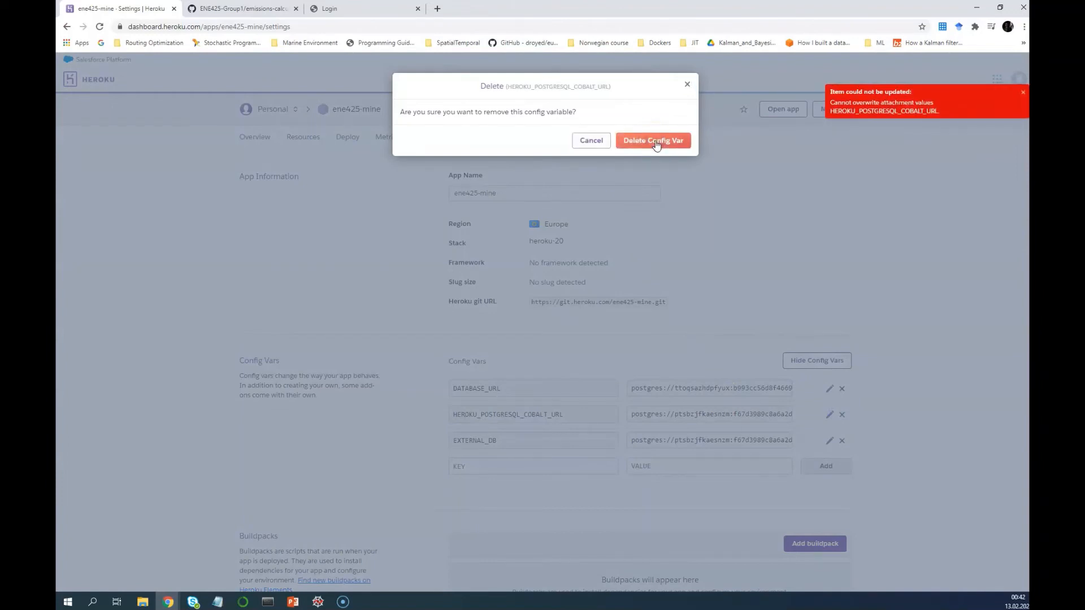
left_click(688, 85)
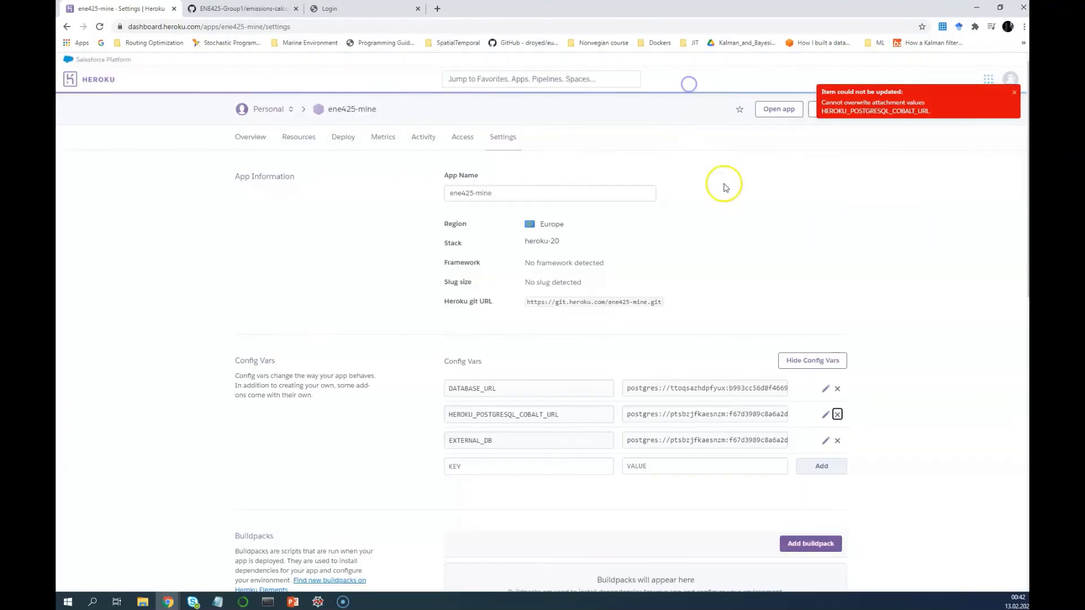
left_click(1015, 94)
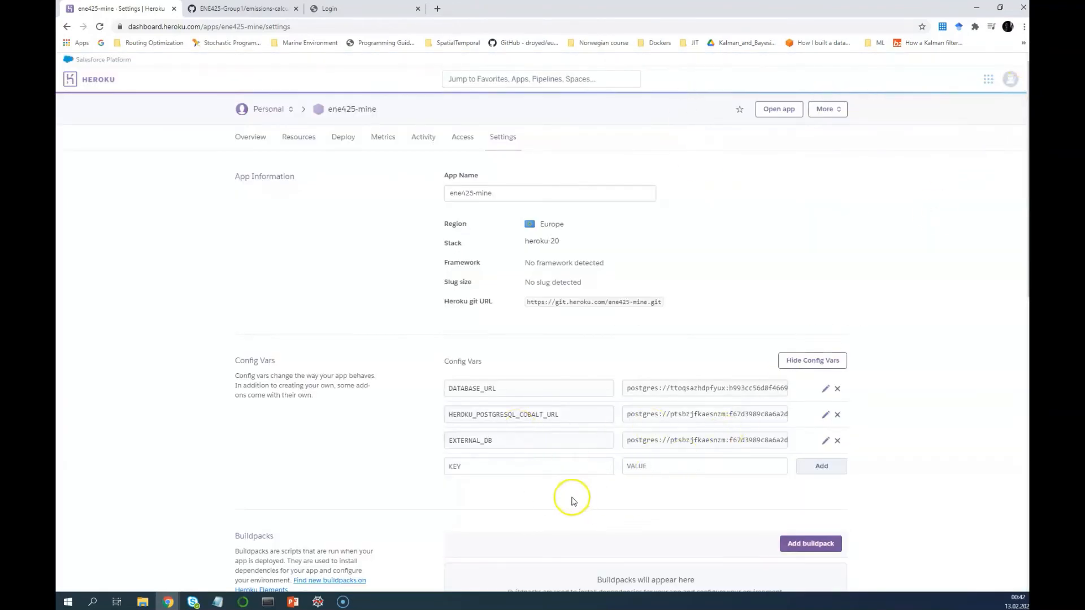
Add a GROUP_NAME config var set to admin
left_click(553, 473)
left_click(548, 509)
left_click(530, 474)
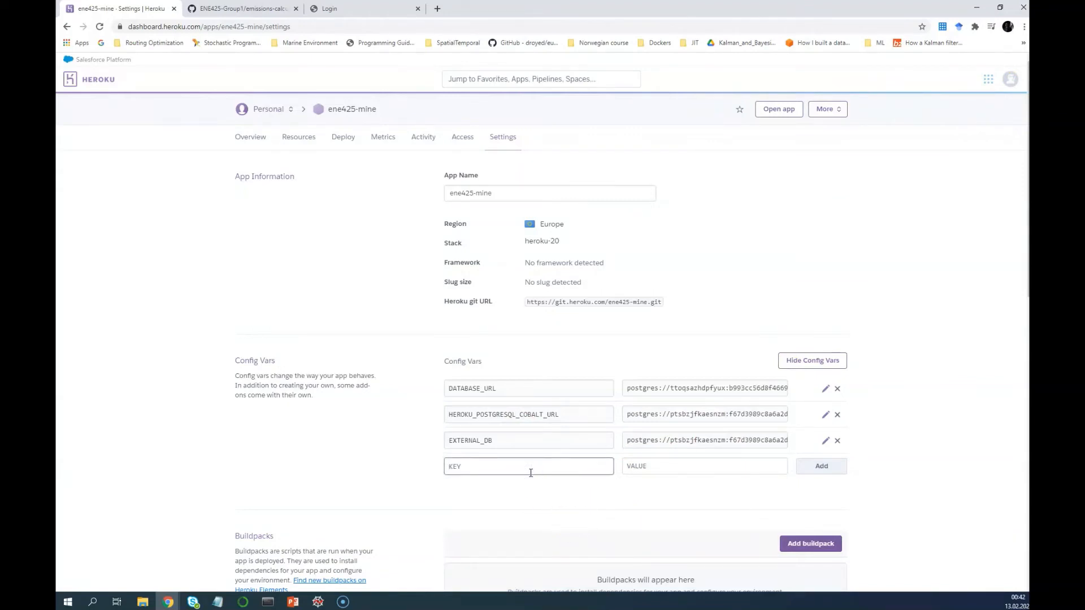
type("E")
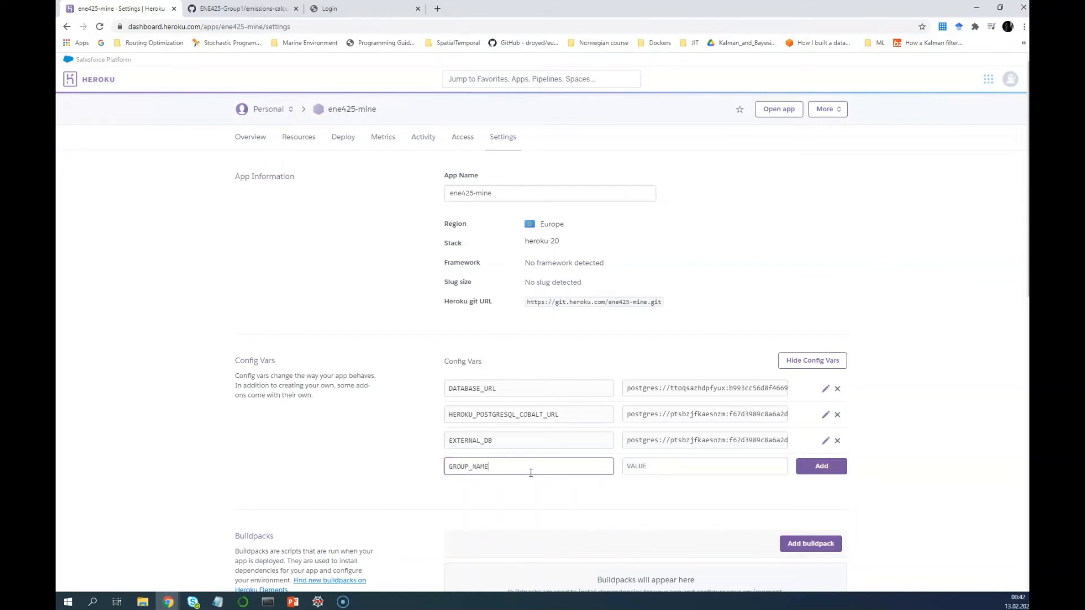
key("Tab")
type("a")
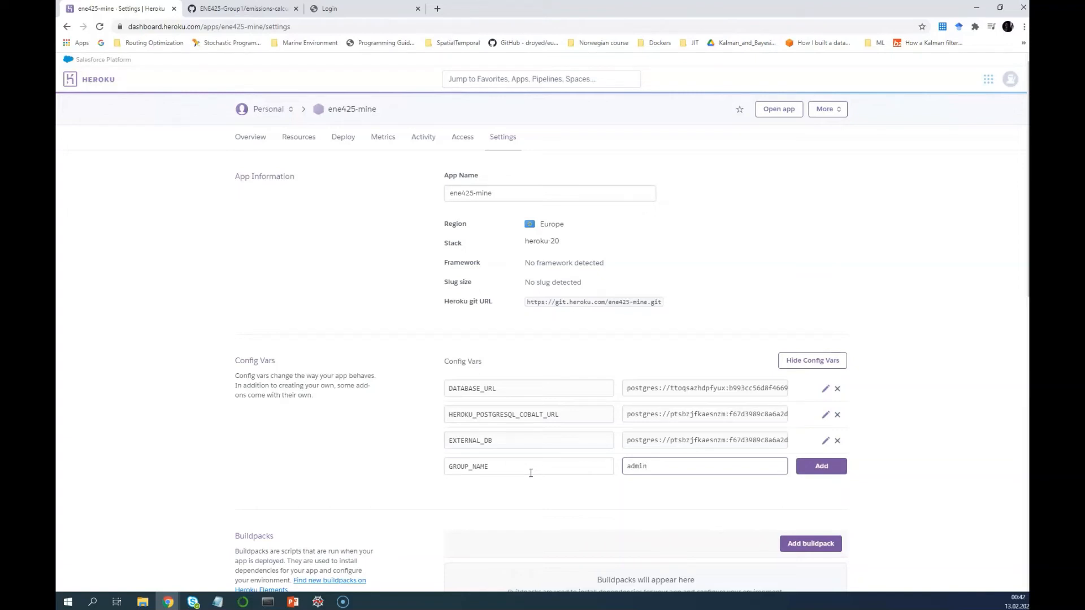
left_click(805, 467)
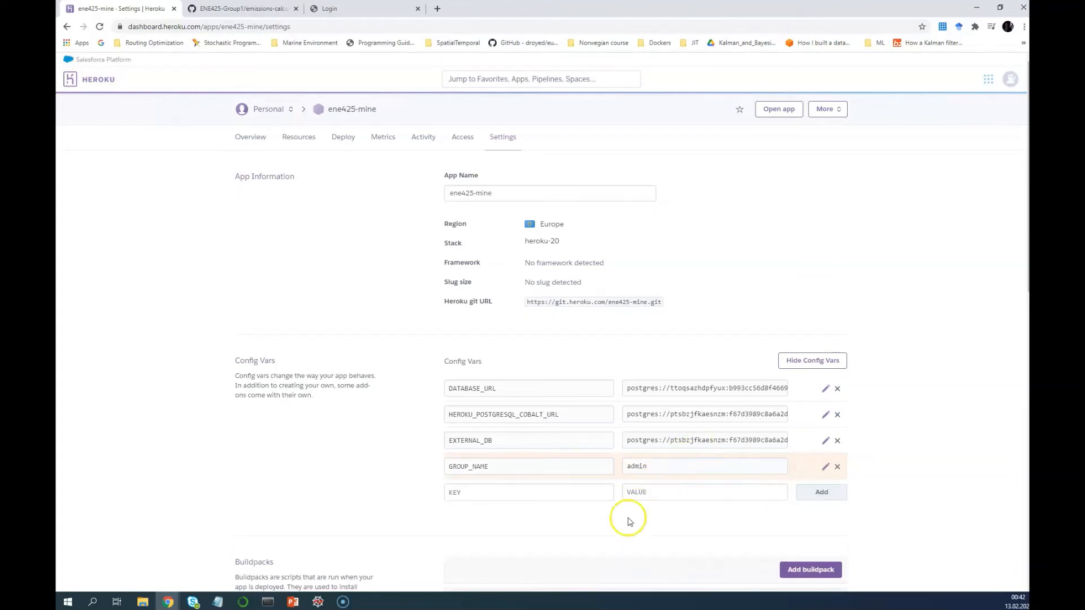
left_click(473, 521)
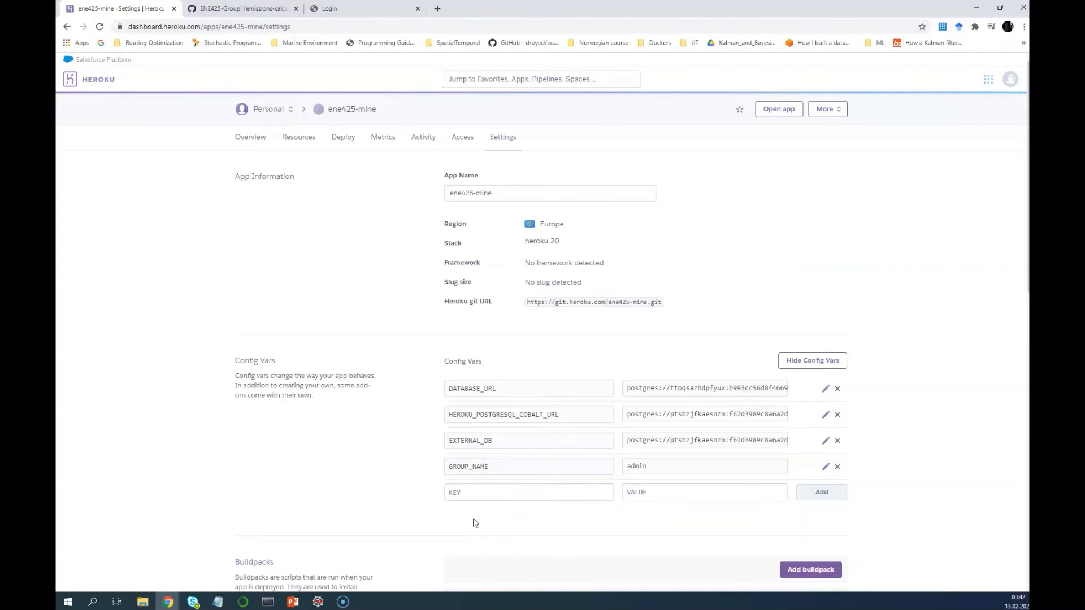
Choose GitHub deployment and search the personal account for emissions-calculator-group1
left_click(343, 137)
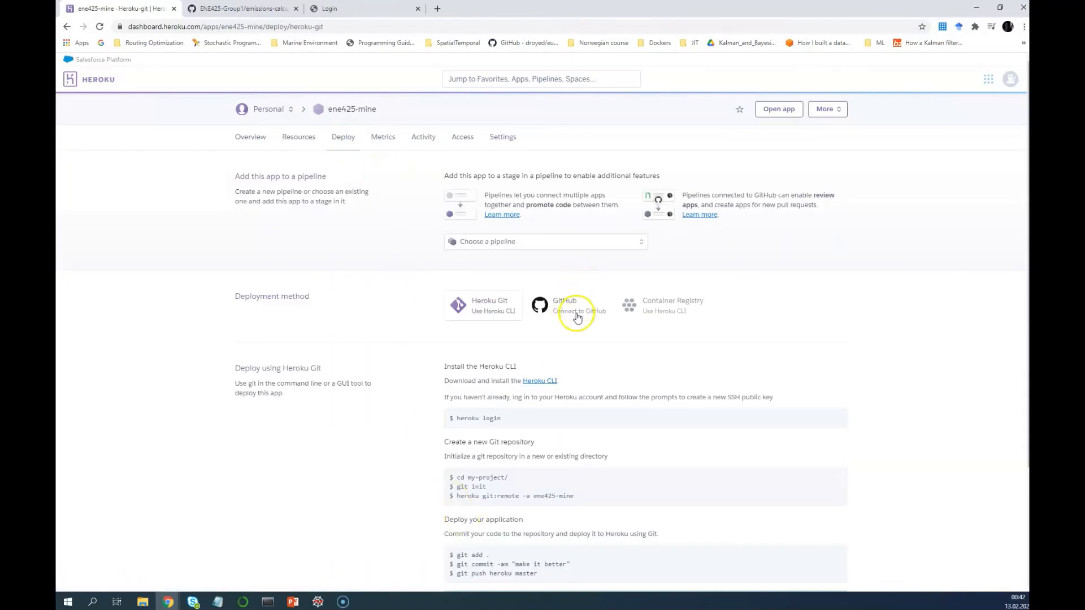
left_click(577, 314)
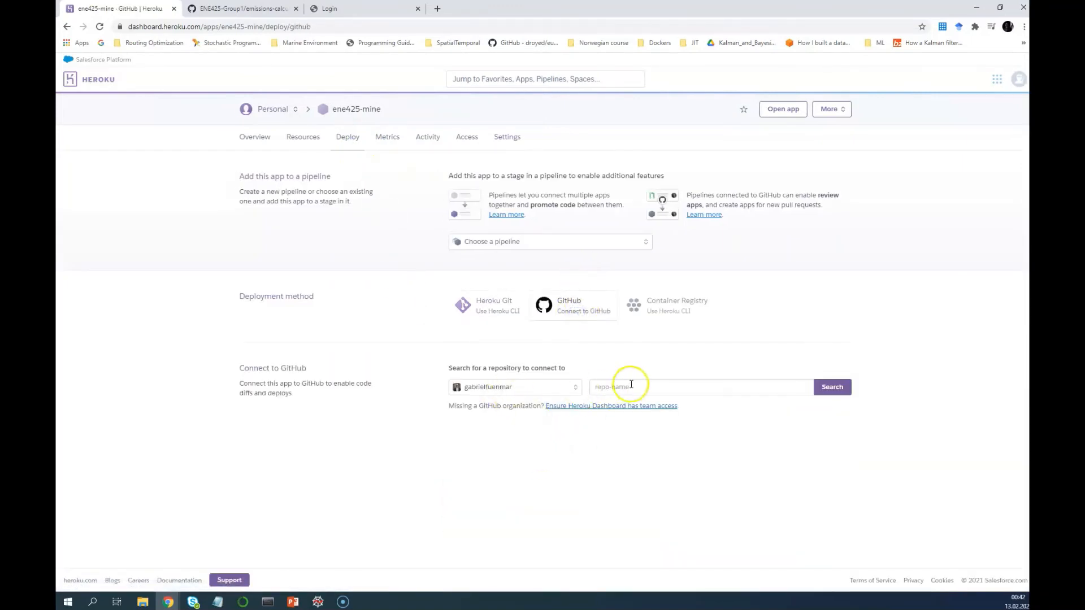
left_click(623, 386)
left_click(536, 387)
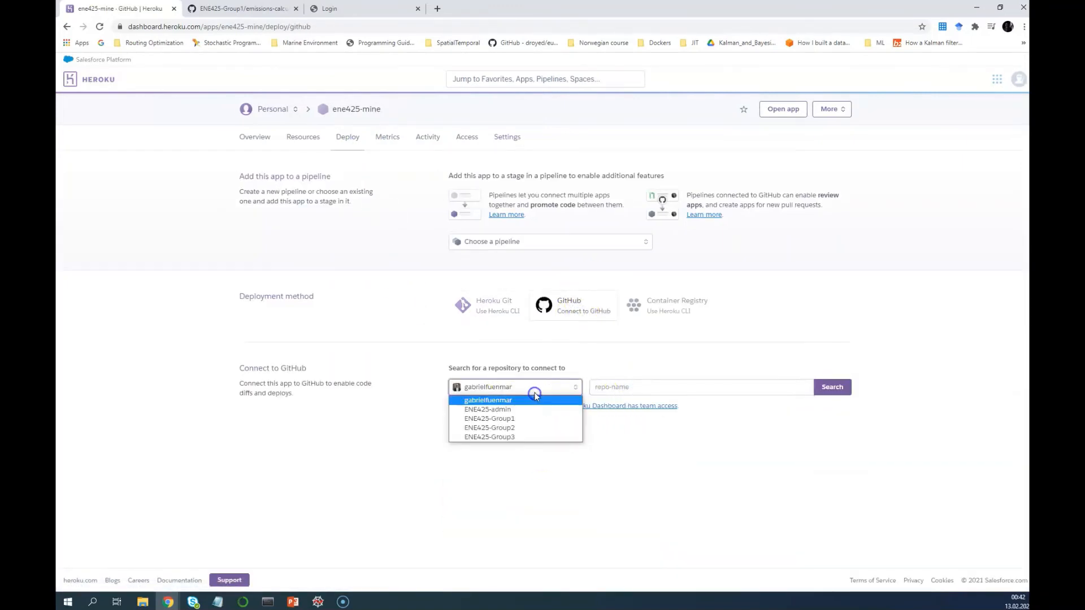
left_click(526, 419)
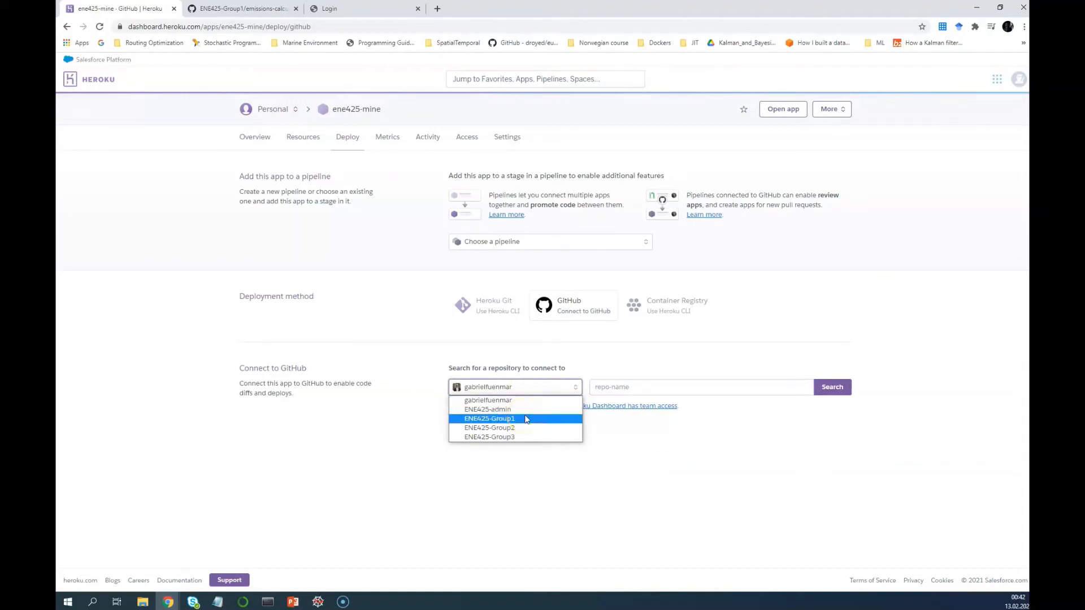
left_click(543, 405)
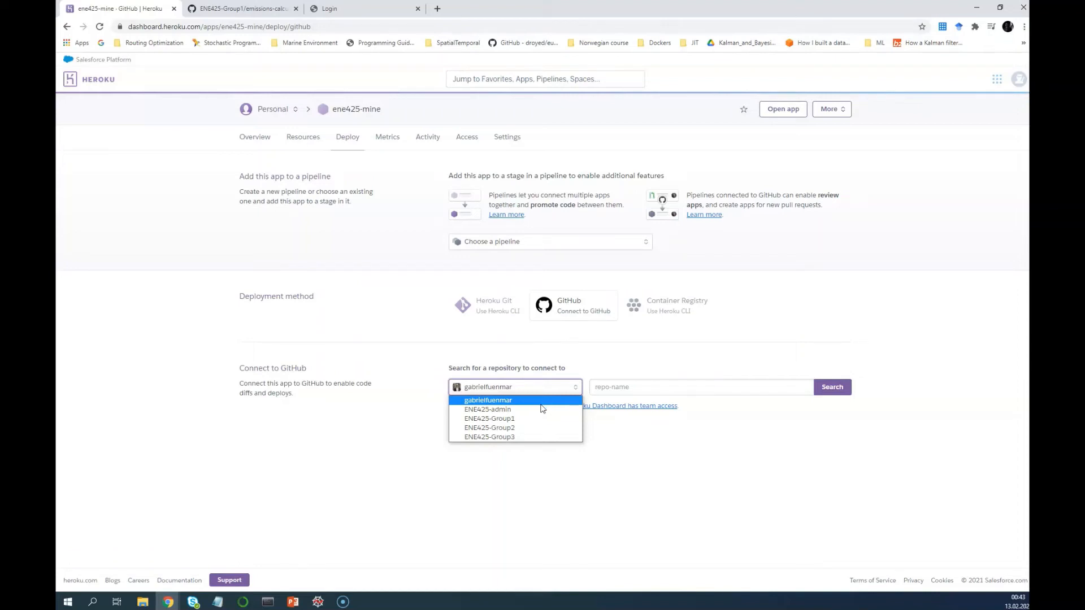
left_click(512, 400)
left_click(607, 390)
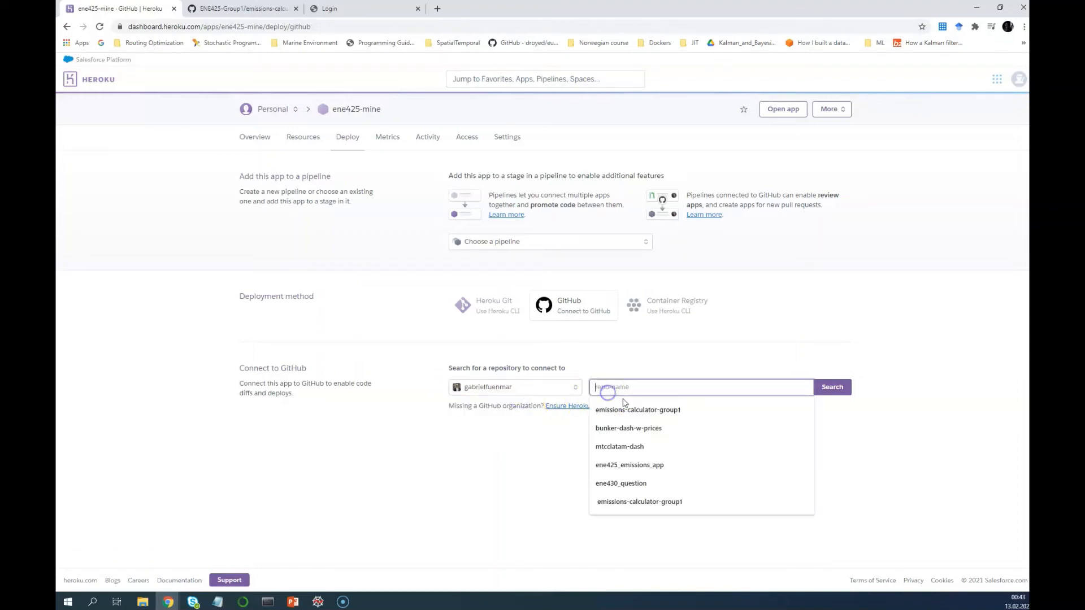
left_click(628, 410)
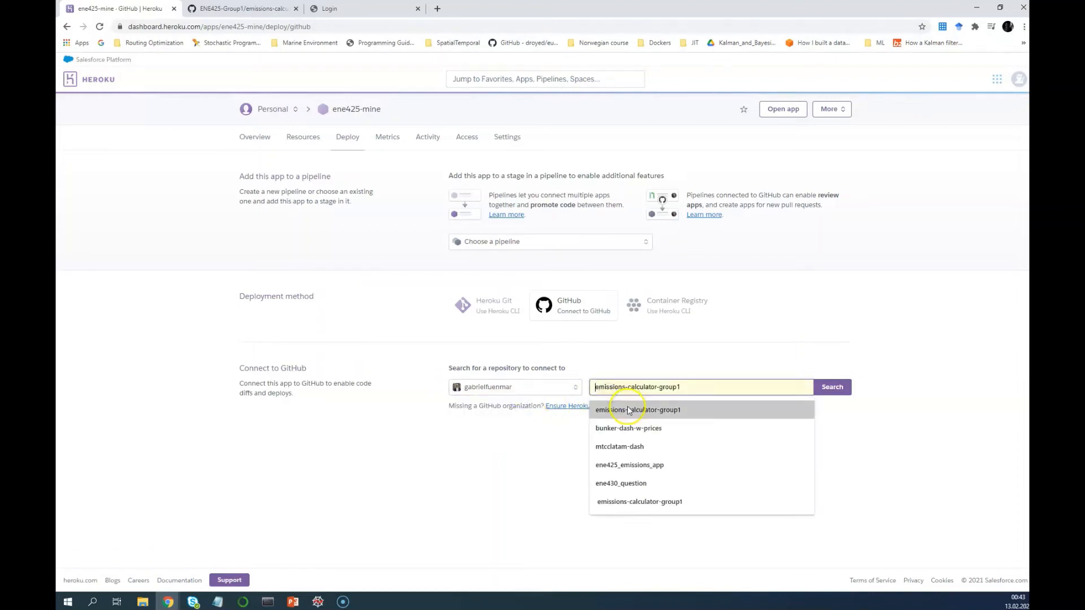
left_click(842, 395)
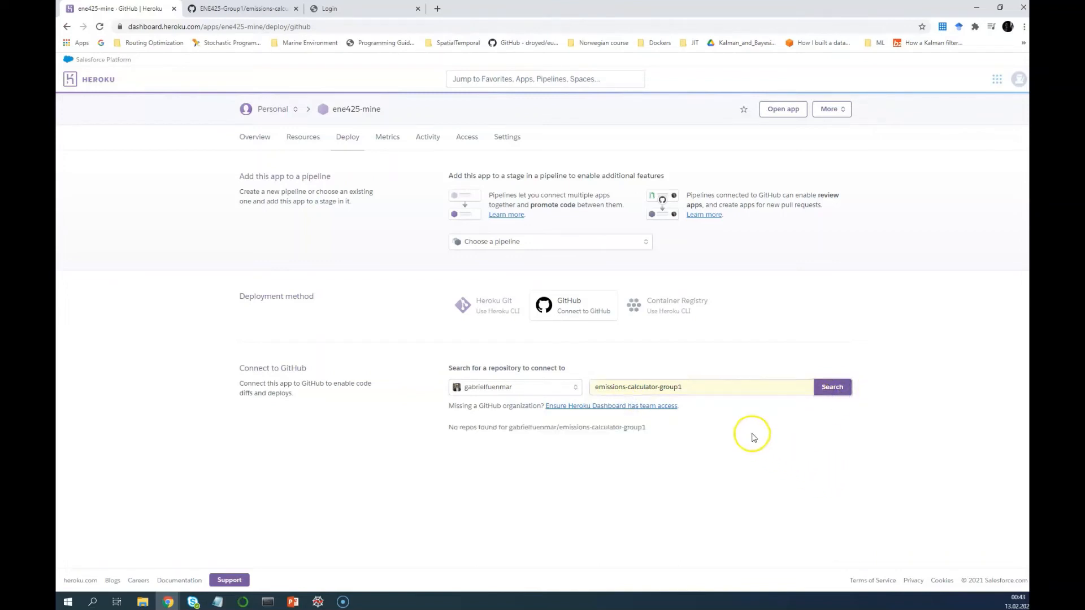
Search with the shortened repository name, switching owner between the personal account and ENE425-Group1
left_click(729, 387)
left_click_drag(729, 387, 657, 387)
key("BackSpace")
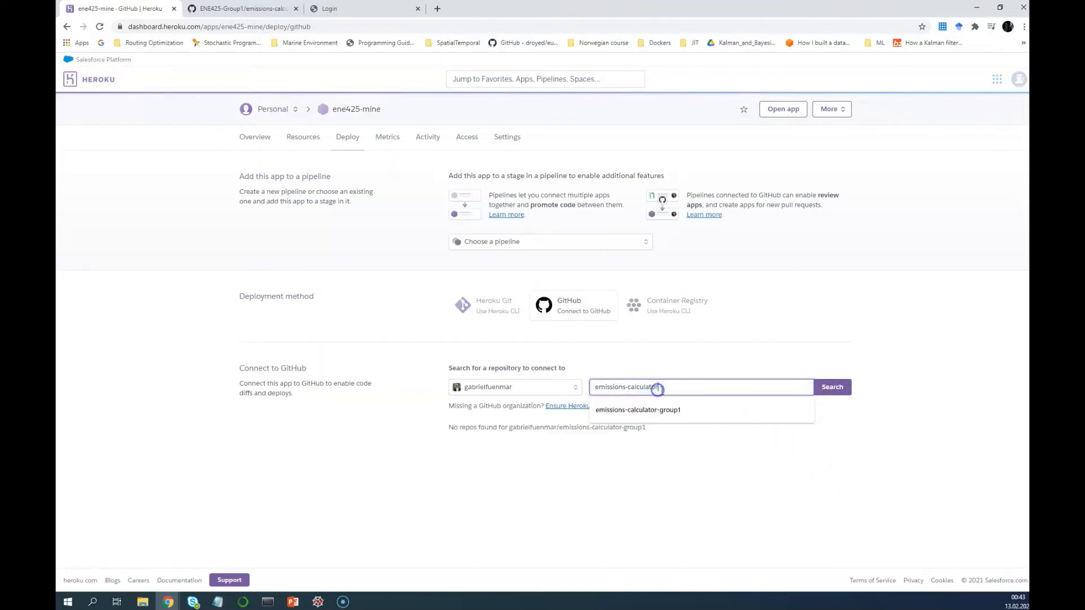
key("BackSpace")
left_click(821, 389)
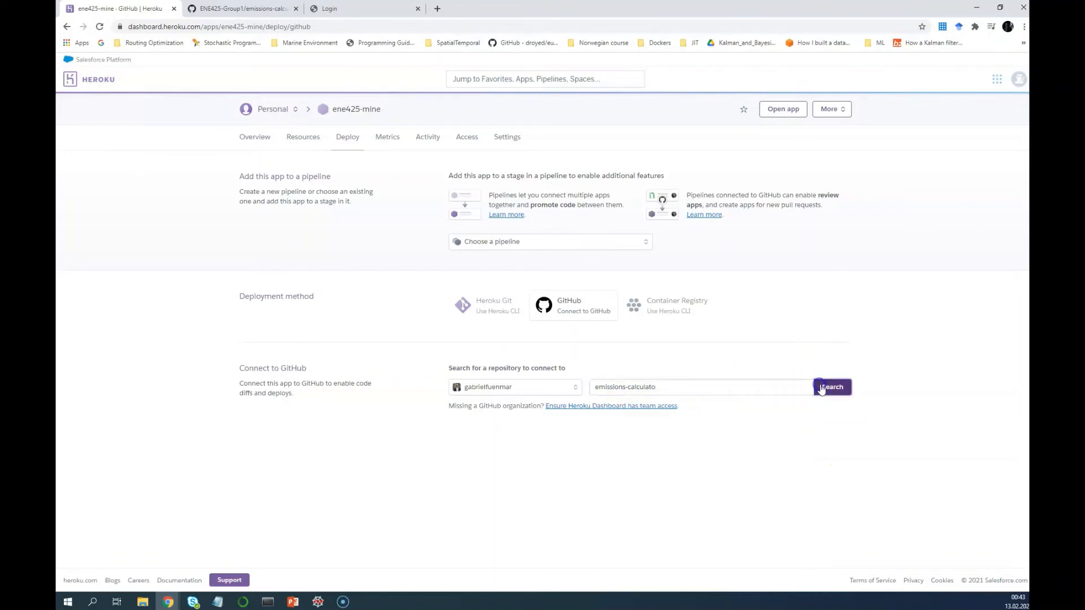
left_click(554, 388)
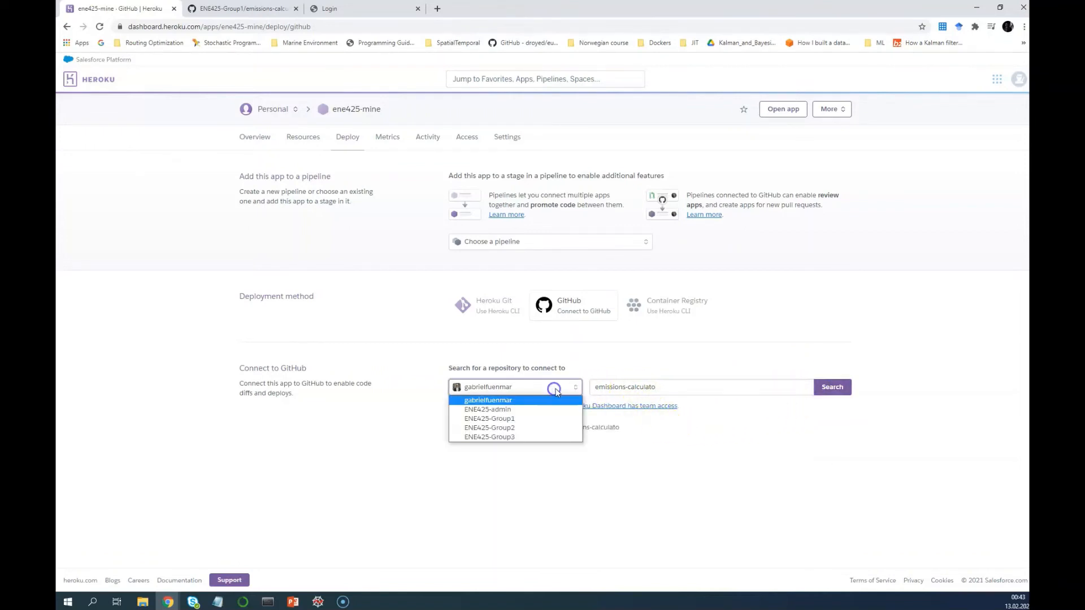
left_click(534, 402)
left_click(696, 390)
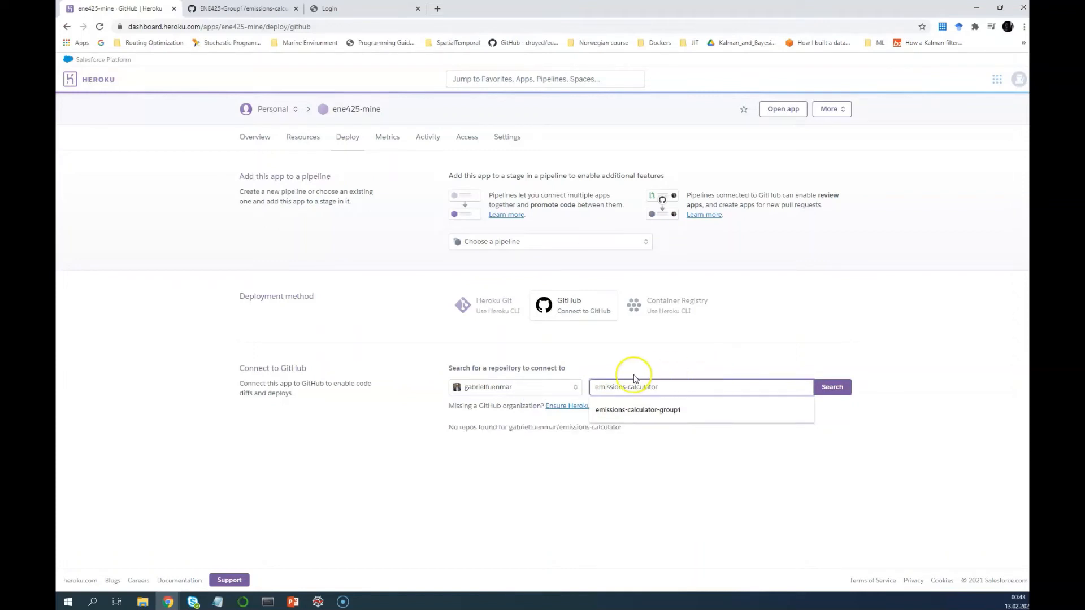
left_click(538, 386)
left_click(523, 418)
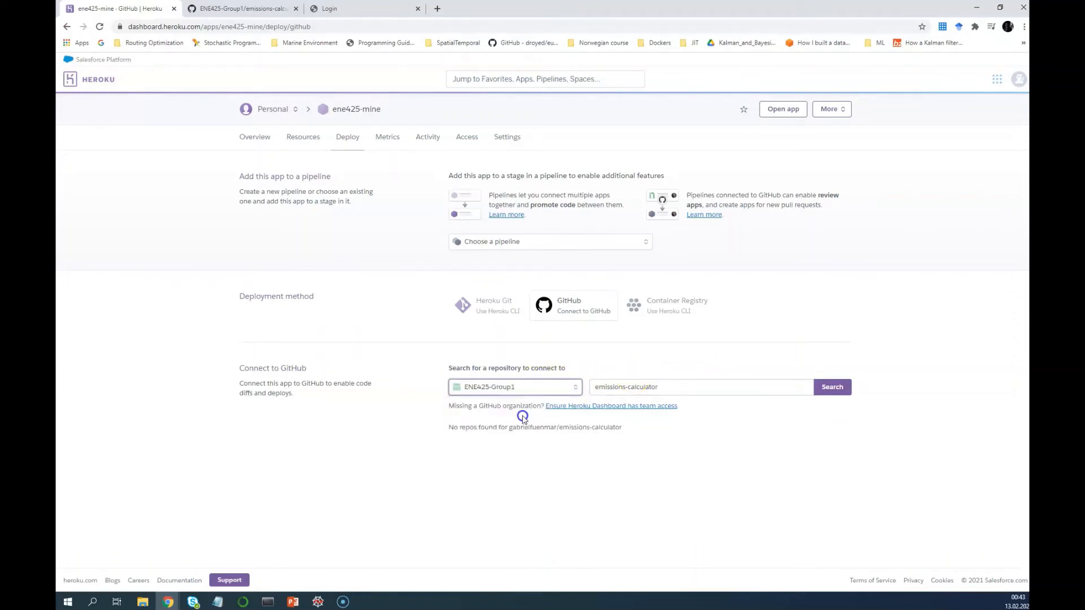
left_click(679, 386)
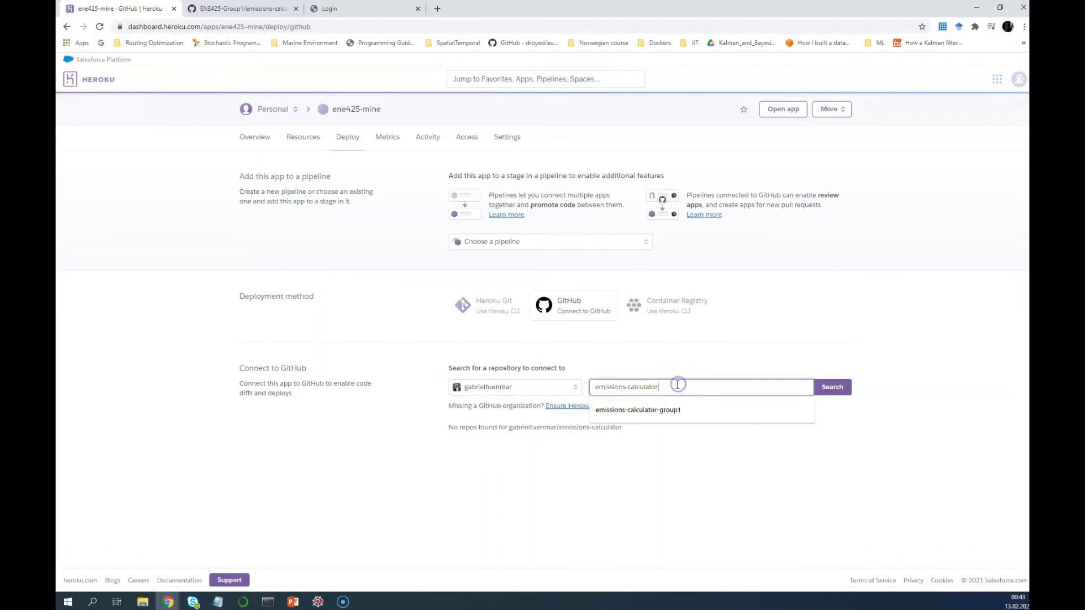
left_click(243, 9)
Open the personal ene425_emissions_app repository and select its name in the page address
left_click(90, 104)
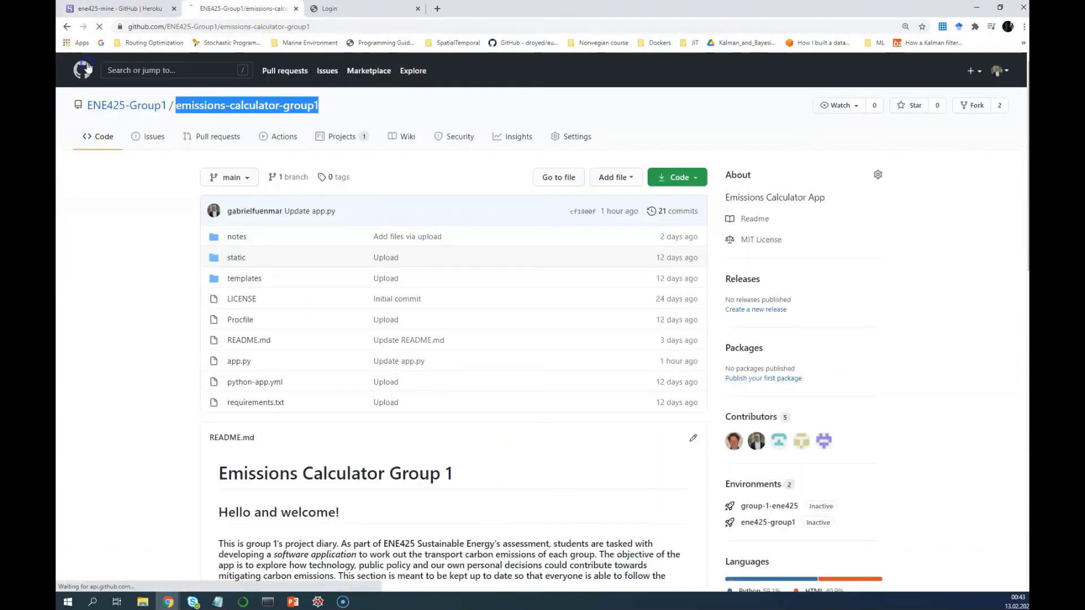
left_click(147, 111)
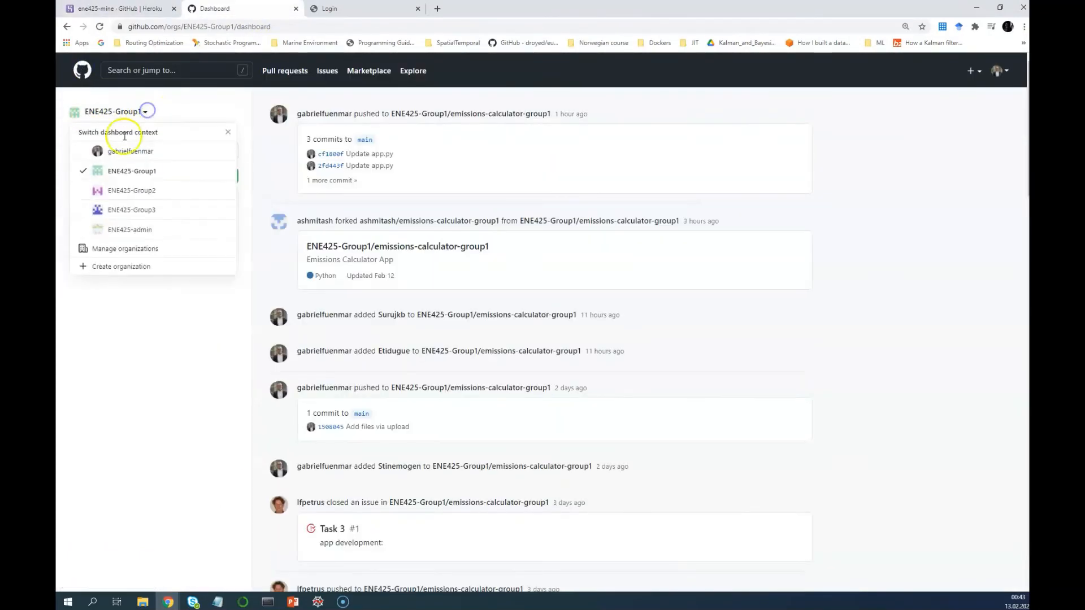
left_click(121, 152)
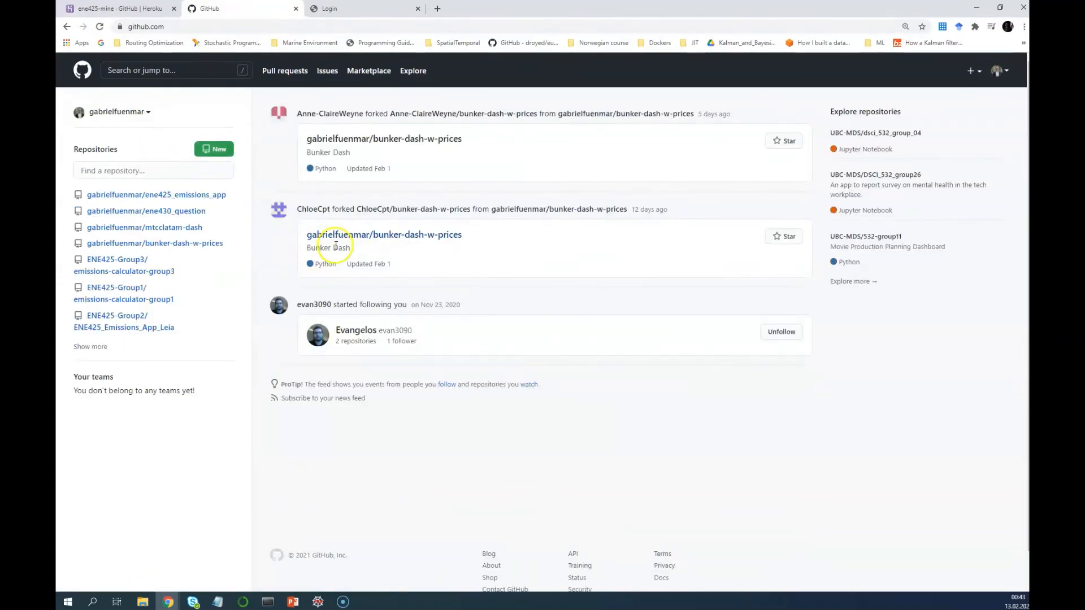
left_click(148, 195)
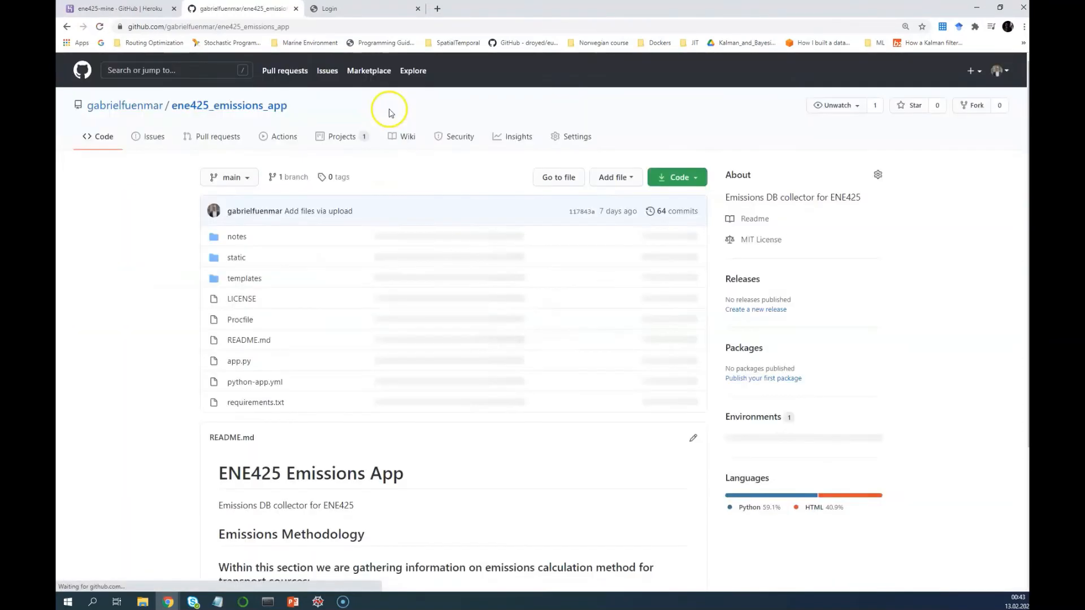
left_click_drag(343, 32, 211, 27)
key("ctrl+c")
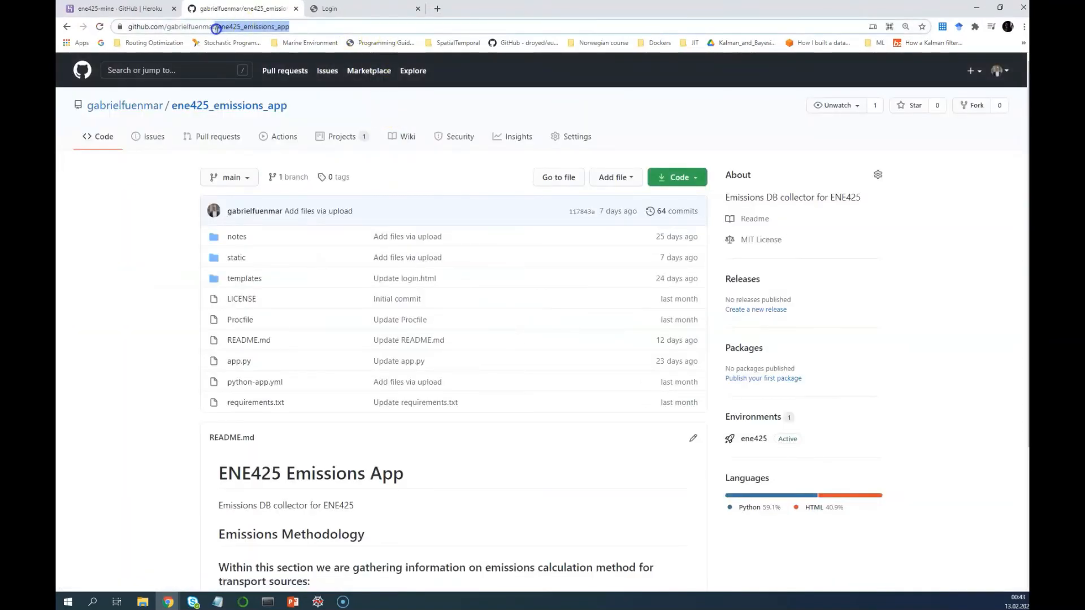
Search for the pasted ene425_emissions_app repository and connect it to ene425-mine
left_click(119, 9)
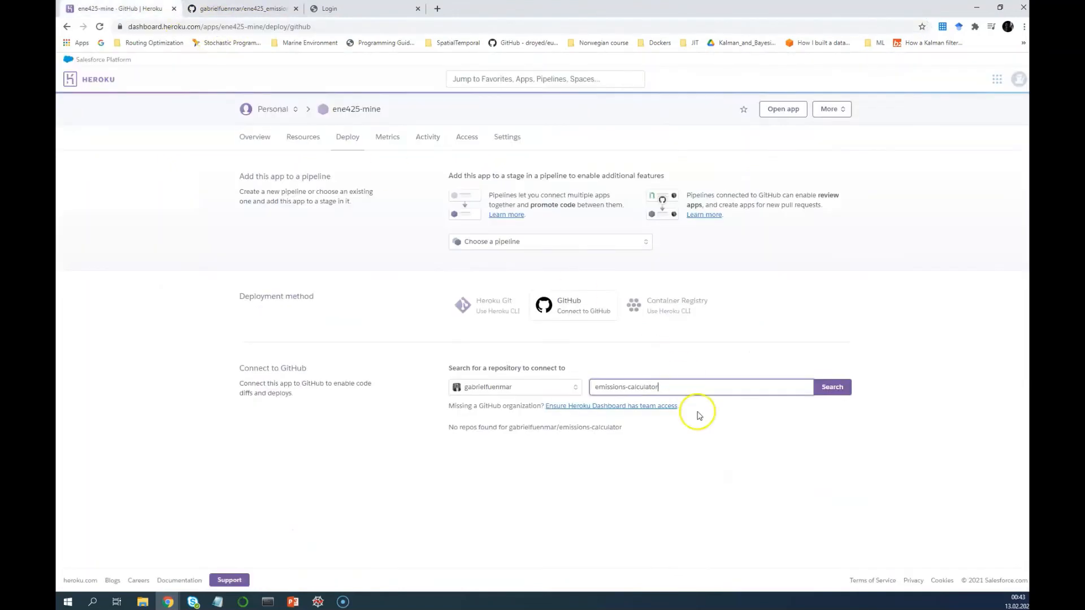
triple_click(656, 388)
key("ctrl+v")
left_click(825, 389)
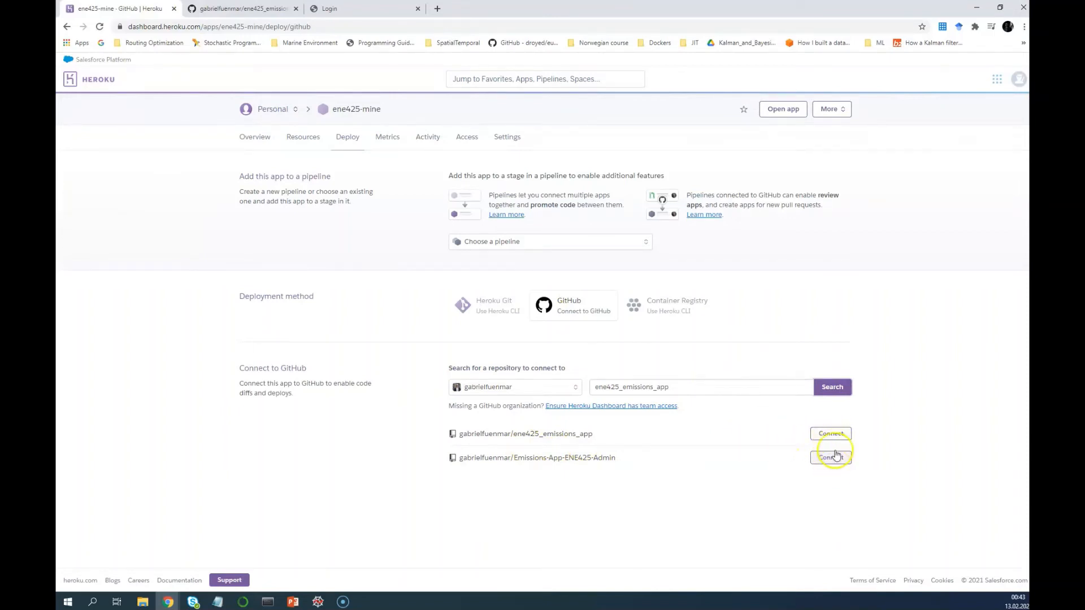
left_click(830, 434)
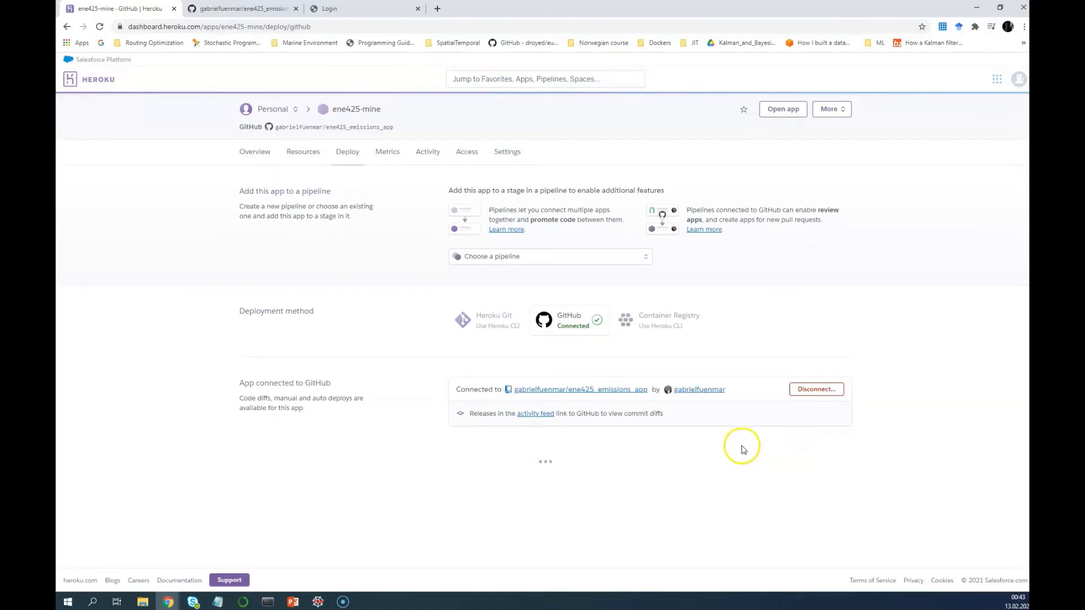
Enable automatic deploys from main and deploy the main branch now
scroll(742, 441, "down", 3)
left_click(470, 428)
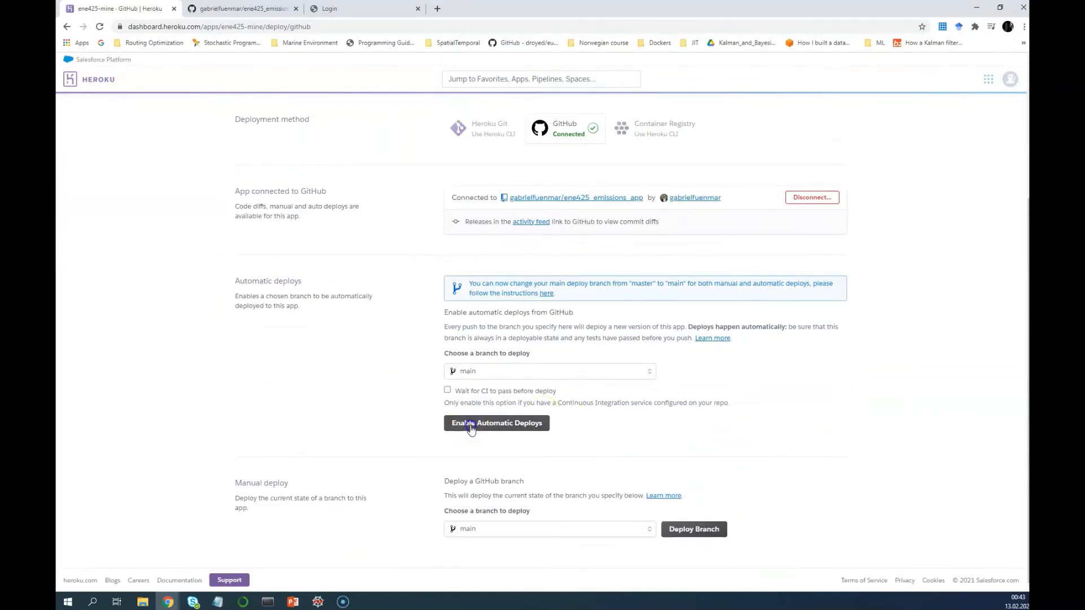
left_click(702, 531)
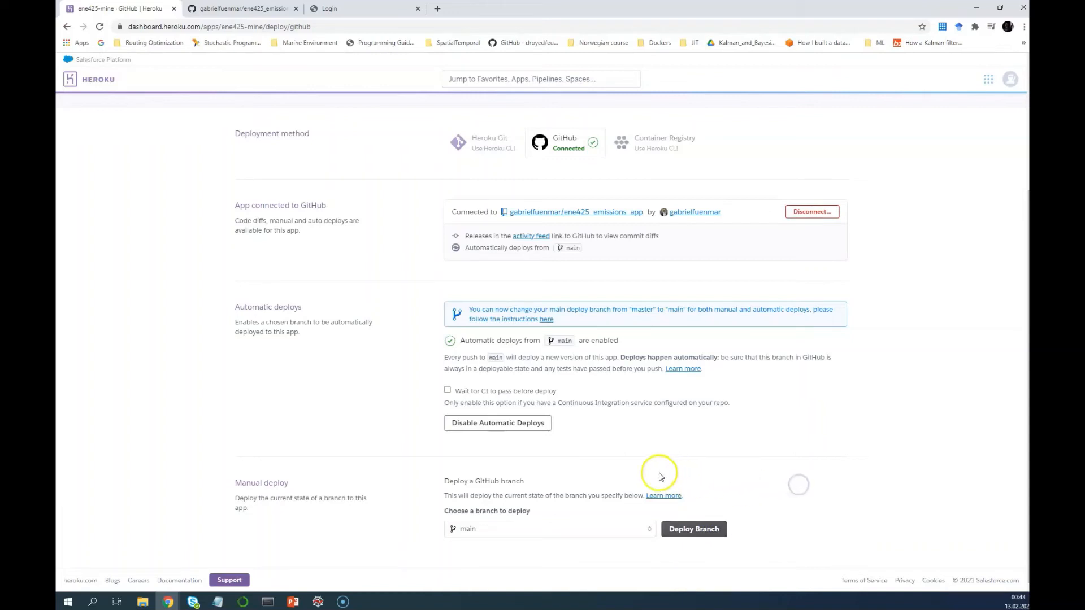
scroll(846, 470, "up", 3)
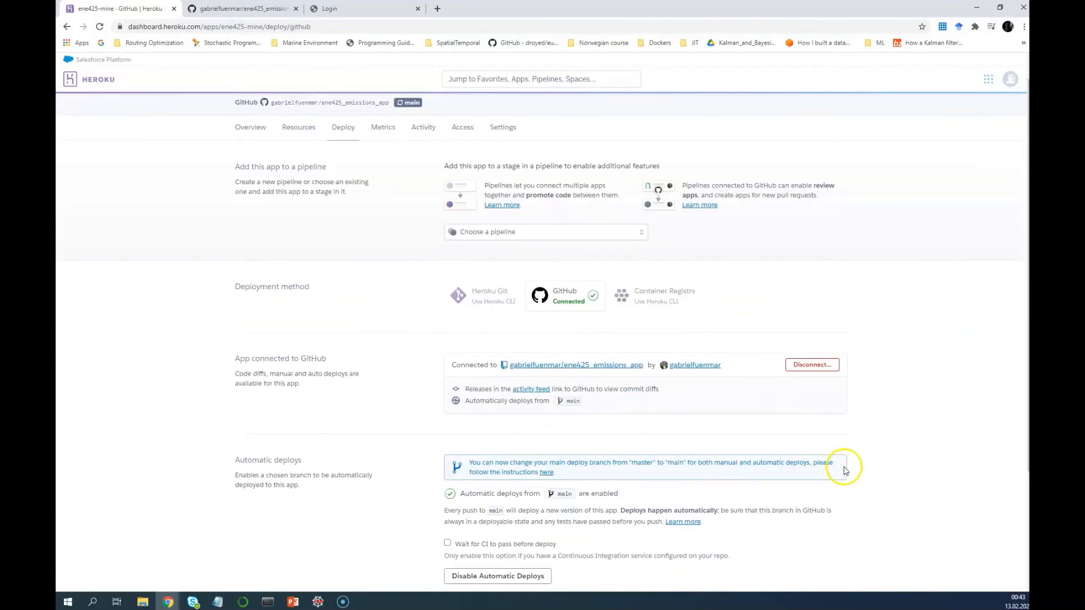
scroll(846, 471, "up", 1)
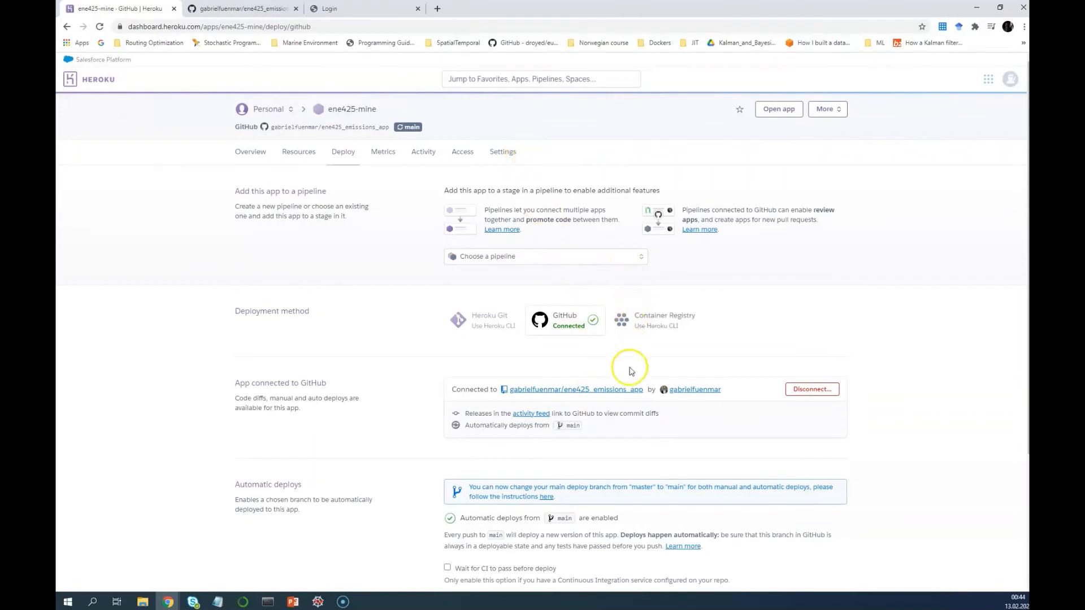
scroll(675, 539, "down", 3)
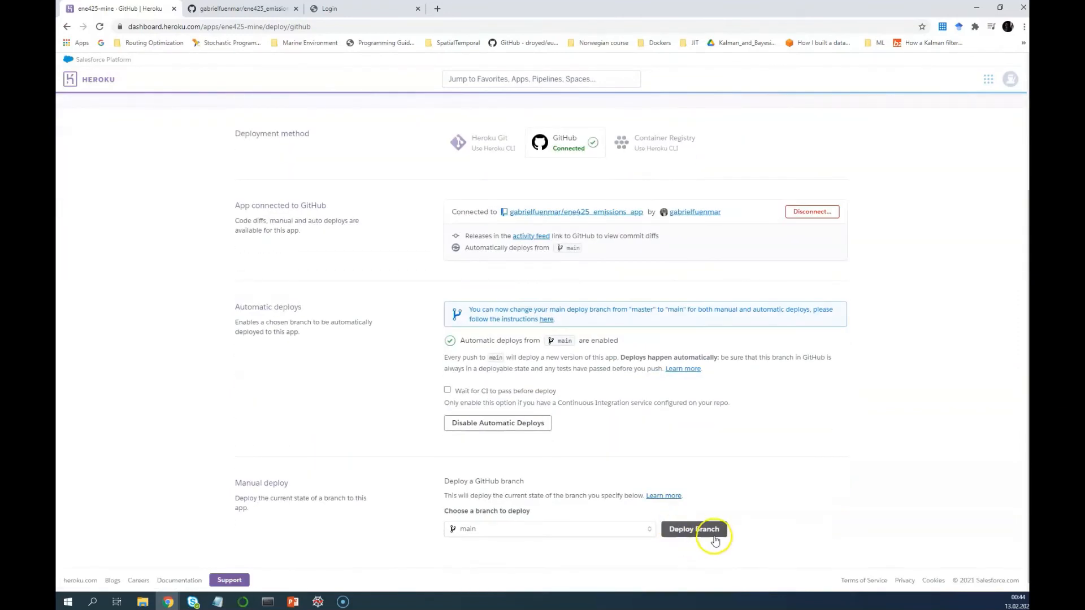
left_click(708, 530)
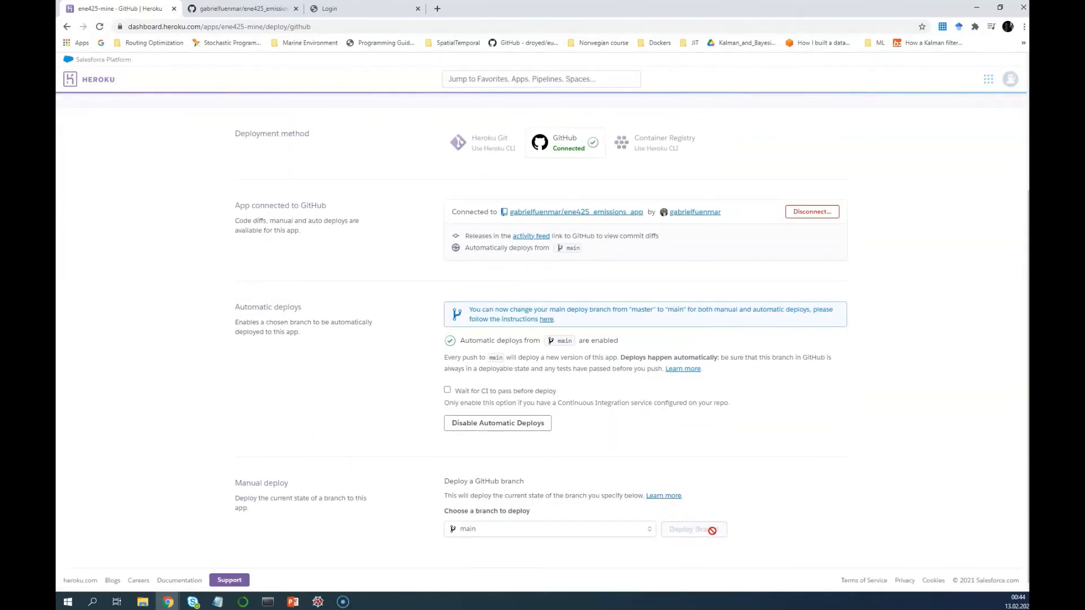
scroll(712, 531, "up", 3)
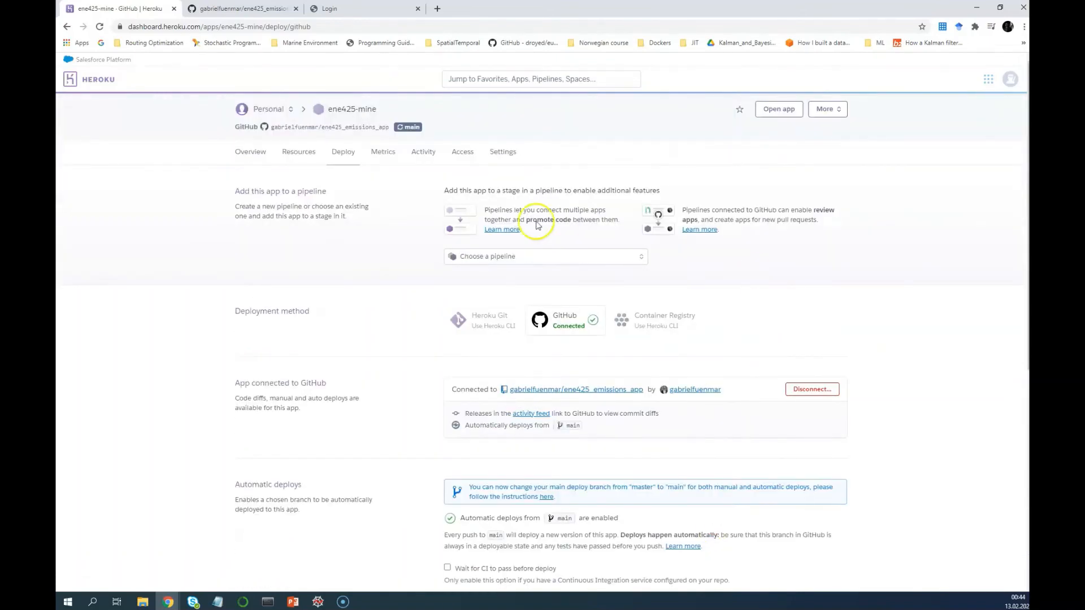
left_click(510, 151)
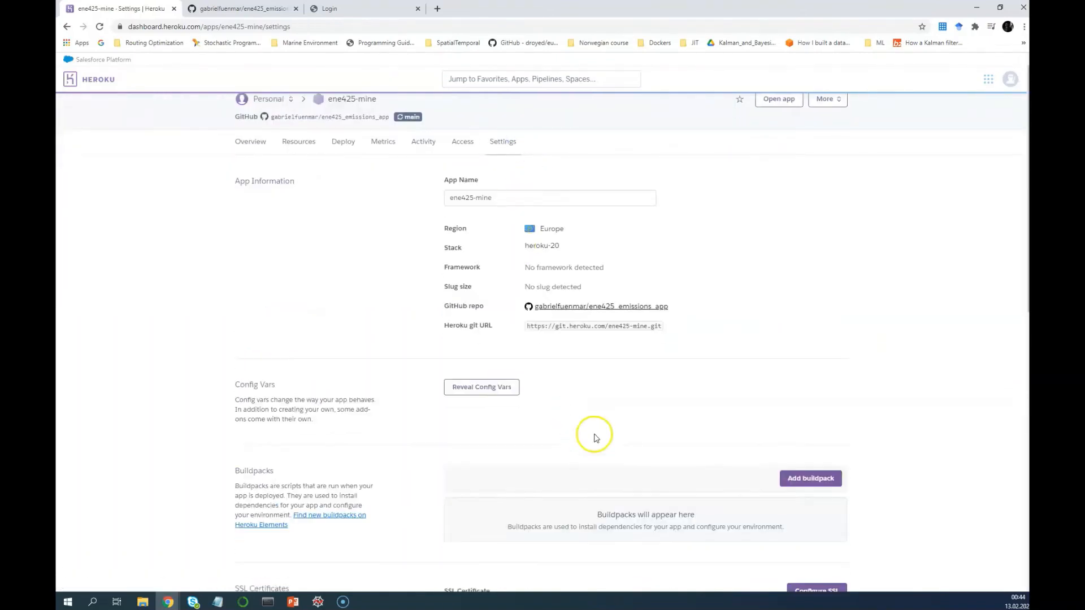
Delete the ene425-mine app, confirming by pasting its name
scroll(594, 435, "down", 10)
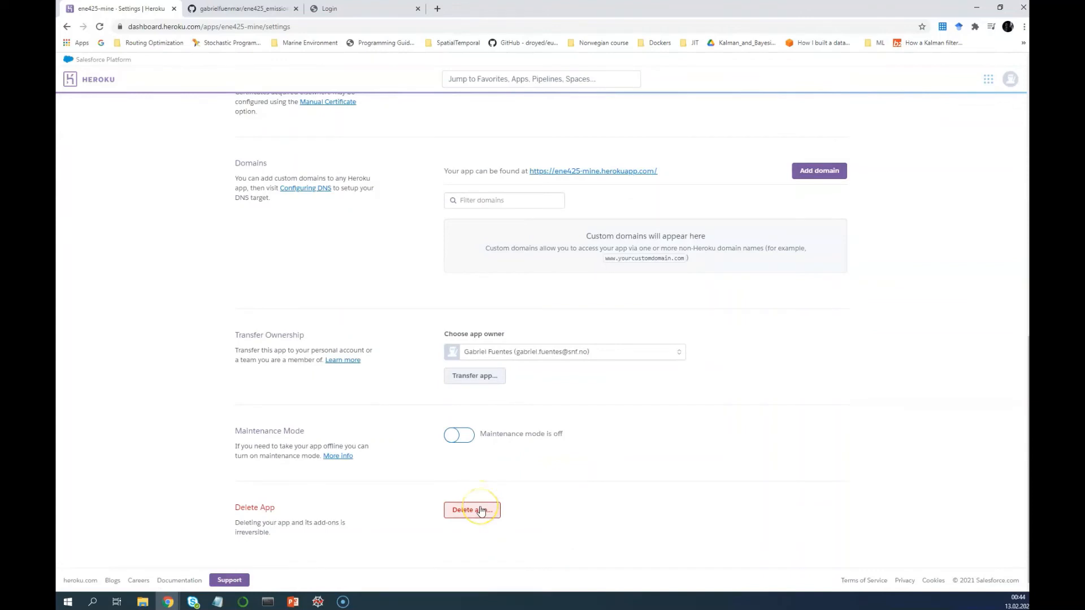
left_click(480, 511)
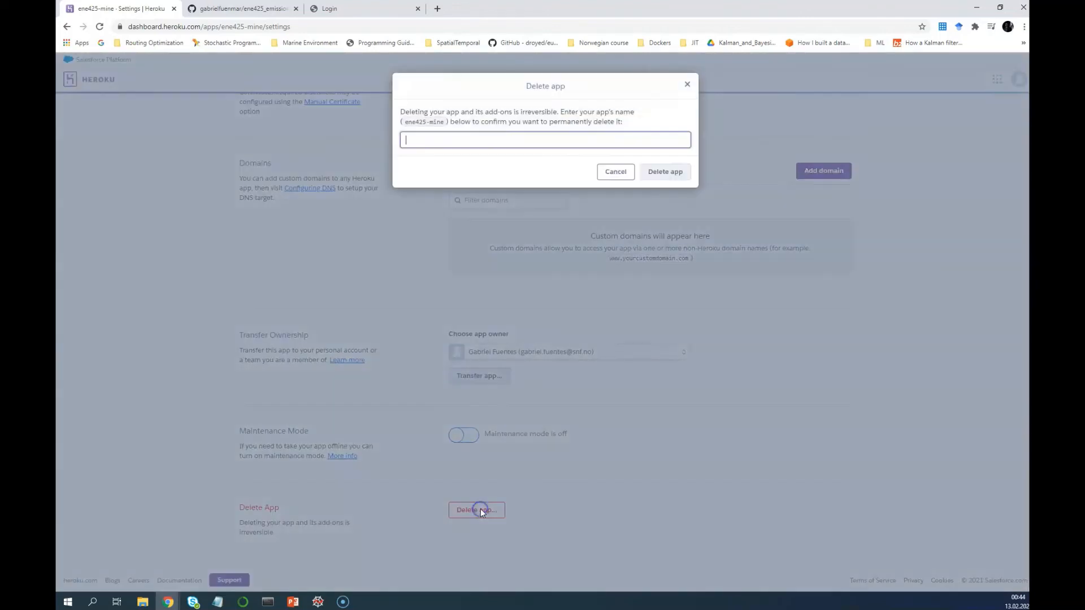
left_click(440, 122)
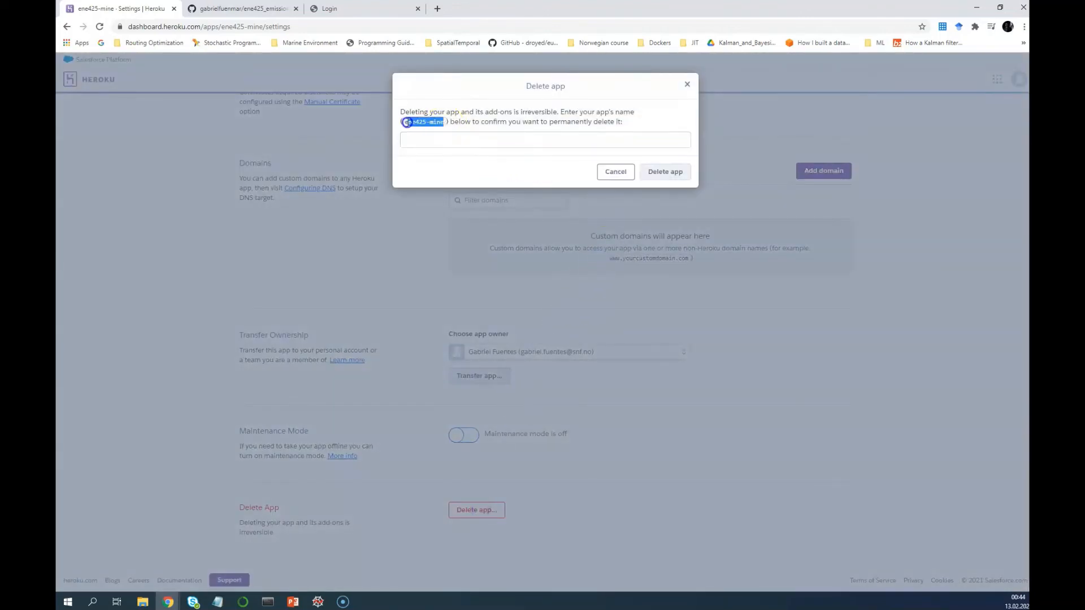
left_click_drag(405, 122, 401, 122)
key("ctrl+c")
left_click(426, 143)
key("ctrl+v")
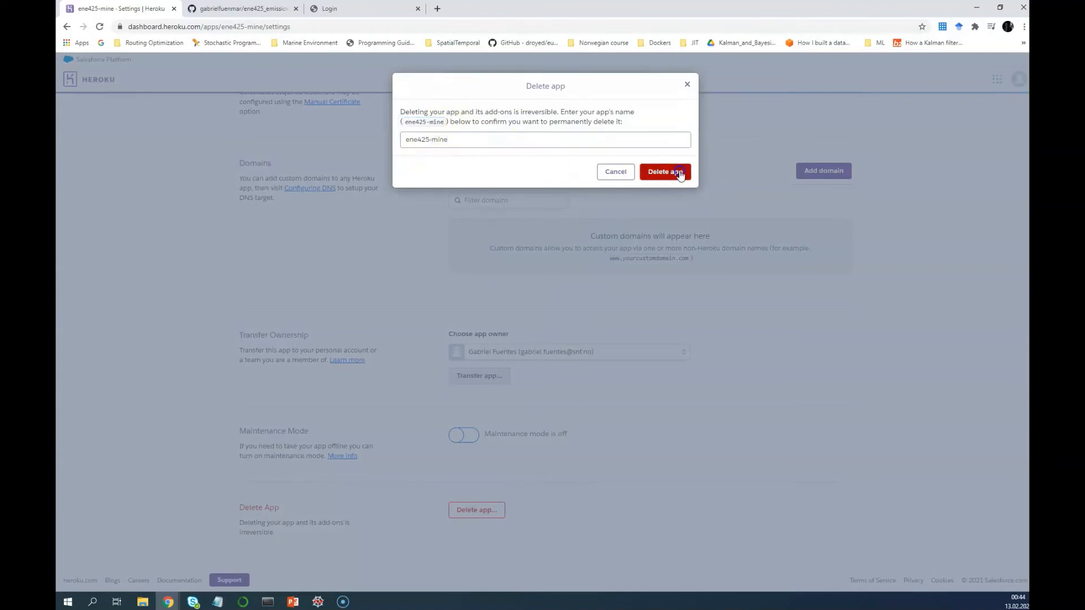
left_click(661, 170)
left_click(612, 314)
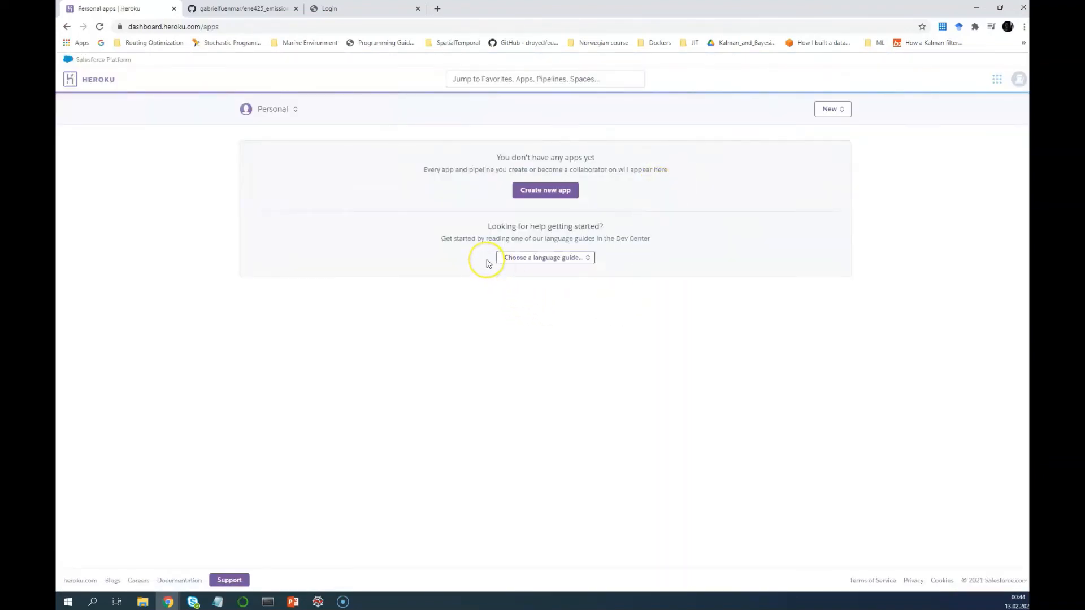
Sign out and log back in with the saved account credentials
left_click(1018, 79)
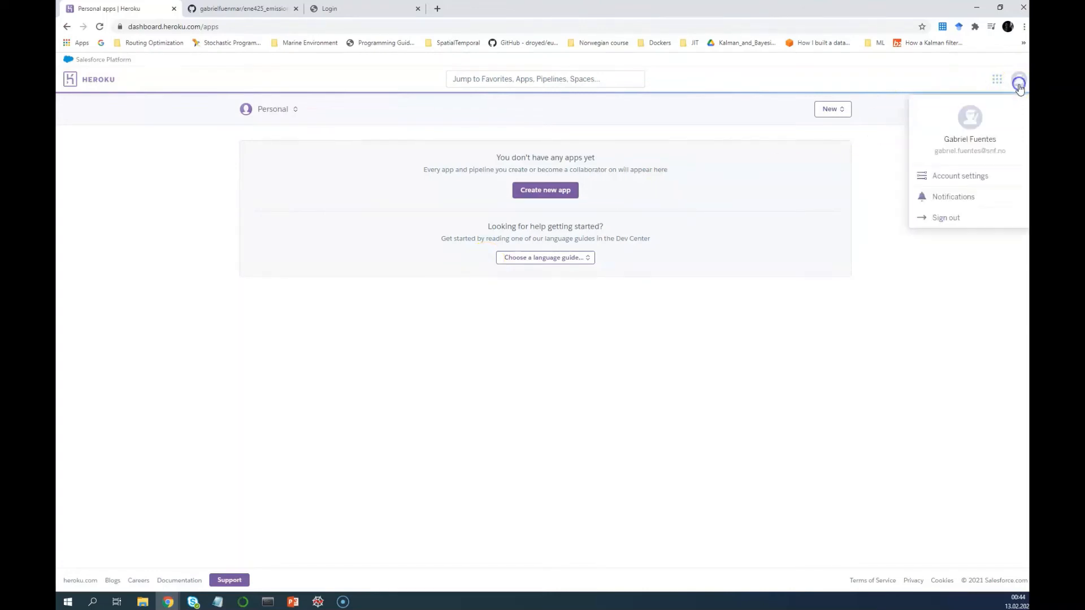
left_click(953, 219)
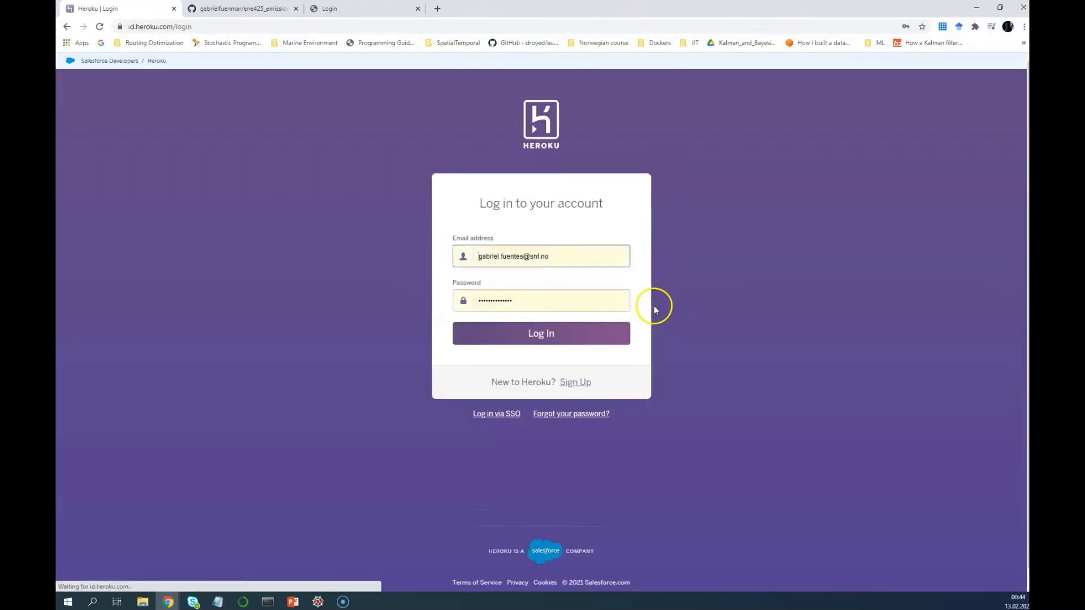
left_click(552, 257)
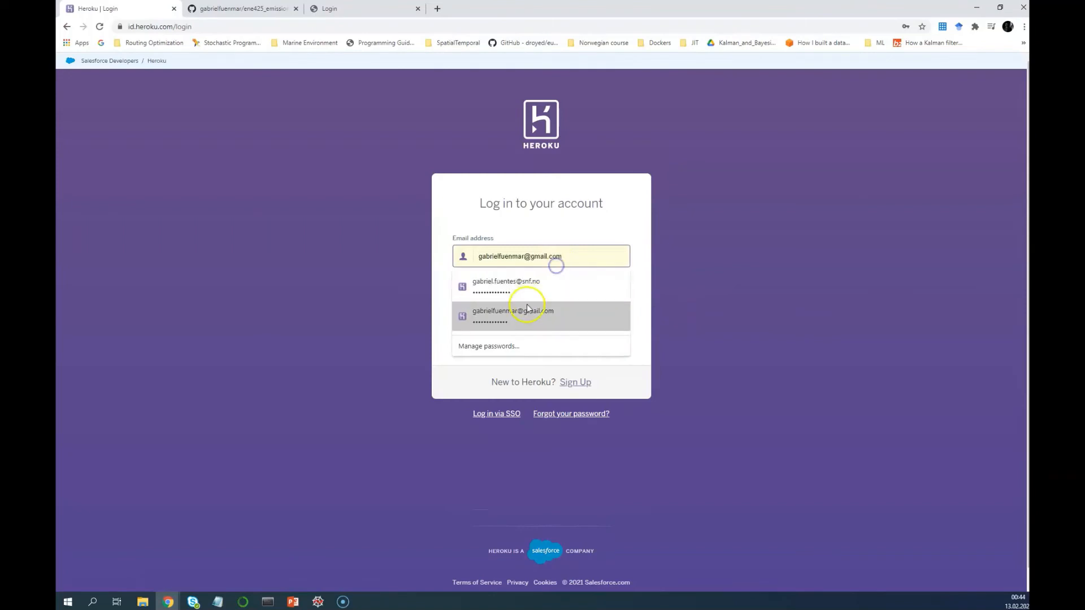
left_click(526, 310)
left_click(533, 301)
left_click(514, 357)
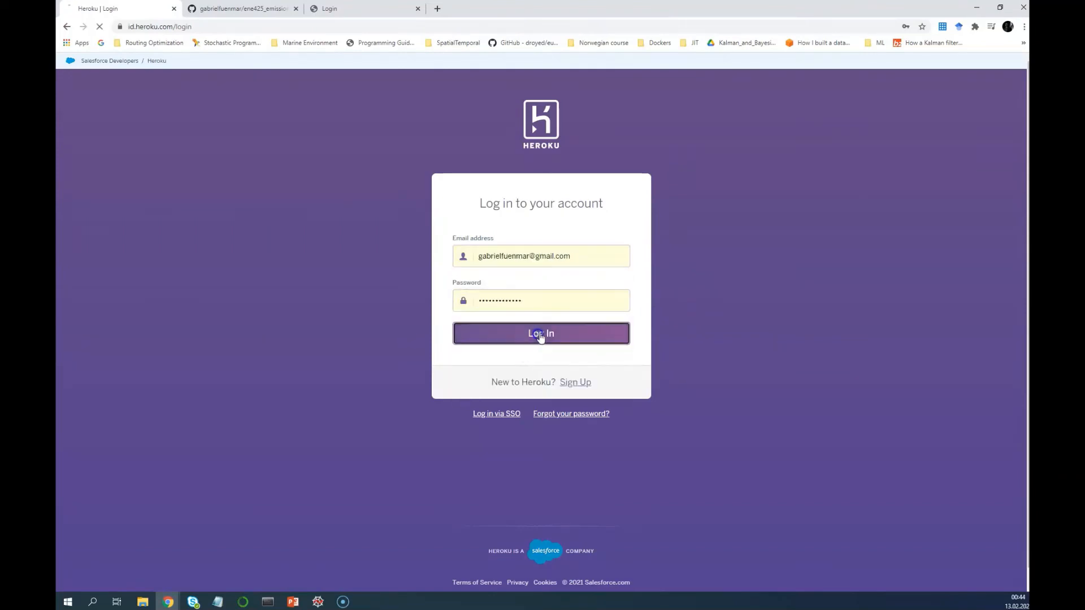
left_click(559, 327)
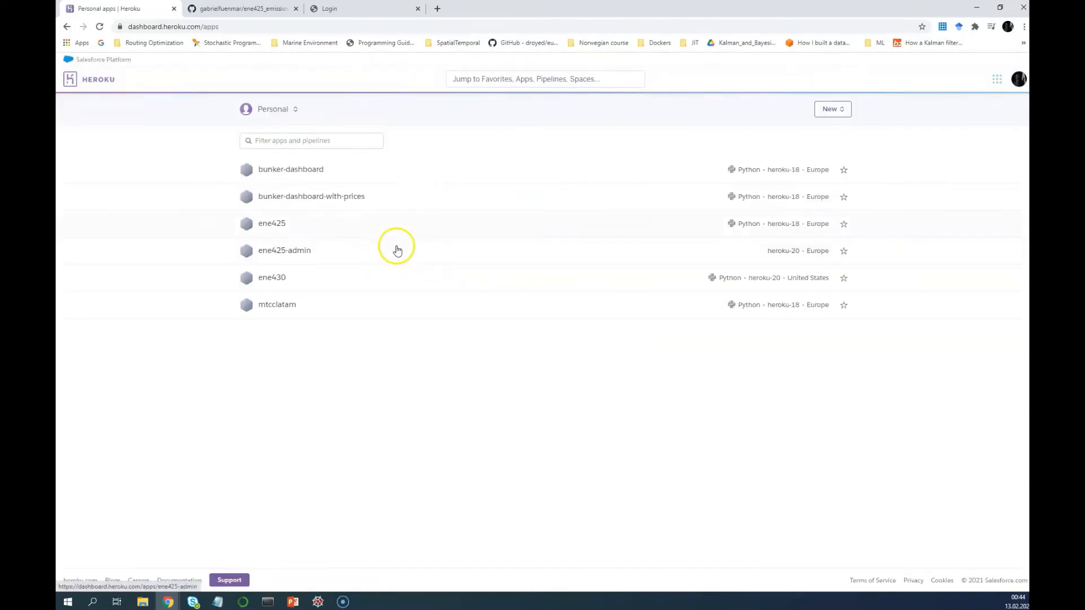
Change ene425's web dyno to the Standard 1X tier, costing $25.00 per month
left_click(282, 227)
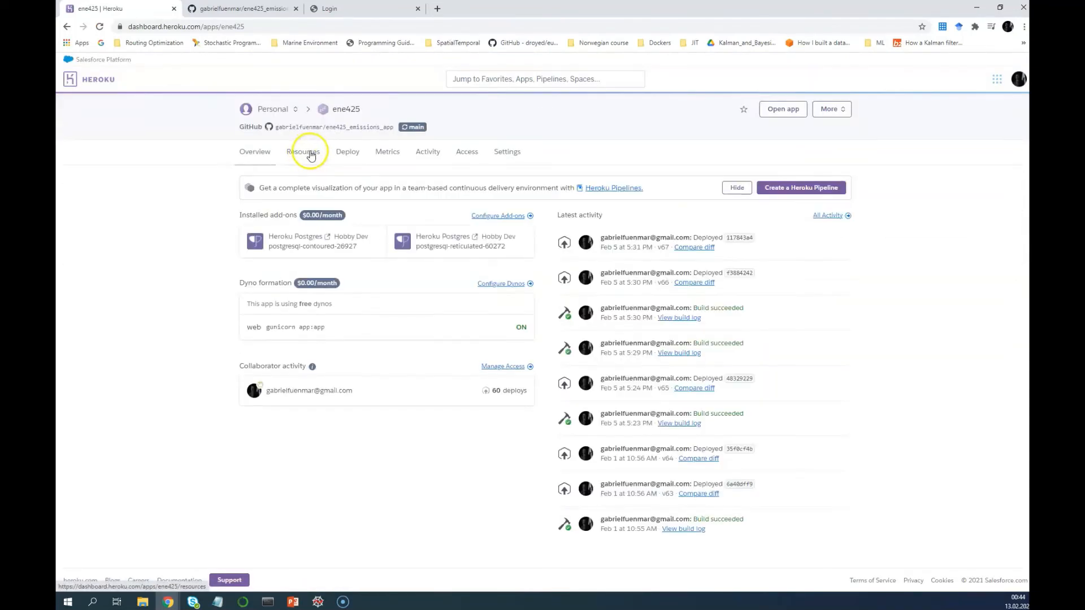
left_click(310, 155)
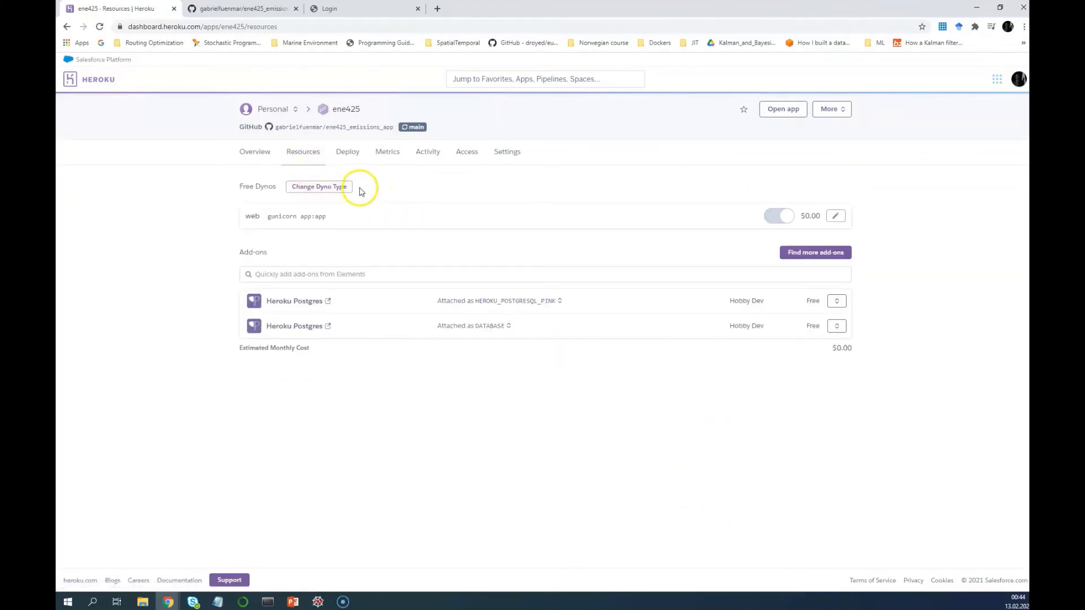
left_click(328, 190)
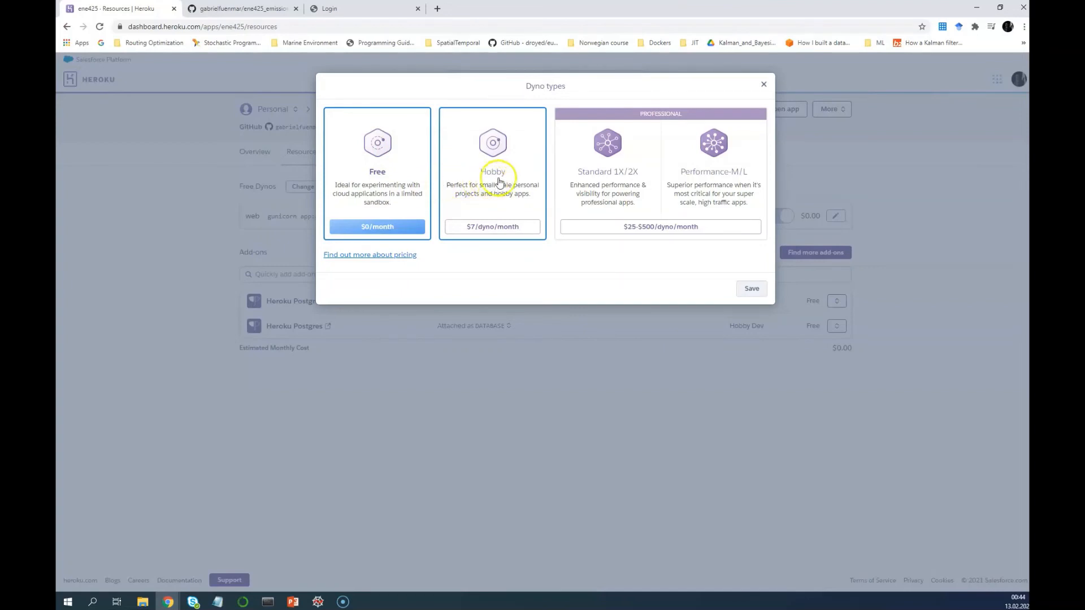
mouse_move(481, 231)
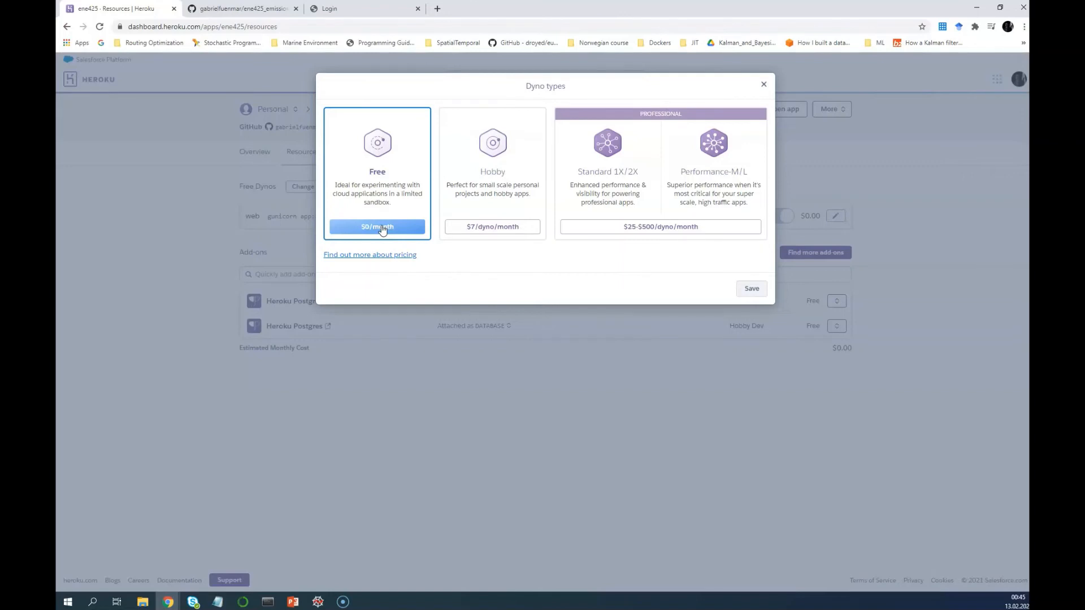
left_click(630, 230)
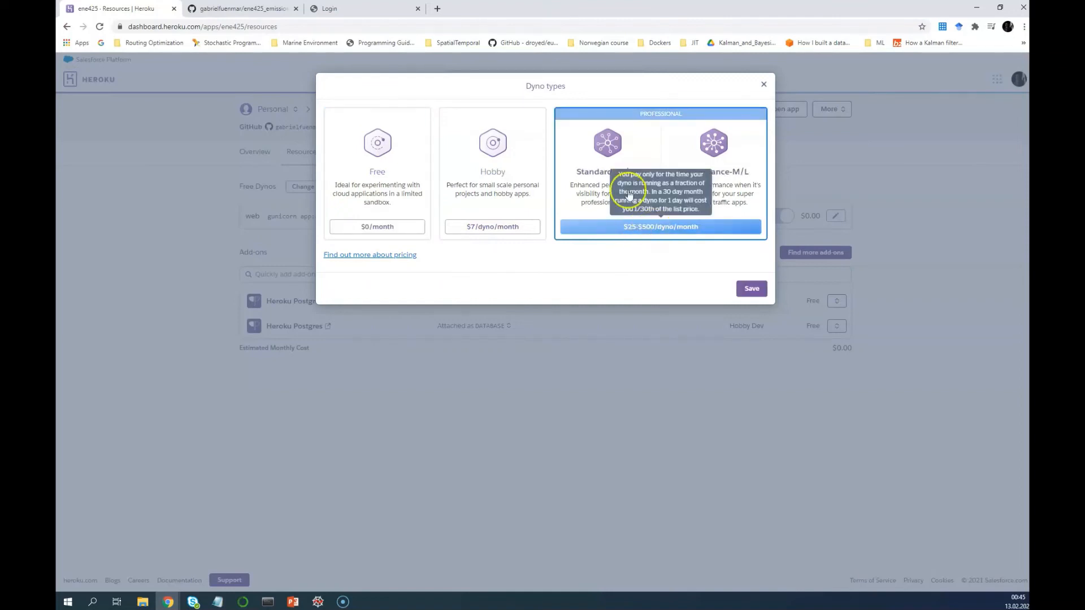
left_click(752, 288)
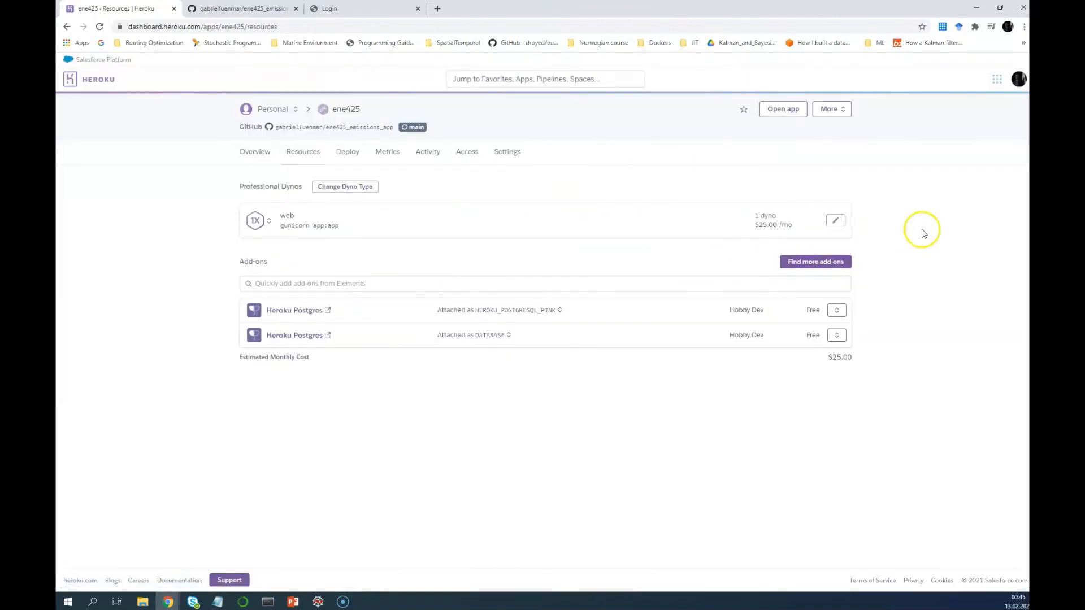
Preview scaling up the web dyno count to a $550.00 estimate, then cancel the change
left_click(836, 221)
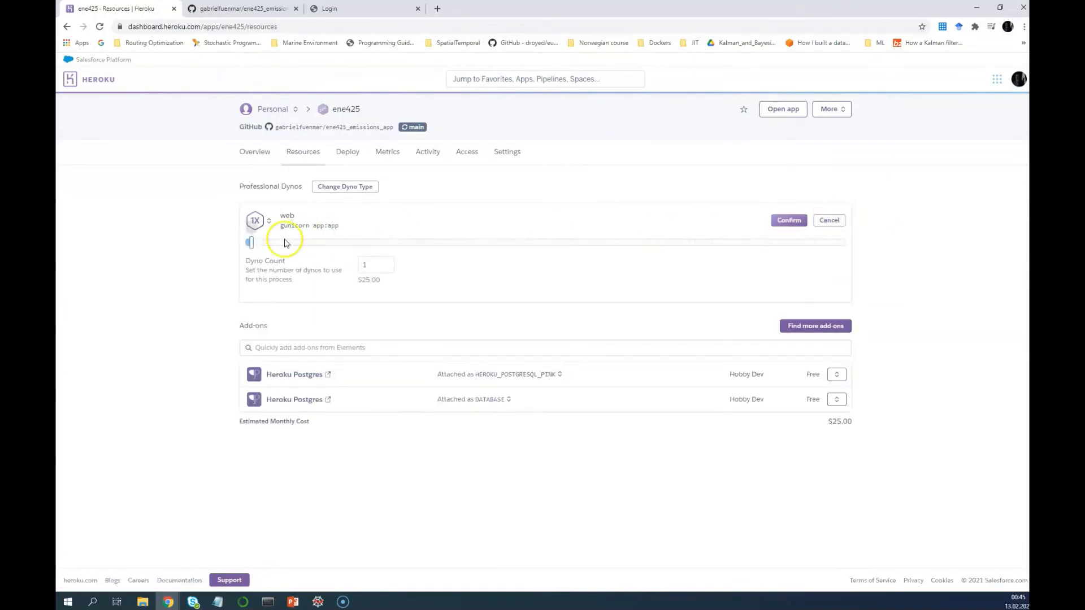
left_click_drag(249, 242, 374, 280)
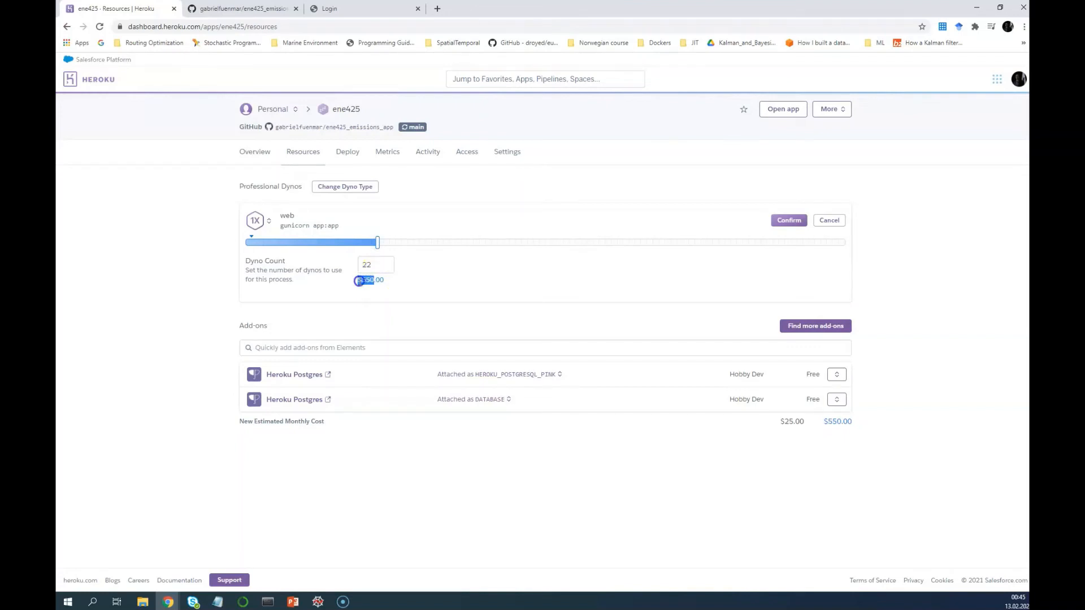
left_click_drag(360, 282, 381, 281)
left_click(387, 284)
left_click(358, 281)
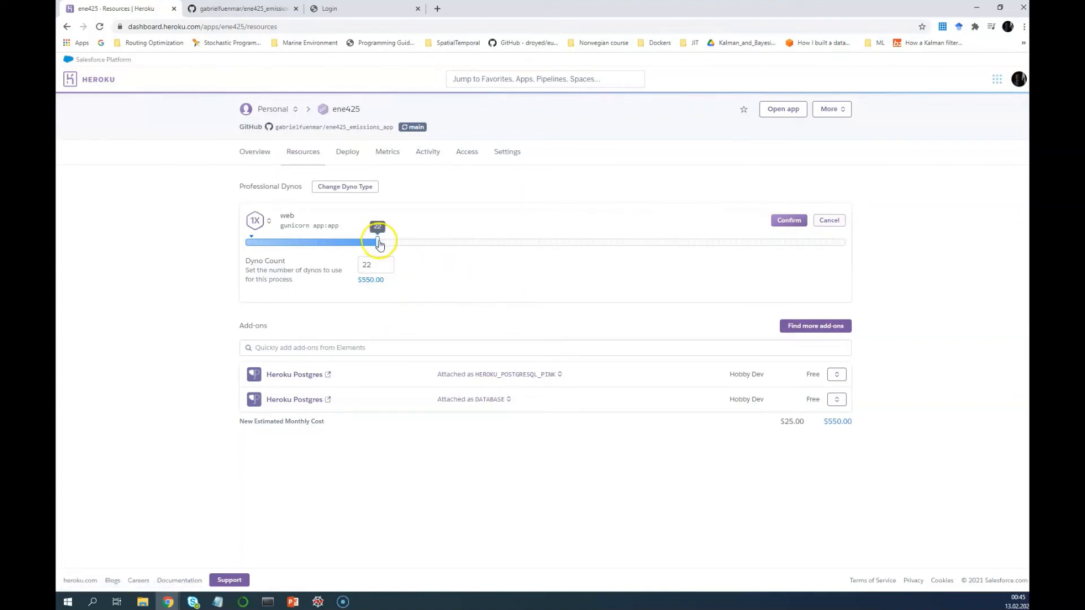
left_click_drag(379, 244, 244, 244)
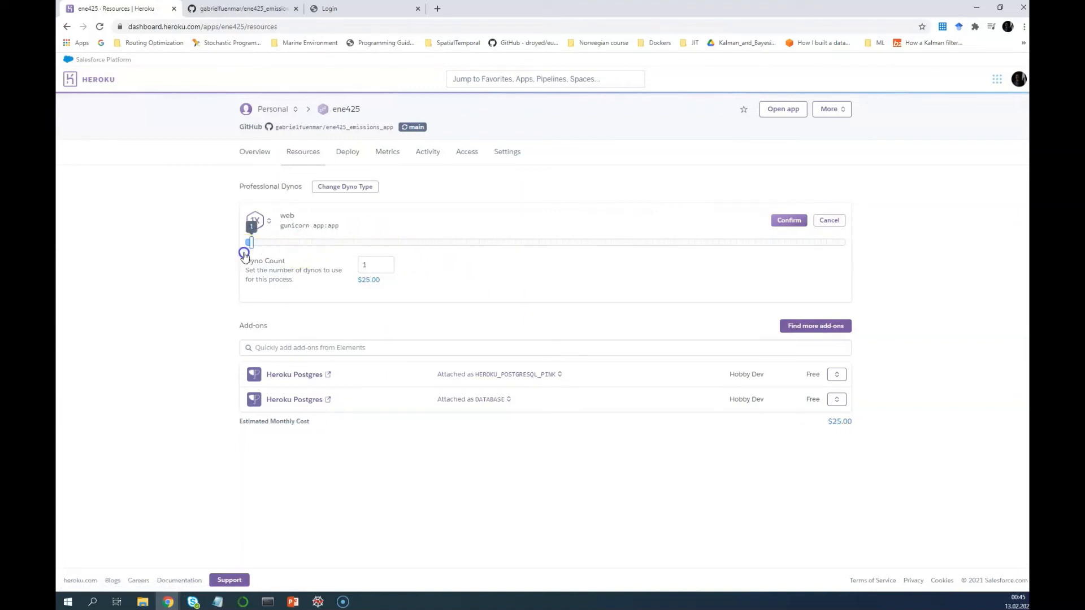
left_click(832, 223)
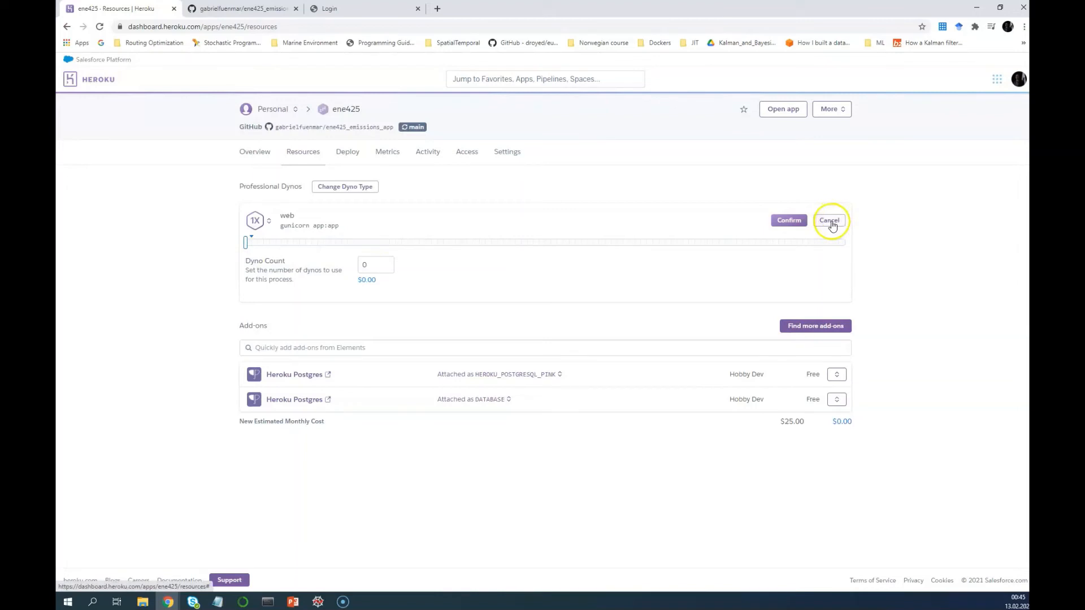
Change the web dyno type to Free at $0/month and save
left_click(359, 189)
left_click(370, 227)
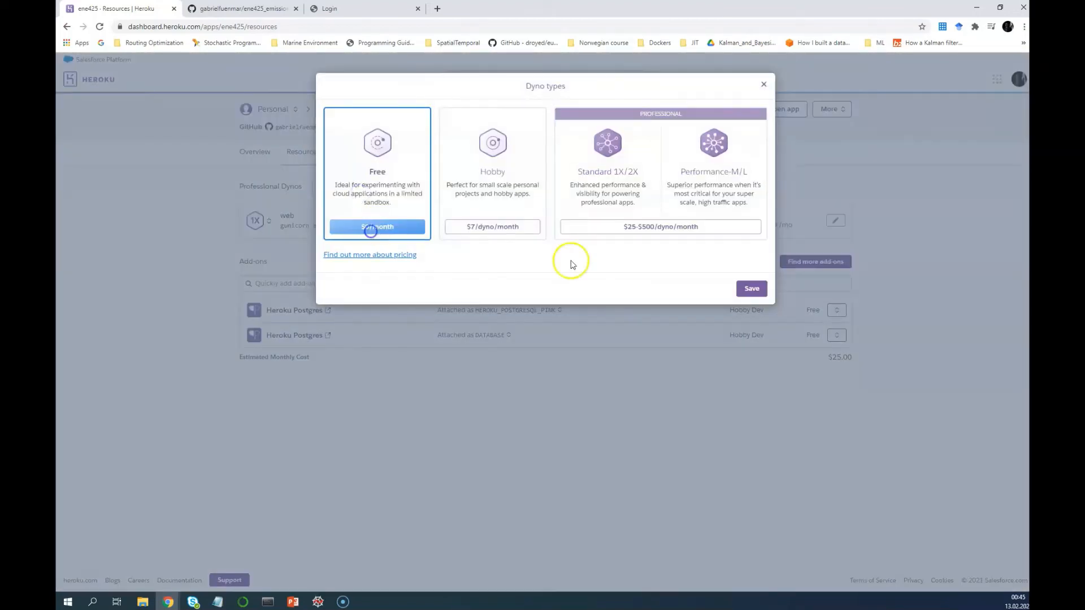
left_click(751, 288)
left_click(703, 428)
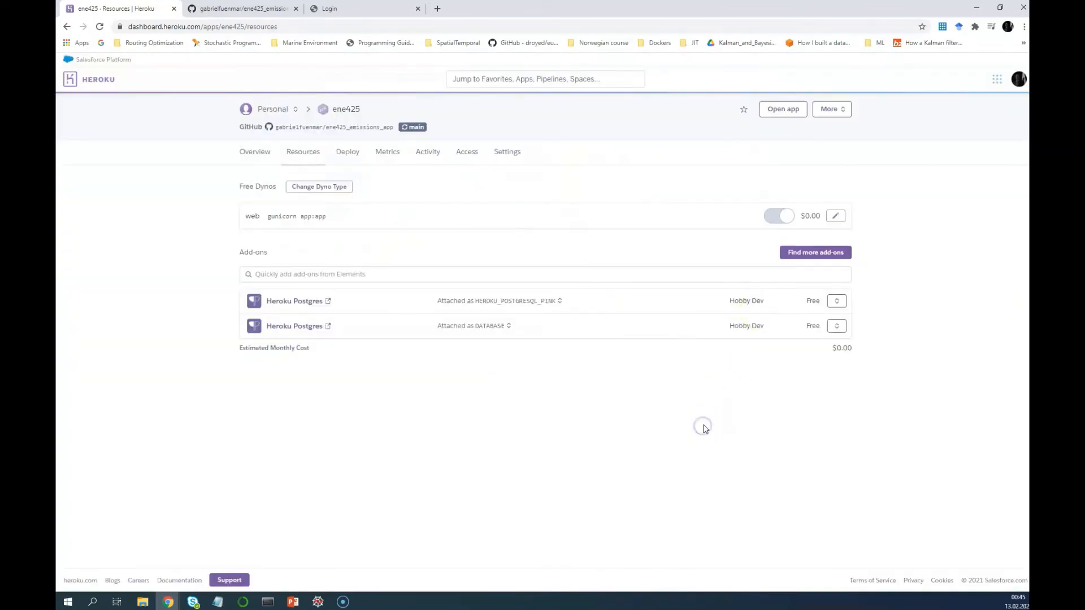
Look over the ene425 app's Overview and Settings pages, then go to the GitHub repository tab
left_click(259, 158)
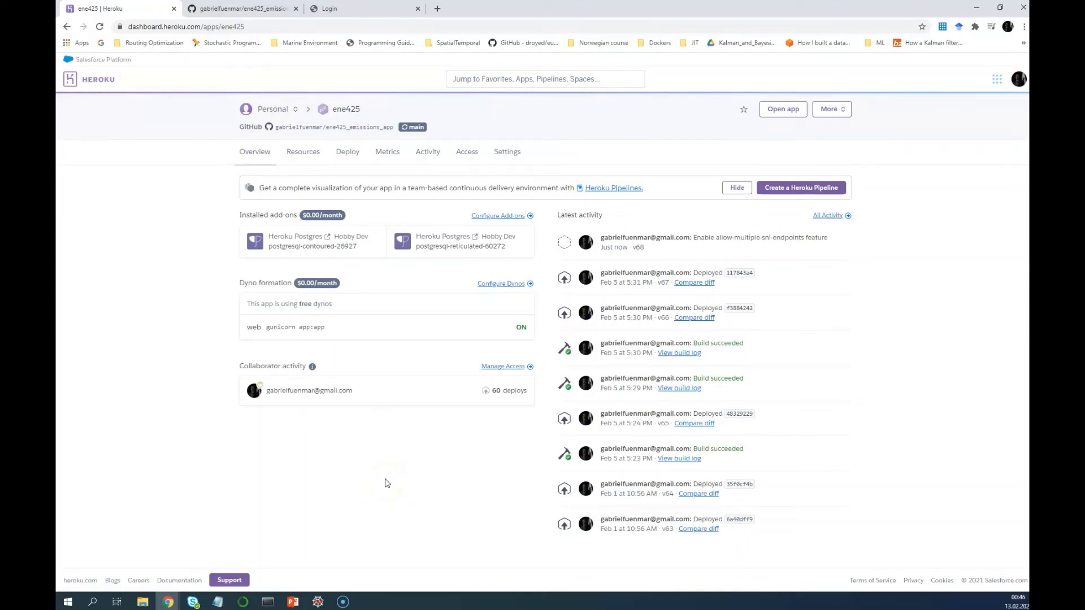
left_click(518, 155)
scroll(551, 367, "down", 5)
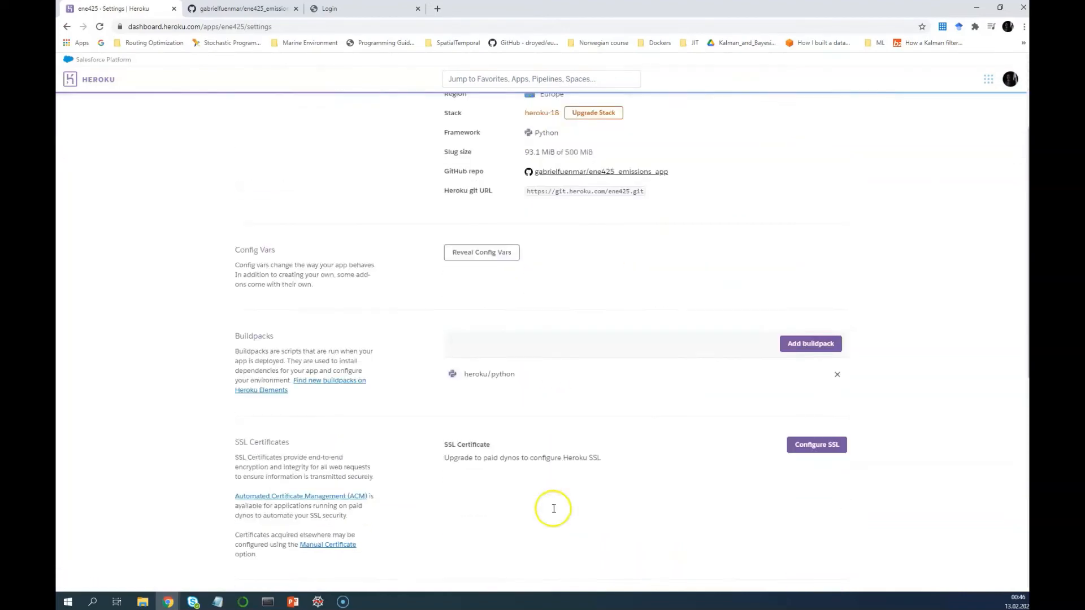
scroll(532, 509, "down", 5)
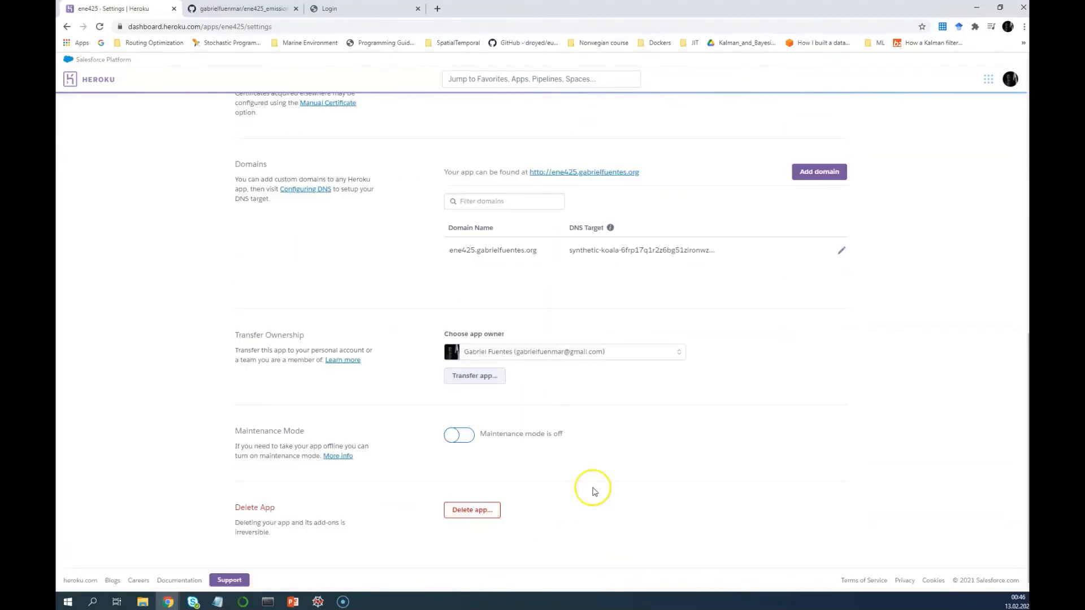
scroll(591, 490, "up", 7)
scroll(594, 492, "up", 3)
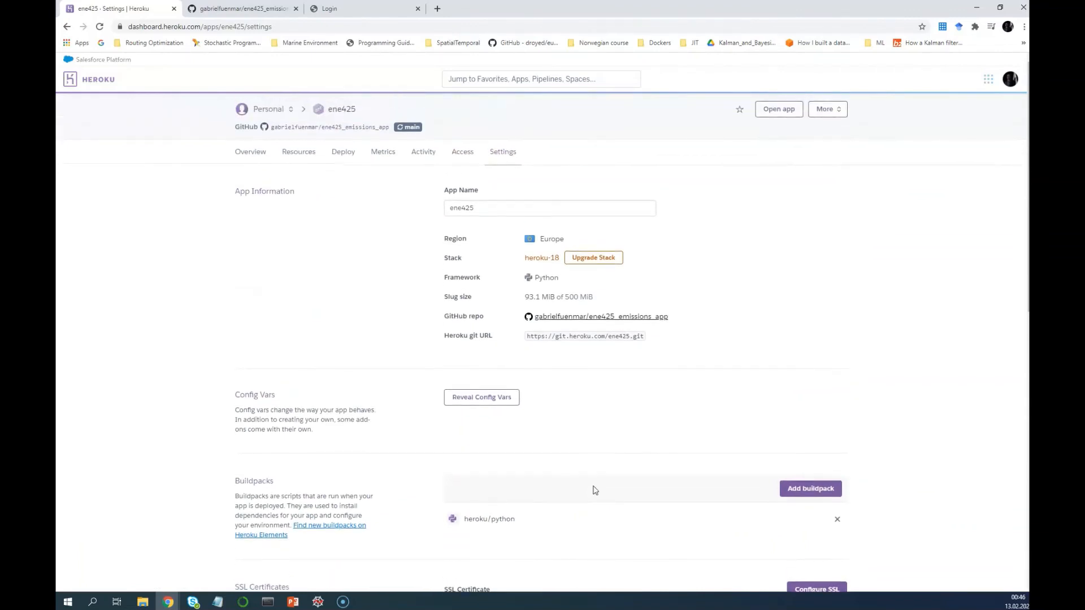
left_click(587, 485)
left_click(435, 334)
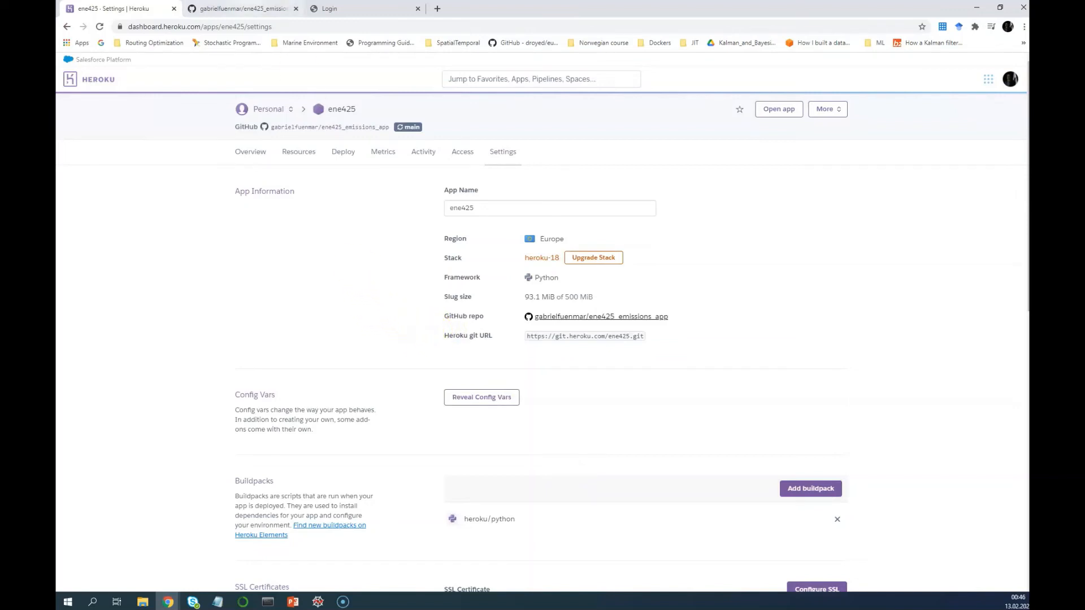
left_click(243, 9)
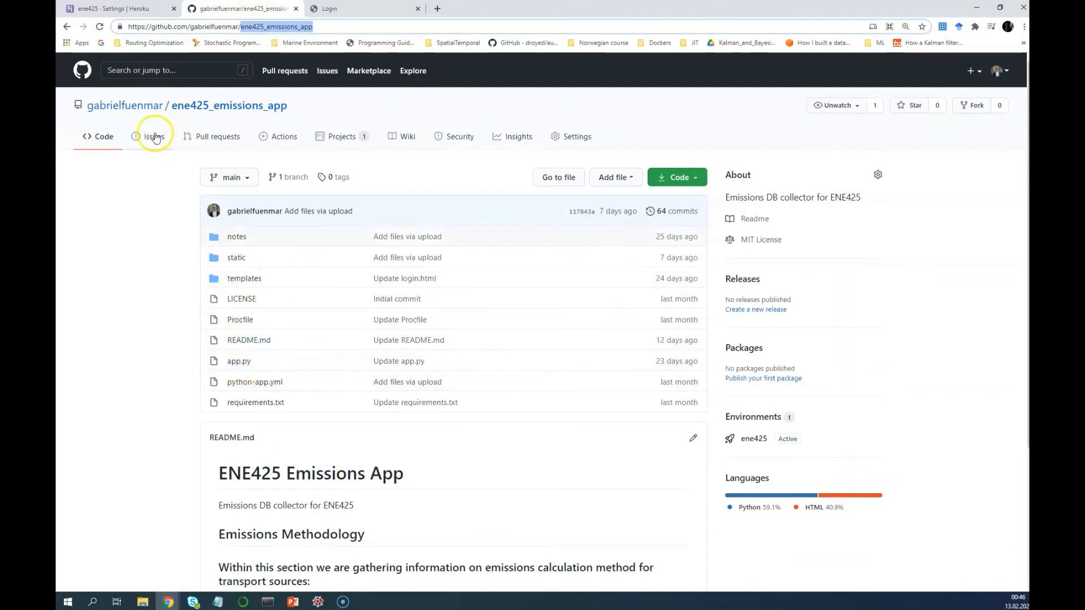
Open the emissions-calculator-group1 repository from the ENE425-Group1 organisation dashboard
left_click(88, 78)
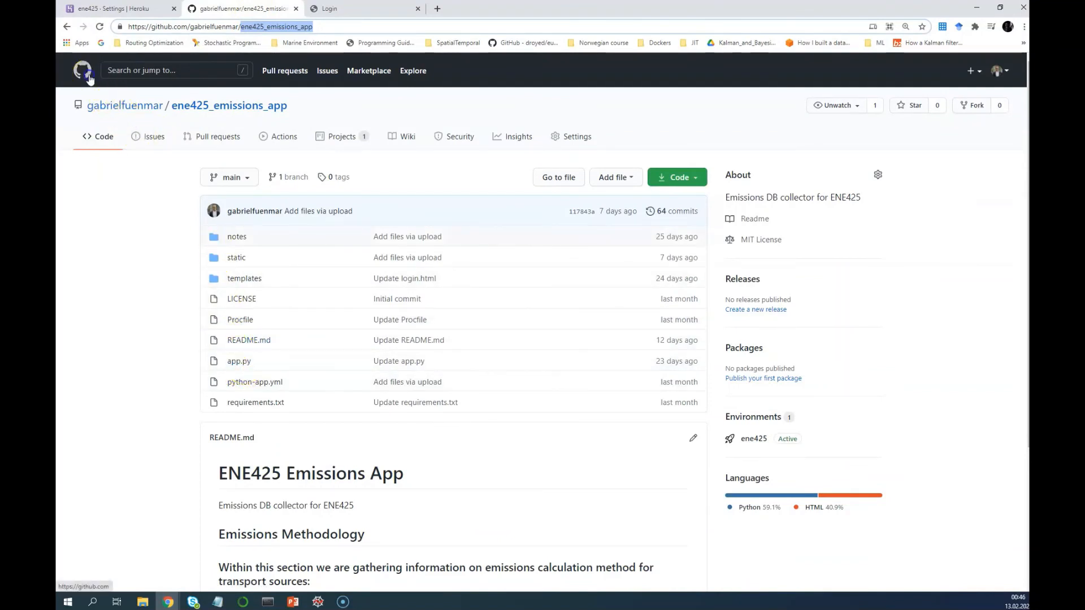
left_click(134, 111)
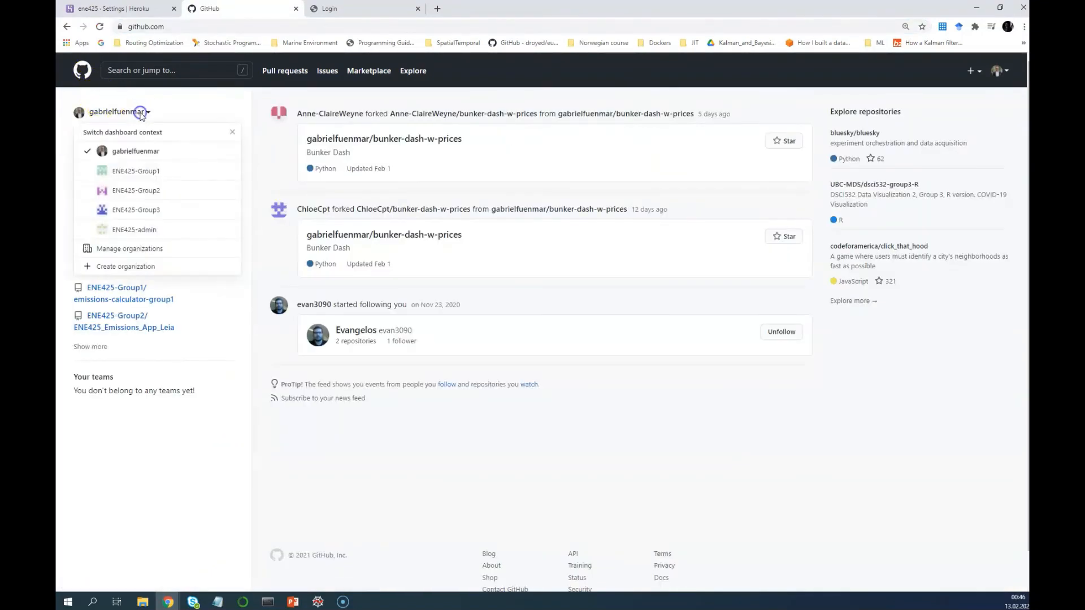
left_click(137, 170)
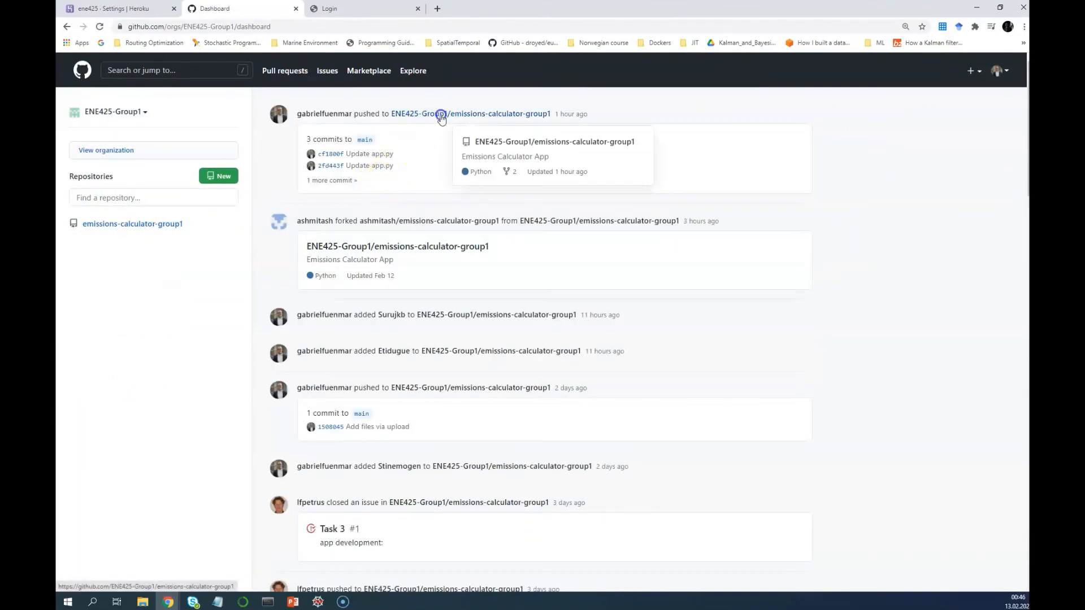
left_click(440, 116)
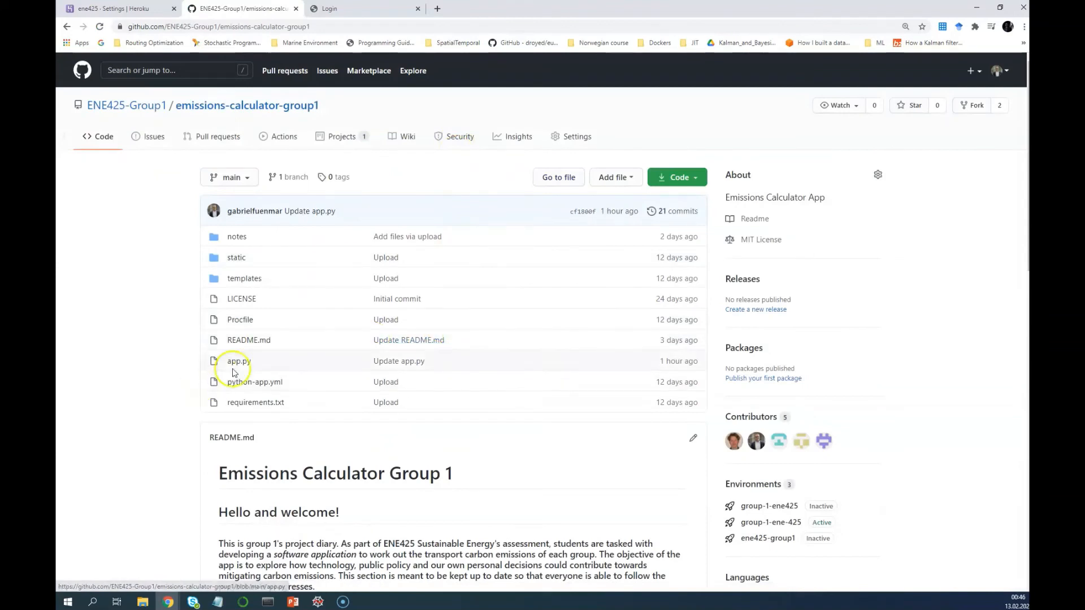
scroll(389, 496, "down", 1)
scroll(389, 496, "down", 1)
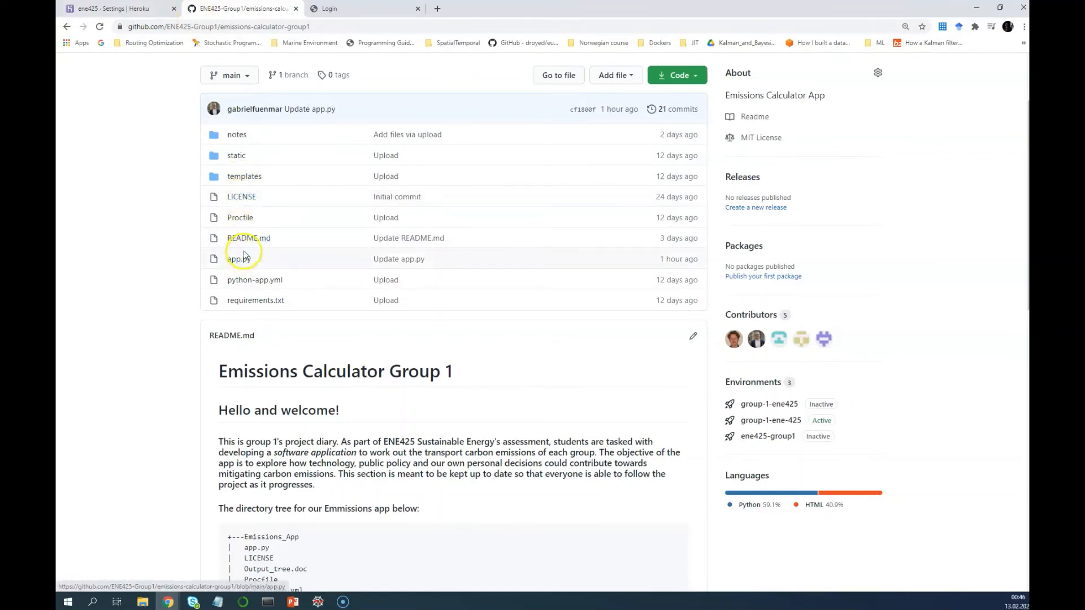
Open the Procfile and highlight each part of its 'web: gunicorn app:app' line
left_click(249, 219)
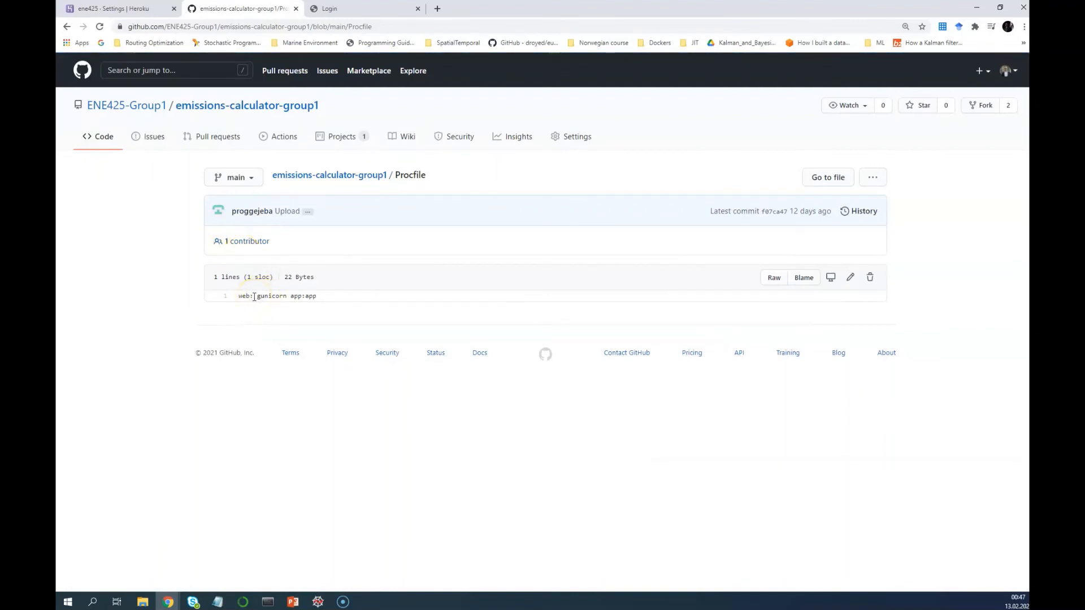
left_click_drag(253, 297, 240, 297)
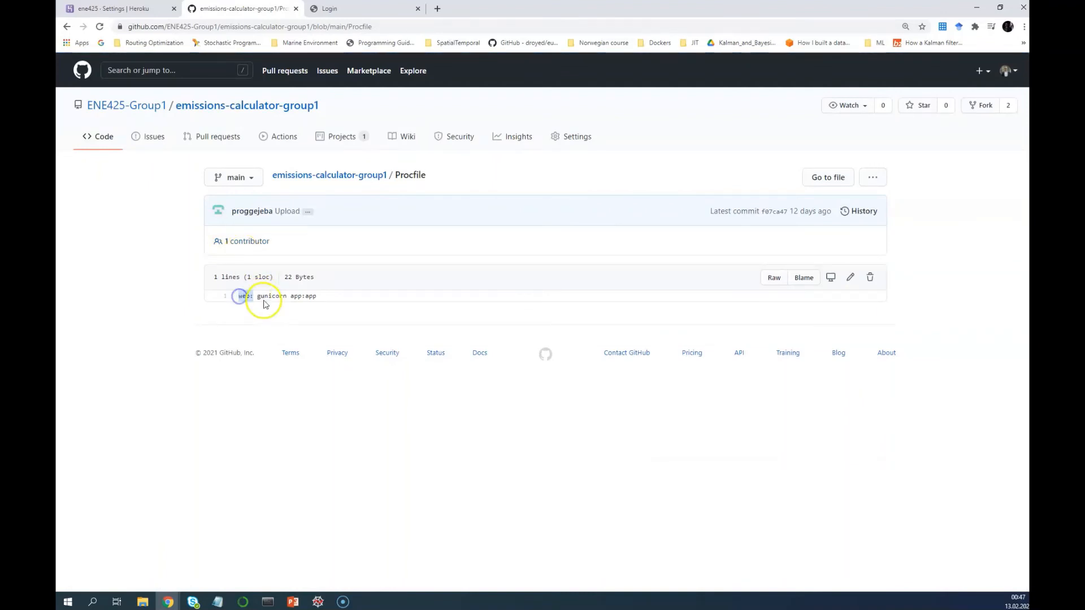
left_click(257, 299)
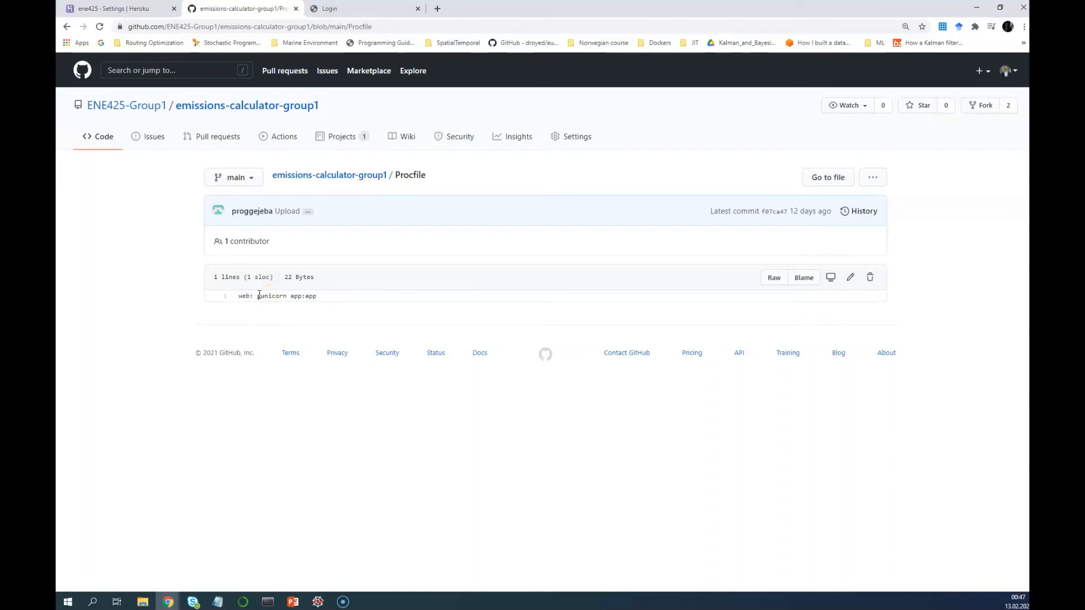
left_click_drag(258, 297, 283, 297)
left_click(287, 298)
mouse_move(287, 297)
left_mouse_down()
mouse_move(255, 297)
mouse_move(297, 298)
left_mouse_up()
left_click(306, 297)
left_click_drag(303, 298, 266, 298)
left_click(254, 298)
left_click_drag(240, 299, 260, 297)
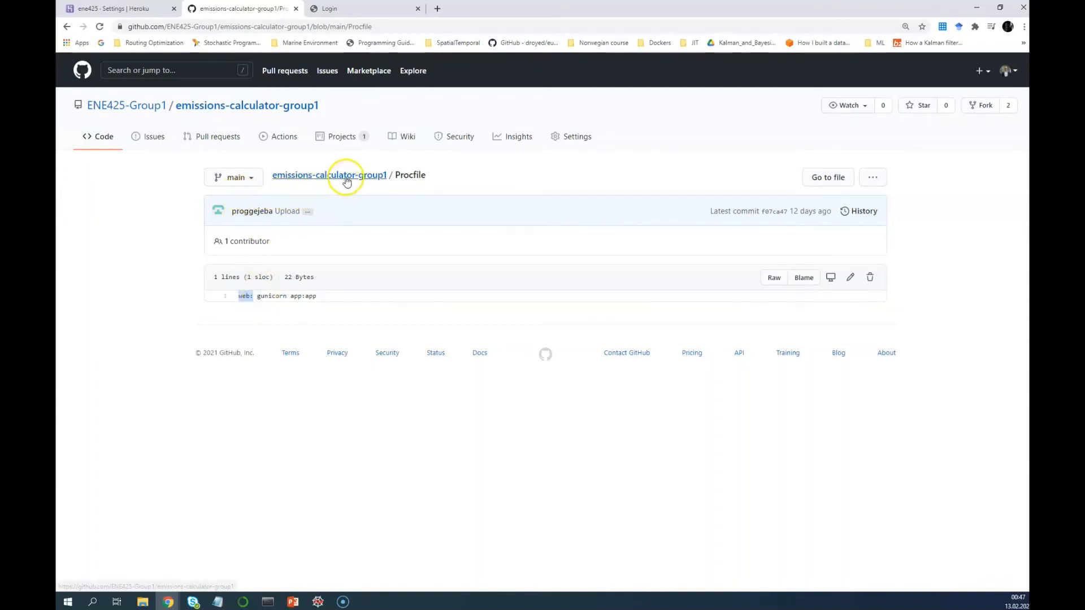
Return to the repository root and scroll to the README directory tree
left_click(346, 180)
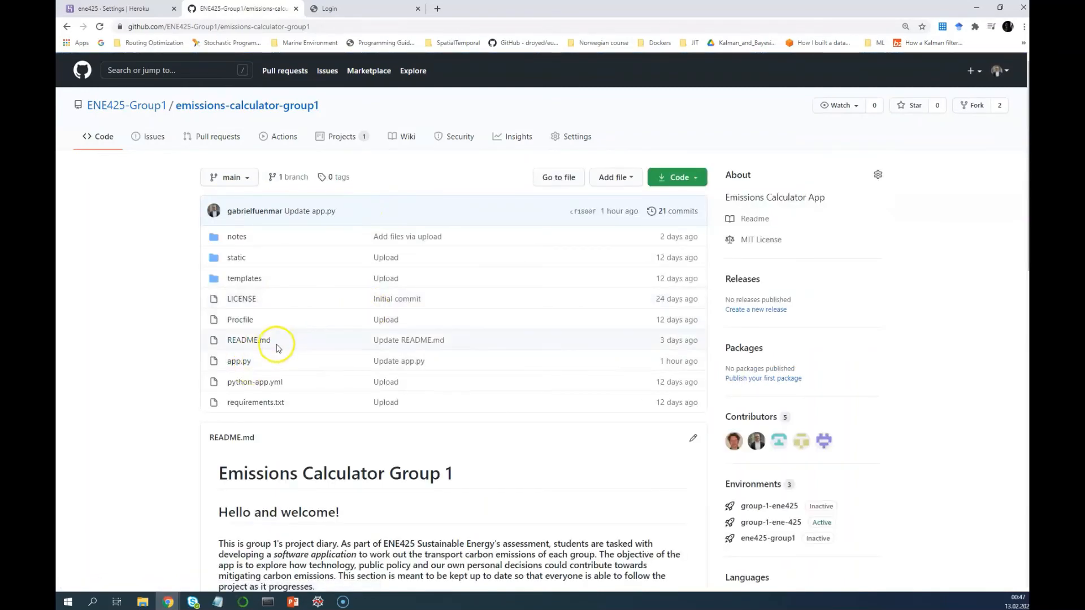
scroll(277, 349, "down", 2)
scroll(284, 403, "down", 5)
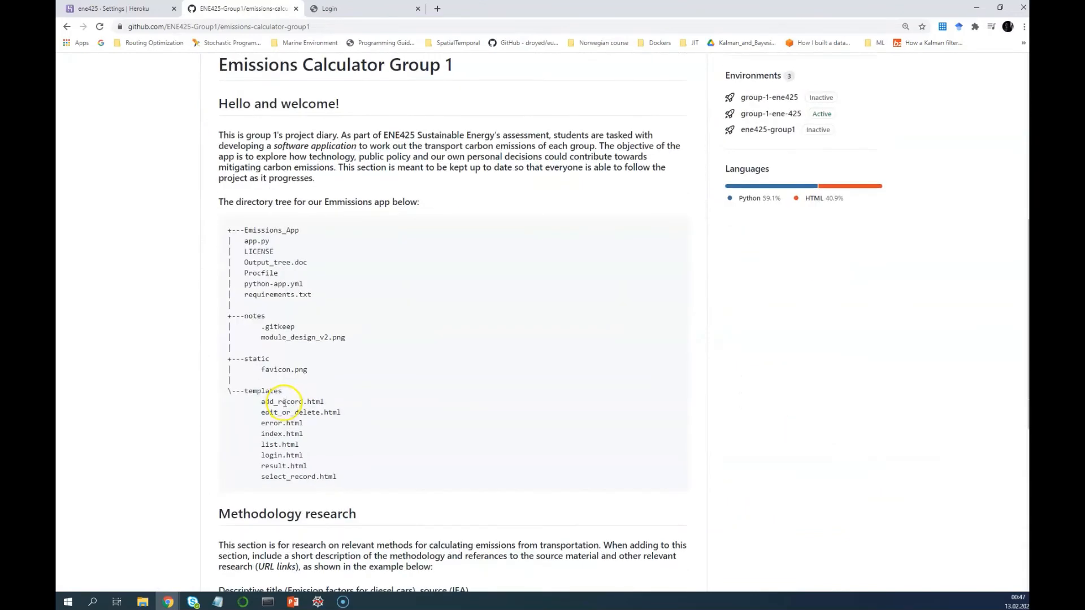
scroll(284, 403, "up", 5)
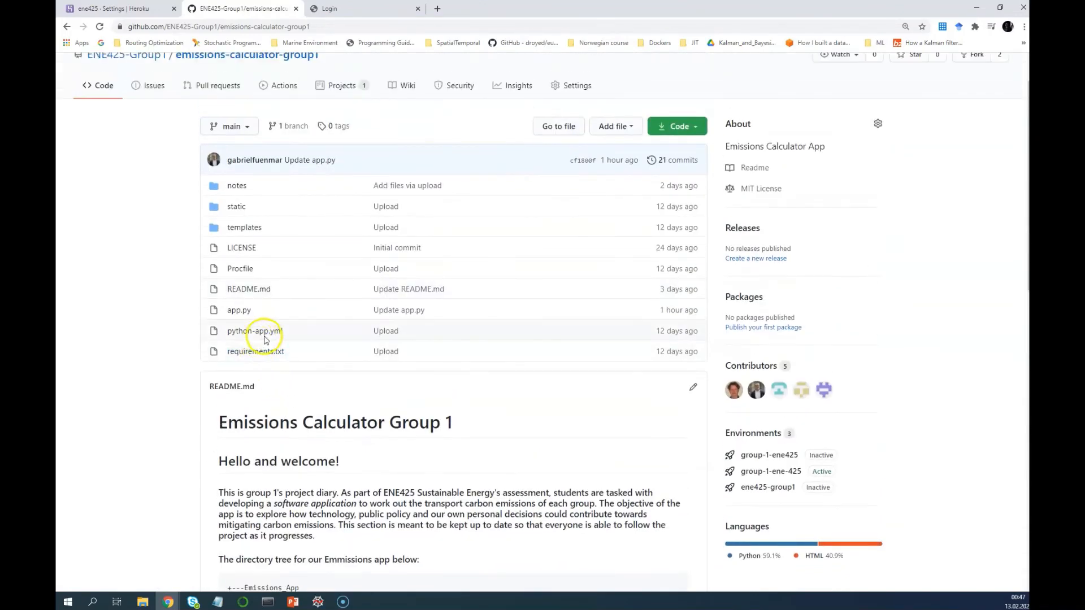
left_click(265, 336)
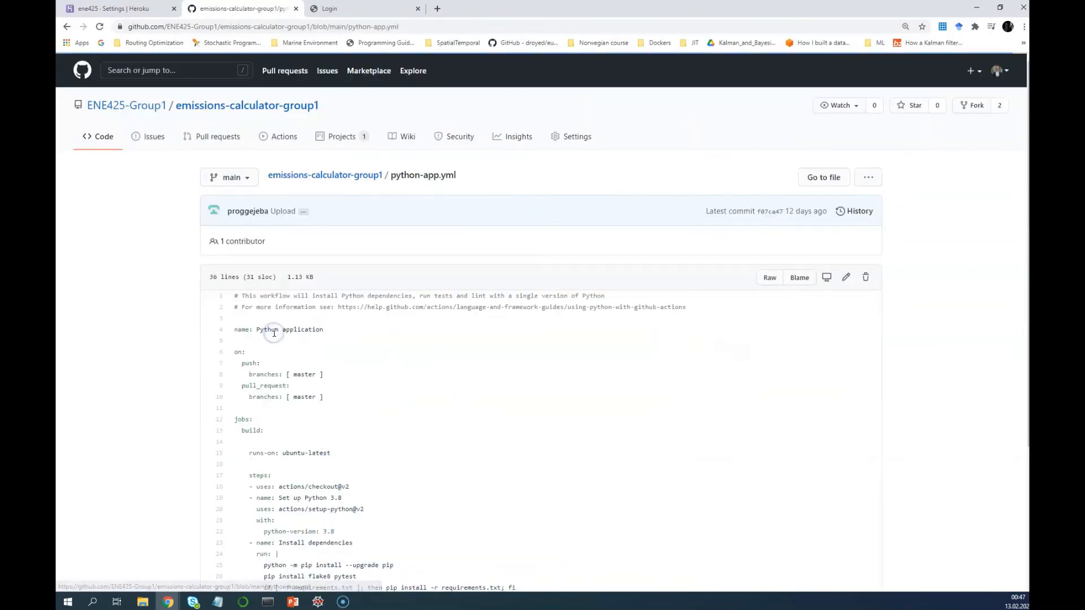
scroll(292, 353, "down", 2)
scroll(293, 349, "down", 2)
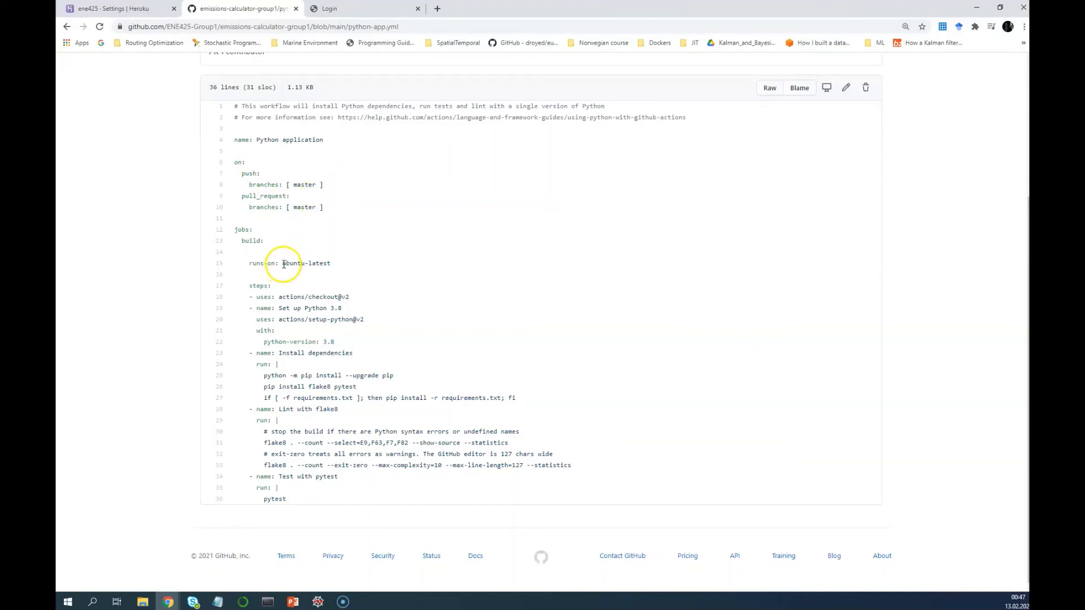
left_click_drag(283, 264, 329, 262)
left_click(333, 265)
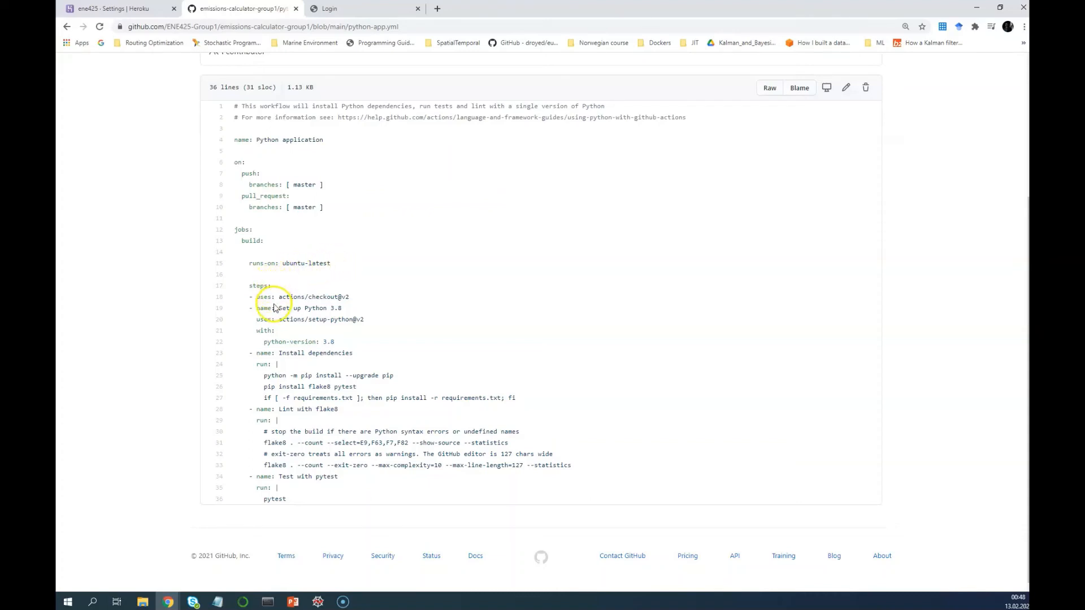
left_click_drag(279, 309, 338, 307)
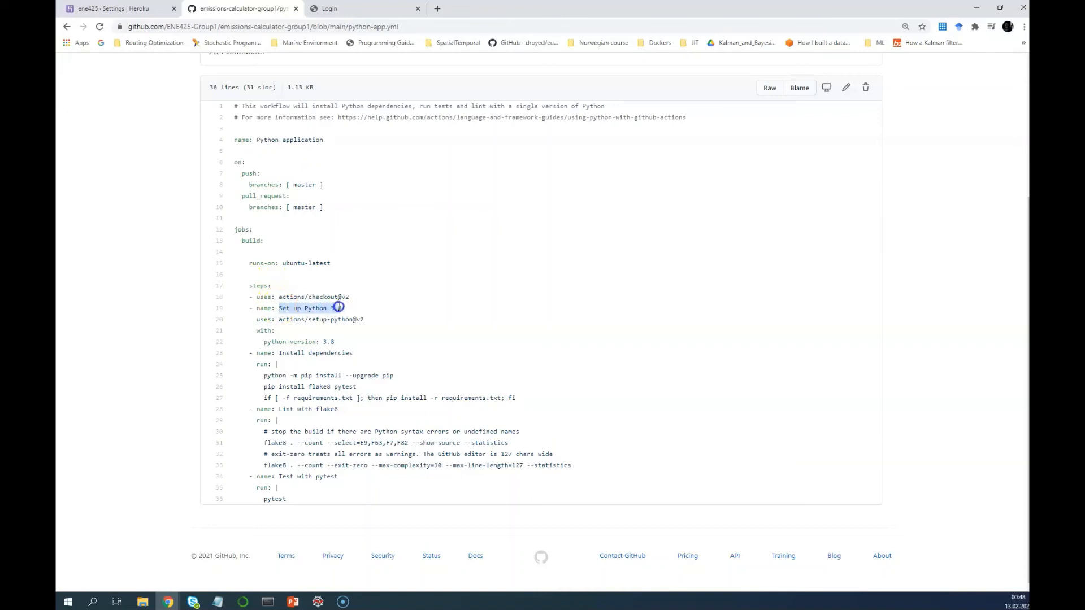
left_click(343, 309)
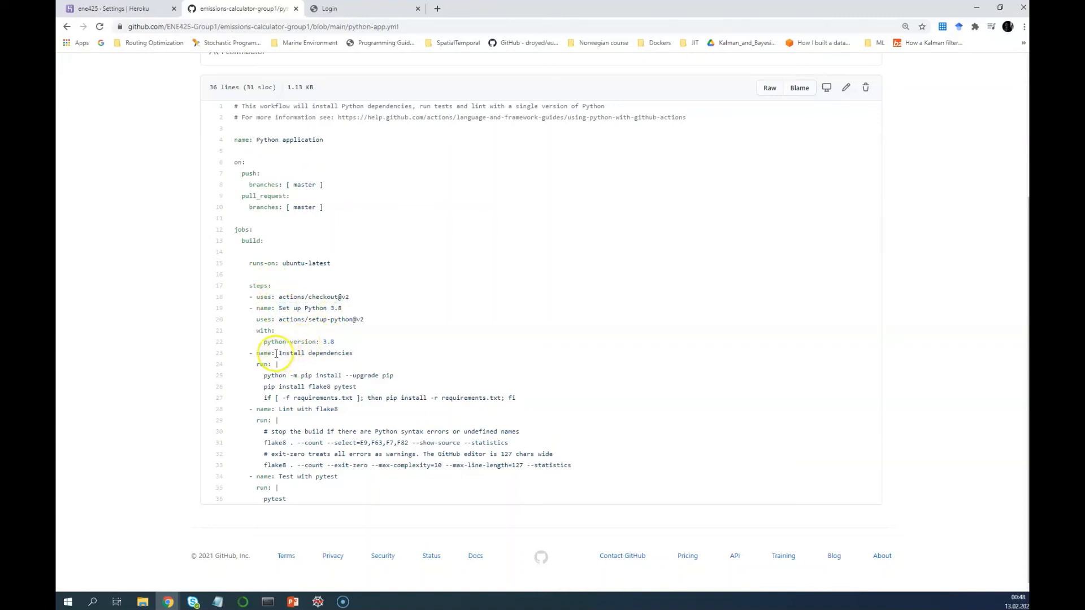
left_click_drag(280, 352, 341, 352)
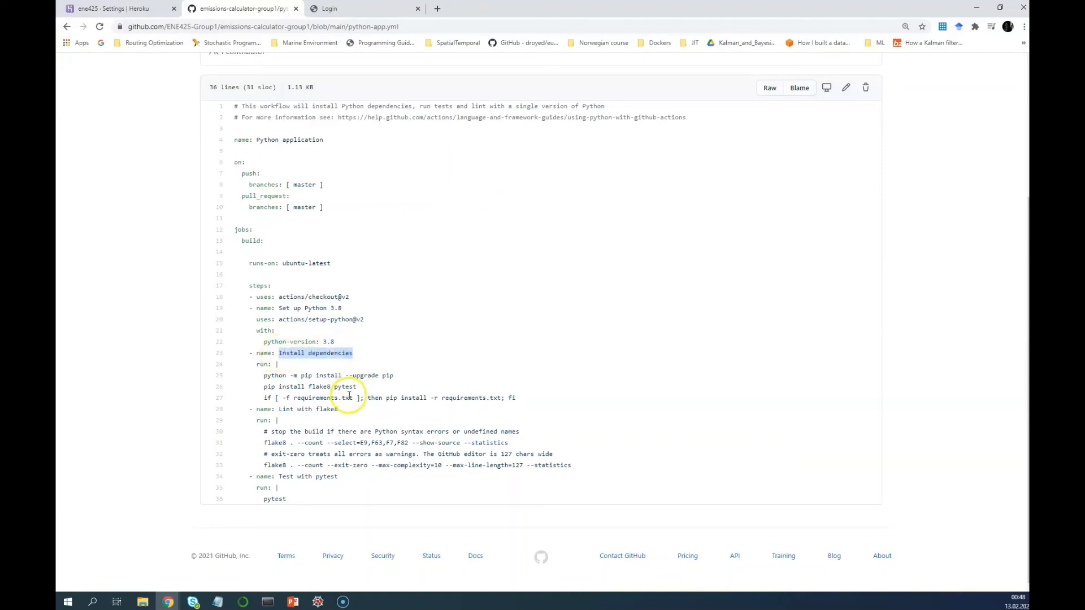
left_click_drag(354, 398, 295, 398)
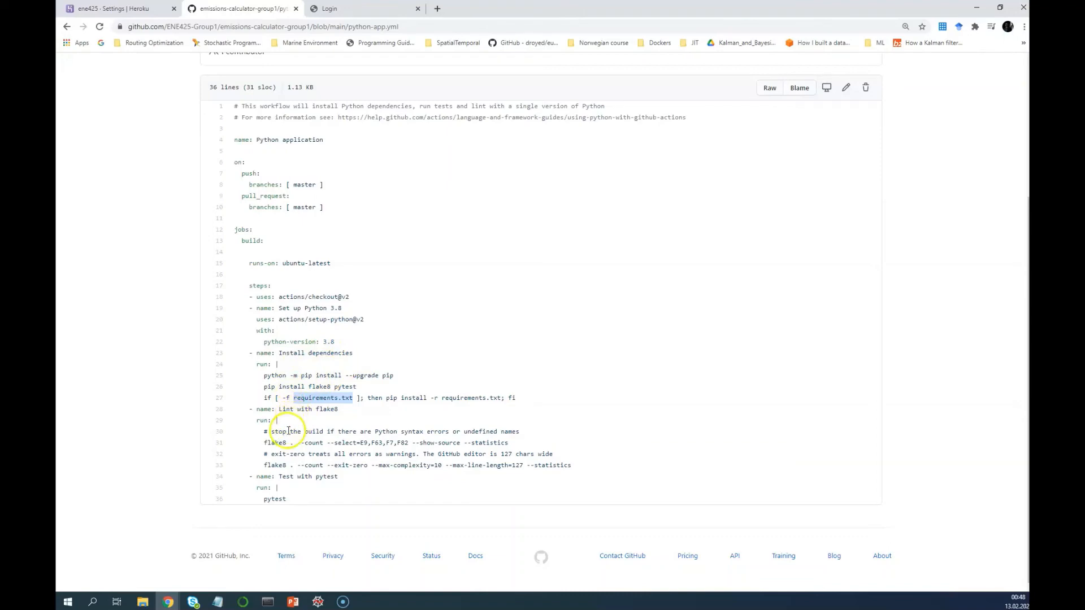
scroll(249, 334, "up", 4)
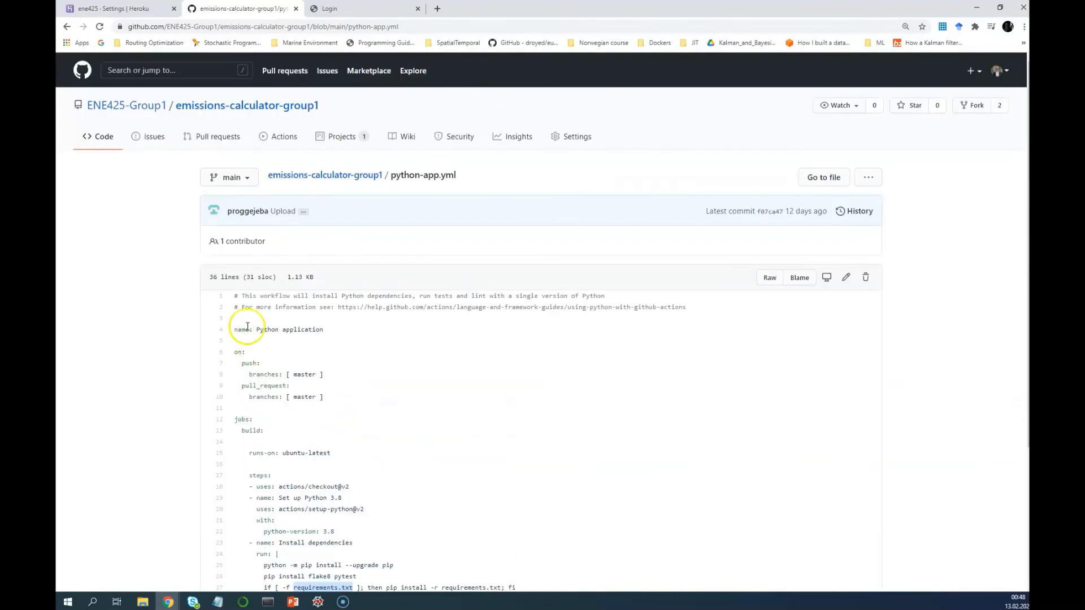
left_click(342, 175)
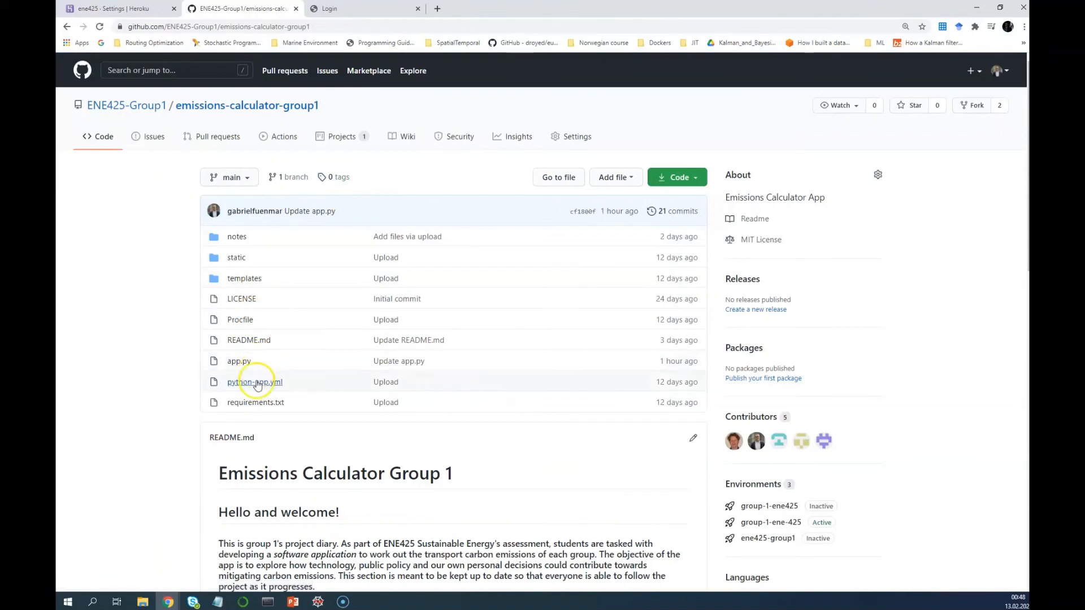
left_click(273, 404)
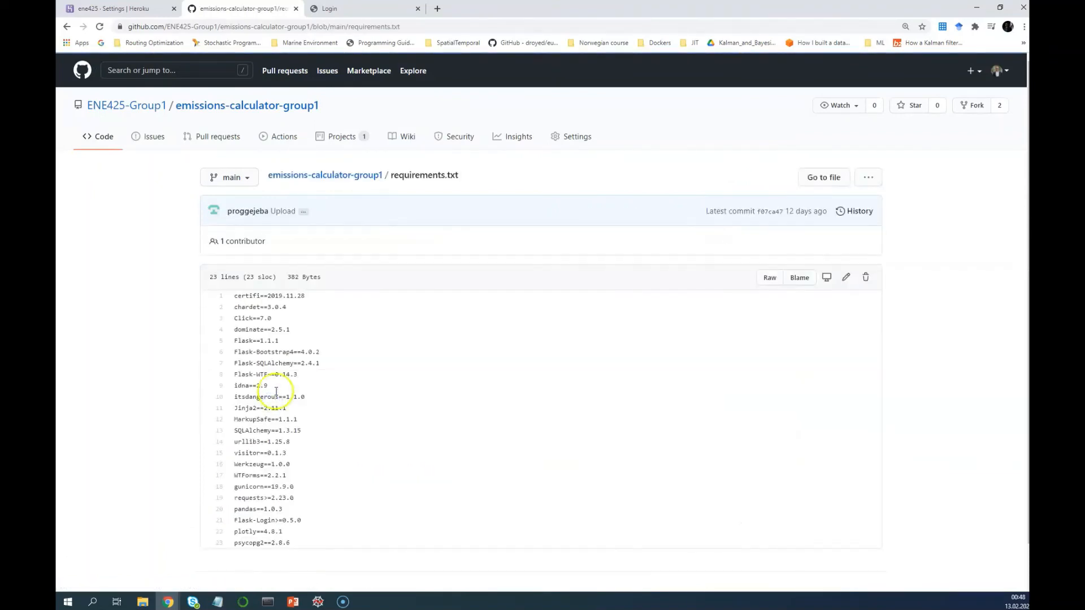
left_click_drag(231, 293, 291, 542)
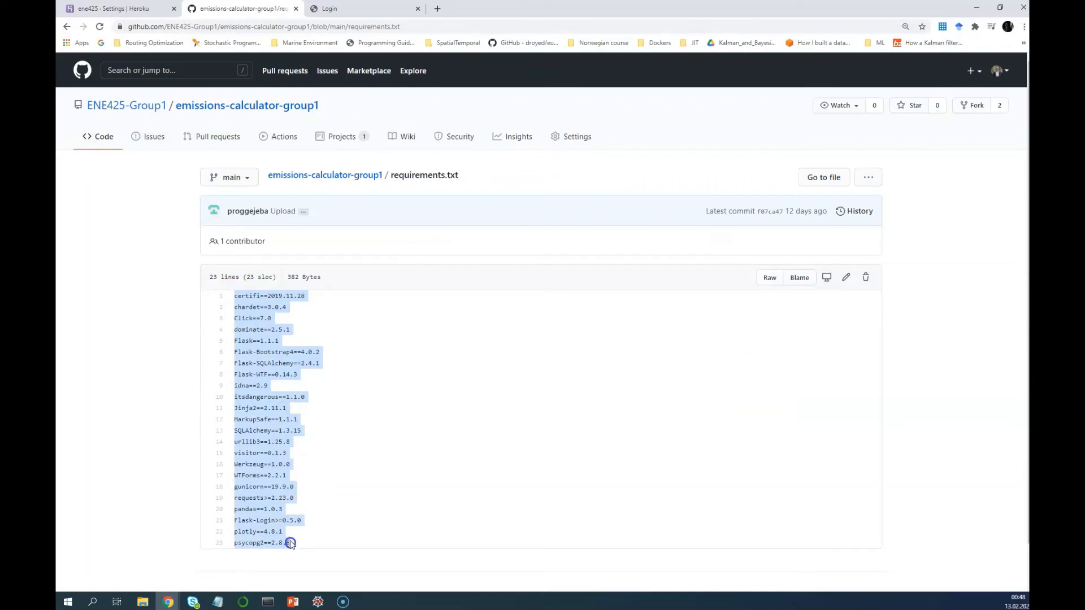
left_click(351, 176)
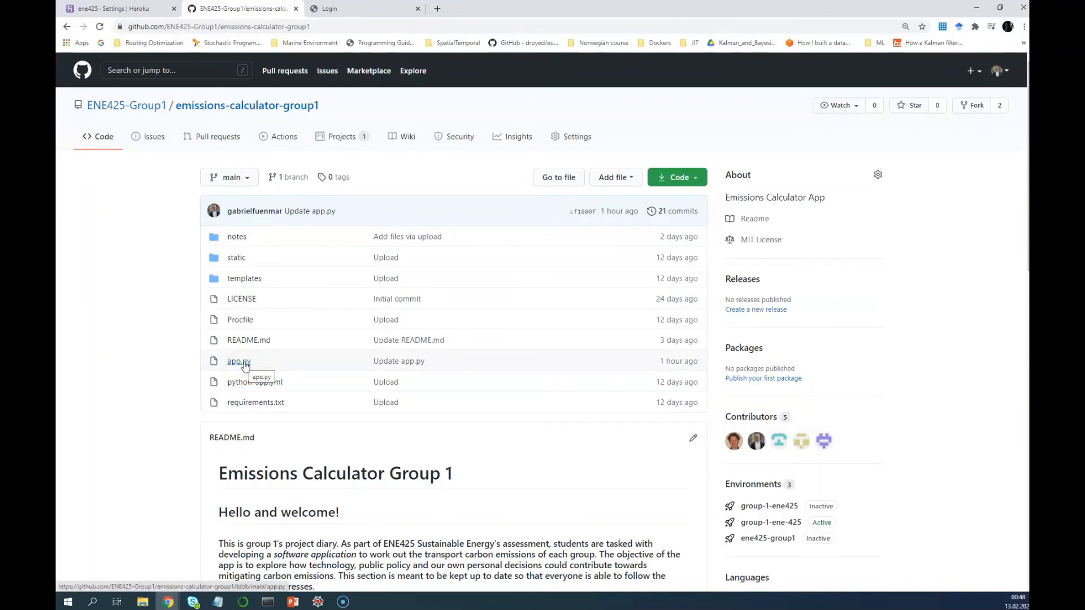
Open app.py and scroll through its code
left_click(240, 362)
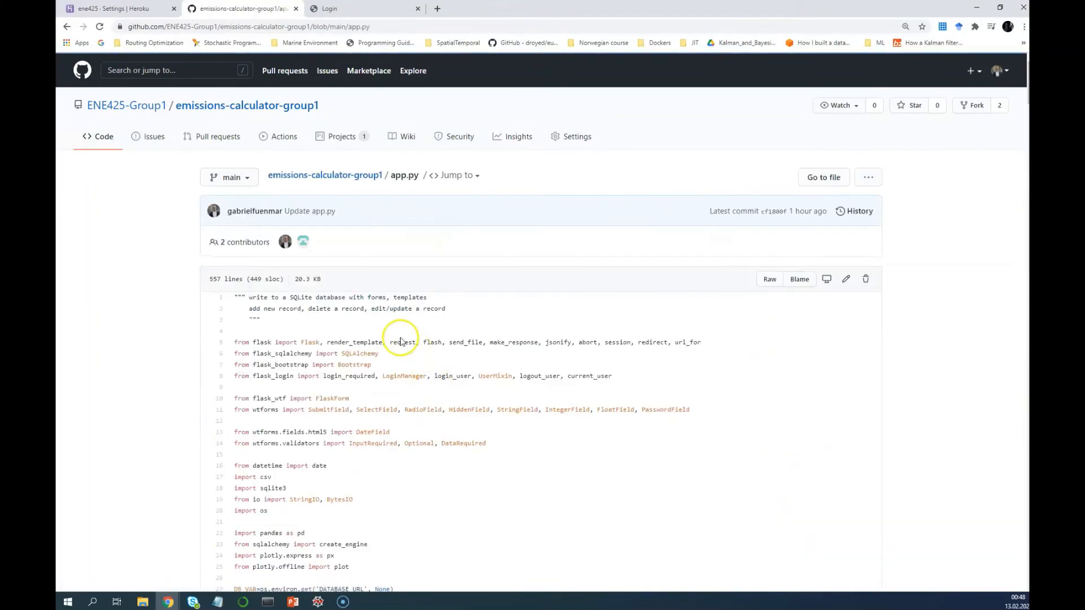
scroll(394, 386, "down", 5)
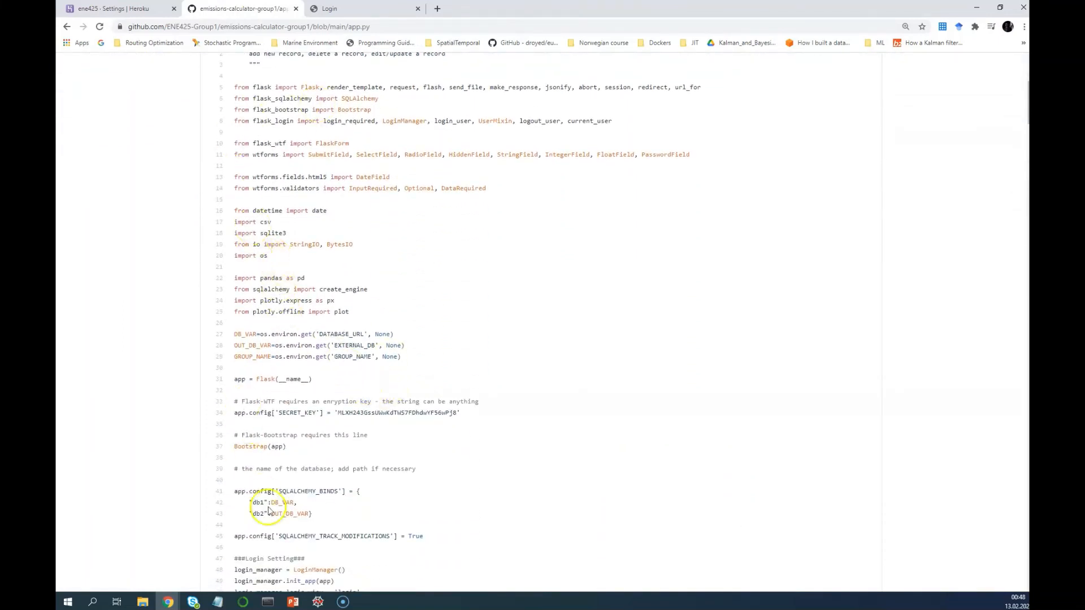
scroll(269, 486, "down", 1)
scroll(269, 483, "down", 2)
scroll(271, 469, "up", 1)
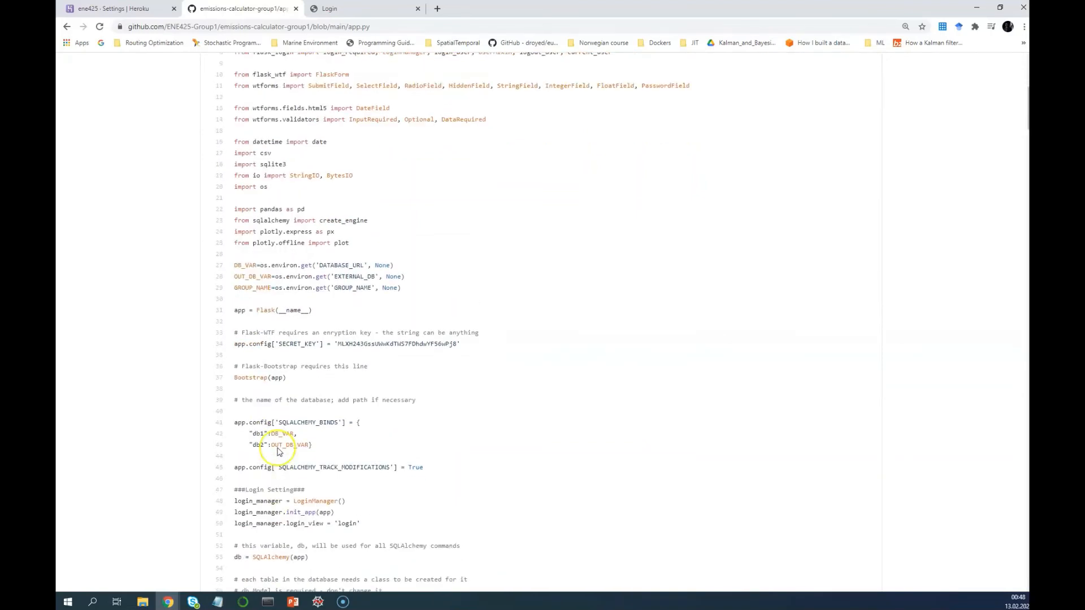
scroll(274, 460, "down", 3)
scroll(277, 452, "down", 1)
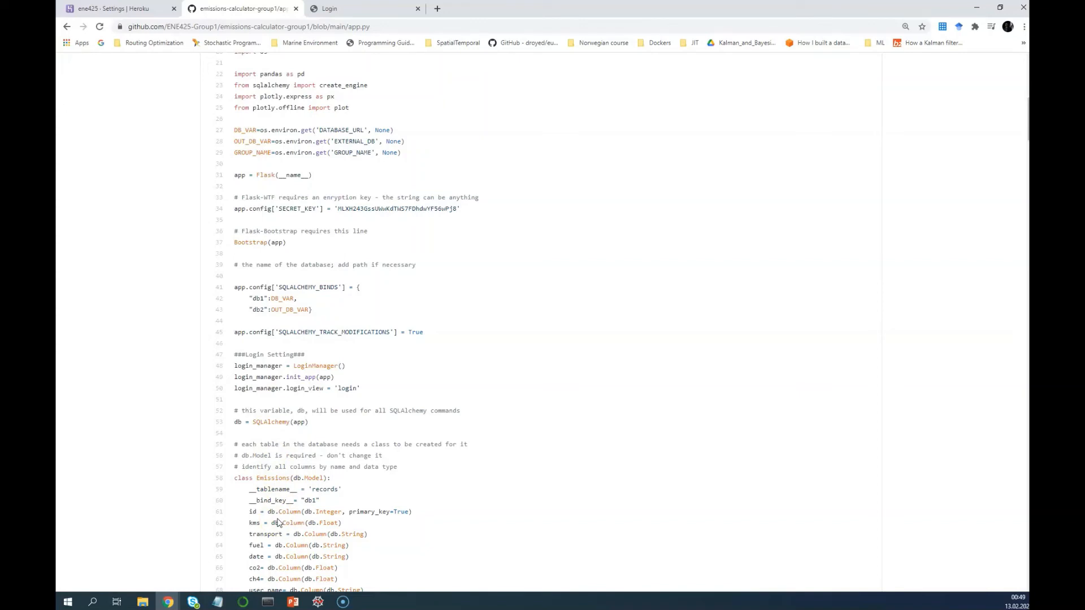
scroll(278, 523, "up", 3)
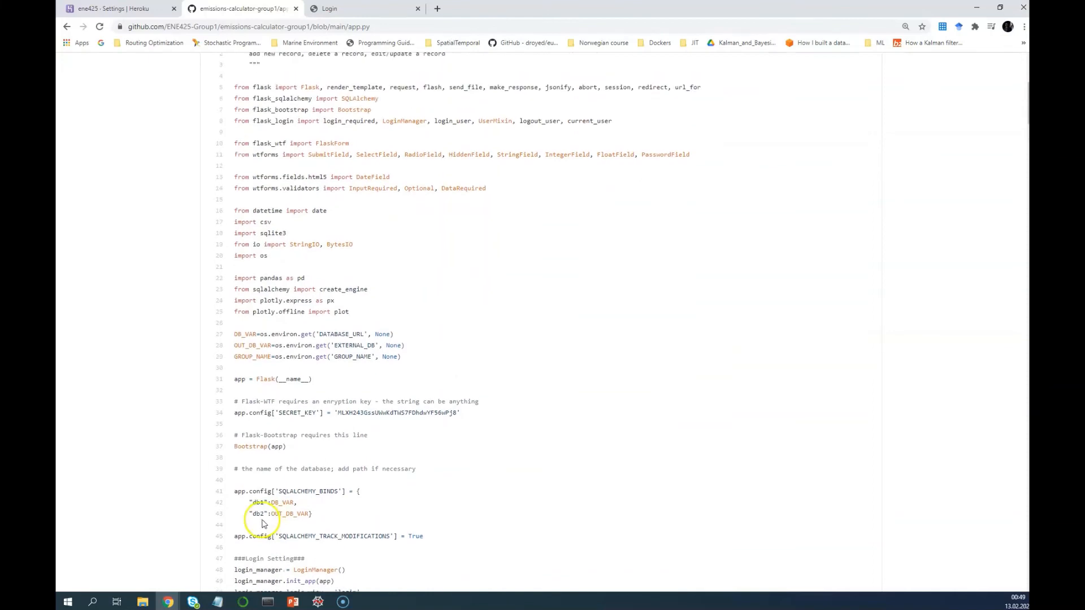
Highlight the os.environ.get calls for DATABASE_URL on line 27 and EXTERNAL_DB on line 28
left_click(236, 335)
left_click_drag(271, 334, 310, 335)
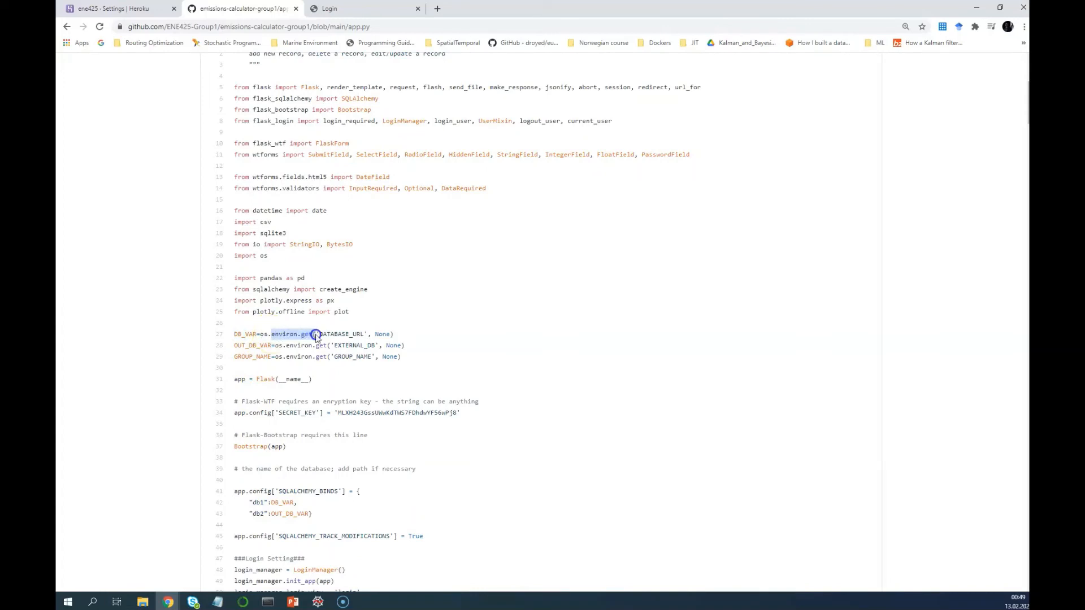
mouse_move(331, 335)
left_mouse_down()
mouse_move(369, 335)
mouse_move(316, 334)
left_mouse_up()
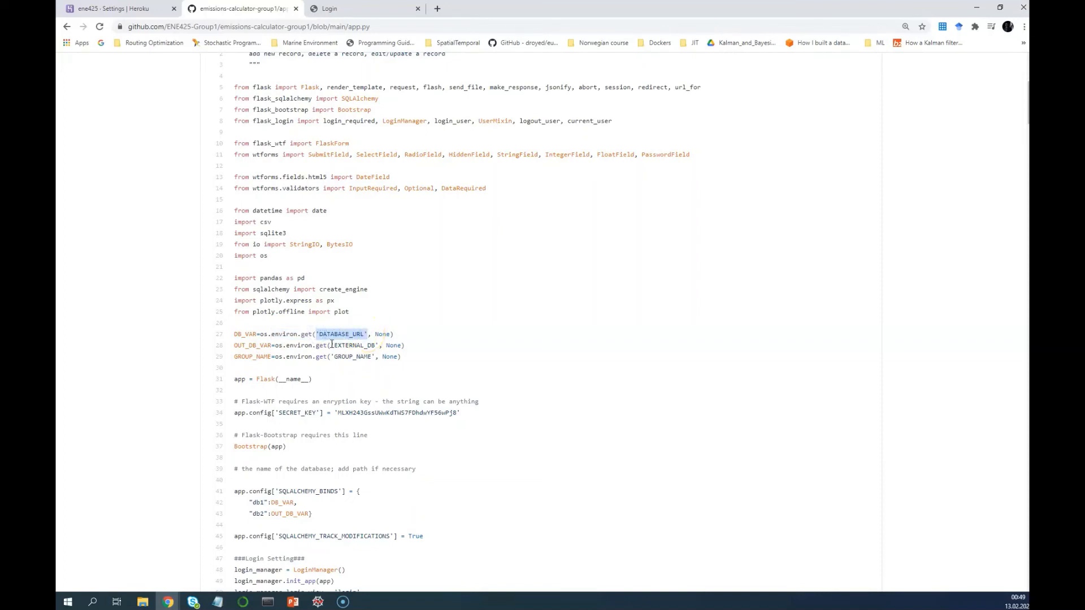
left_click(331, 344)
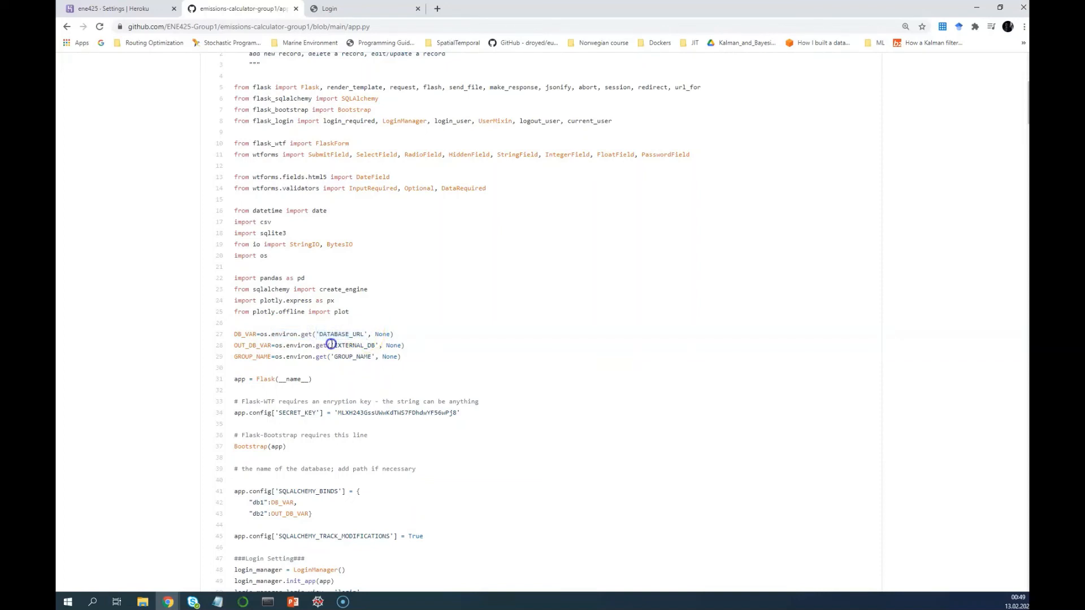
right_click(332, 344)
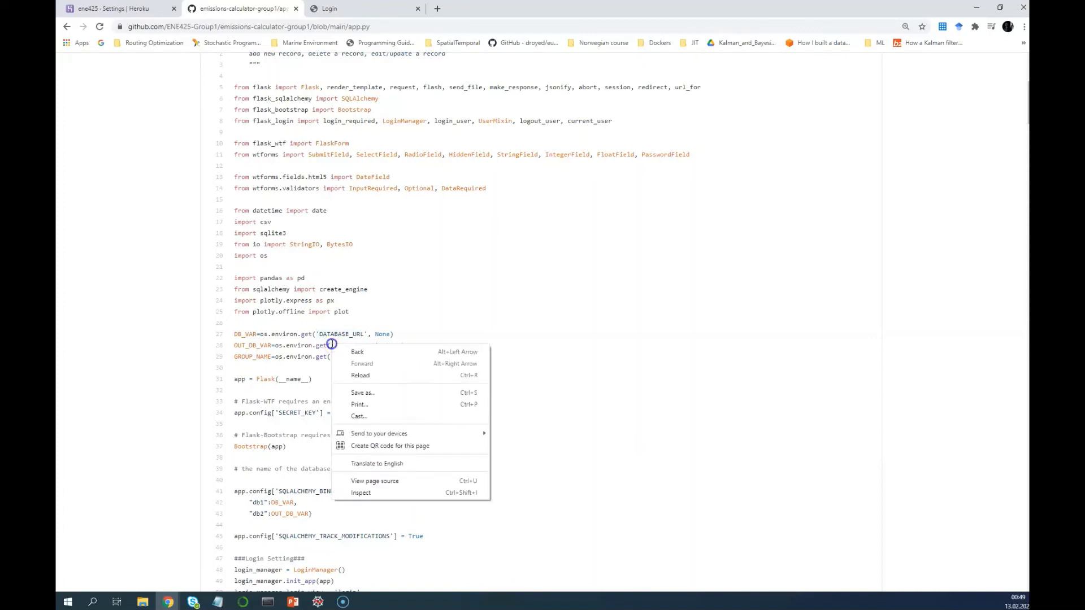
left_click(332, 345)
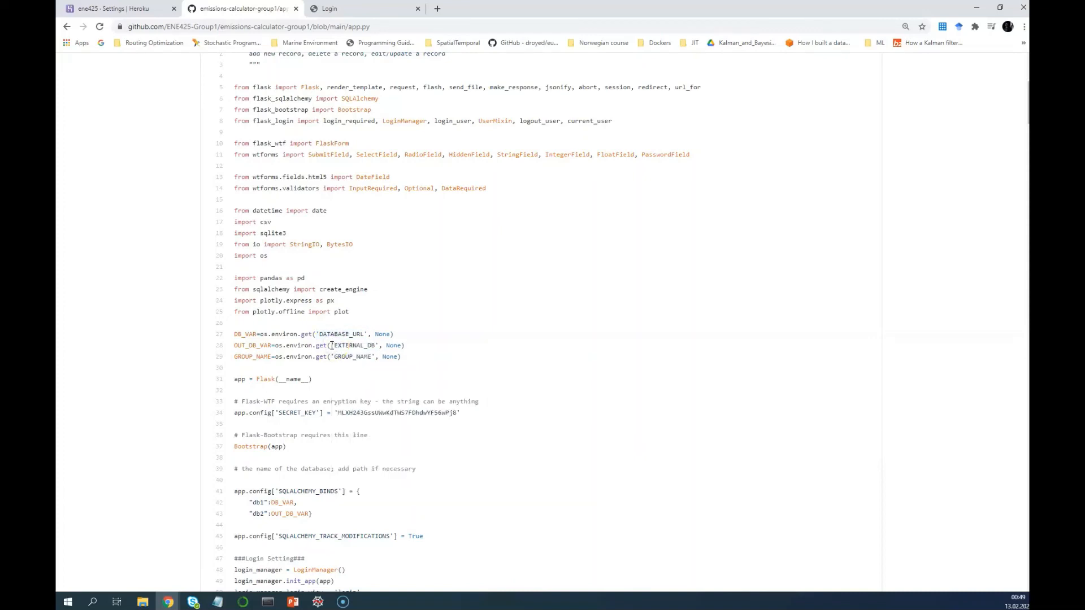
left_click_drag(332, 345, 375, 345)
scroll(226, 497, "down", 3)
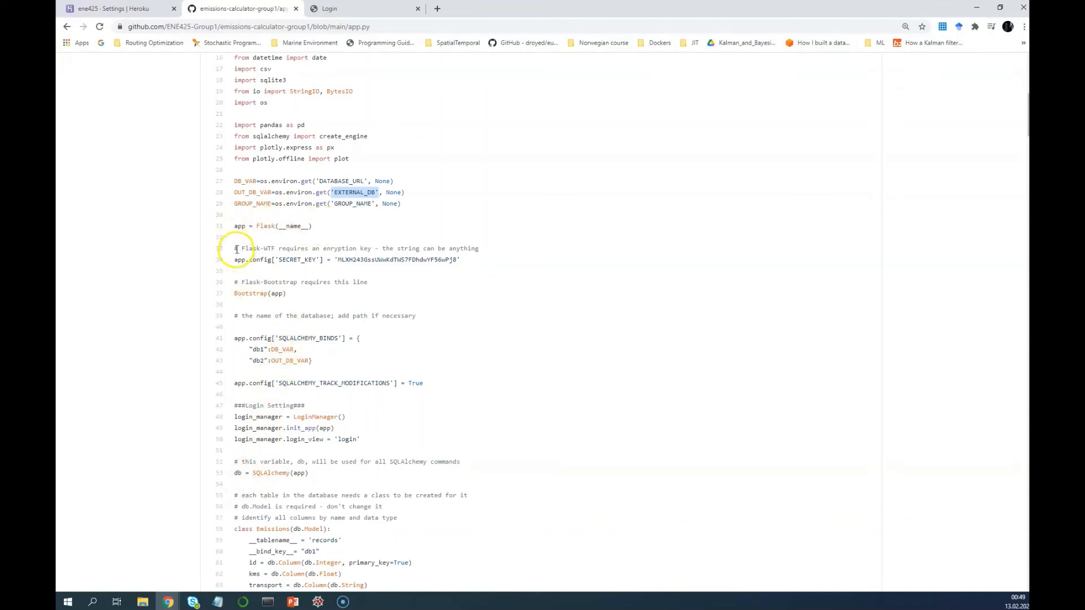
left_click_drag(235, 295, 288, 296)
left_click(292, 297)
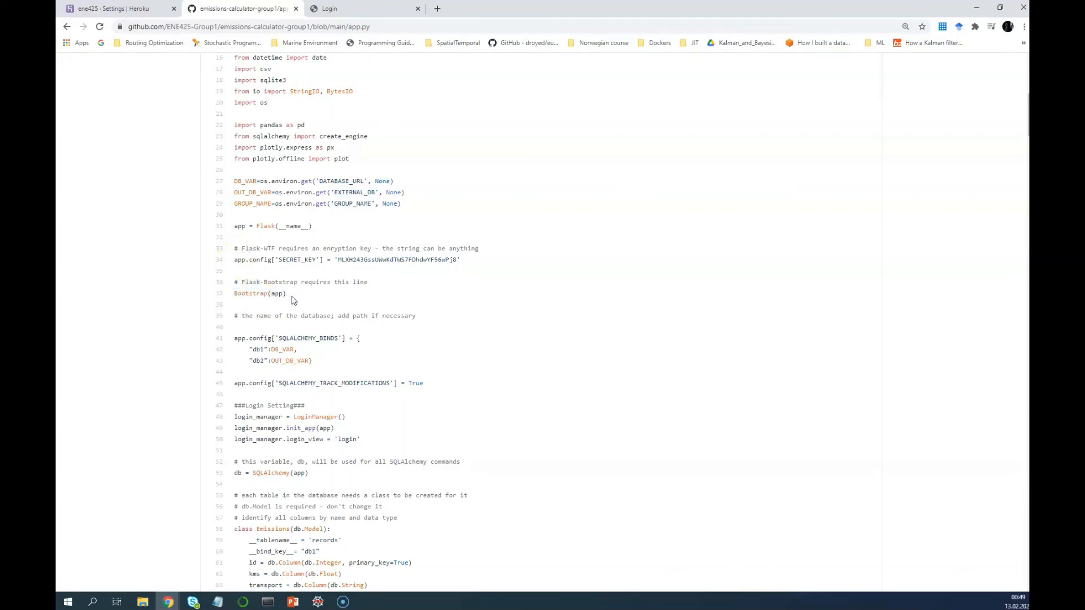
scroll(293, 300, "down", 2)
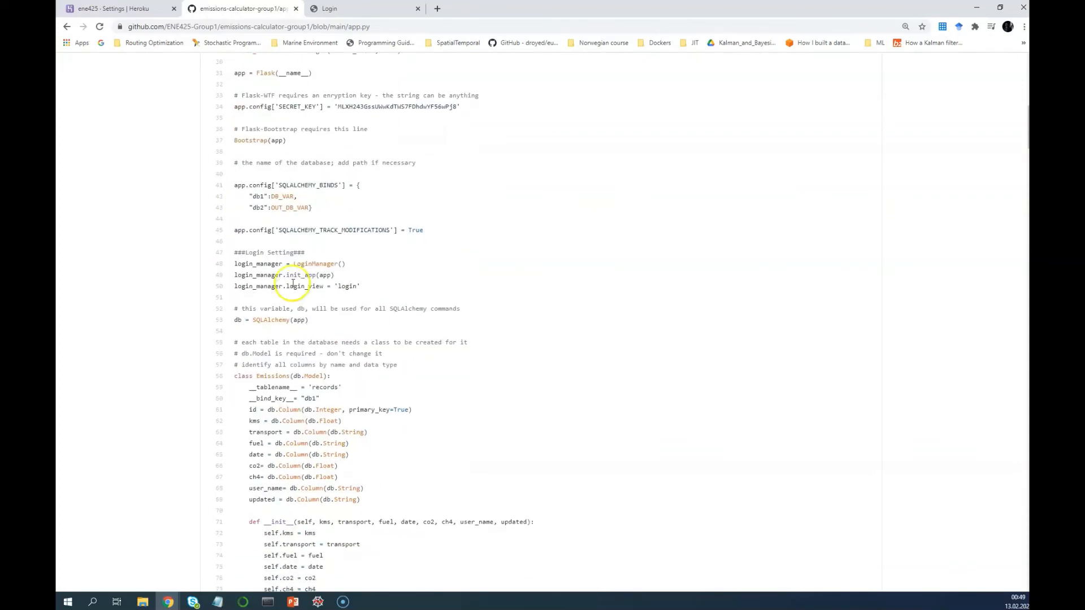
left_click(292, 215)
scroll(292, 216, "up", 1)
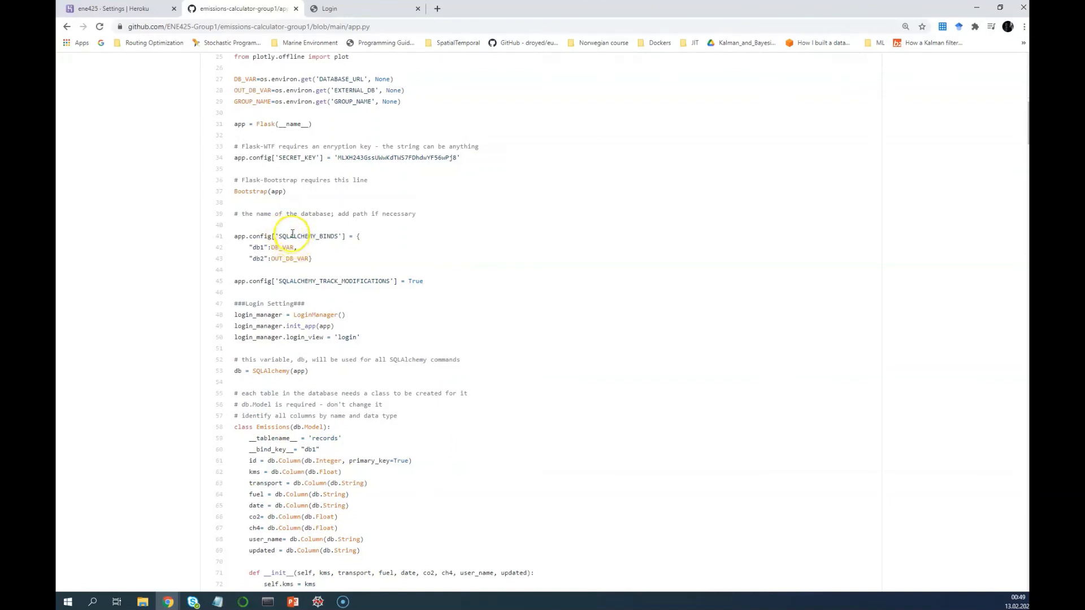
double_click(258, 79)
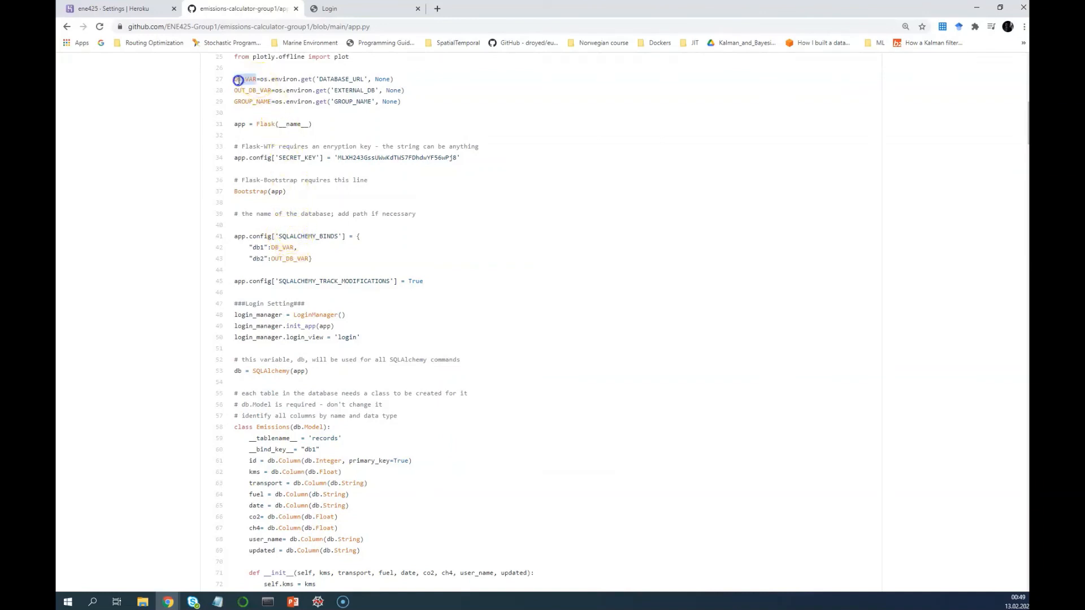
double_click(256, 248)
left_click_drag(272, 259, 308, 258)
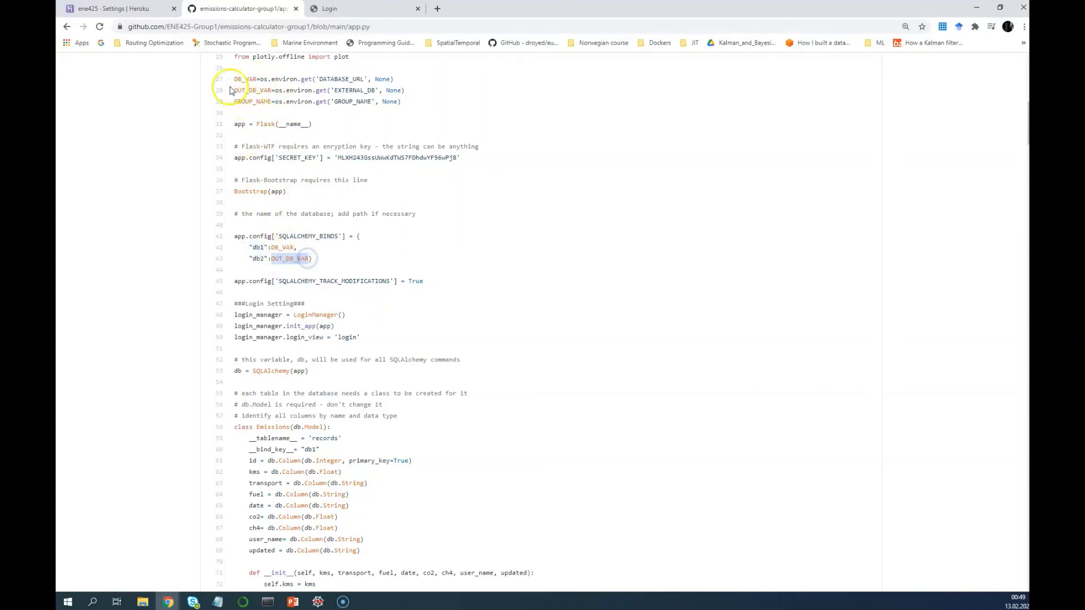
left_click_drag(334, 90, 382, 91)
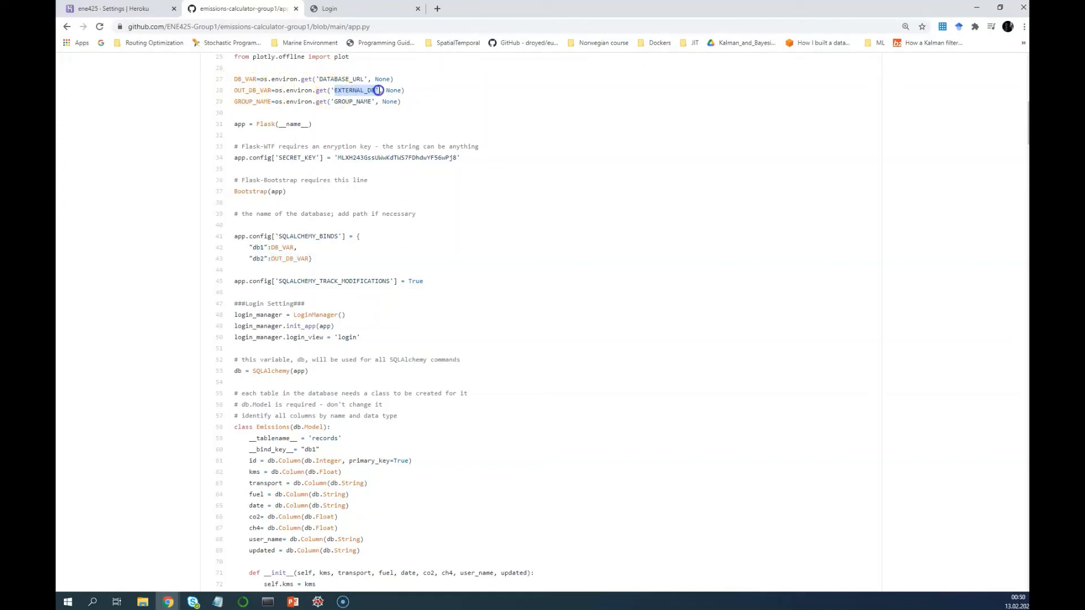
left_click_drag(378, 91, 378, 90)
scroll(266, 359, "down", 3)
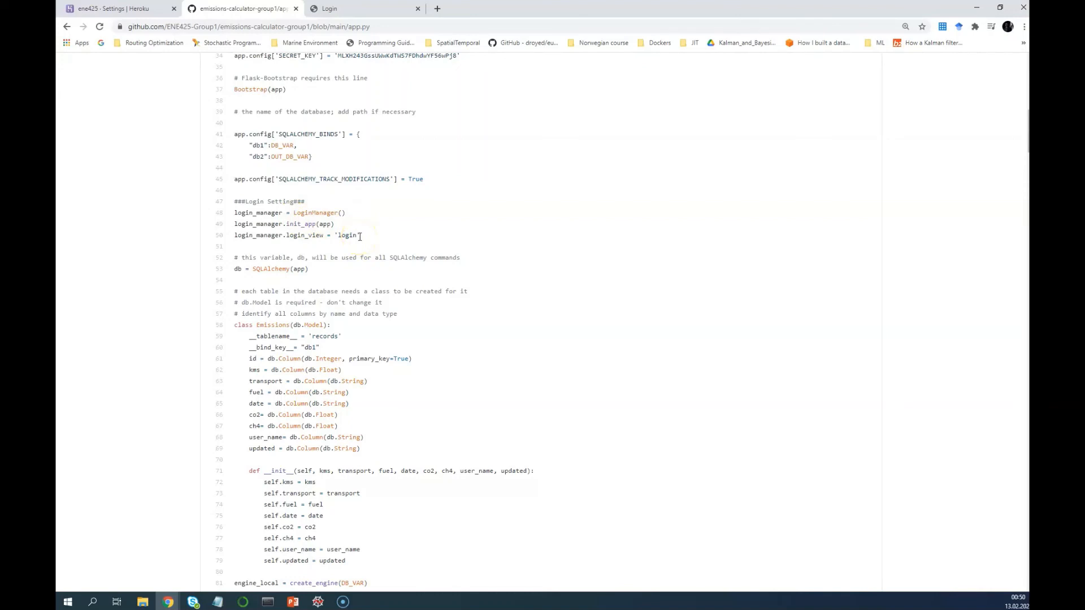
scroll(279, 271, "down", 2)
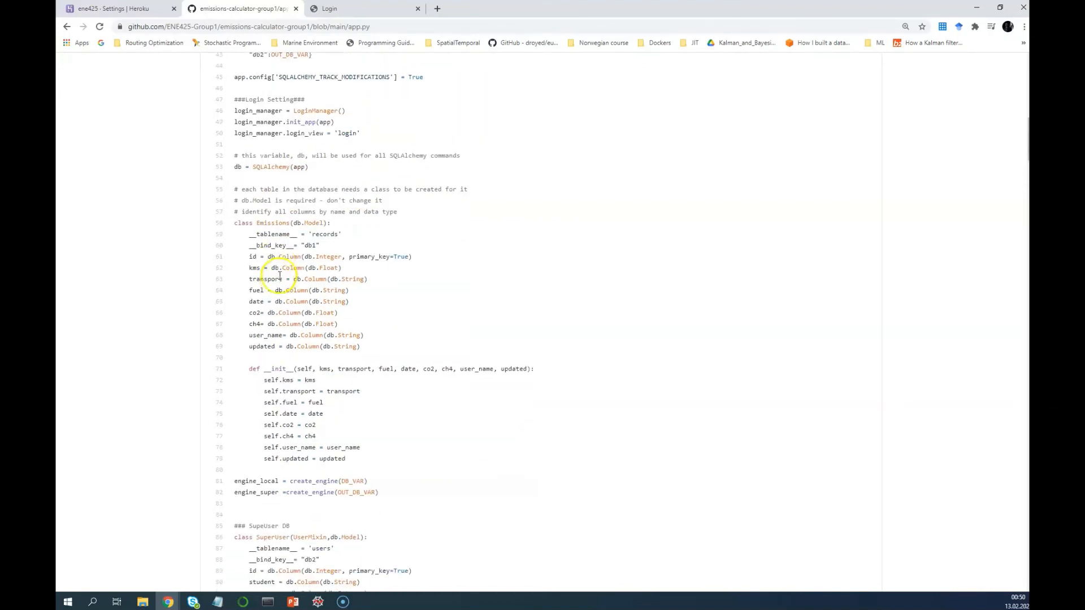
scroll(276, 232, "up", 1)
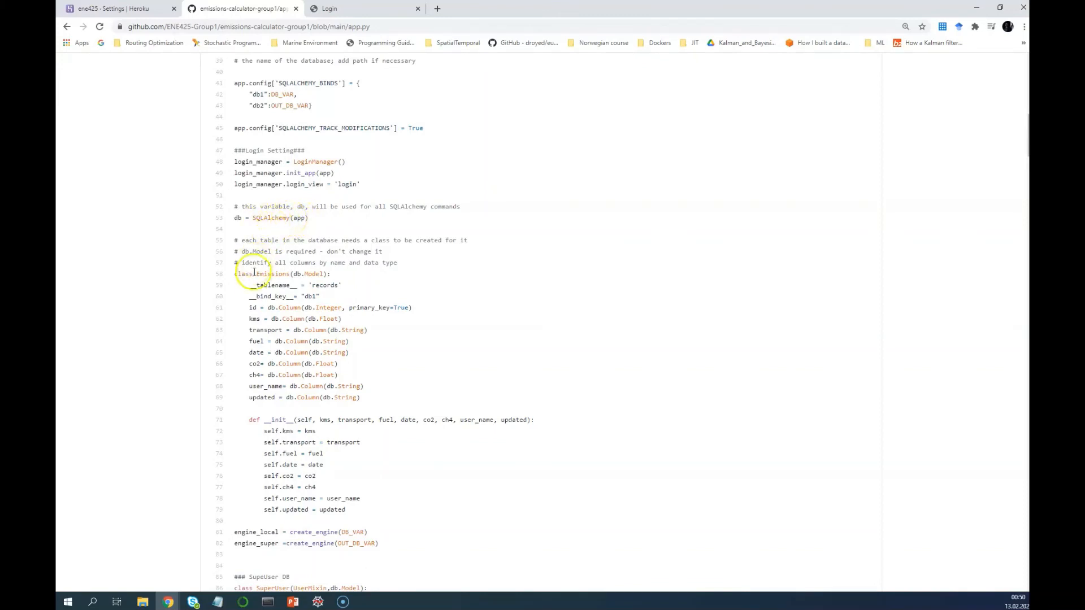
scroll(255, 282, "down", 1)
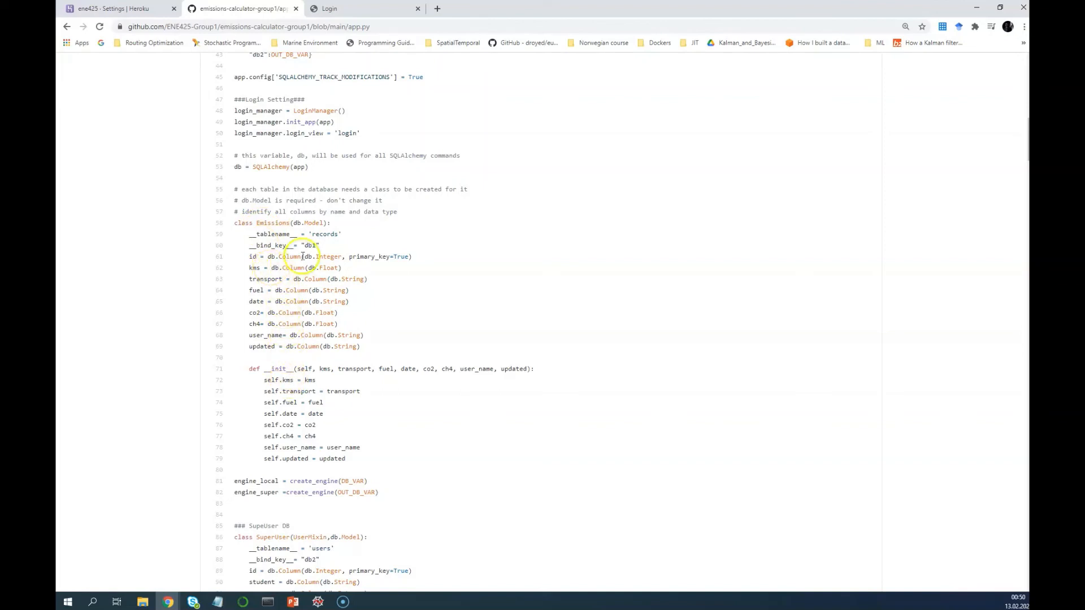
left_click_drag(316, 246, 284, 246)
scroll(281, 191, "up", 2)
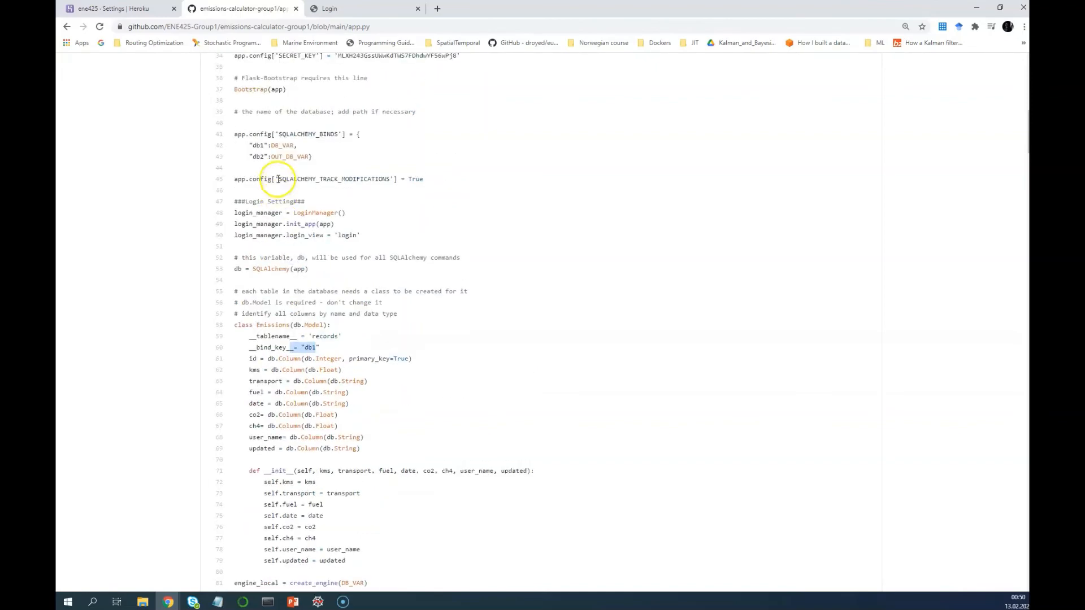
scroll(287, 403, "down", 3)
scroll(286, 339, "up", 3)
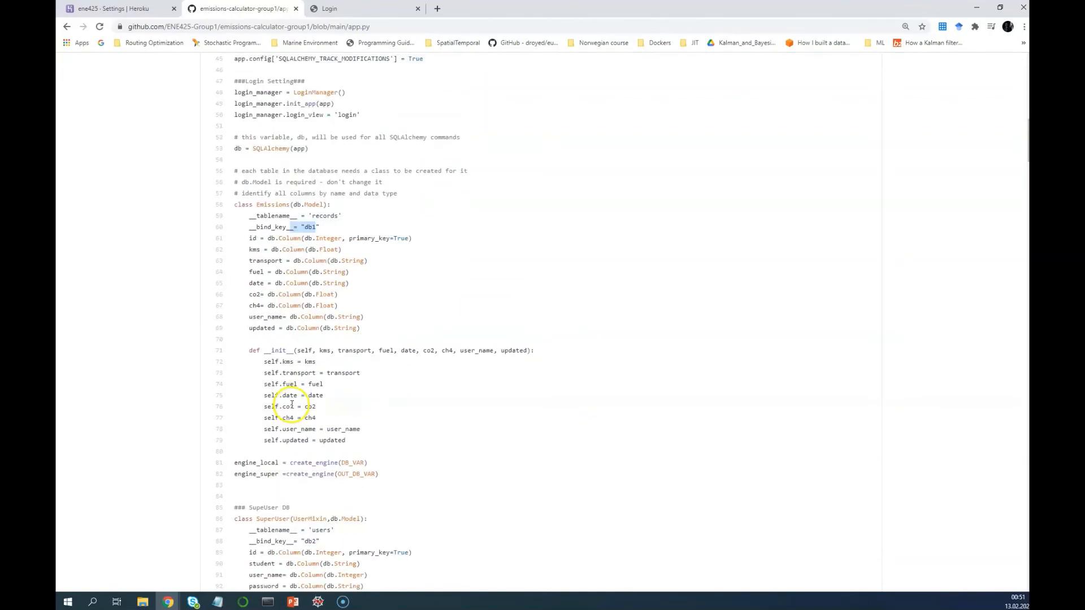
scroll(301, 337, "down", 4)
scroll(301, 337, "down", 3)
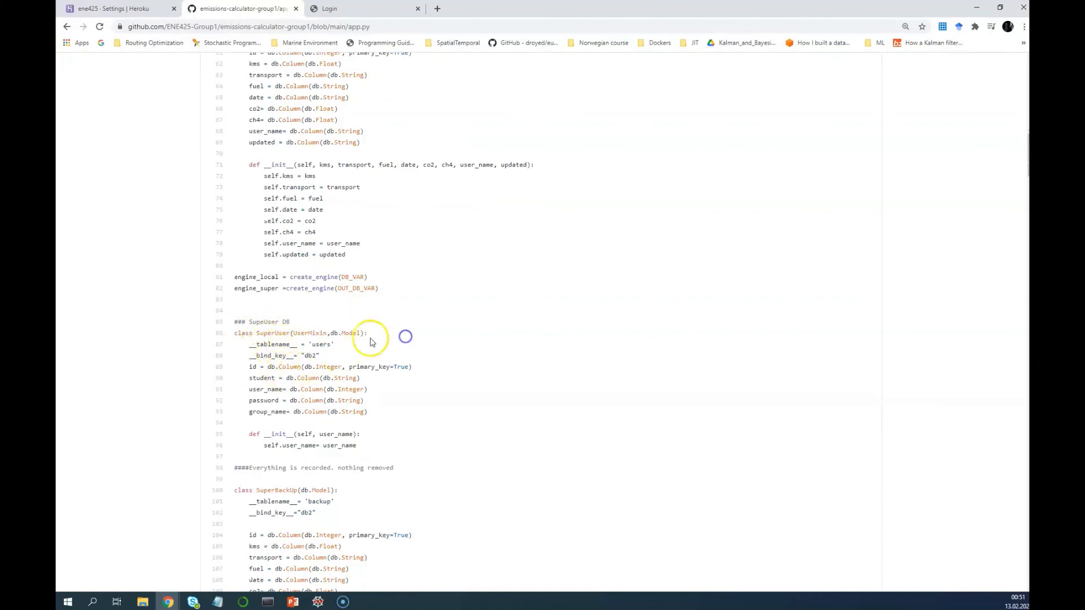
scroll(405, 337, "down", 1)
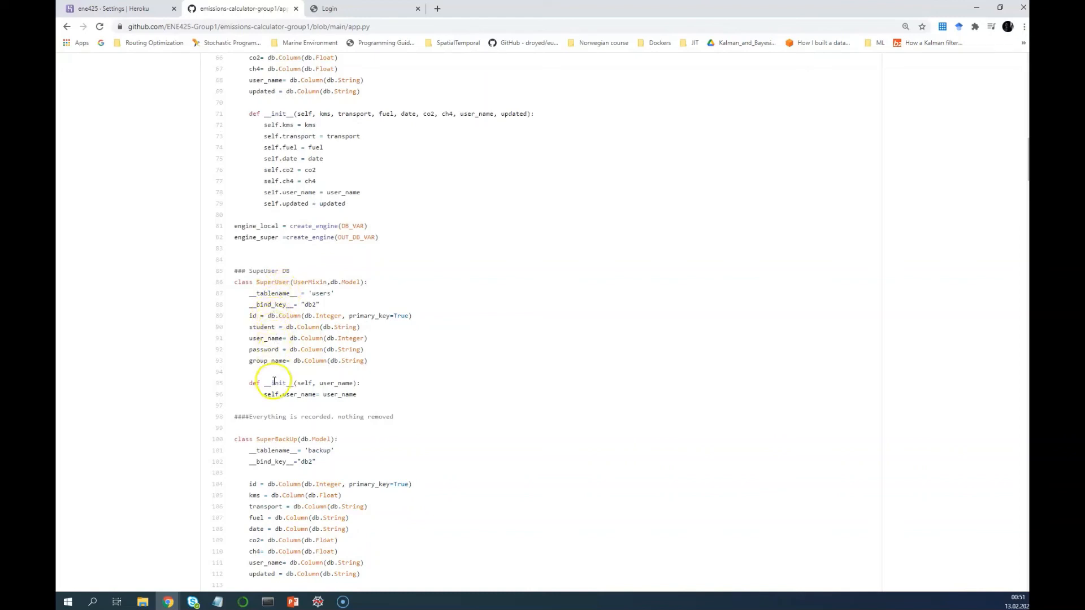
scroll(268, 447, "down", 1)
scroll(268, 448, "down", 3)
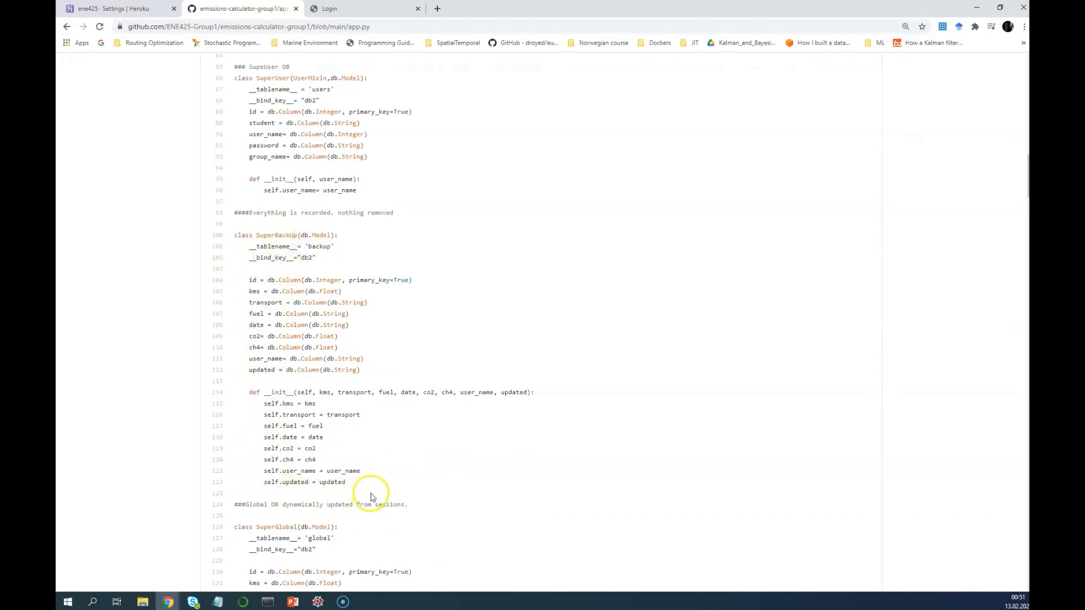
scroll(396, 446, "down", 4)
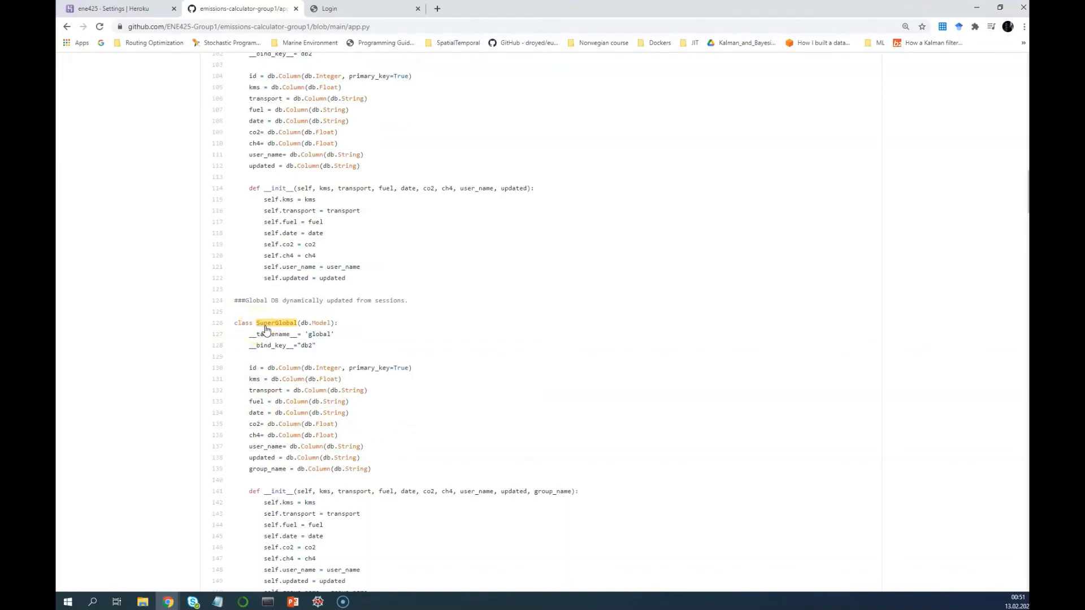
Fill the login form with a saved username edited to the group account, then move to the password
left_click(339, 8)
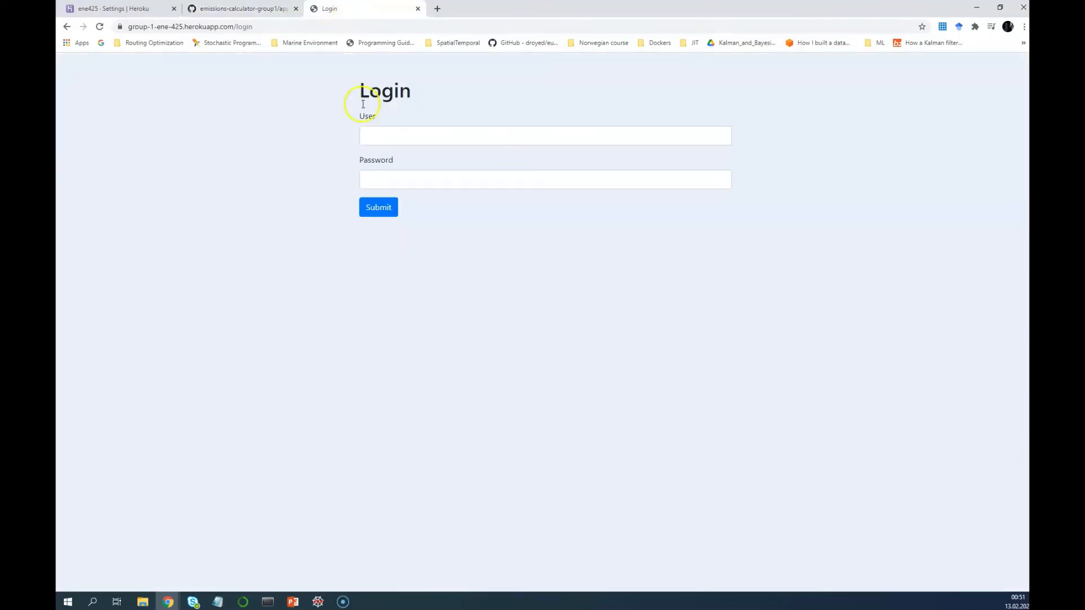
left_click(394, 137)
left_click(395, 194)
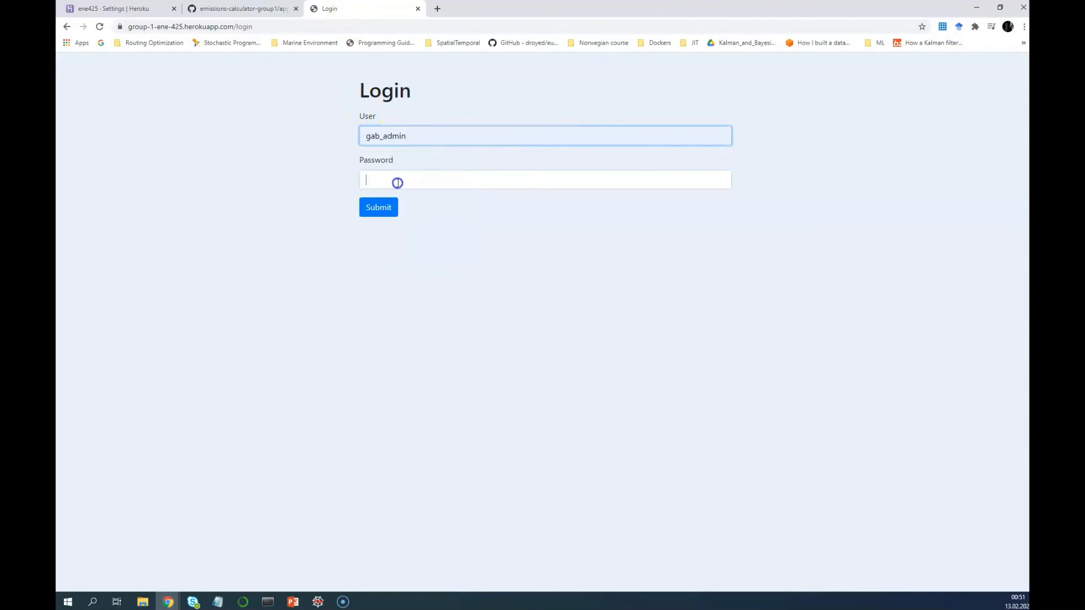
left_click(395, 182)
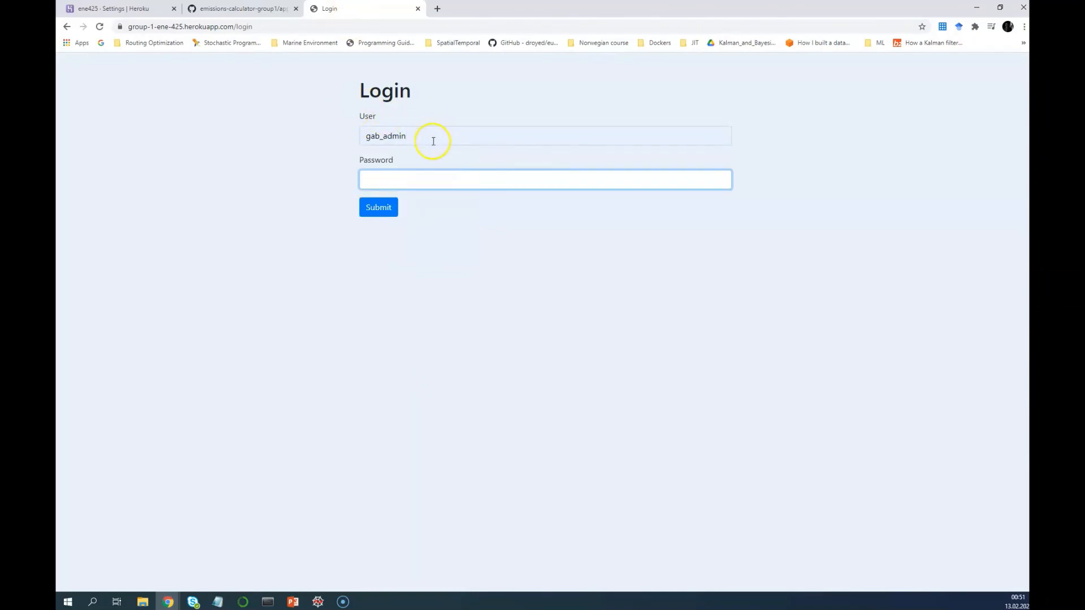
left_click_drag(405, 137, 383, 140)
type("gab_g")
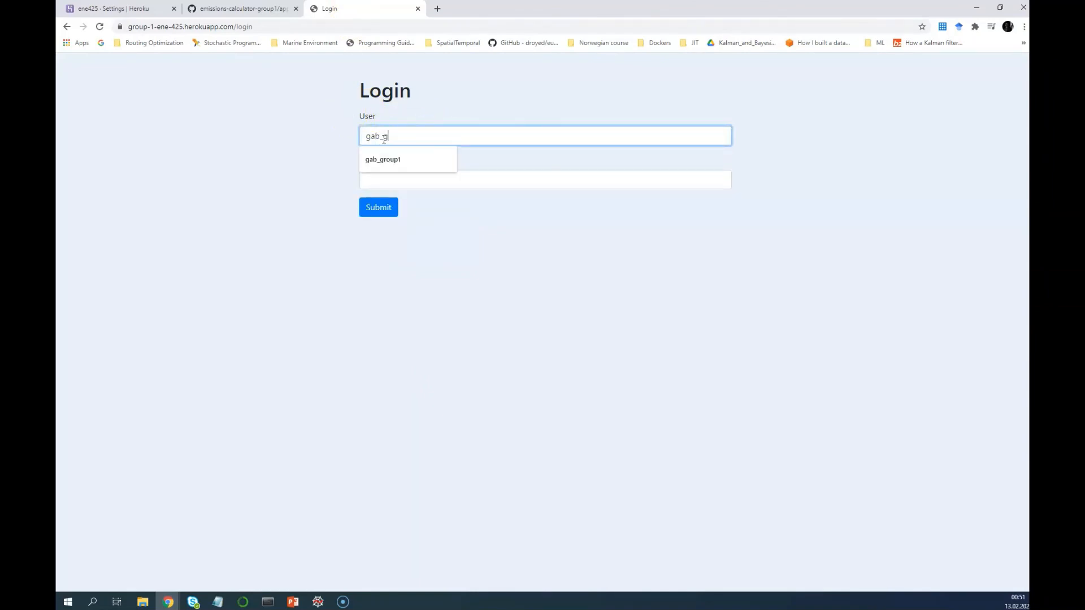
type("roup1")
key("Tab")
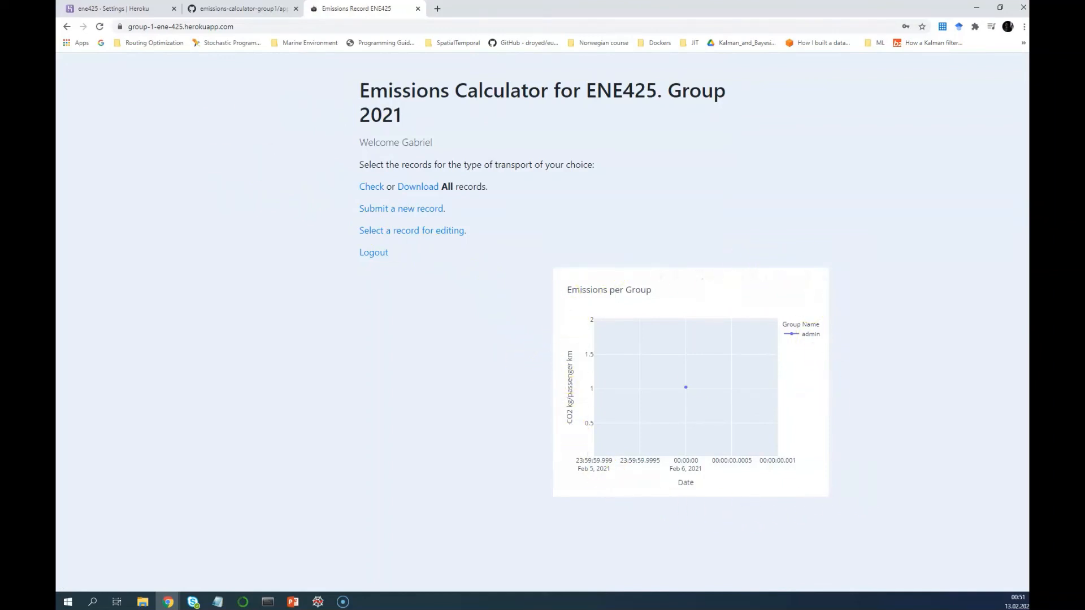
Scroll app.py to the LoginRecord form class and highlight its name
left_click(243, 10)
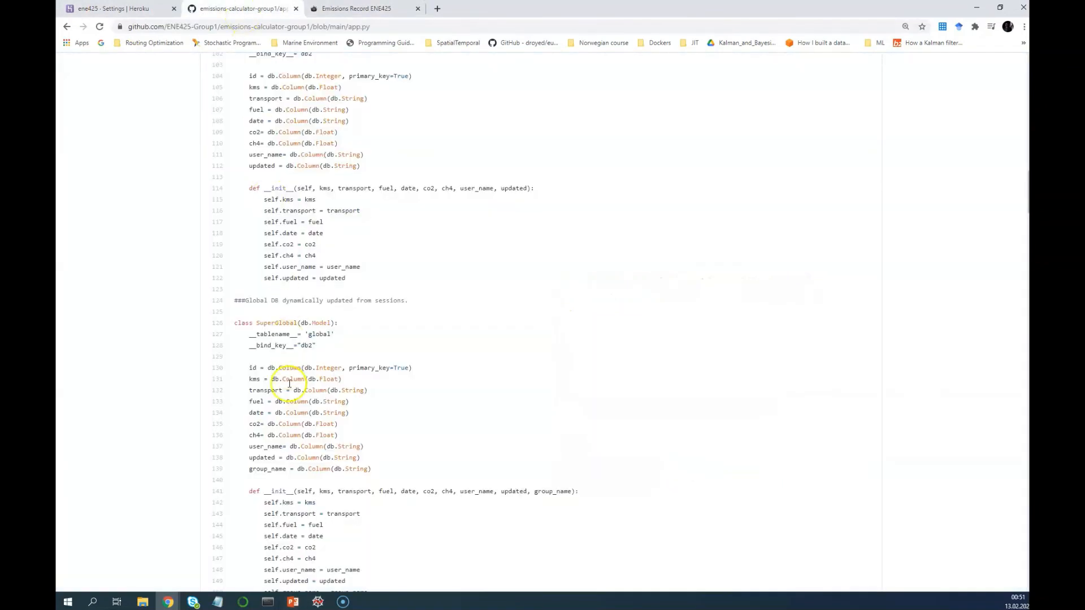
scroll(291, 382, "down", 1)
scroll(291, 383, "down", 5)
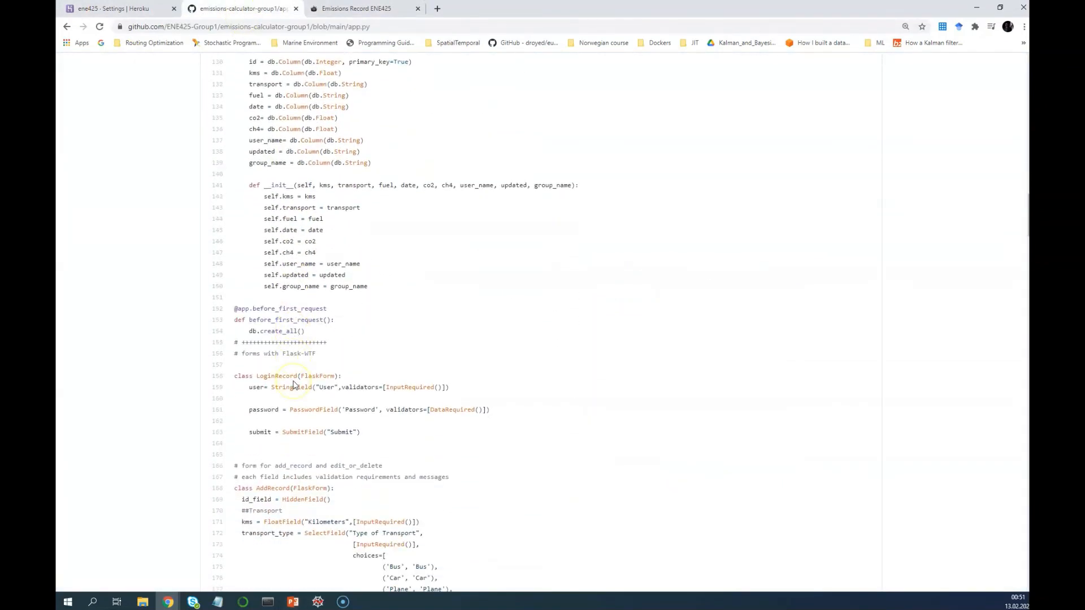
scroll(293, 385, "down", 2)
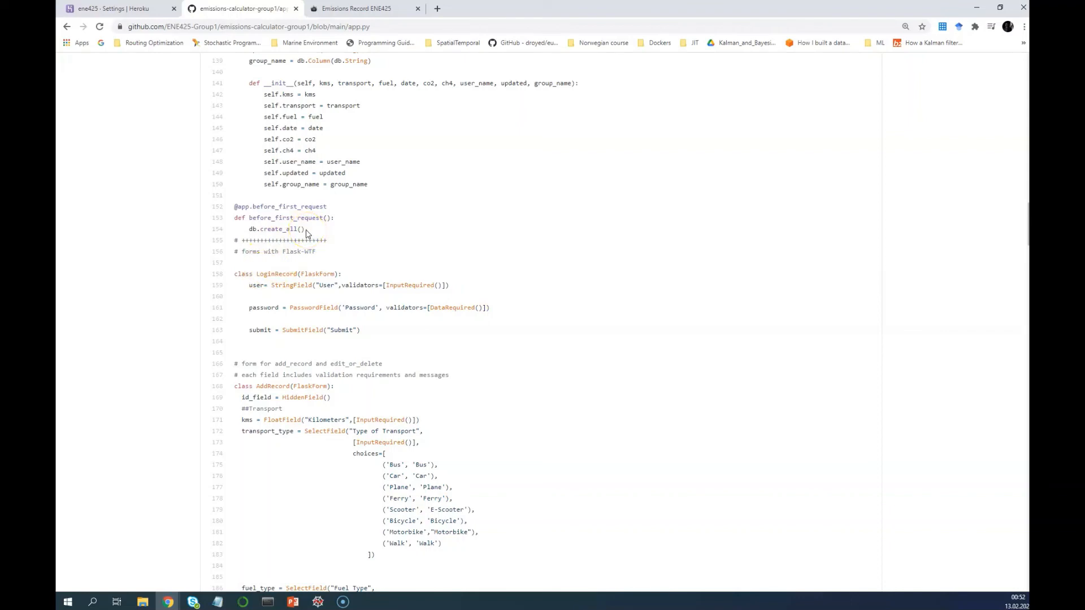
scroll(304, 229, "up", 4)
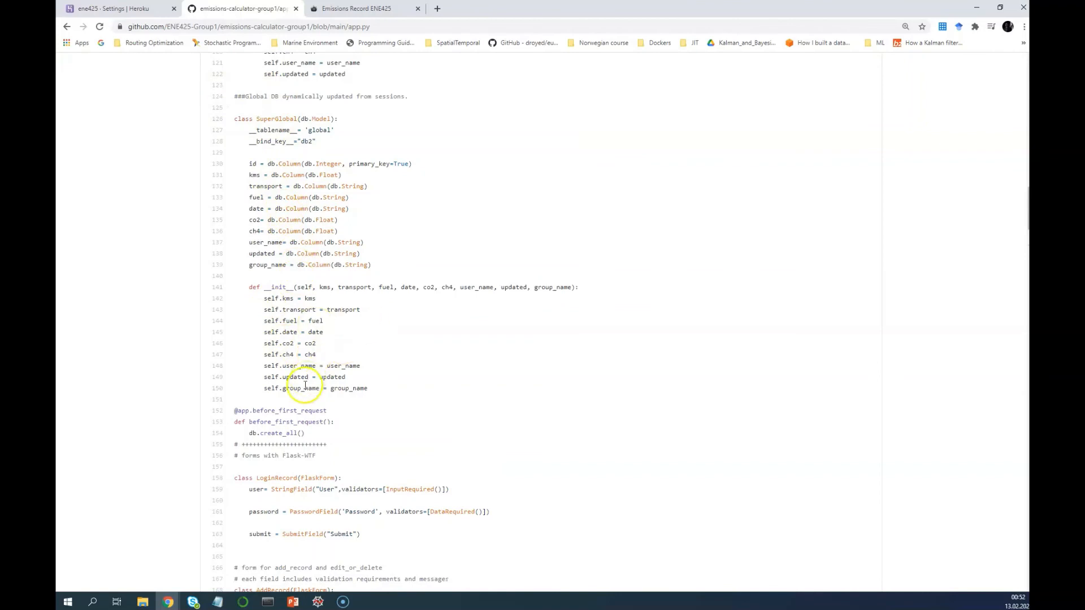
scroll(305, 385, "down", 3)
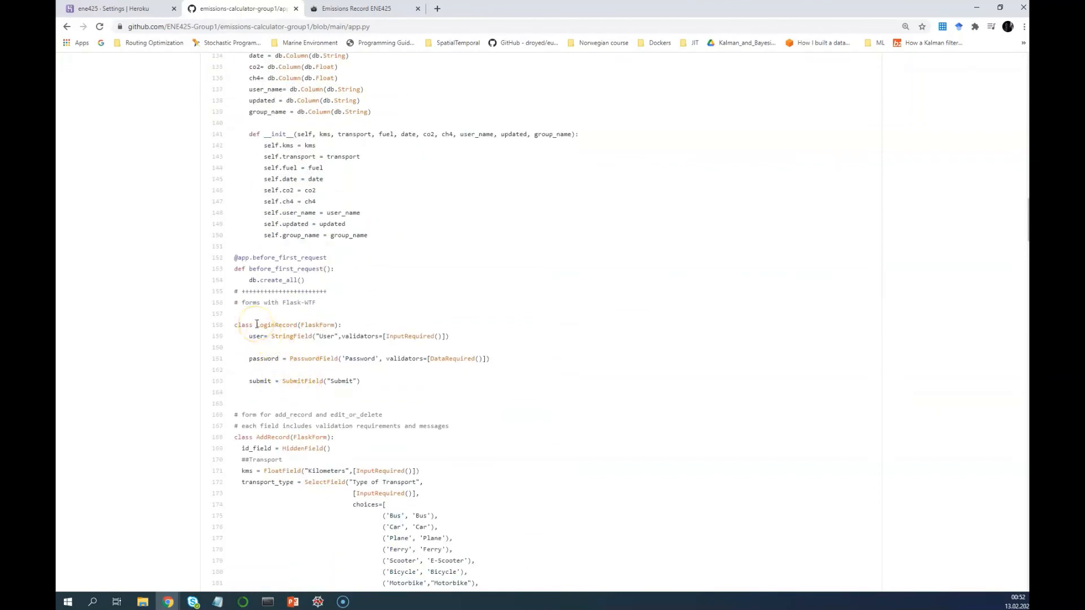
left_click_drag(256, 324, 269, 327)
left_click(257, 336)
scroll(258, 337, "down", 1)
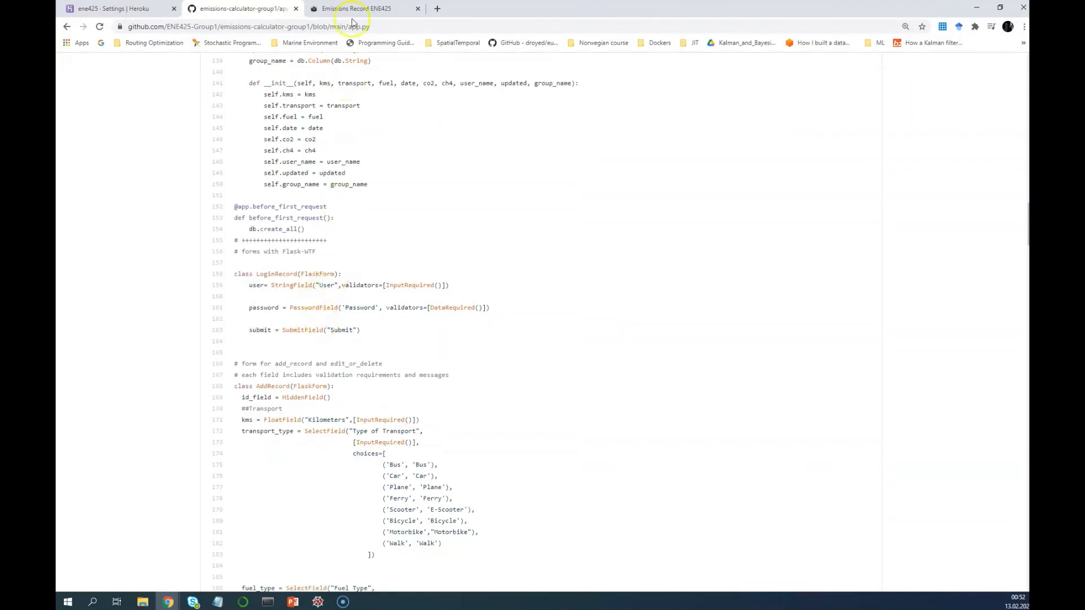
Log out of the emissions app to show its login page, then return to app.py
left_click(356, 10)
left_click(370, 254)
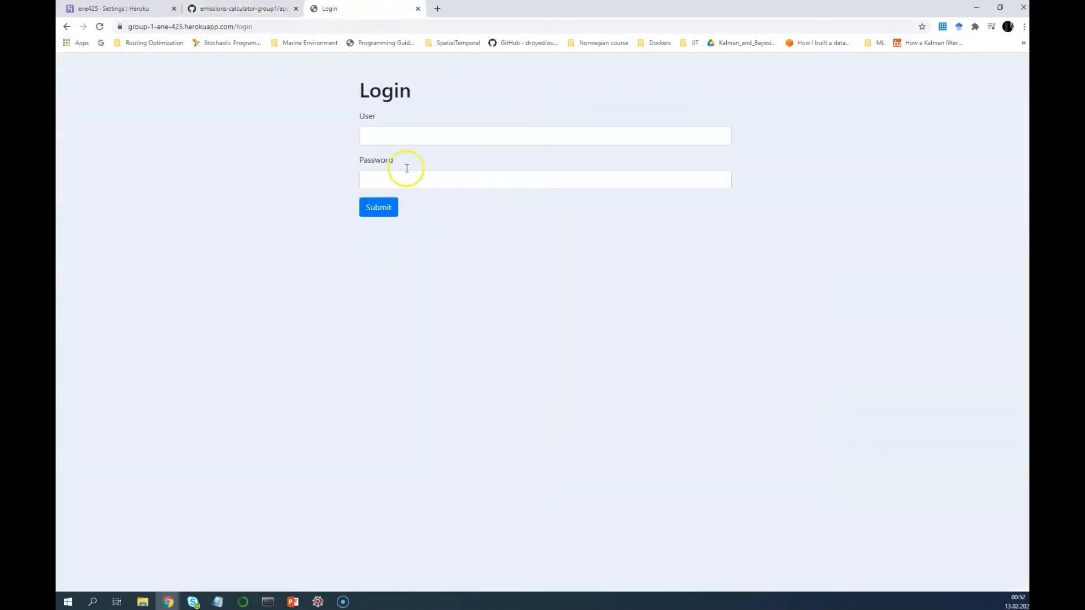
left_click(396, 131)
left_click(558, 182)
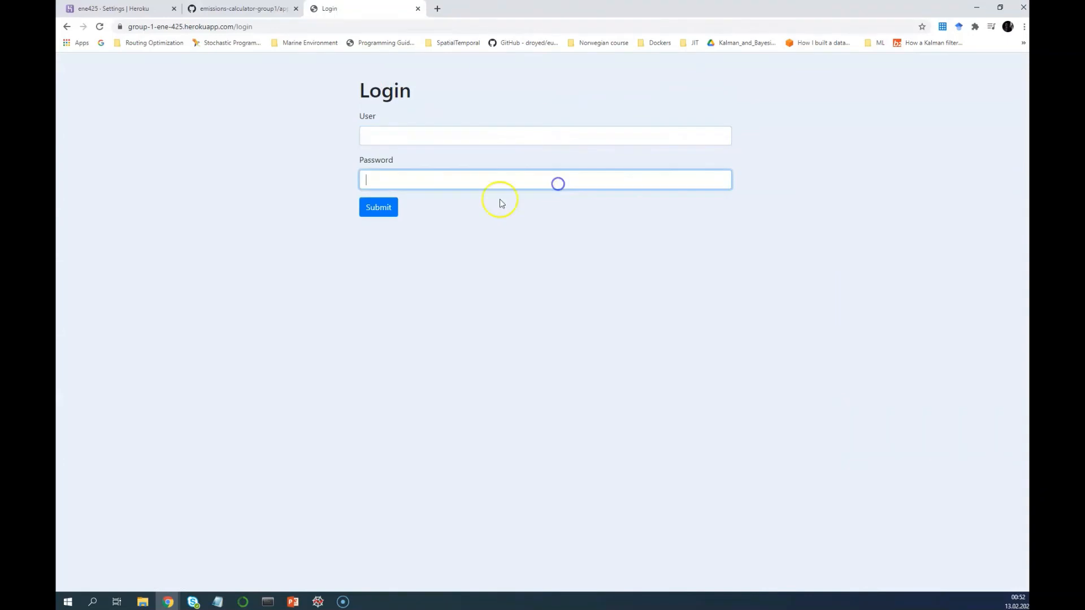
left_click(248, 8)
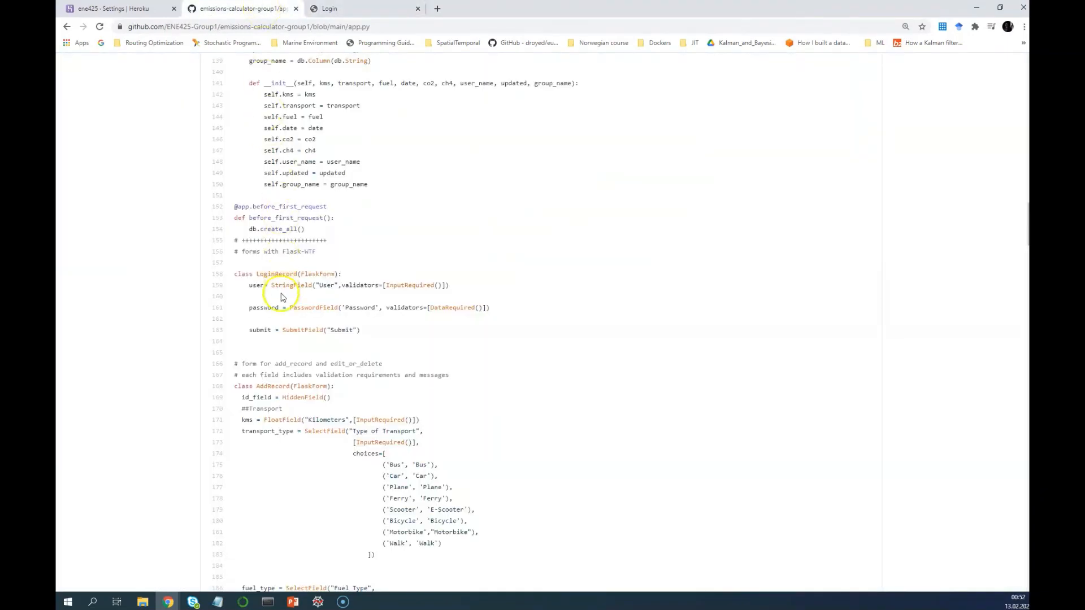
Scroll app.py past the highlighted efco2 and efch4 emission factor dictionaries down to DeleteForm
scroll(285, 334, "down", 2)
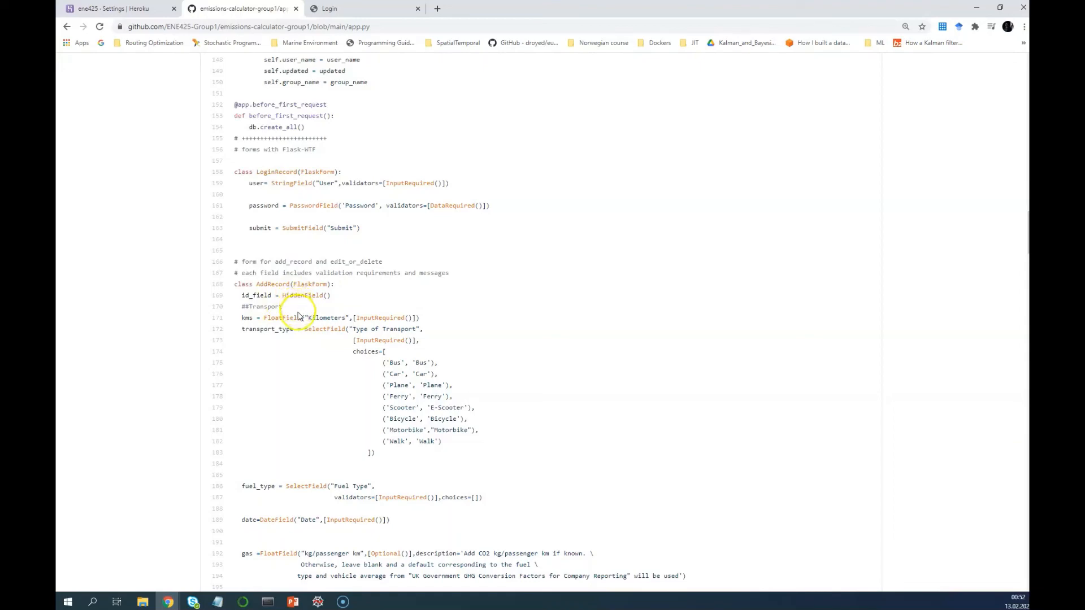
scroll(299, 320, "down", 3)
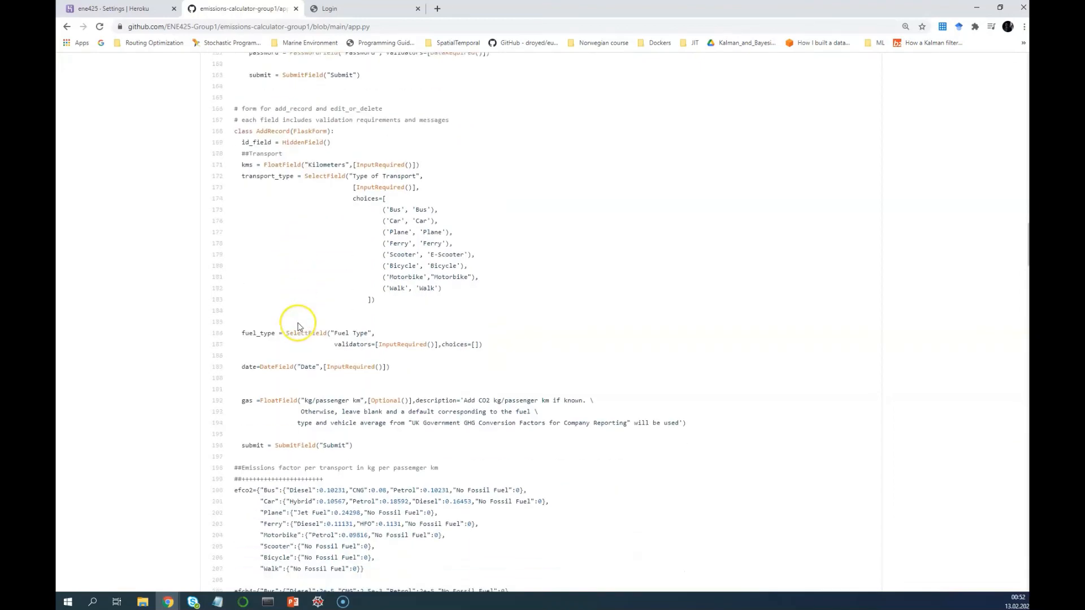
scroll(299, 327, "up", 1)
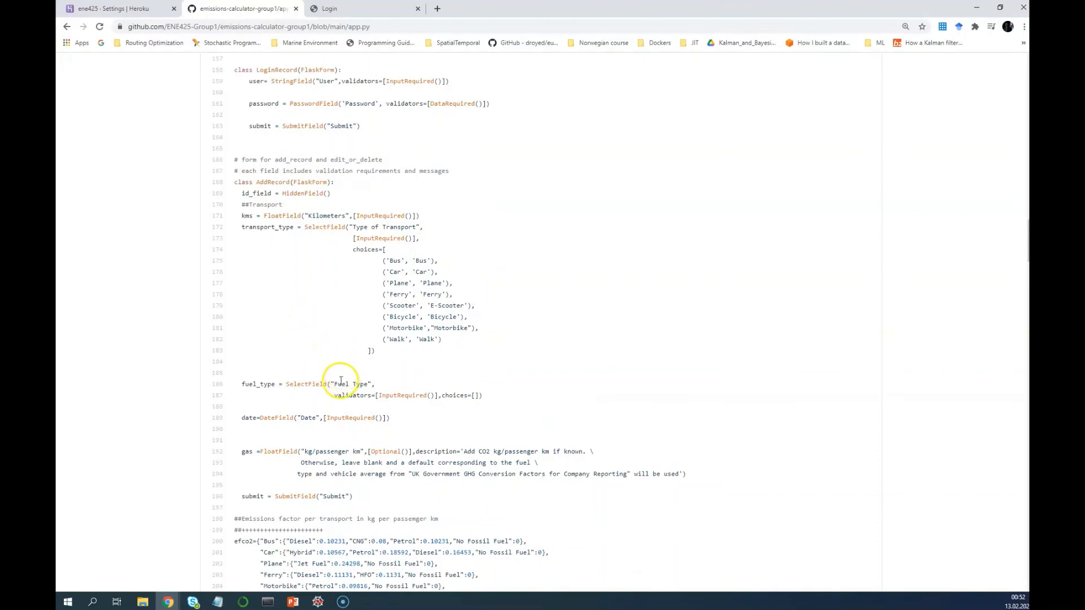
scroll(325, 390, "down", 2)
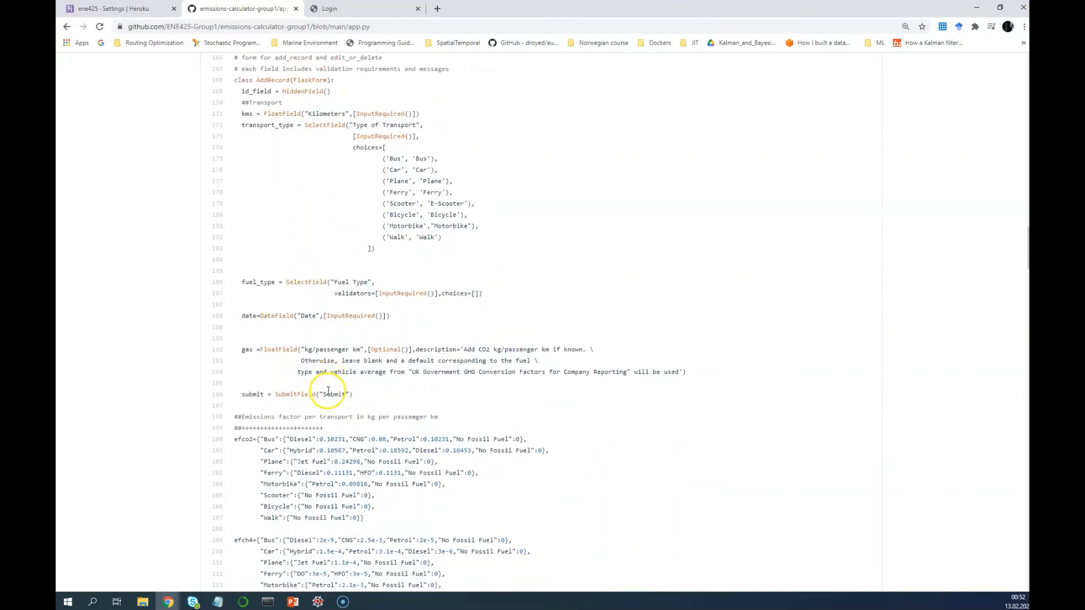
scroll(328, 391, "down", 3)
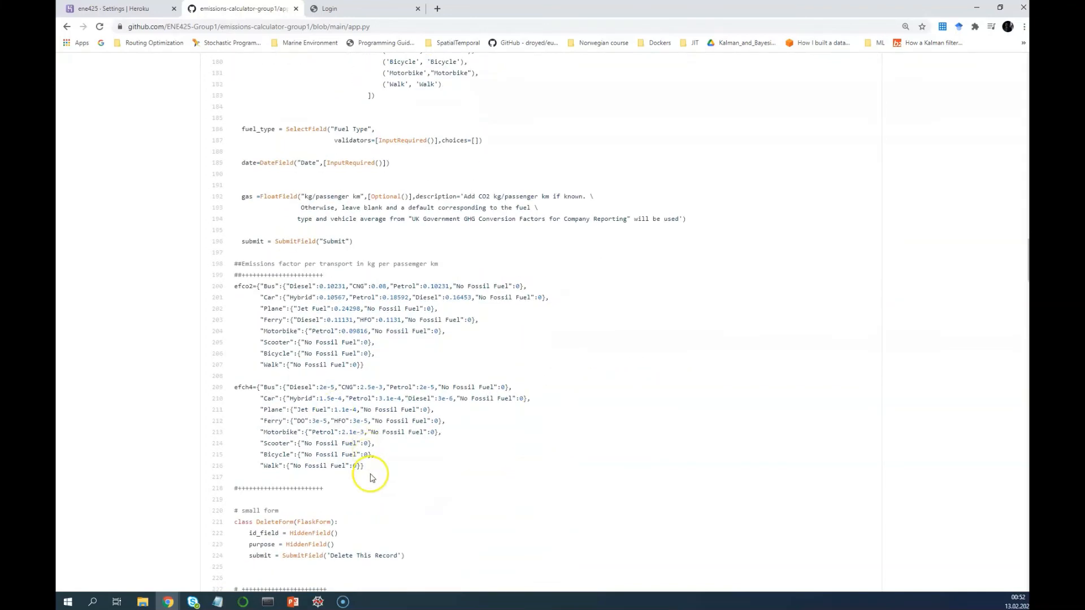
left_click_drag(331, 489, 233, 288)
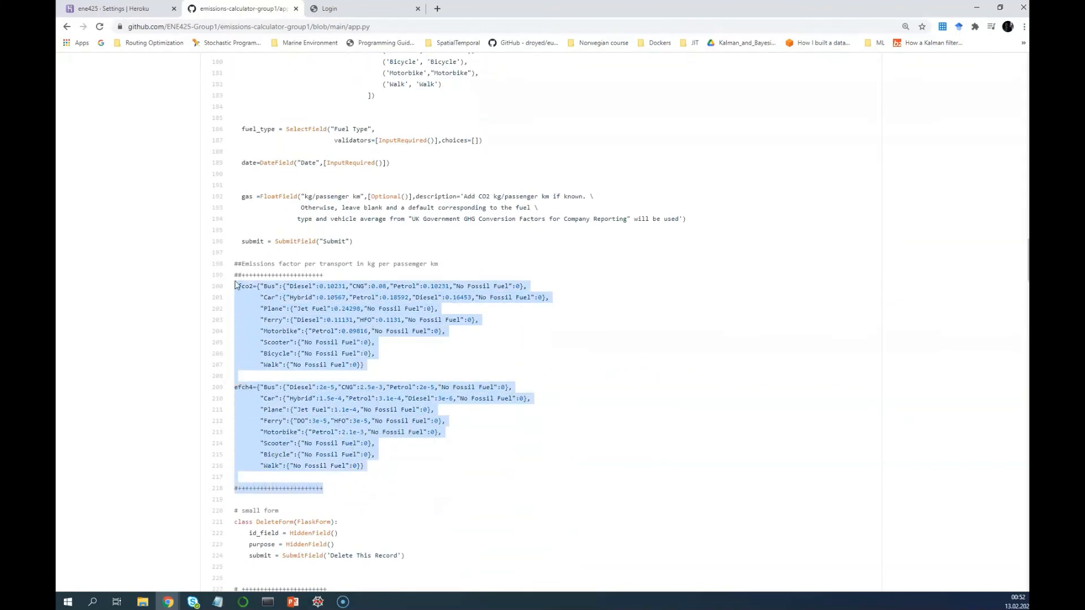
left_click(236, 279)
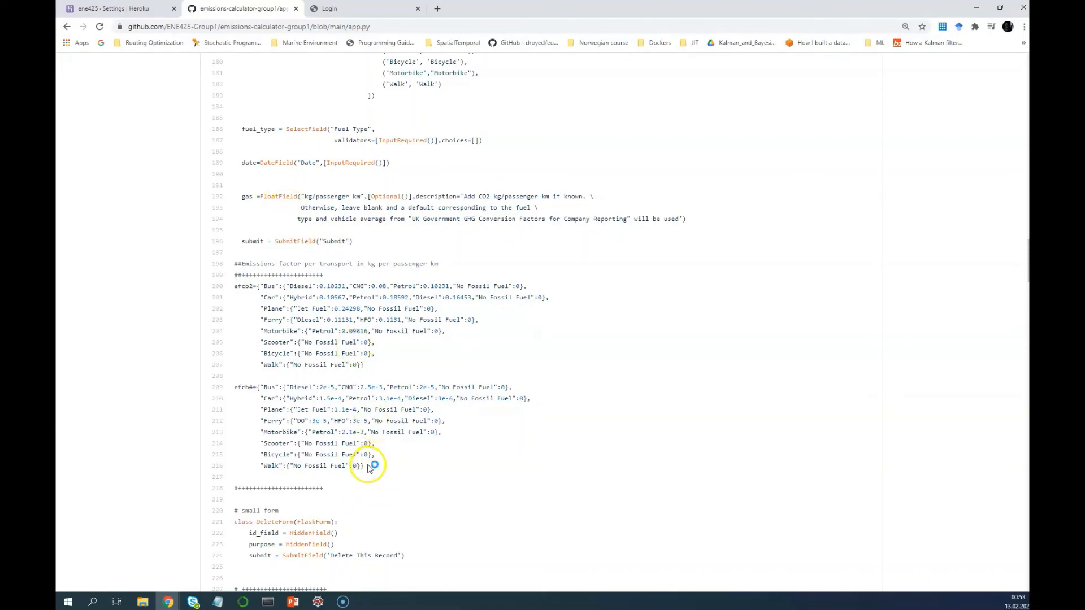
scroll(353, 490, "down", 5)
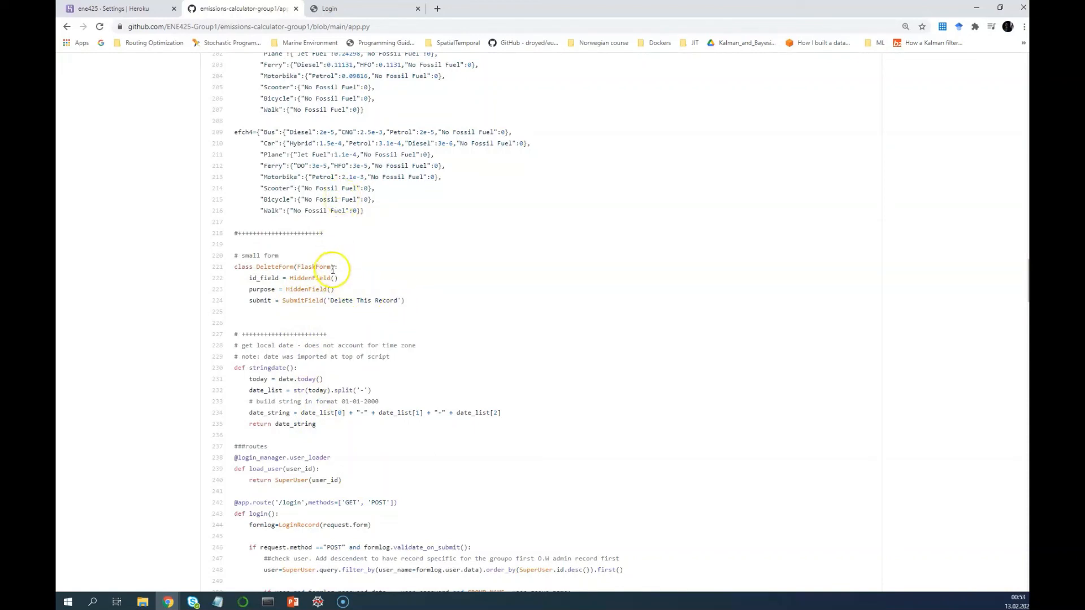
Log into the calculator using the saved group username from autofill
left_click(351, 9)
left_click(374, 136)
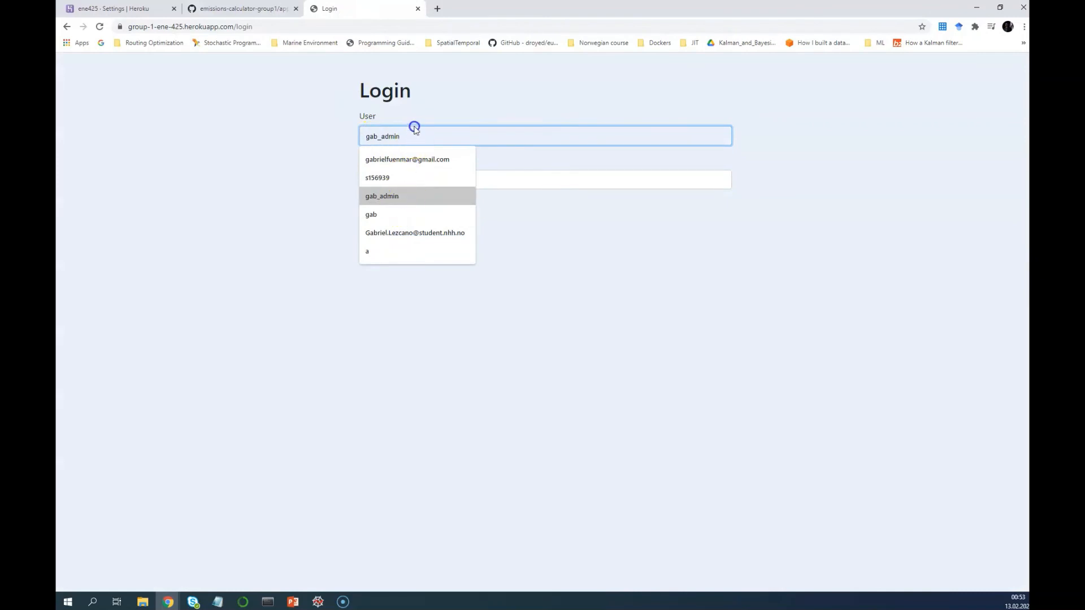
type("gab_")
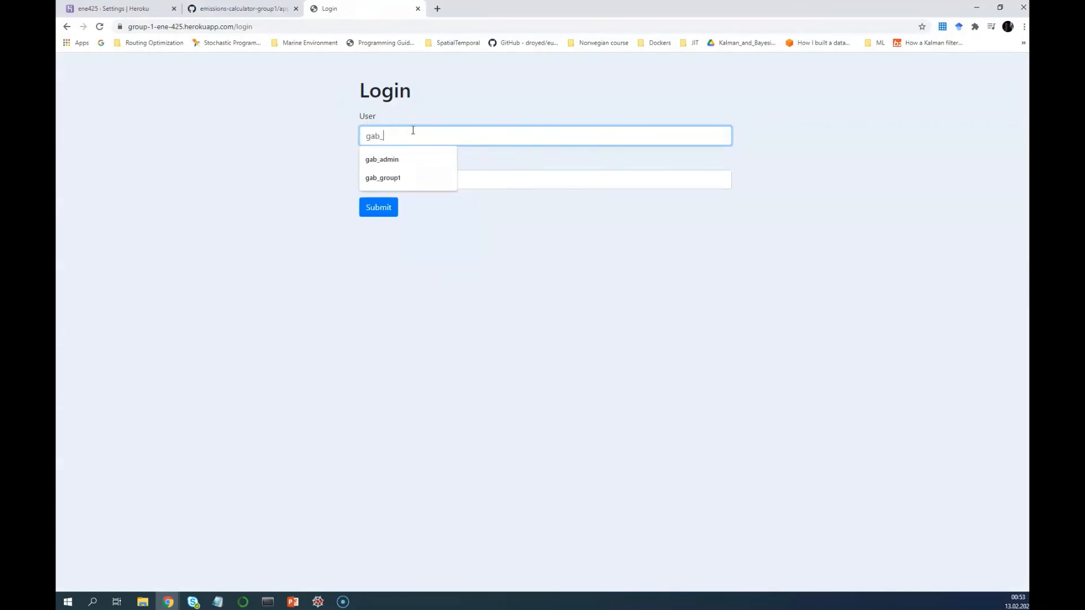
key("Down")
key("Down")
key("Return")
key("Tab")
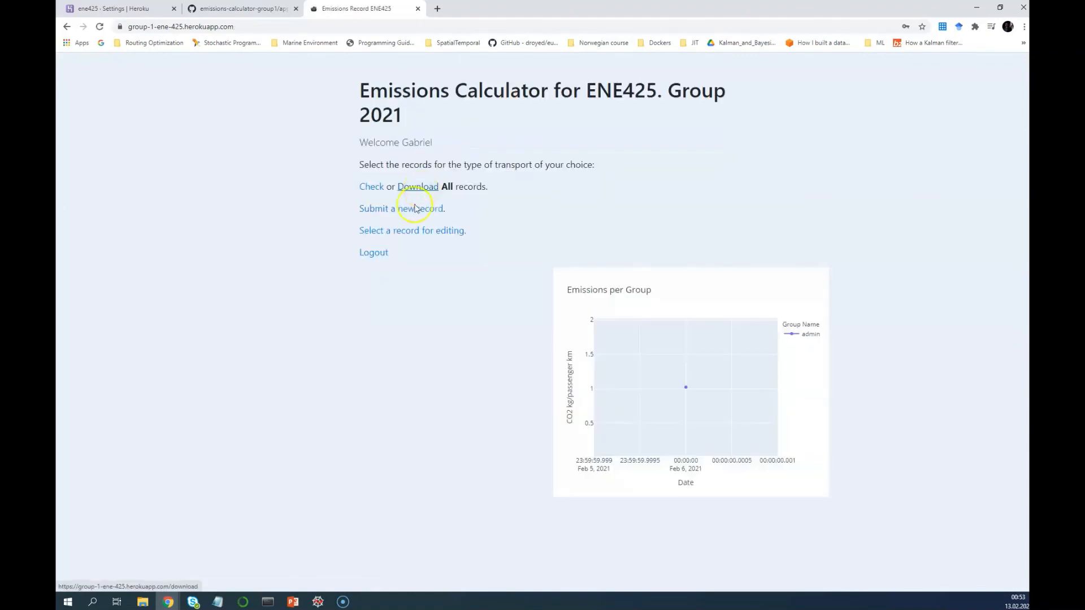
Open the Select a Record page, then glance at the Heroku settings and app.py tabs
left_click(400, 236)
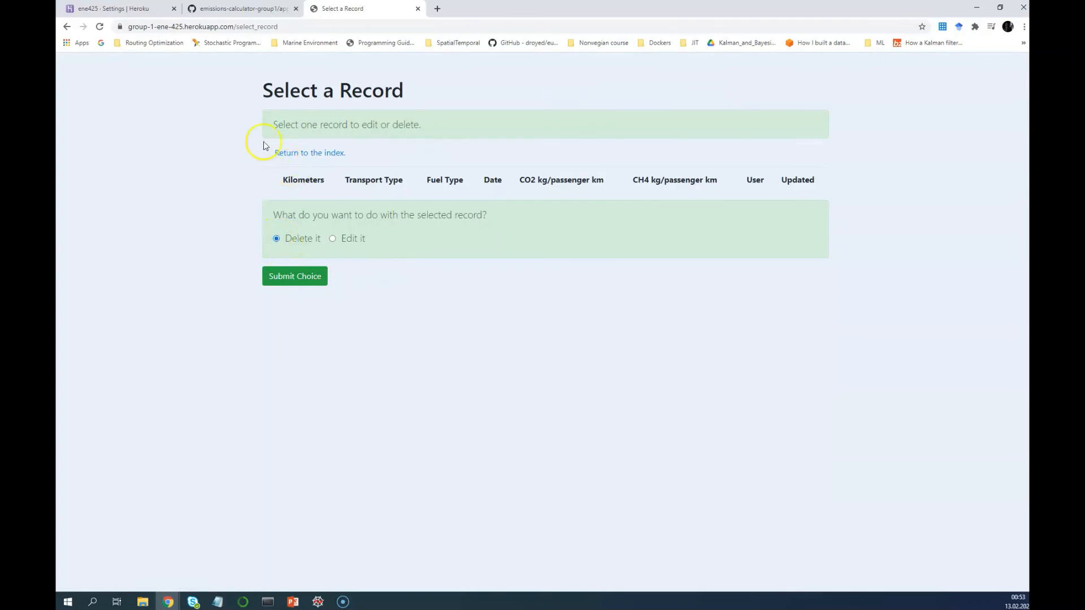
left_click(155, 9)
left_click(230, 9)
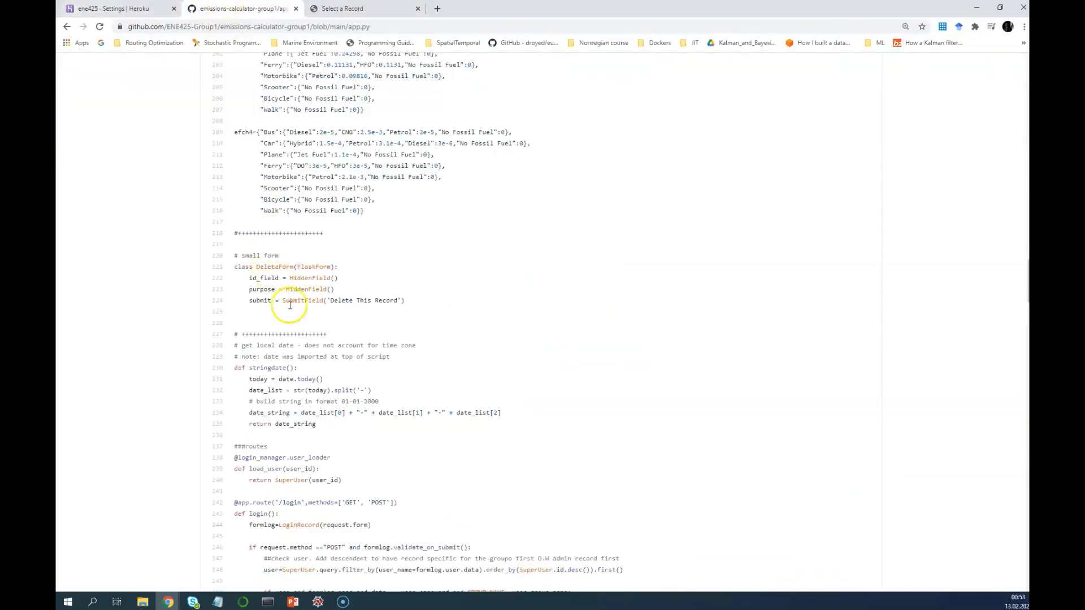
scroll(294, 375, "down", 3)
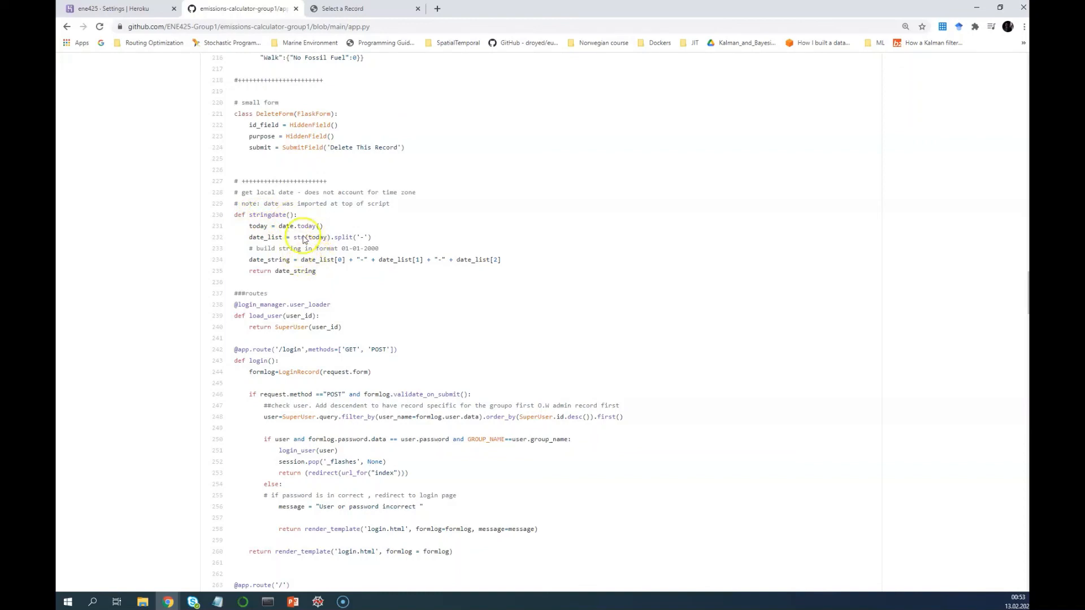
Go back to the index and open the Add a New Record form's date picker
left_click(322, 9)
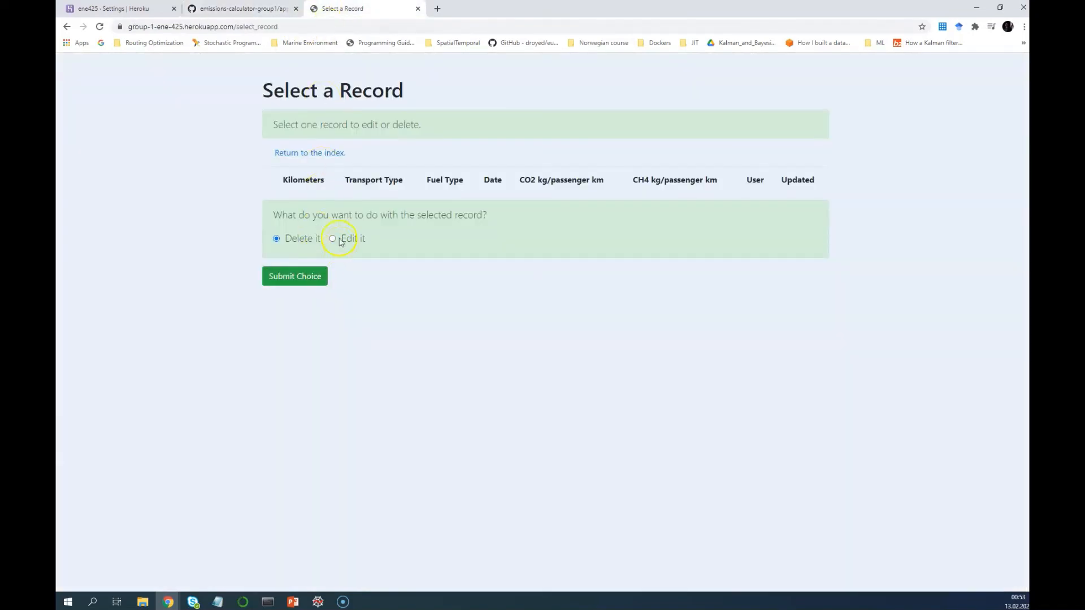
left_click(310, 153)
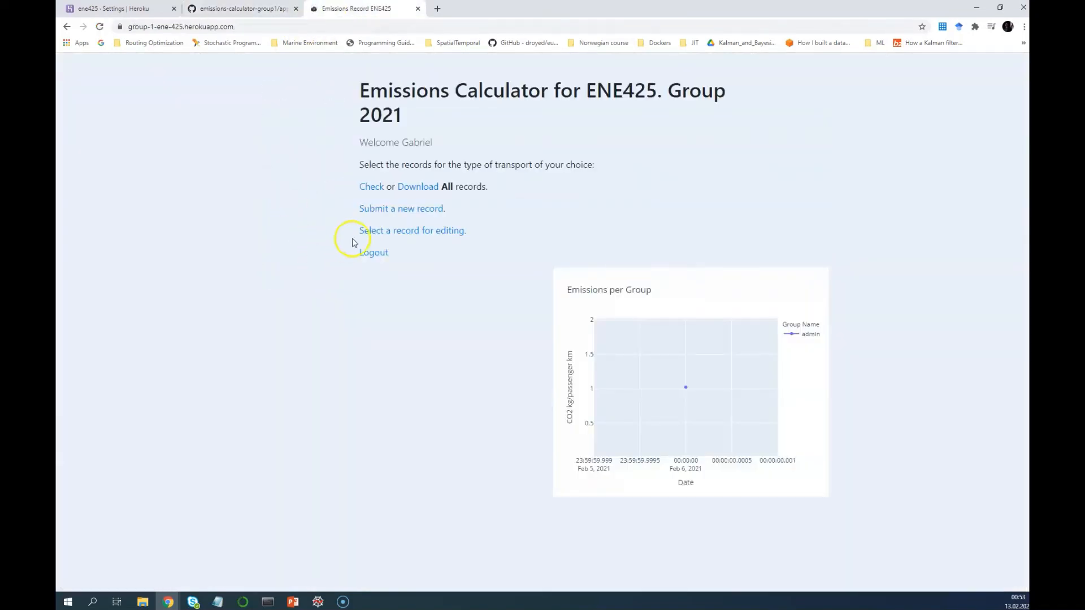
left_click(405, 217)
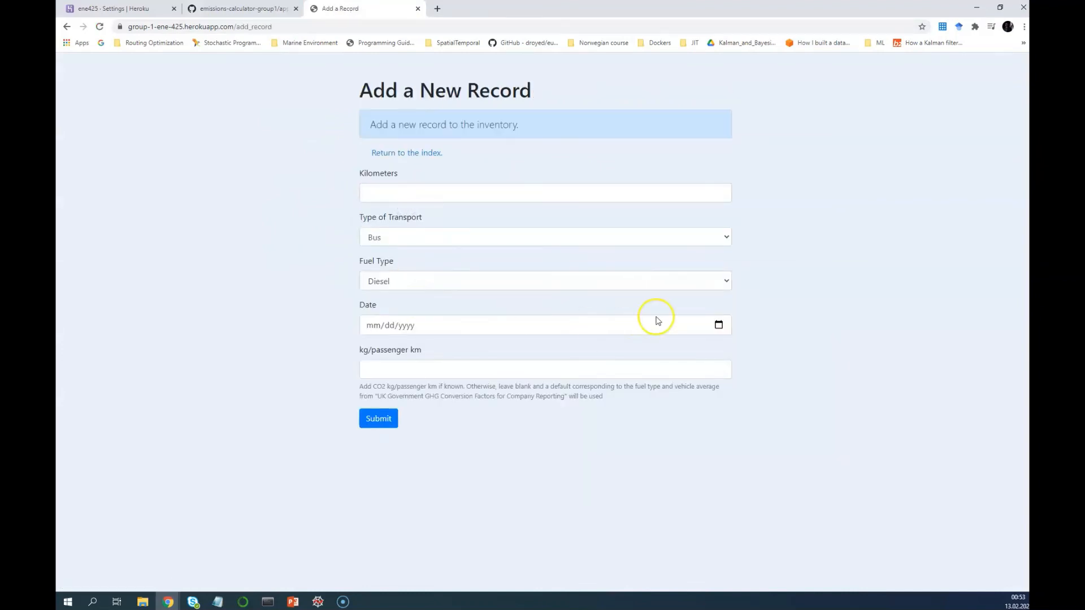
left_click(720, 328)
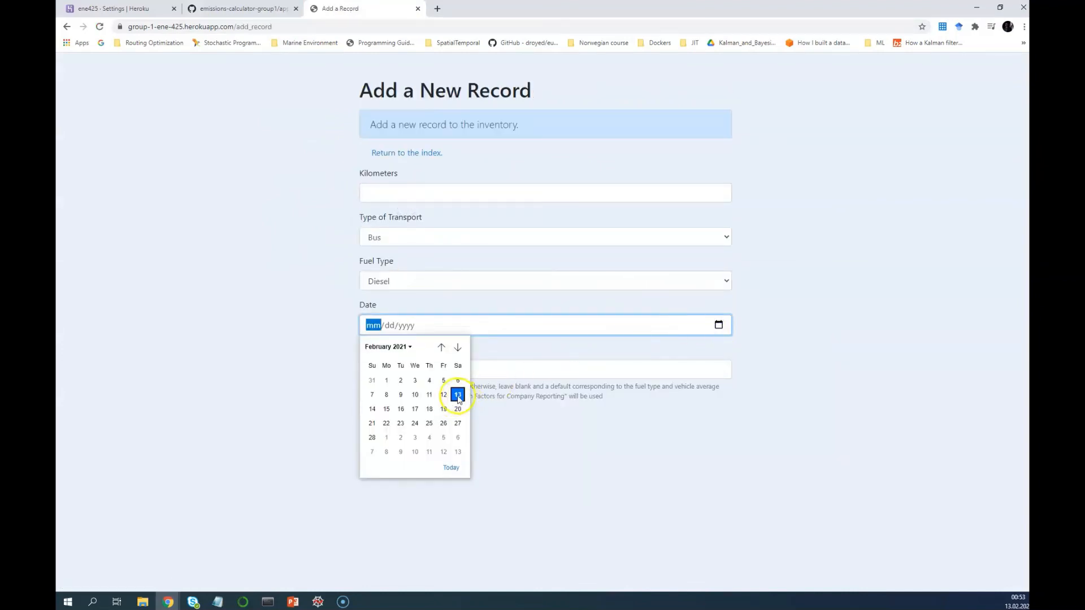
left_click(251, 9)
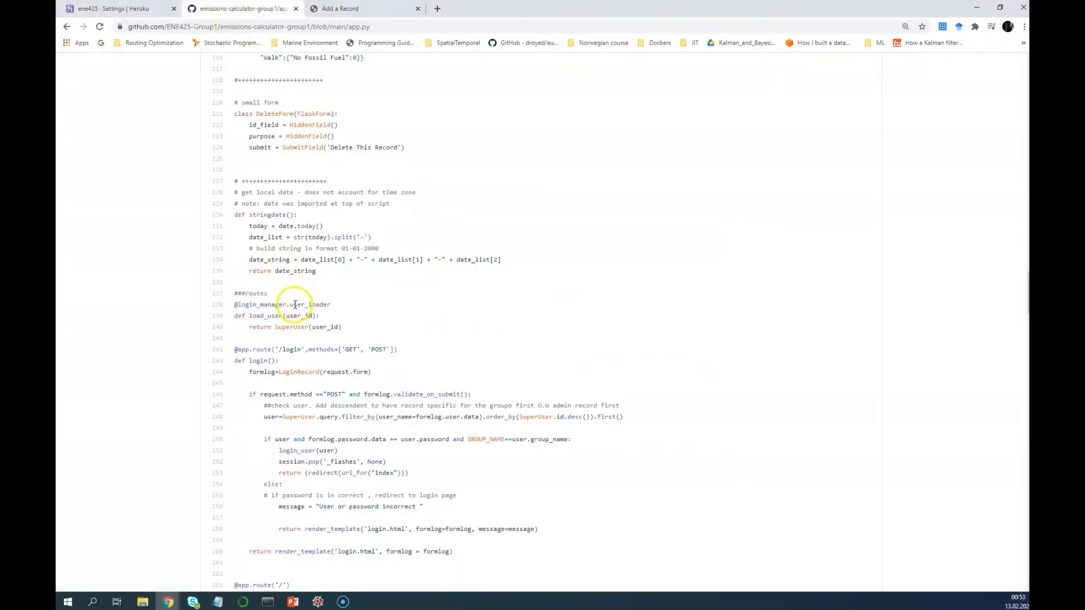
Highlight the login route on line 242 and login.html on line 258; send the app to index
scroll(295, 304, "down", 2)
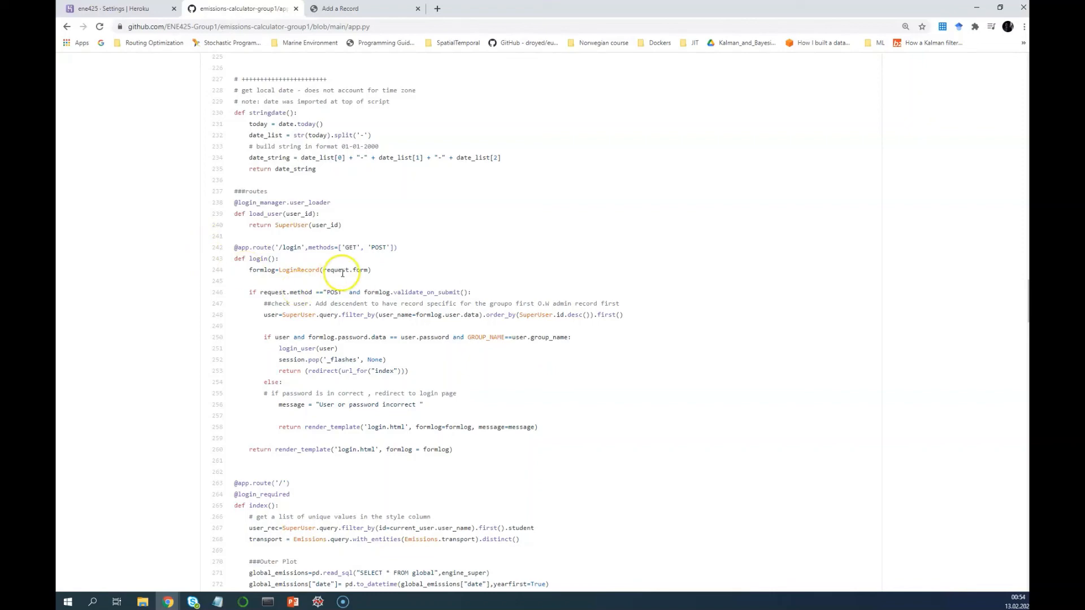
scroll(324, 271, "down", 3)
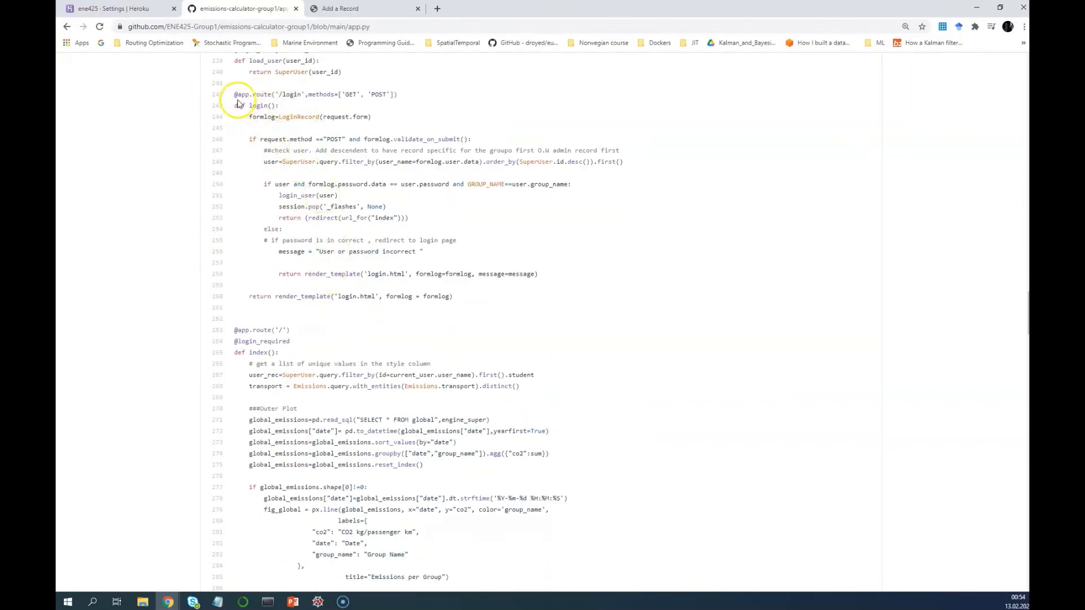
left_click_drag(235, 94, 401, 93)
left_click(400, 93)
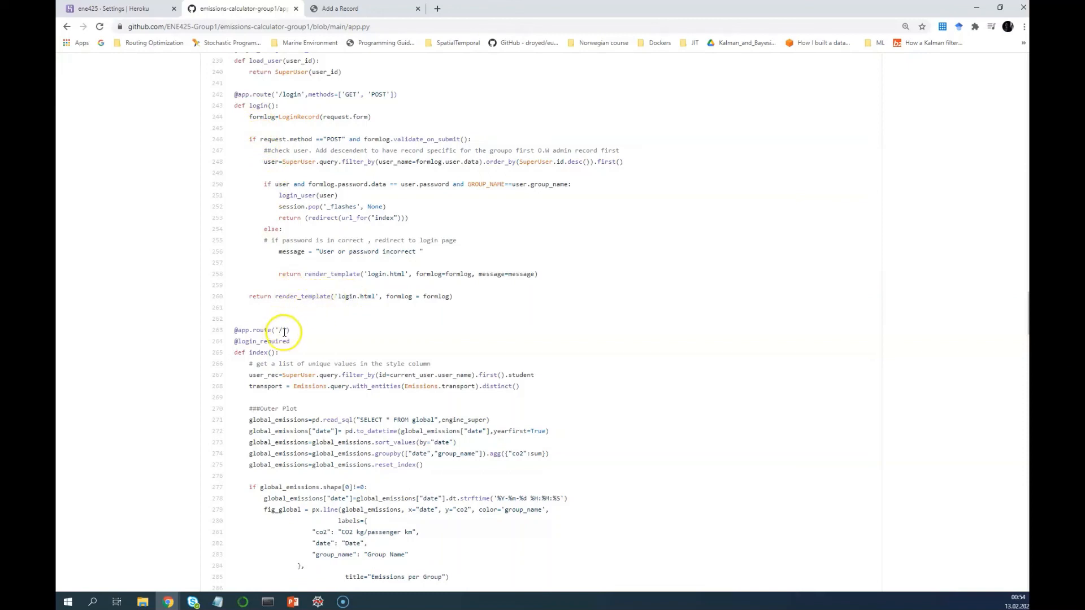
left_click(408, 274)
left_click_drag(394, 276, 367, 275)
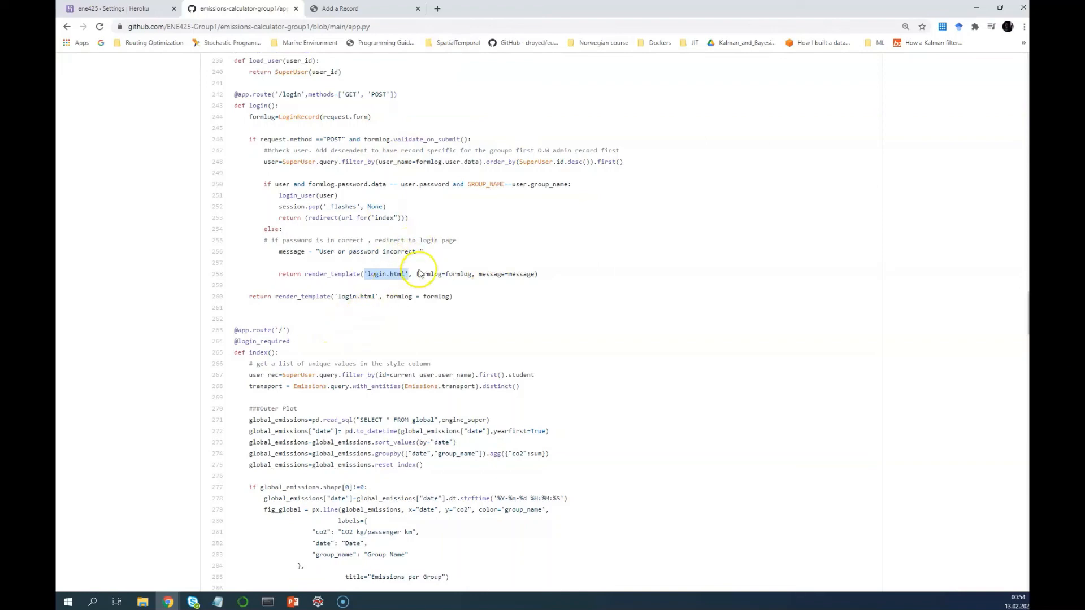
scroll(303, 339, "down", 2)
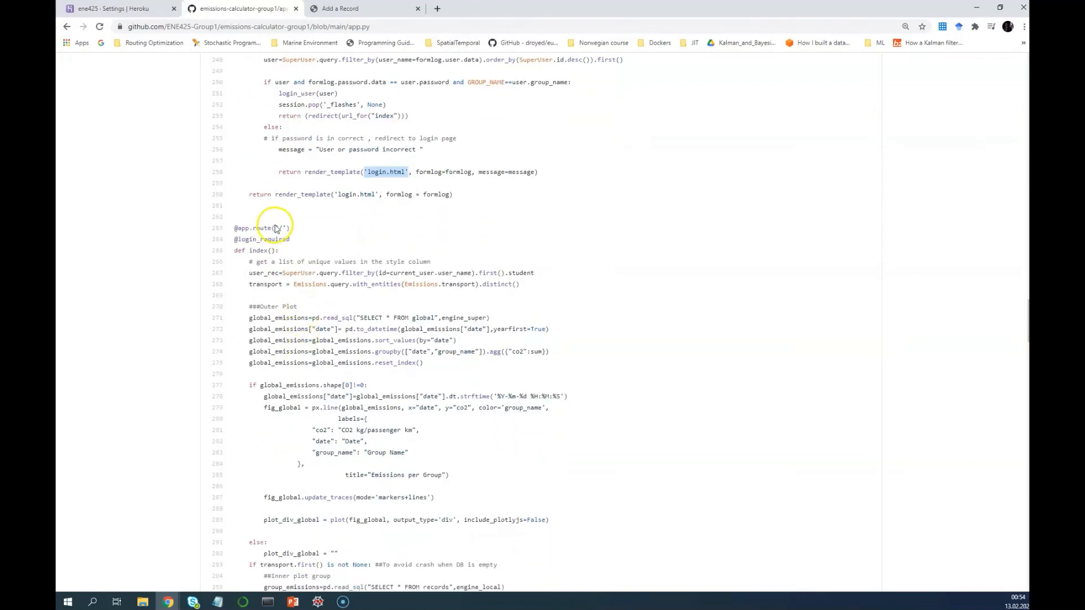
key("ctrl+Tab")
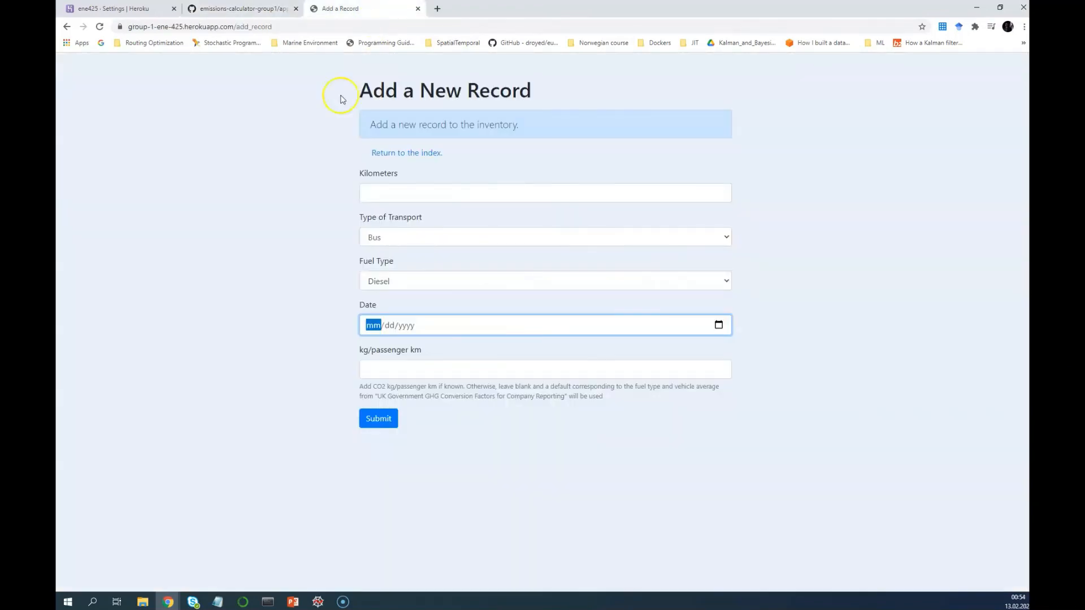
left_click(412, 157)
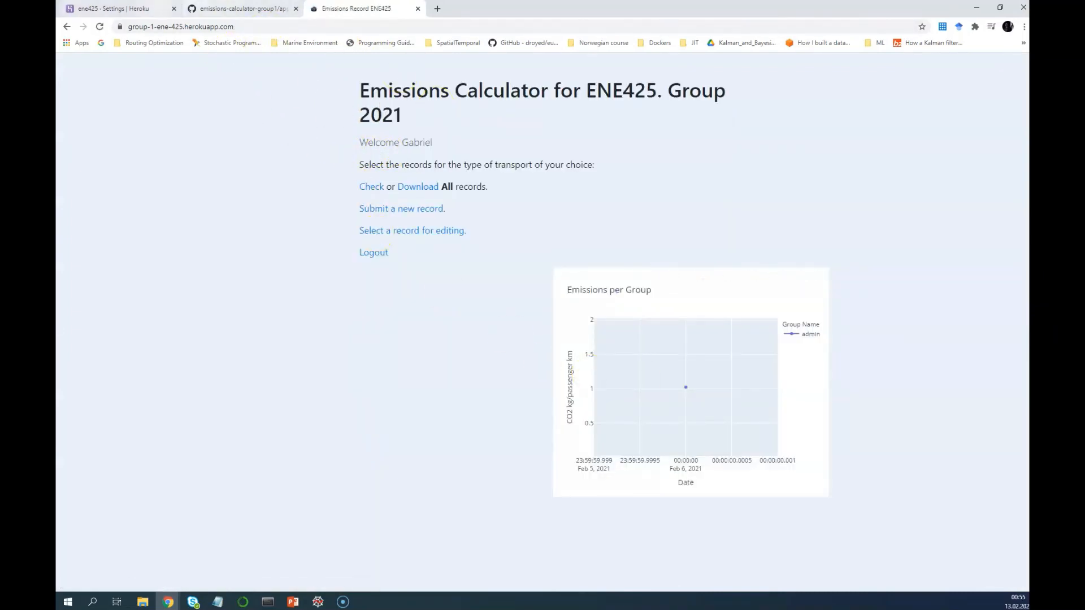
left_click(199, 7)
Review the index route, highlighting the ##Outer Plot comment (line 270) and index.html (line 313)
scroll(277, 288, "down", 2)
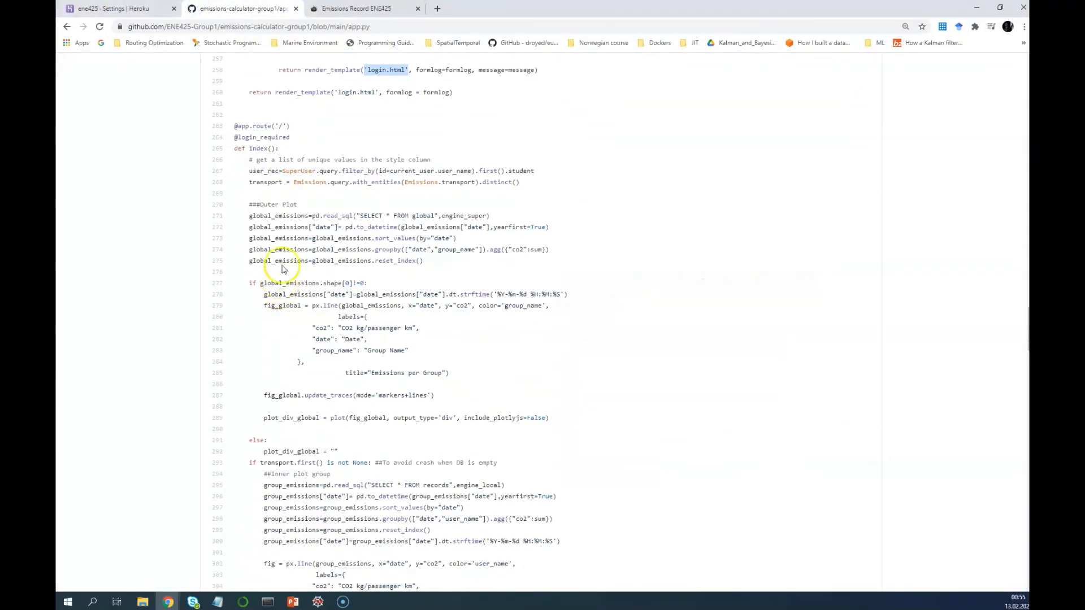
left_click_drag(298, 205, 249, 204)
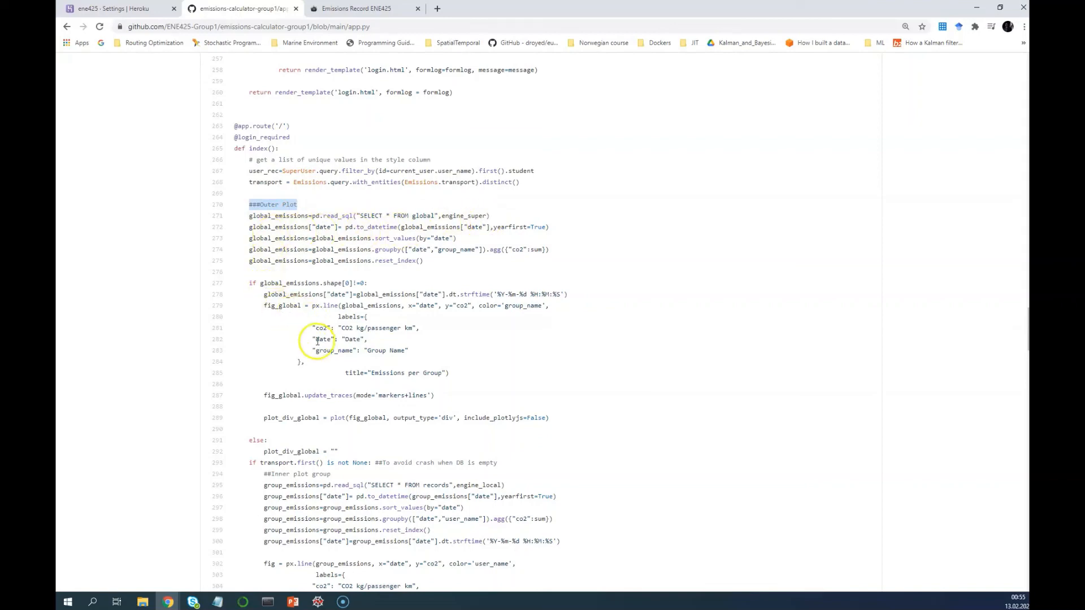
scroll(317, 341, "down", 3)
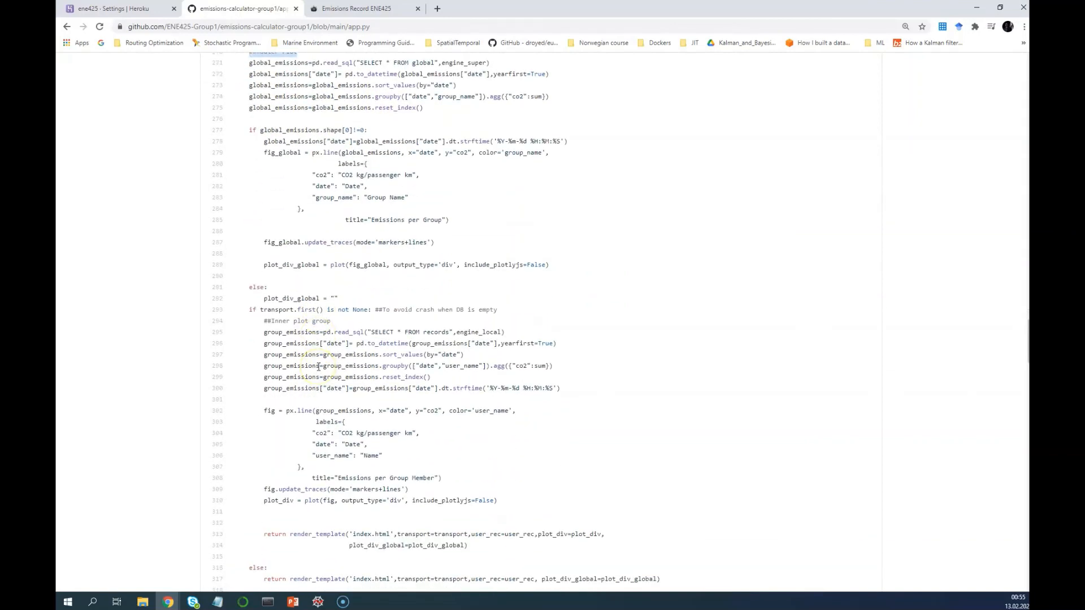
scroll(318, 367, "down", 2)
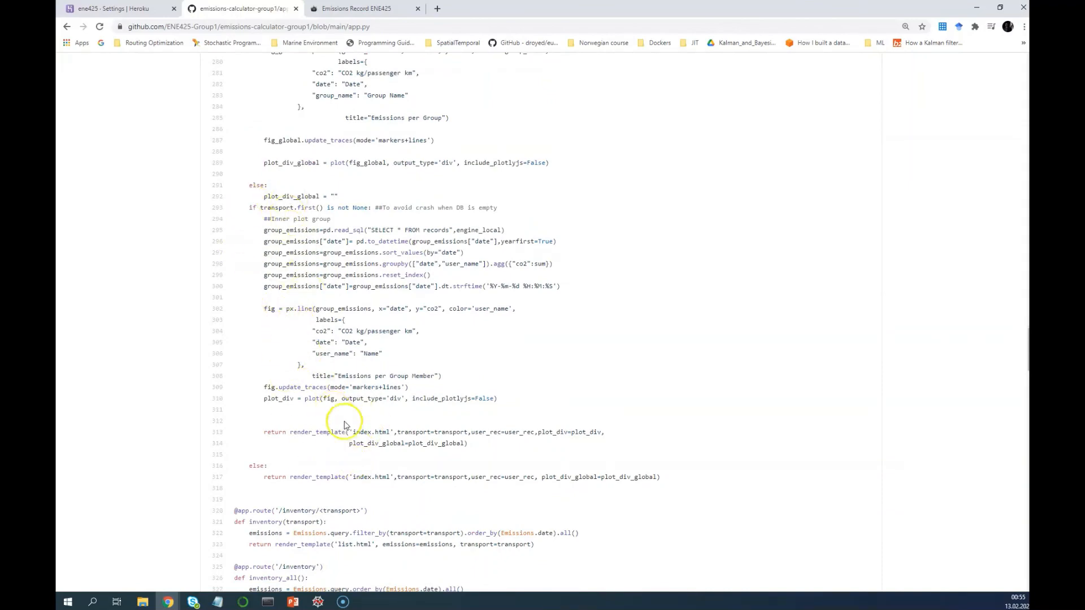
scroll(370, 441, "down", 2)
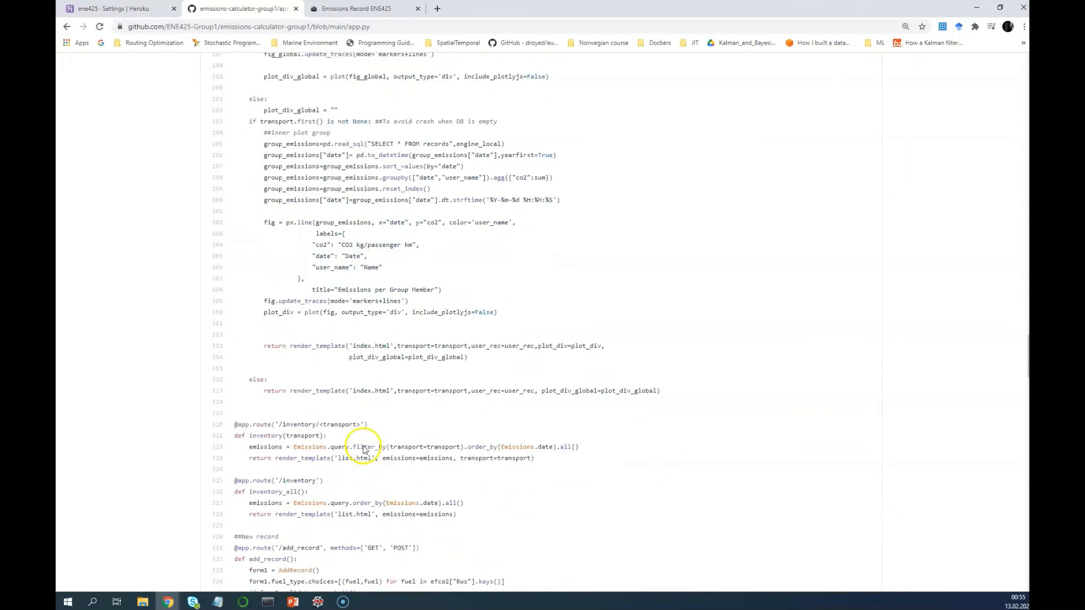
left_click_drag(395, 329, 371, 329)
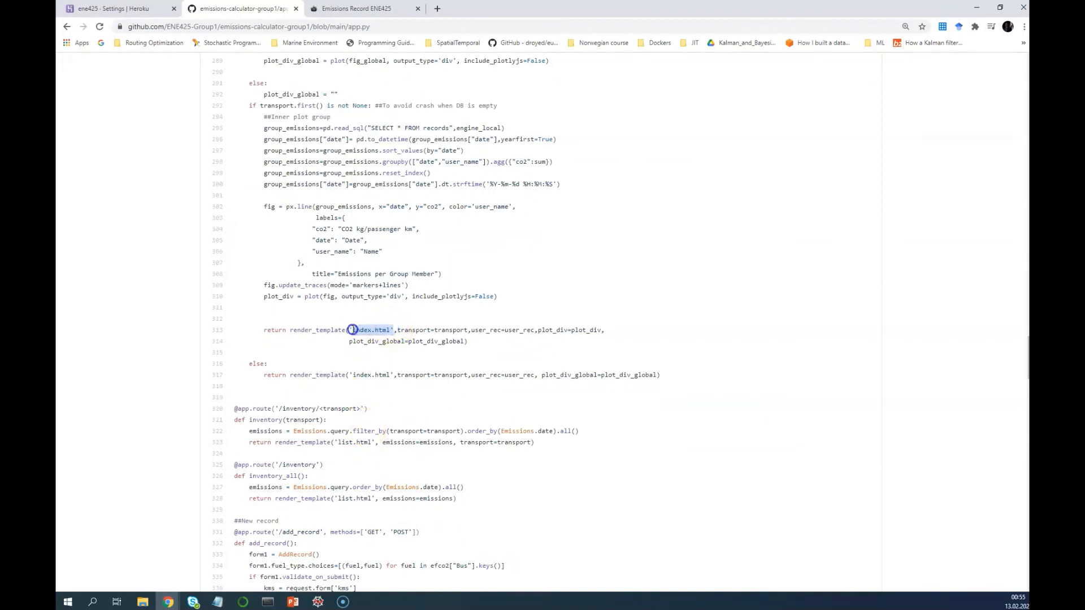
right_click(352, 330)
left_click(370, 320)
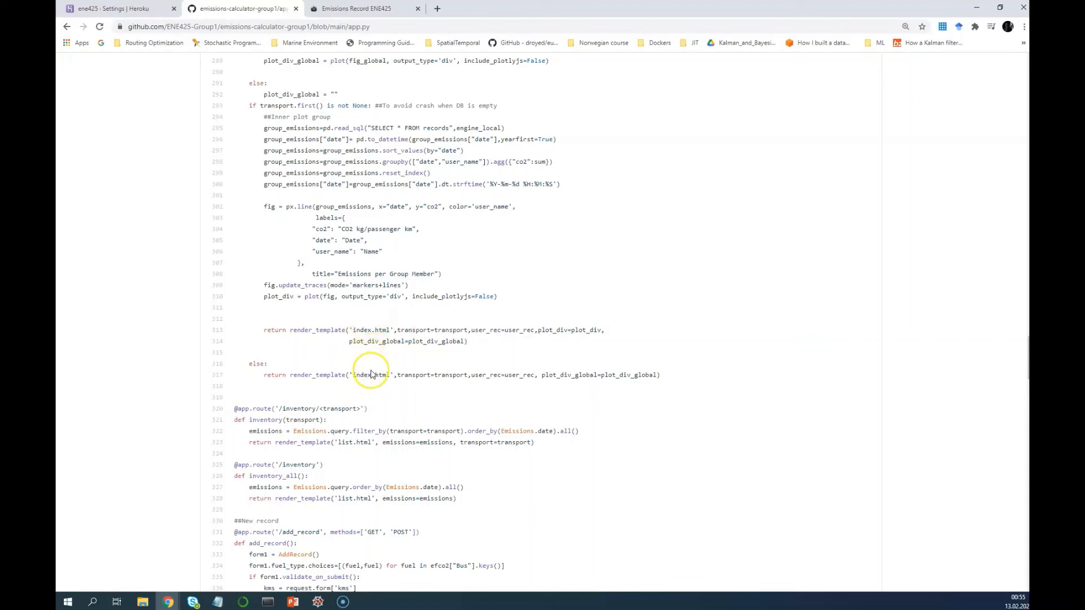
scroll(372, 374, "down", 3)
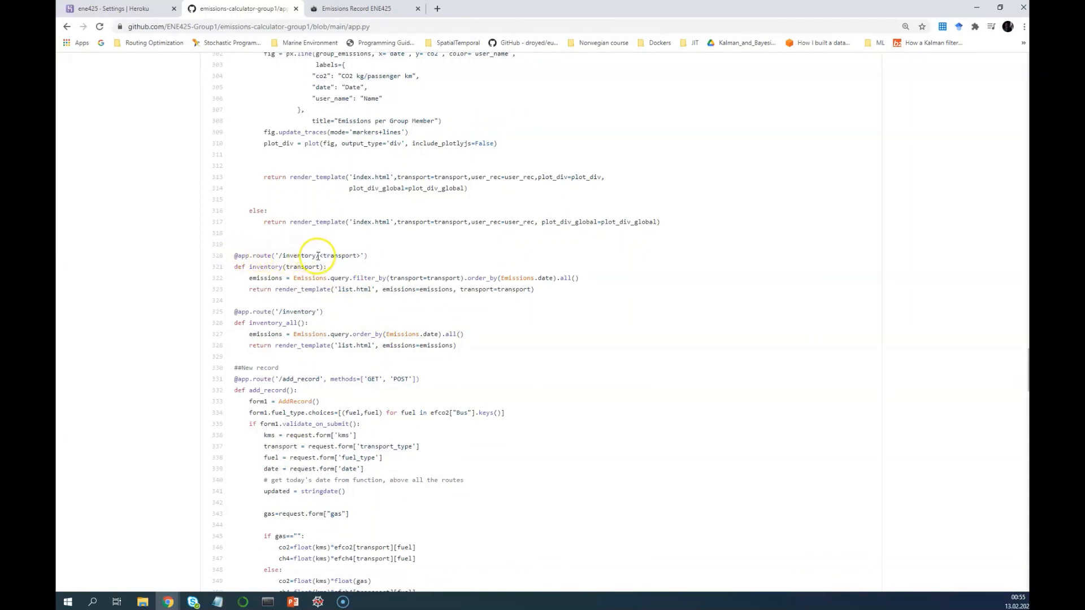
key("ctrl+Tab")
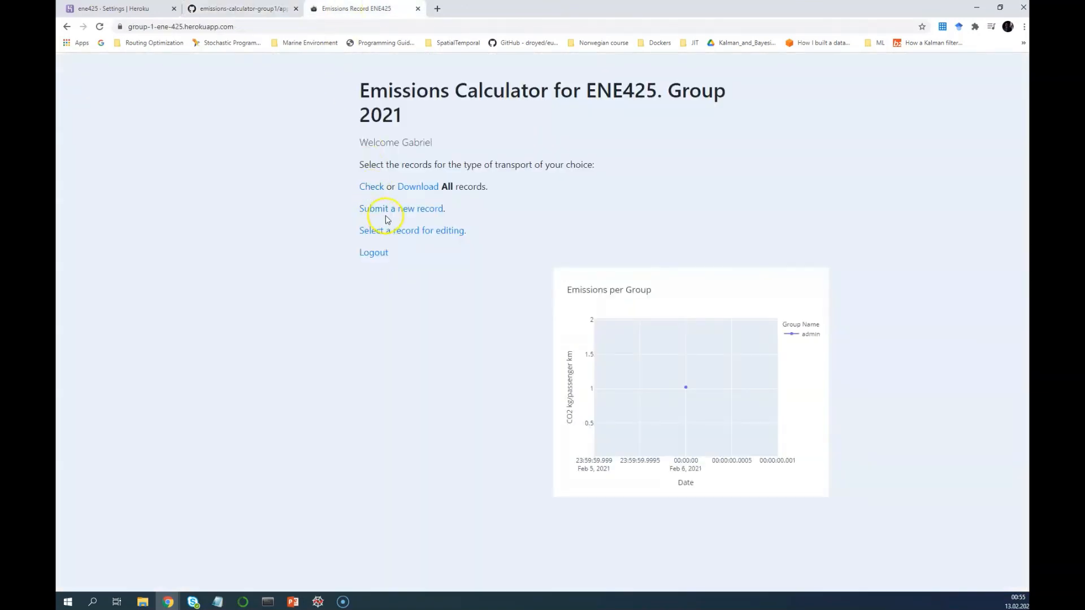
List all inventory records, then find the add_record.html template name in app.py
left_click(374, 188)
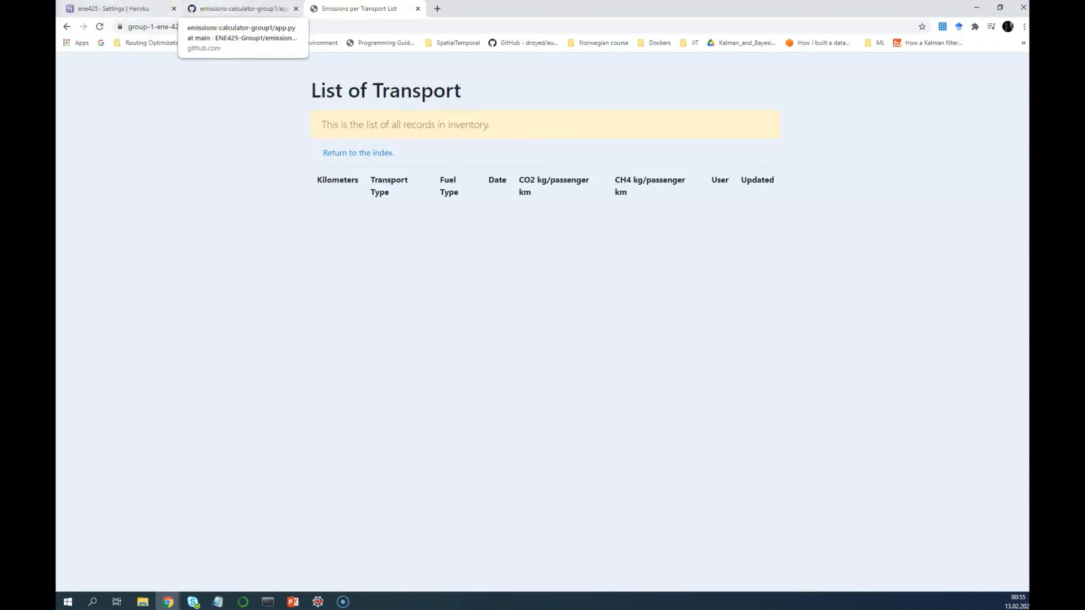
left_click(243, 9)
scroll(325, 312, "down", 6)
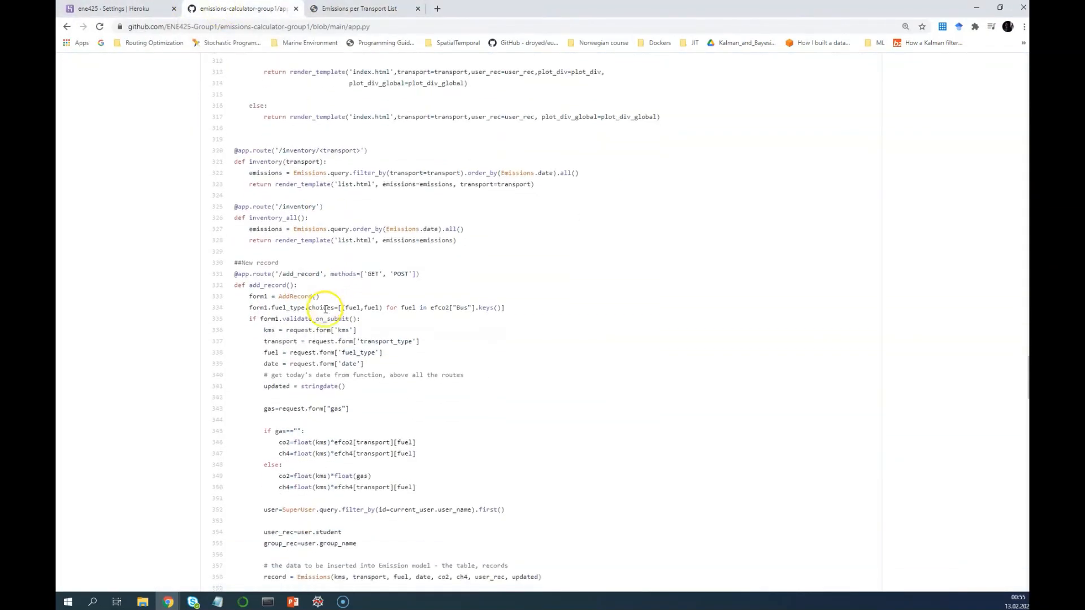
scroll(327, 311, "down", 3)
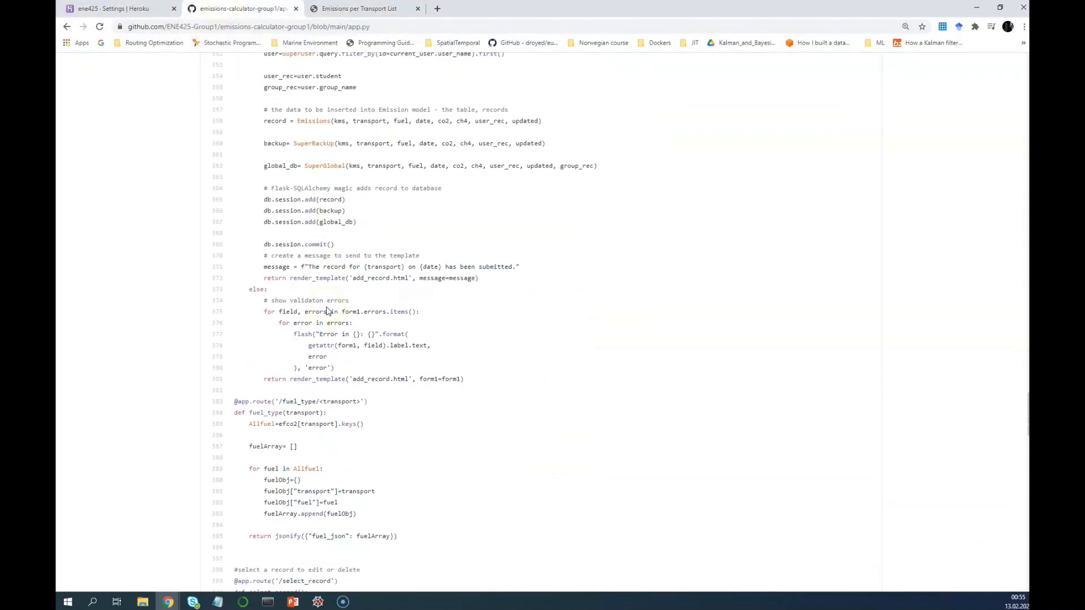
scroll(327, 313, "up", 4)
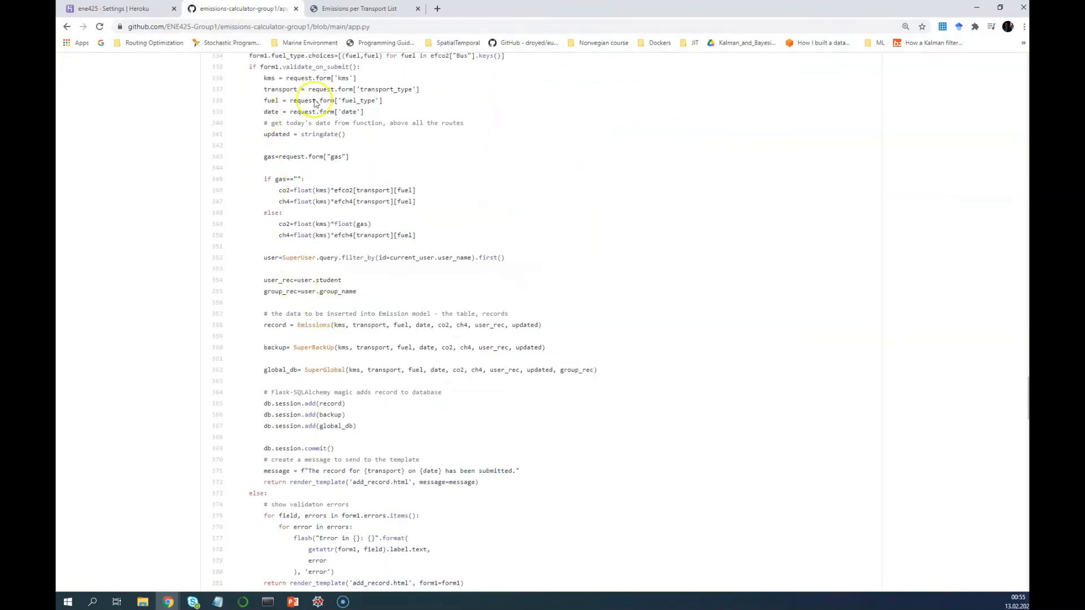
scroll(313, 373, "up", 2)
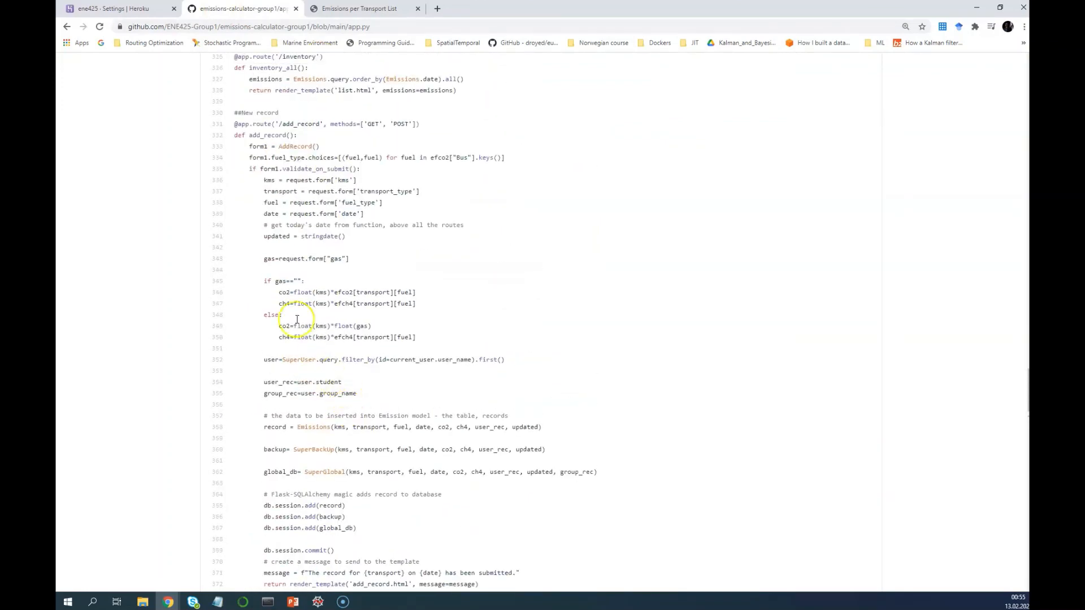
scroll(361, 416, "down", 3)
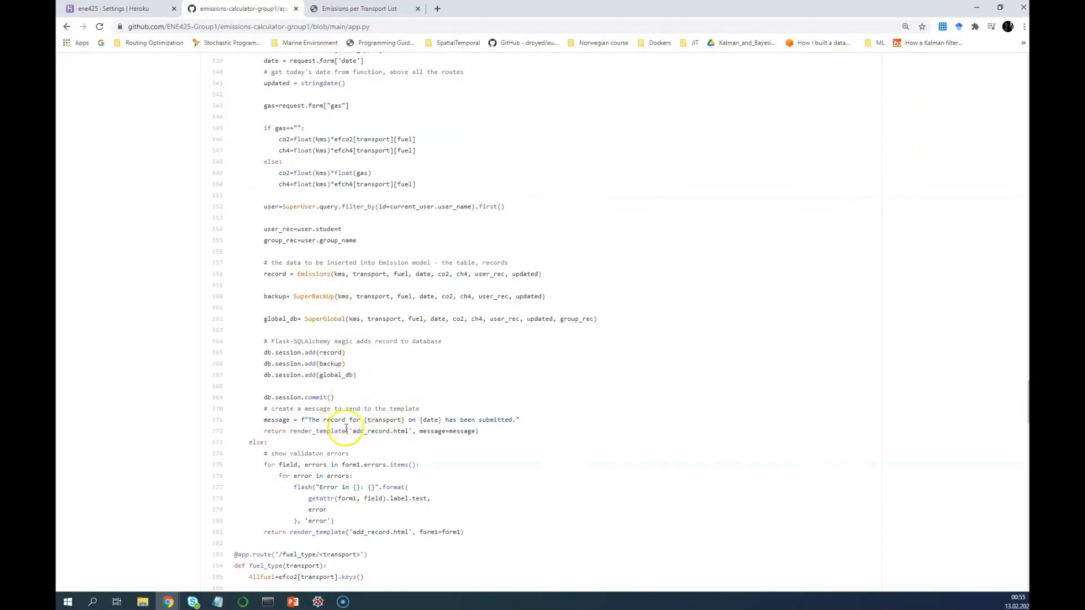
left_click_drag(411, 432, 362, 431)
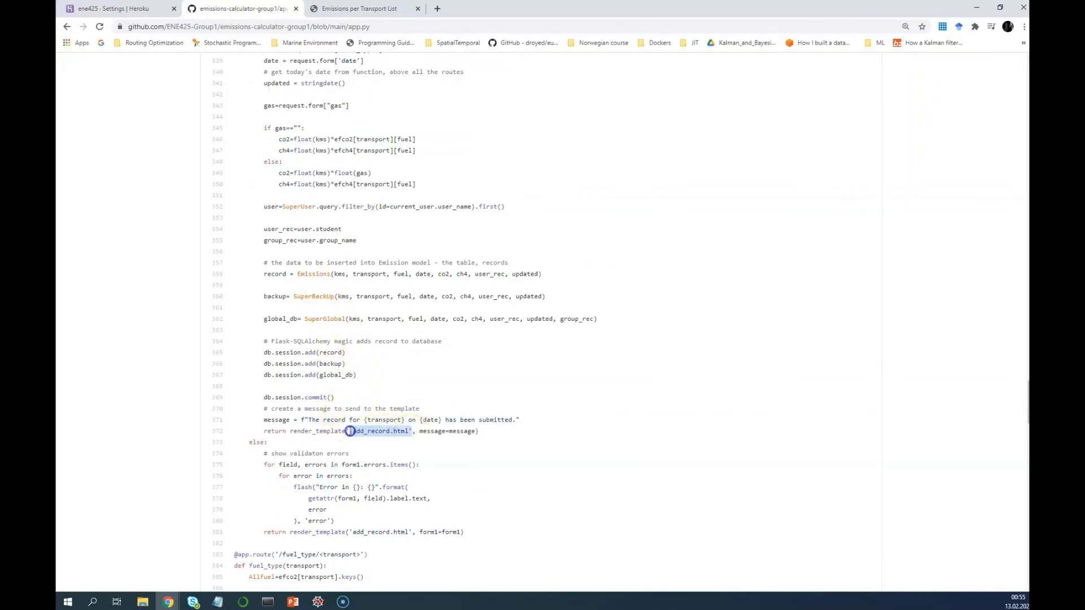
Scroll through the download and logout routes, noting the emissions.csv removal, then return to the inventory
scroll(347, 432, "down", 9)
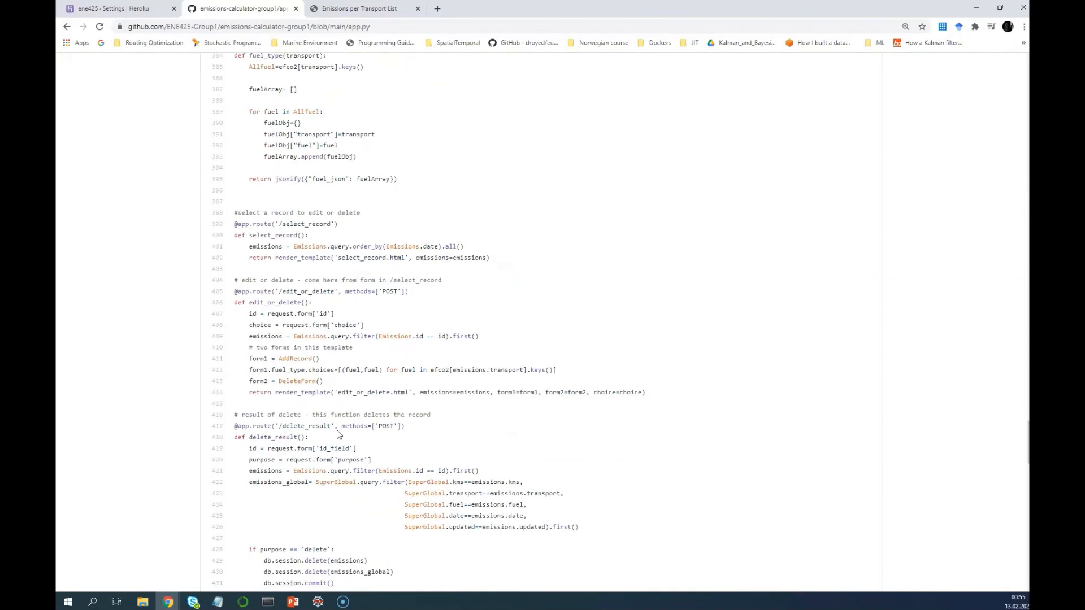
scroll(338, 434, "down", 11)
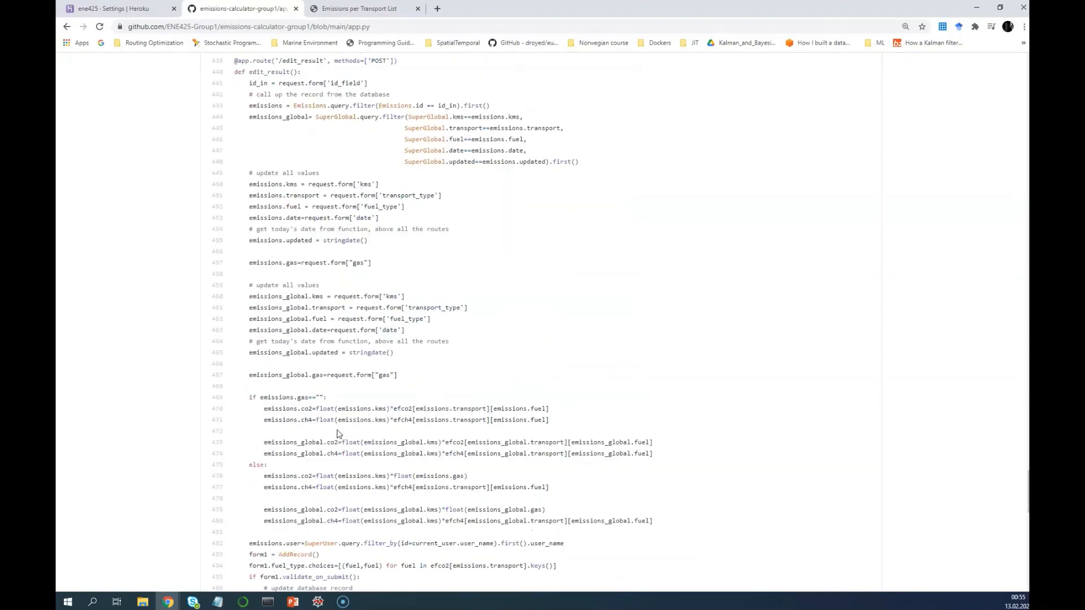
scroll(338, 434, "down", 11)
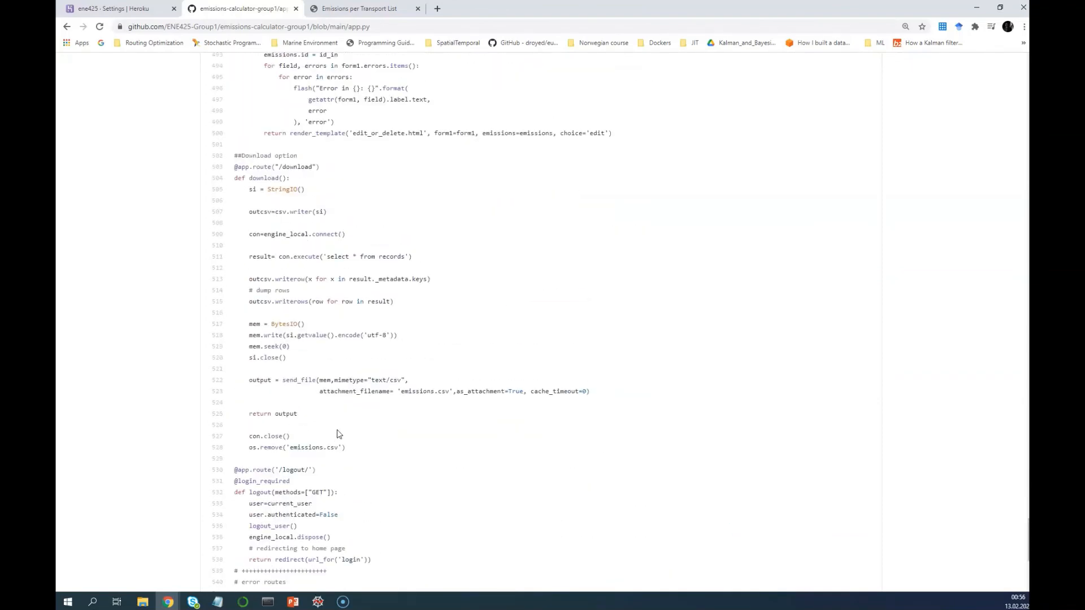
scroll(305, 409, "up", 1)
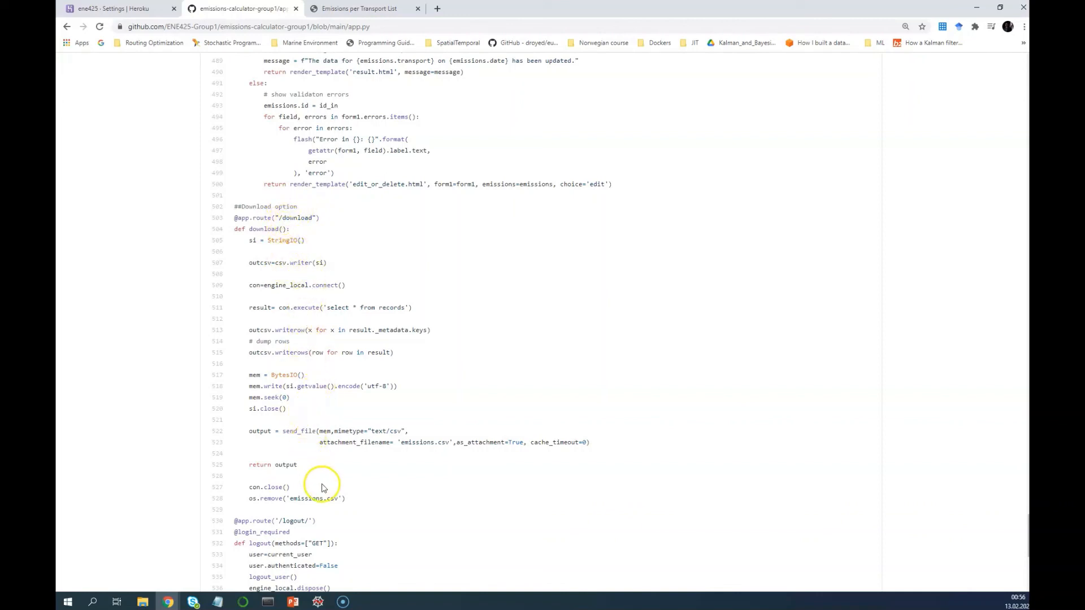
left_click(338, 498)
scroll(303, 477, "down", 5)
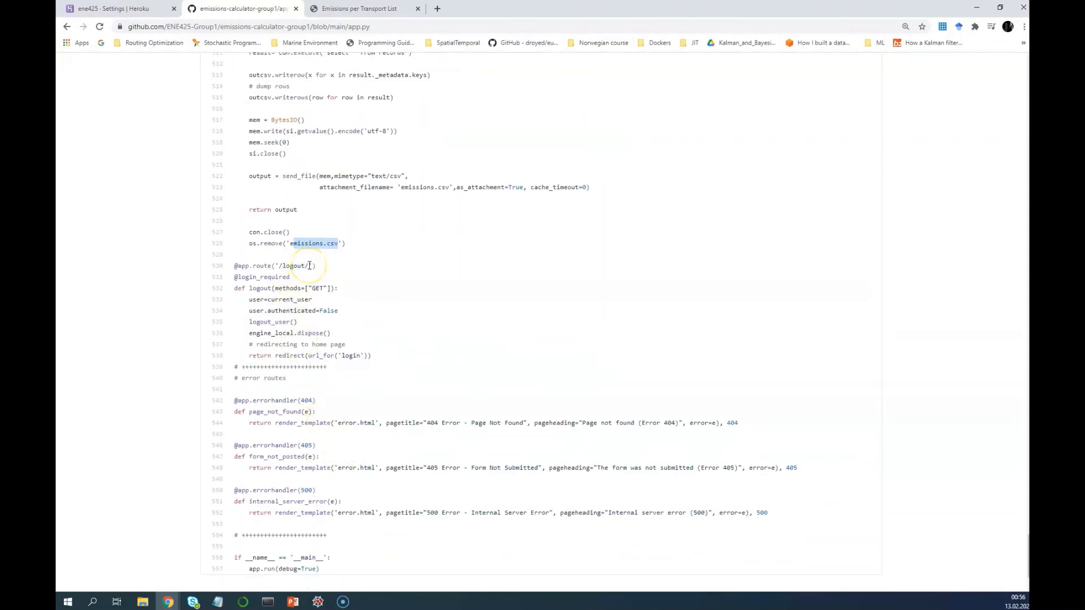
key("ctrl+Tab")
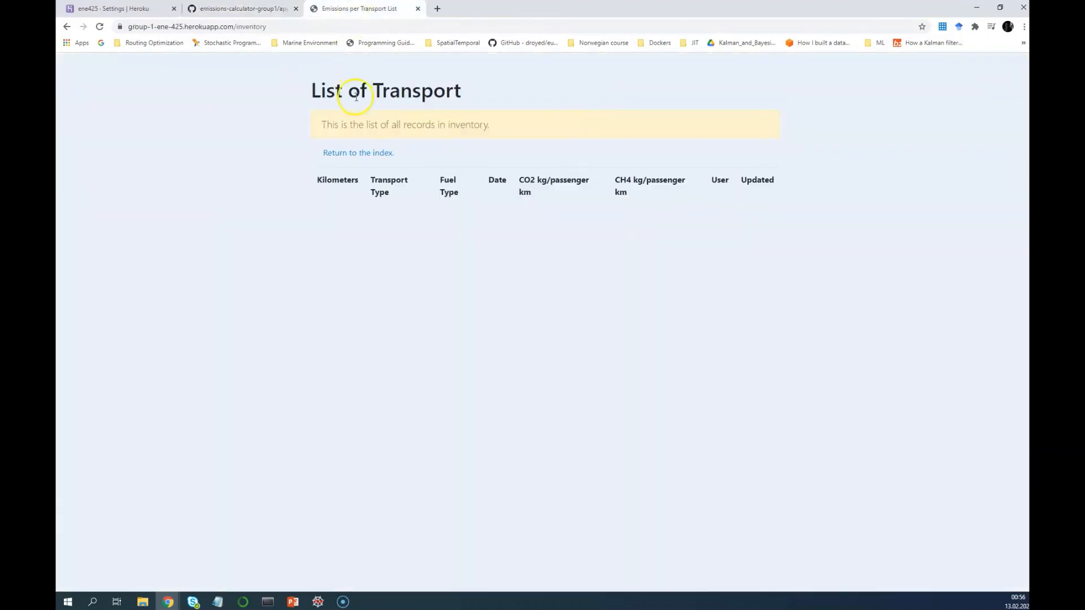
Return to the calculator's index page and log out to the Login page
left_click(362, 153)
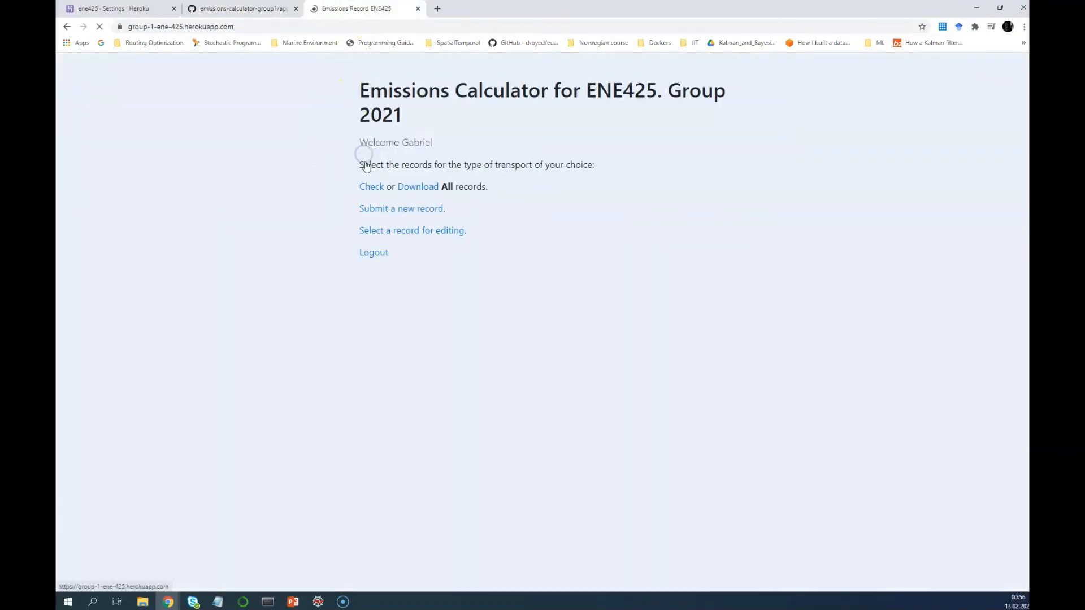
left_click(380, 254)
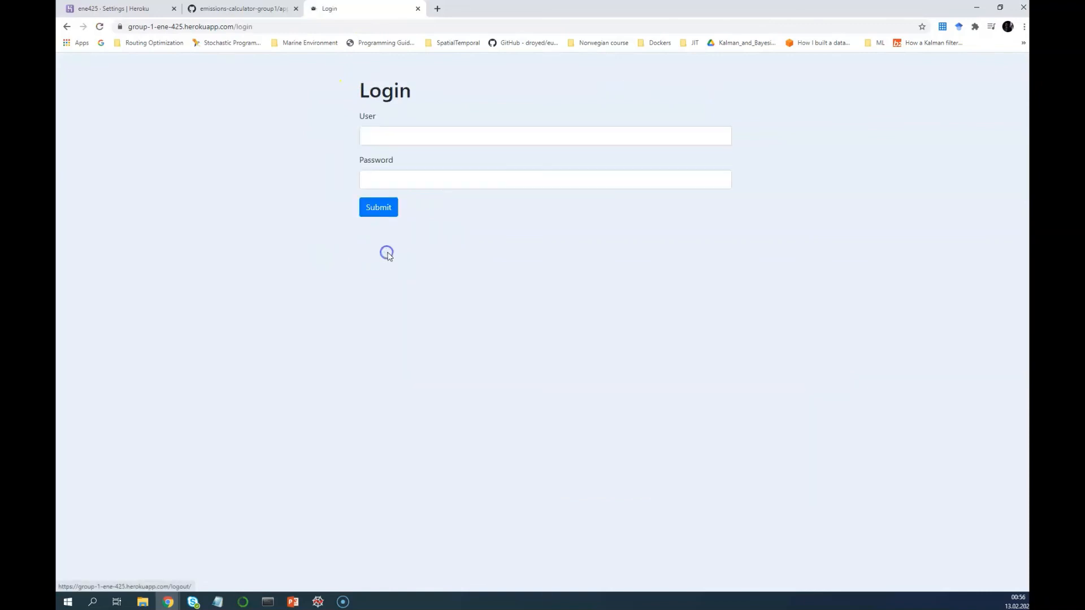
left_click(106, 7)
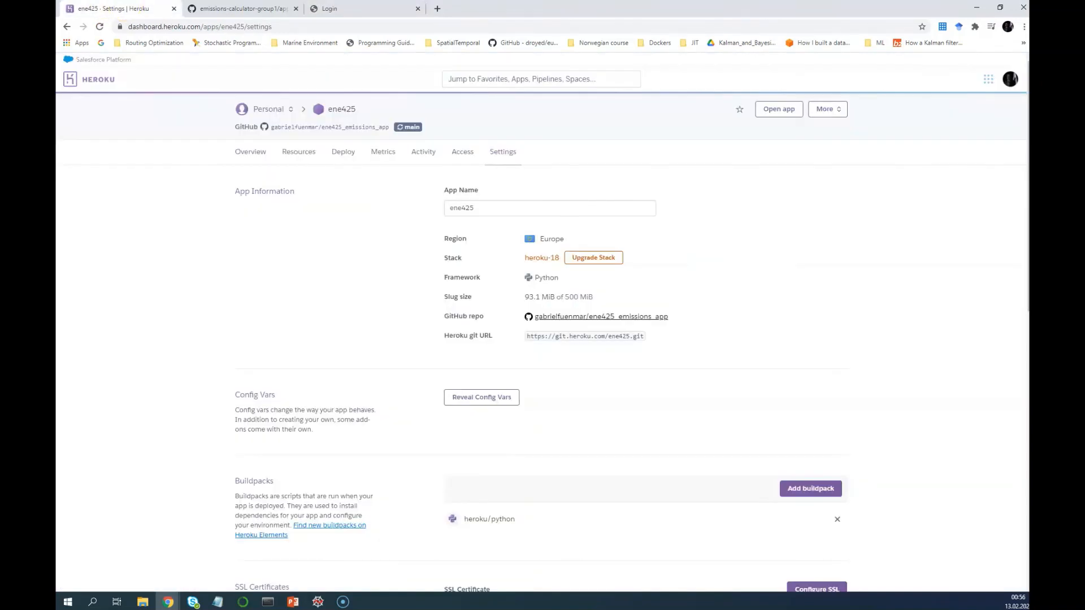
Back in GitHub, scroll app.py up to the delete_result and edit_result routes
left_click(240, 9)
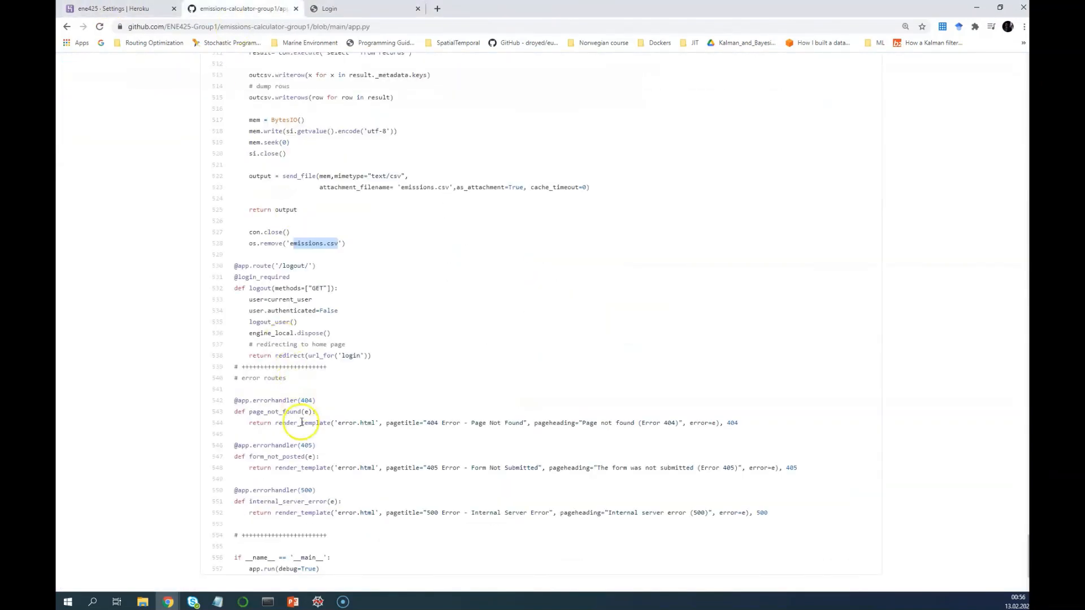
scroll(302, 399, "down", 3)
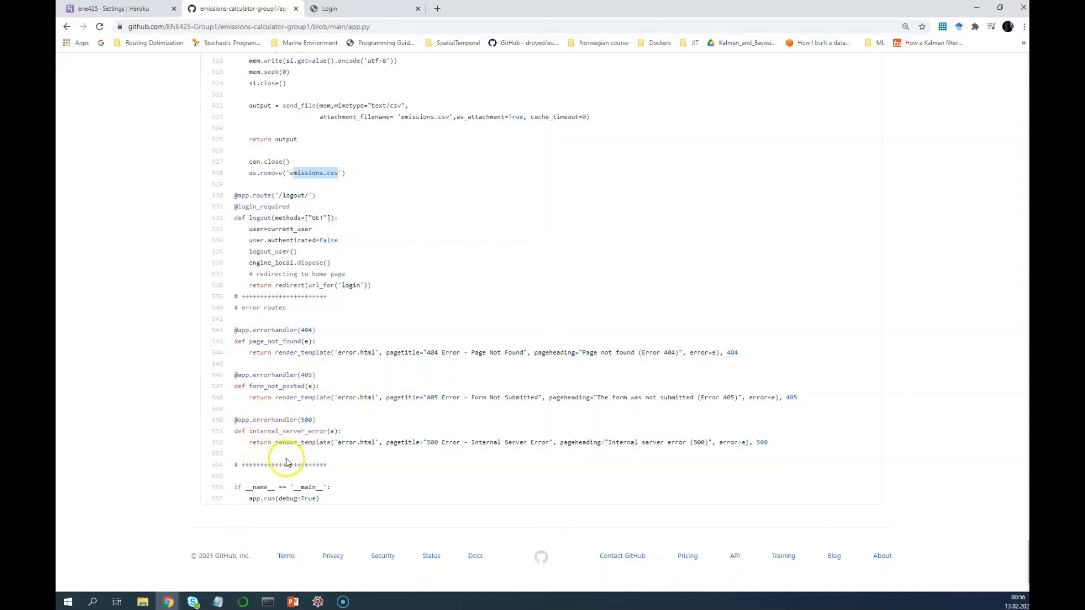
scroll(287, 463, "up", 5)
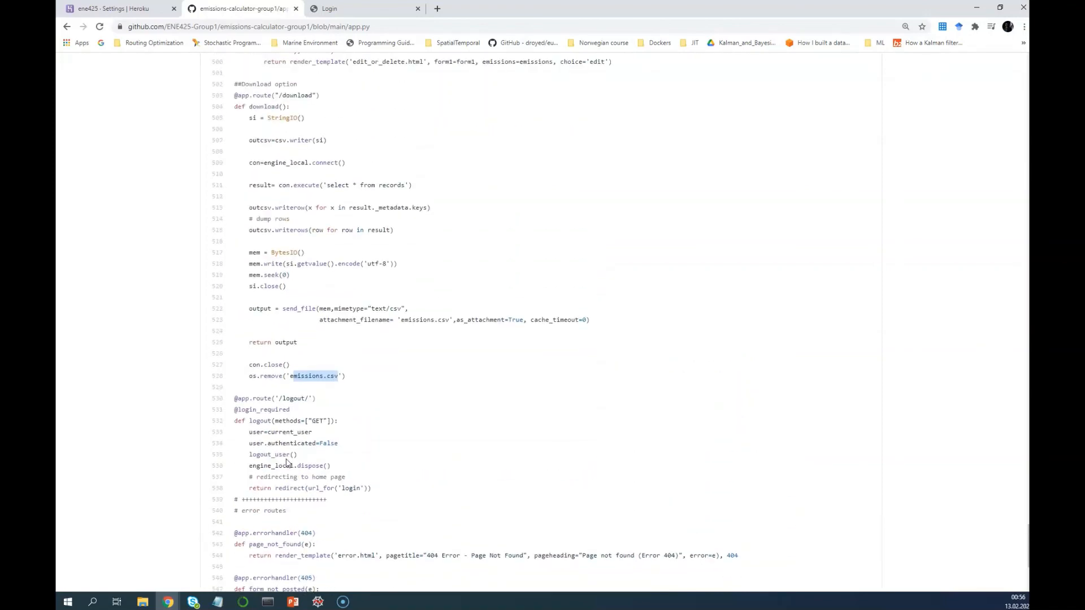
scroll(287, 461, "up", 7)
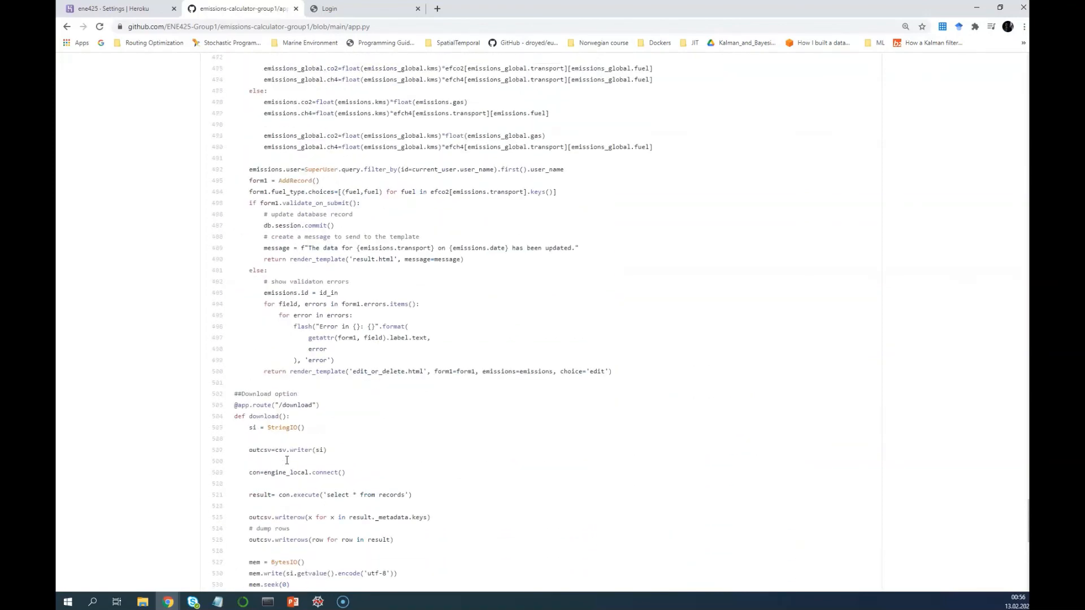
scroll(287, 460, "up", 9)
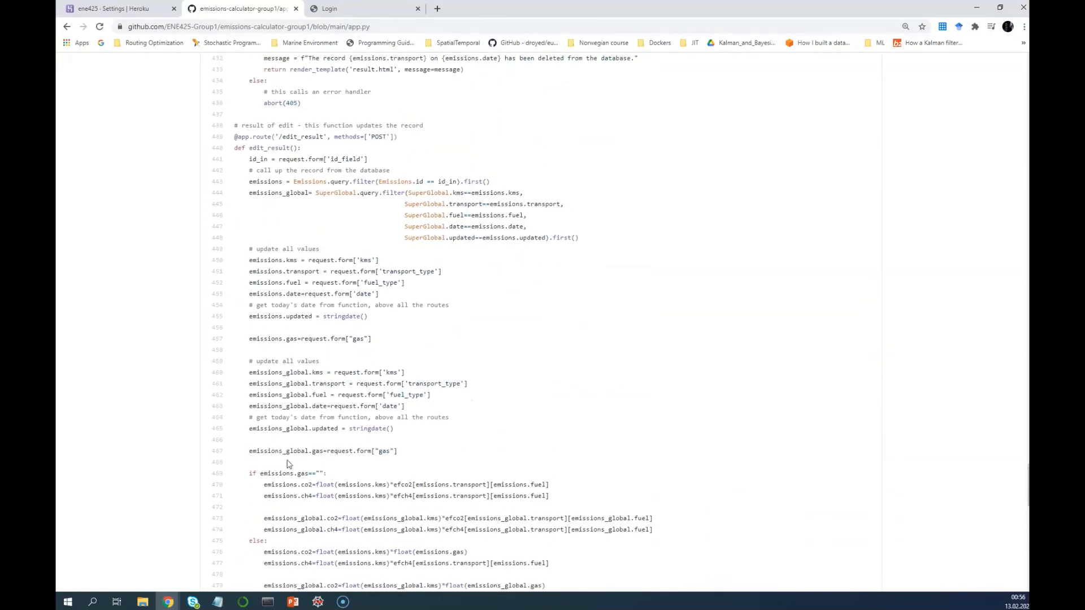
scroll(288, 464, "up", 3)
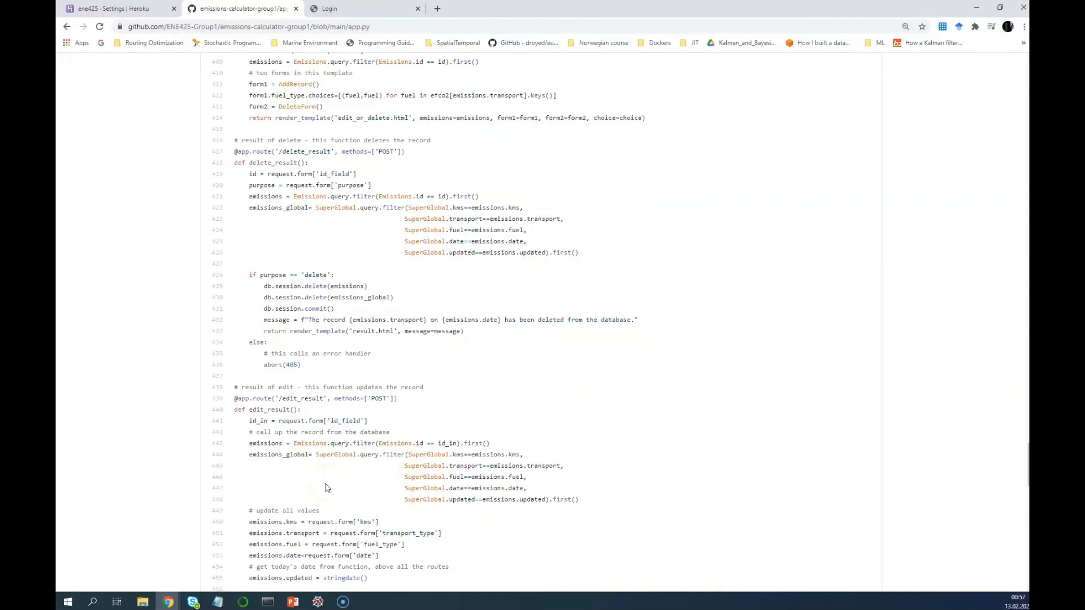
mouse_move(343, 601)
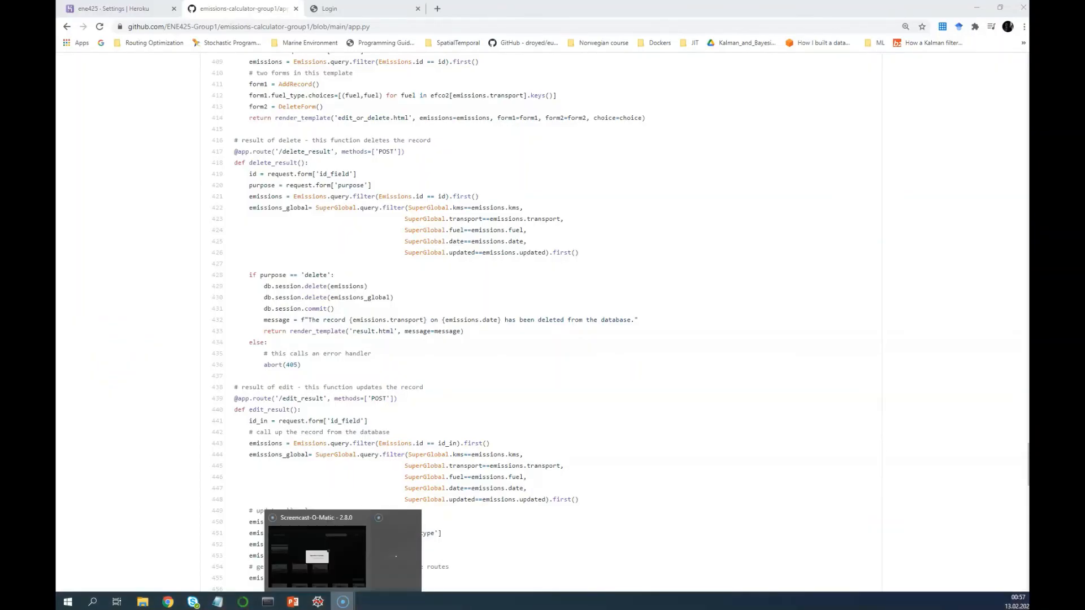
left_click(477, 543)
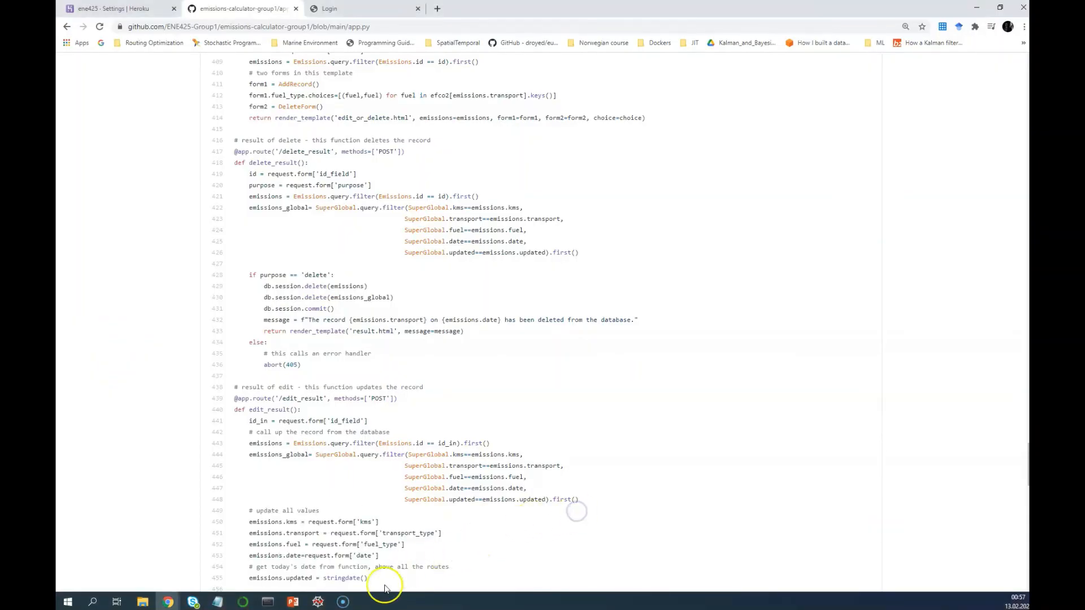